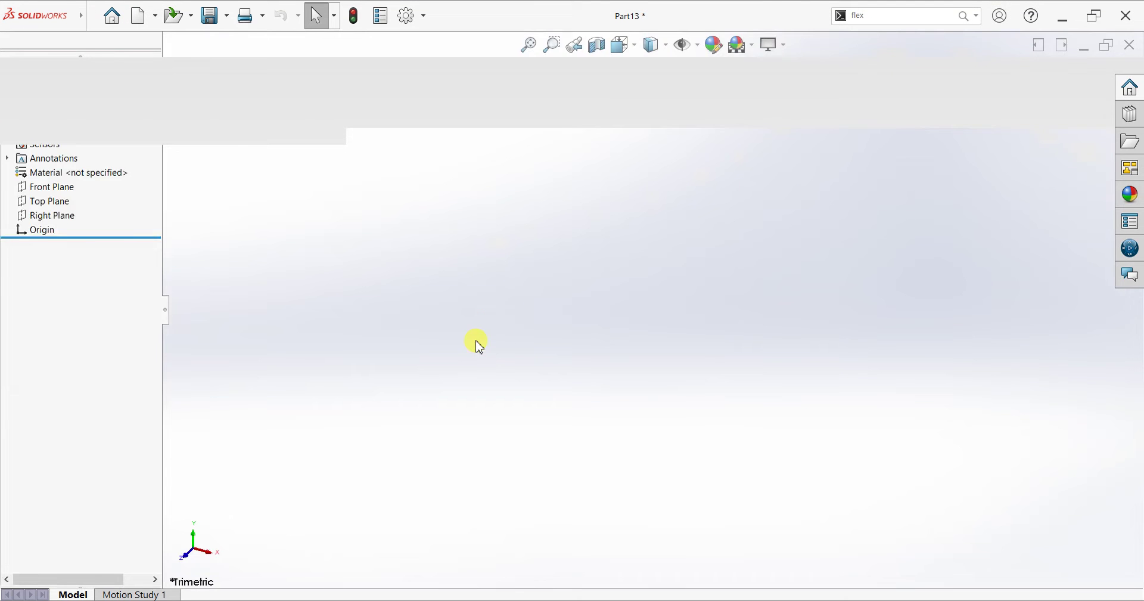
Open a new Sketch1 on the Front Plane of Part13
{"action": "left_click", "coordinate": [66, 142]}
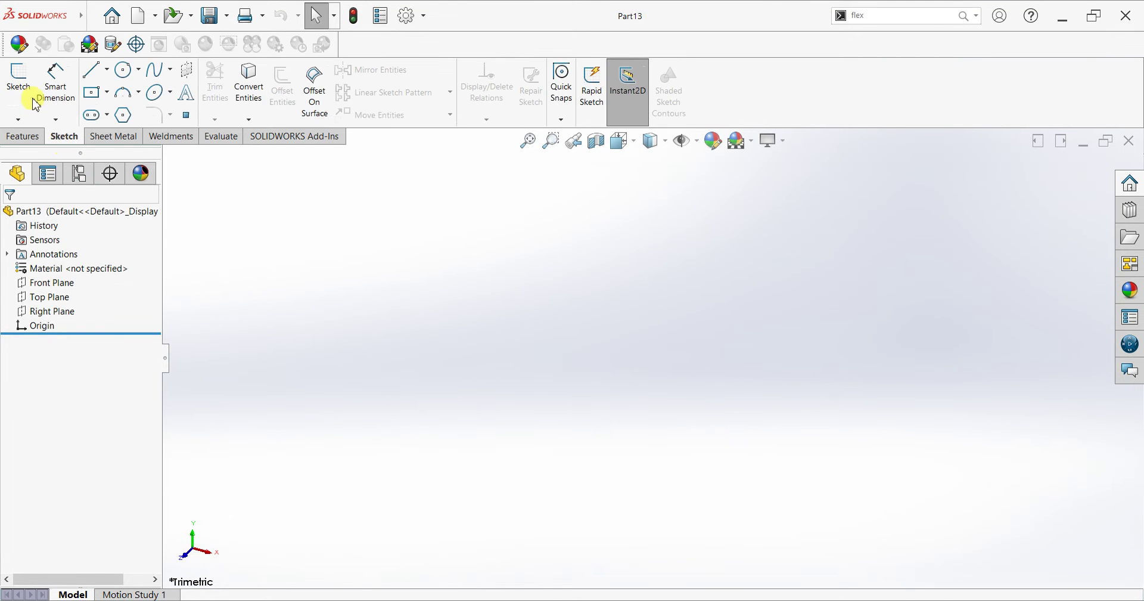
{"action": "left_click", "coordinate": [18, 83]}
{"action": "left_click", "coordinate": [534, 271]}
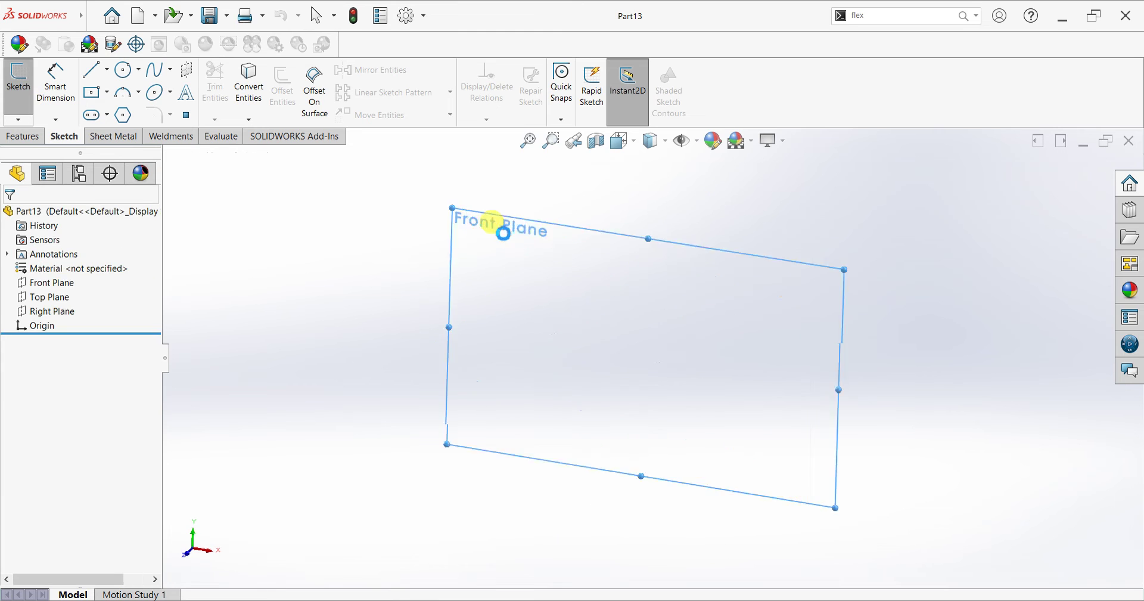
{"action": "left_click", "coordinate": [107, 71]}
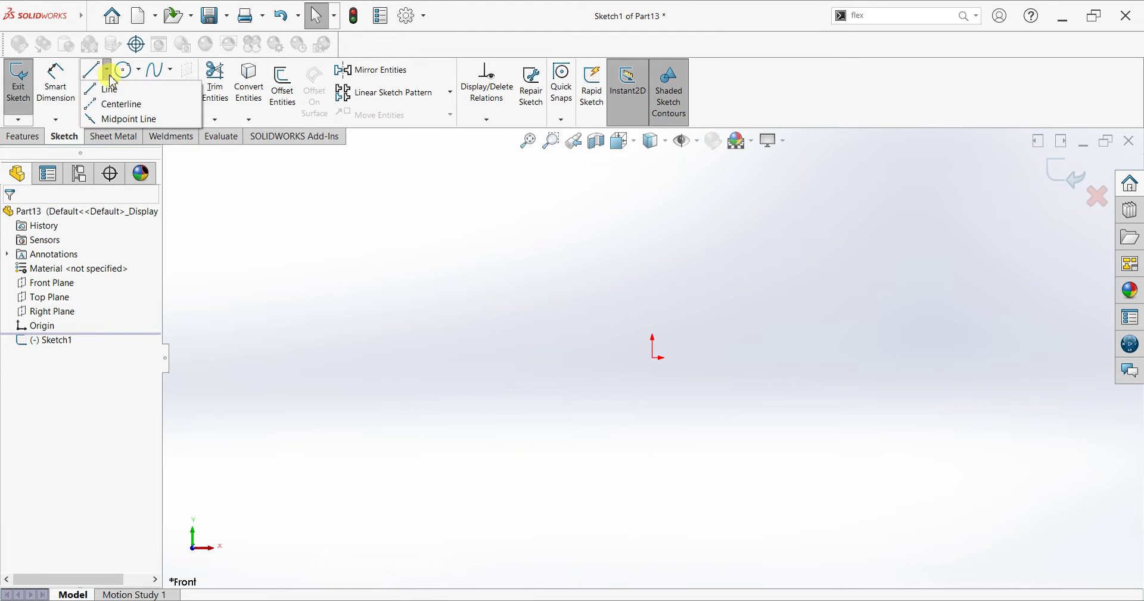
Draw a horizontal centerline from the origin out to the left
{"action": "left_click", "coordinate": [117, 102]}
{"action": "left_click", "coordinate": [653, 358]}
{"action": "left_click", "coordinate": [315, 358]}
{"action": "right_click", "coordinate": [384, 273]}
{"action": "left_click", "coordinate": [390, 280]}
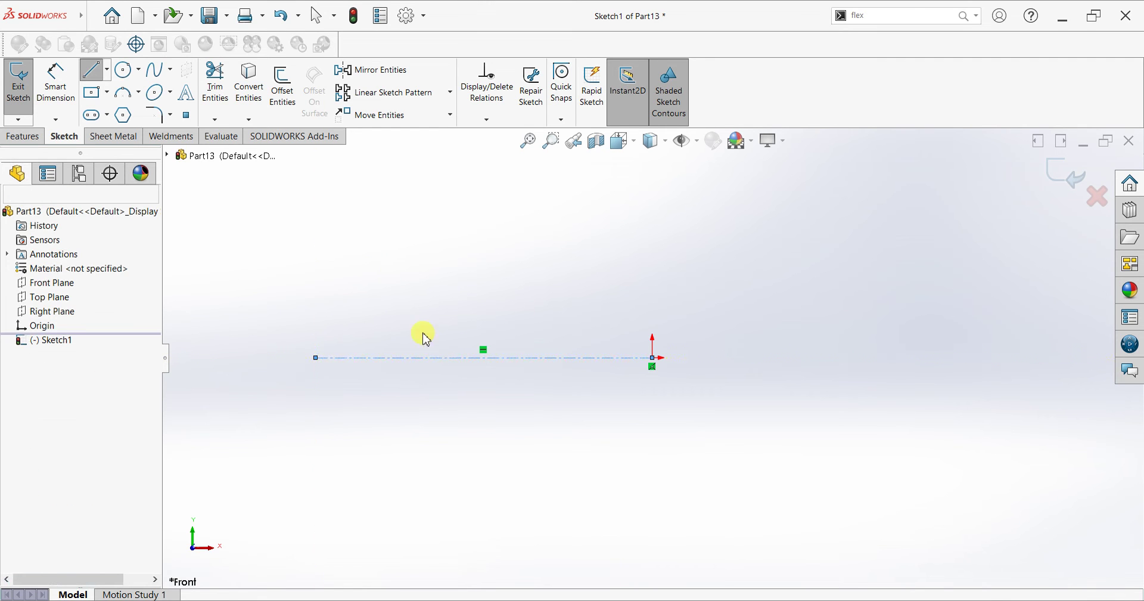
{"action": "left_click", "coordinate": [444, 358]}
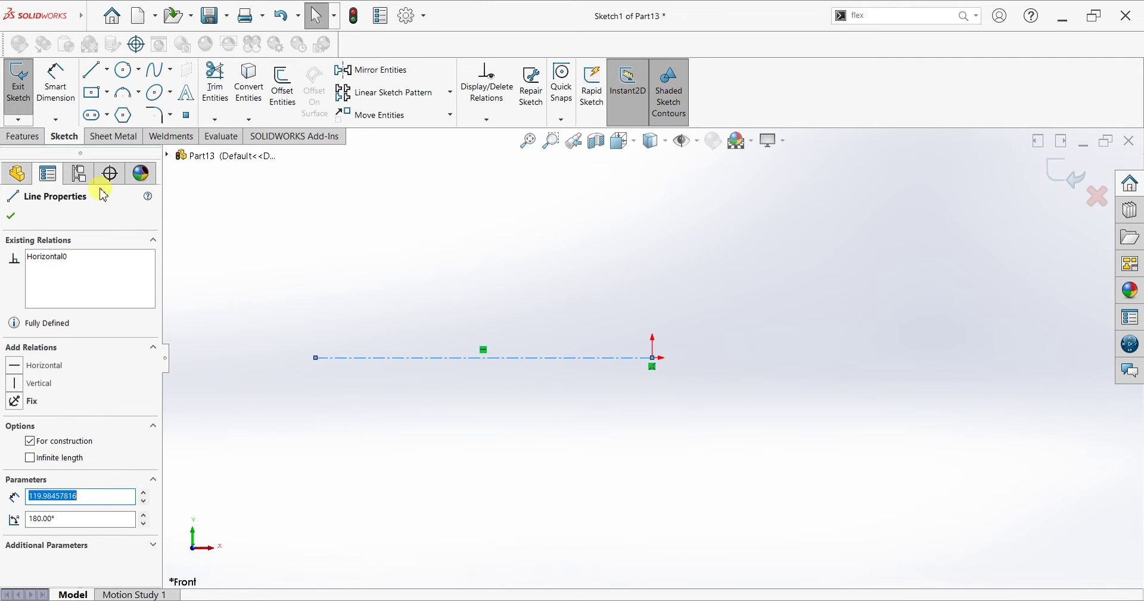
{"action": "left_click", "coordinate": [9, 220]}
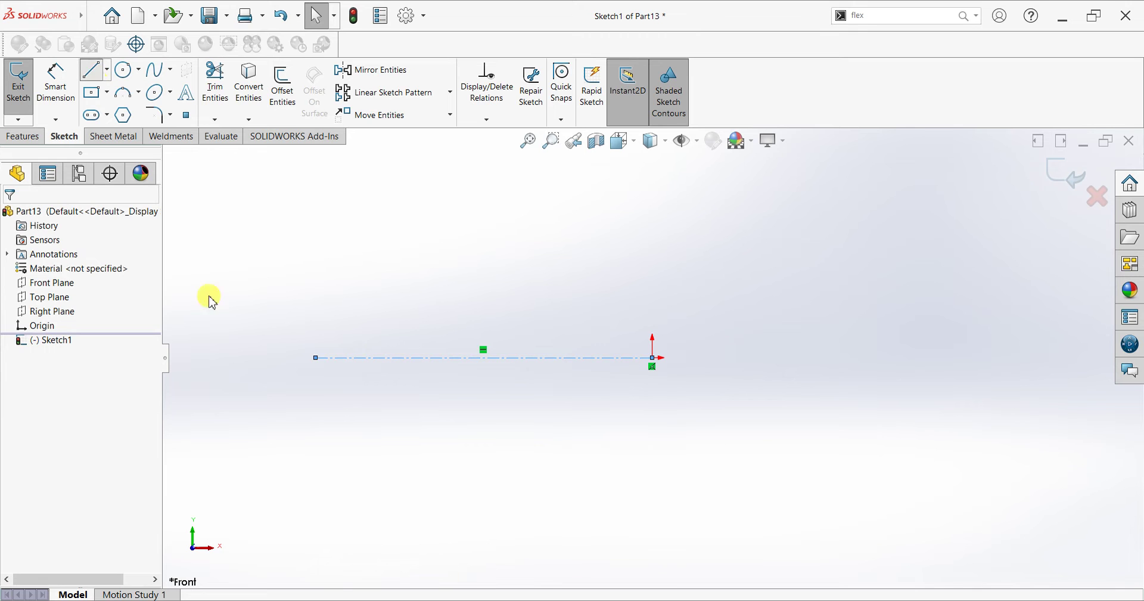
Draw the open profile: short vertical edge, sloped edge, notched top edge, right edge down to the centerline
{"action": "left_click", "coordinate": [316, 357]}
{"action": "left_click", "coordinate": [315, 331]}
{"action": "left_click", "coordinate": [420, 252]}
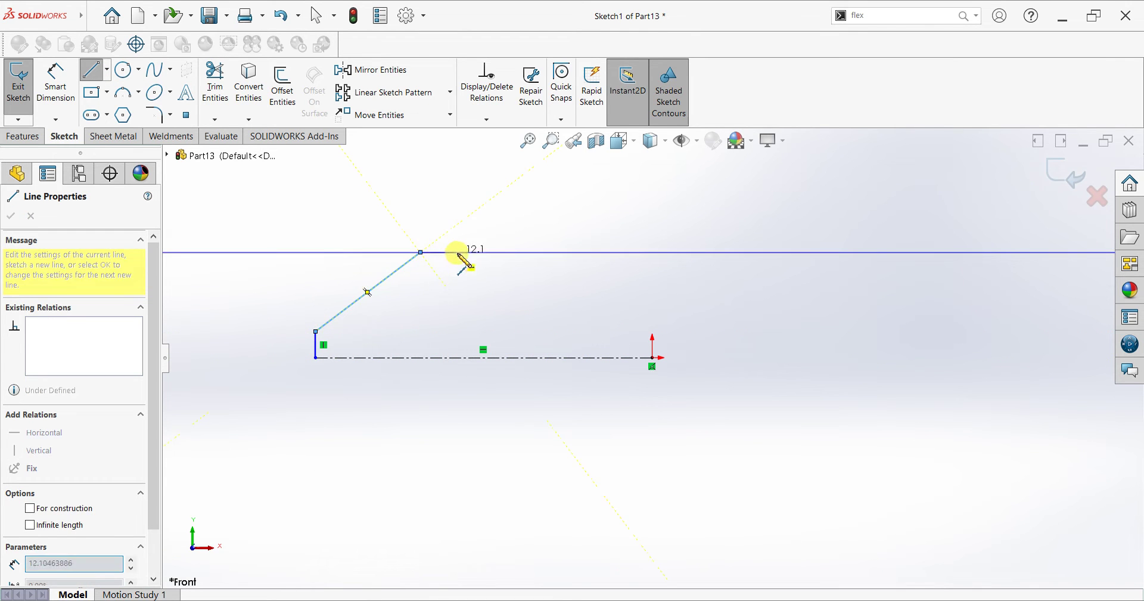
{"action": "left_click", "coordinate": [466, 252]}
{"action": "left_click", "coordinate": [489, 278]}
{"action": "left_click", "coordinate": [489, 278]}
{"action": "left_click", "coordinate": [490, 252]}
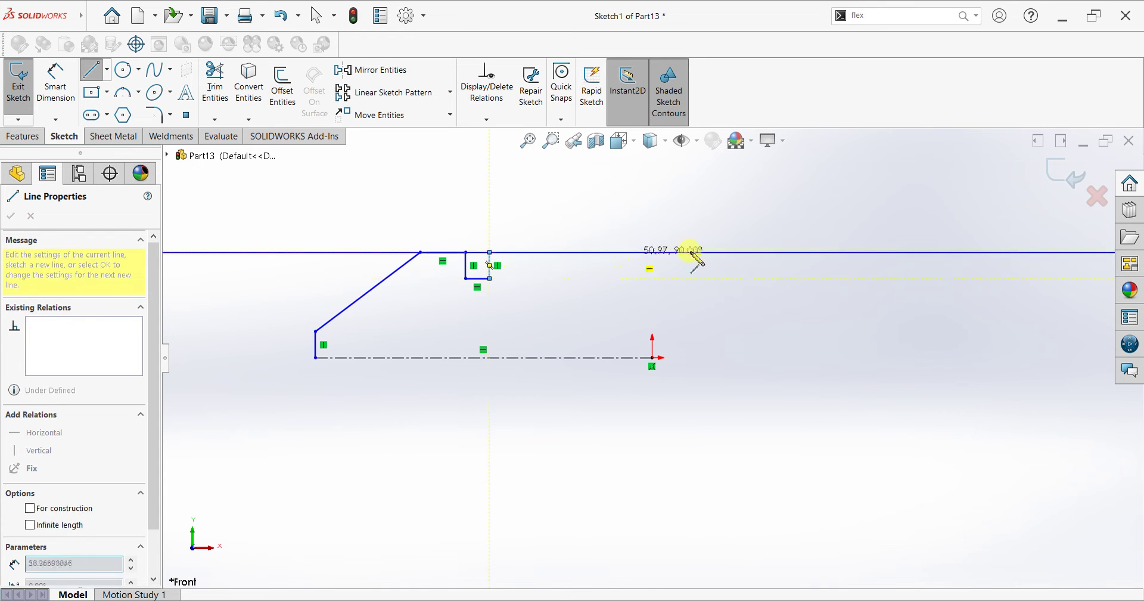
{"action": "left_click", "coordinate": [828, 252]}
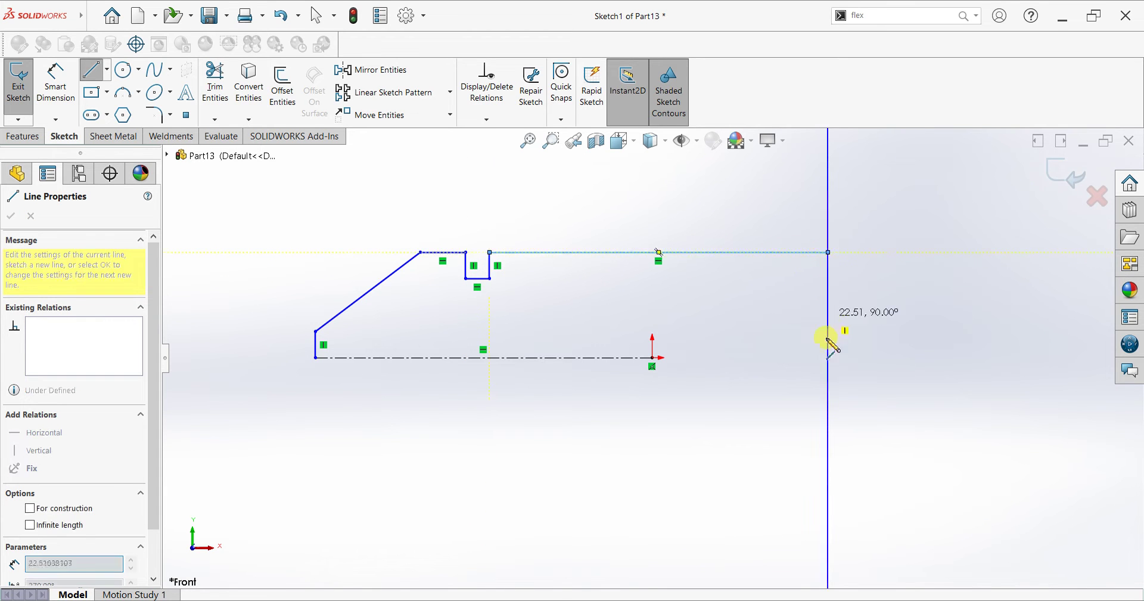
{"action": "left_click", "coordinate": [827, 358]}
{"action": "right_click", "coordinate": [875, 260]}
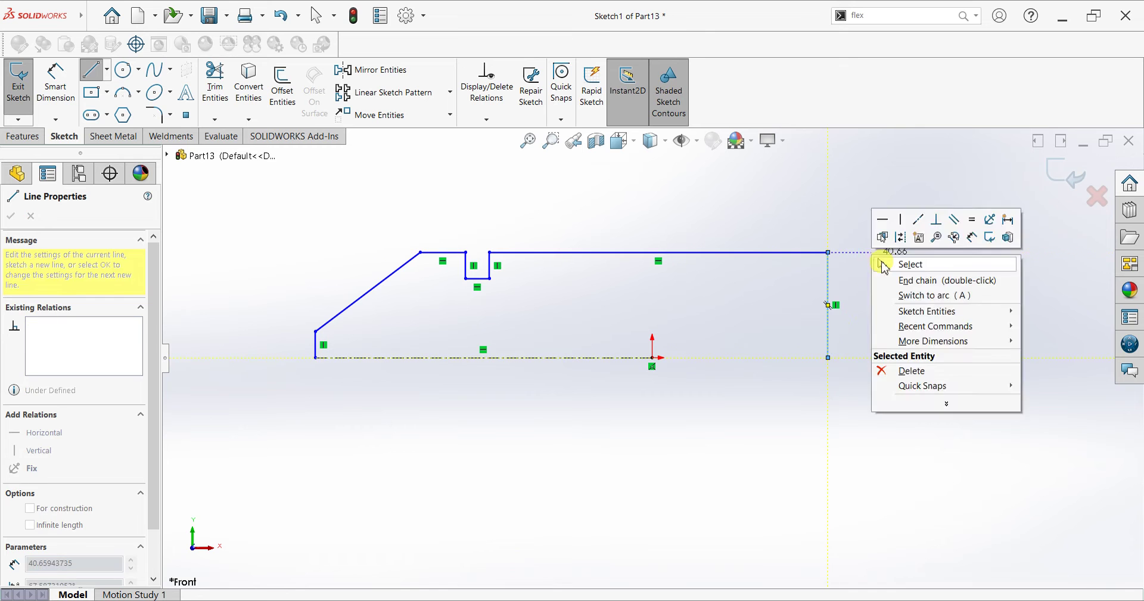
{"action": "left_click", "coordinate": [880, 262]}
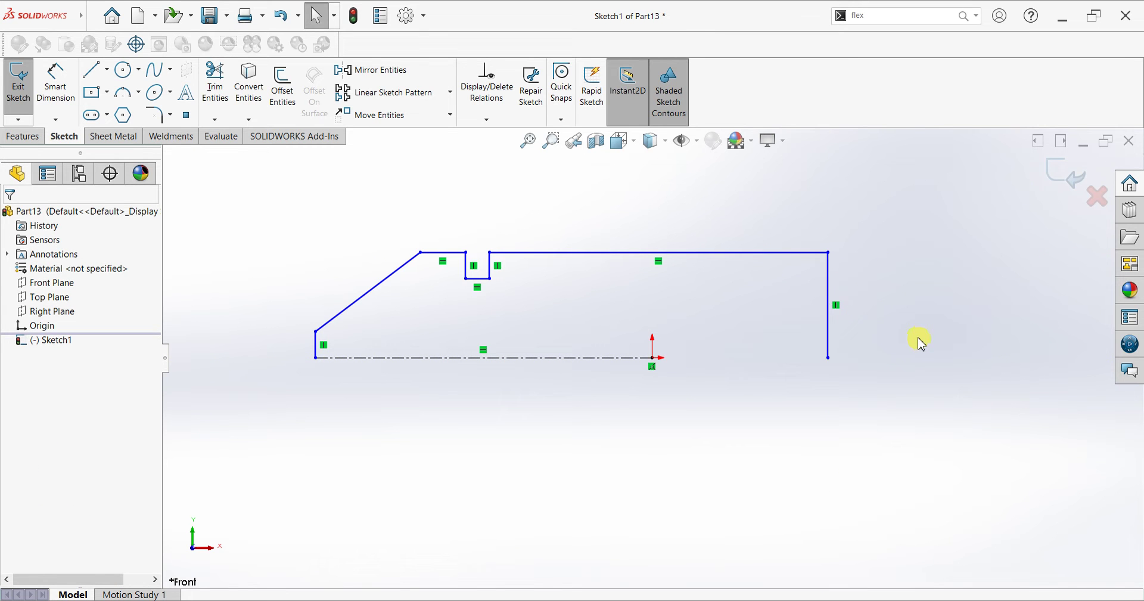
{"action": "middle_click_drag", "start_coordinate": [752, 296], "coordinate": [665, 331], "text": "ctrl"}
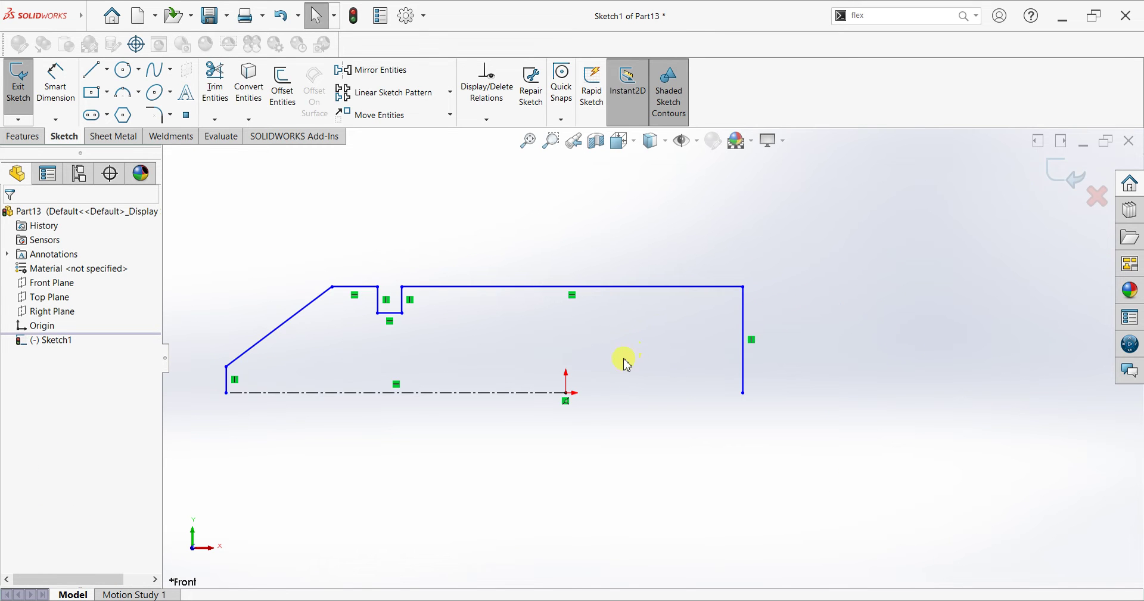
Dimension the centerline at 200 mm and the slope's horizontal run at 50 mm
{"action": "left_click", "coordinate": [53, 83]}
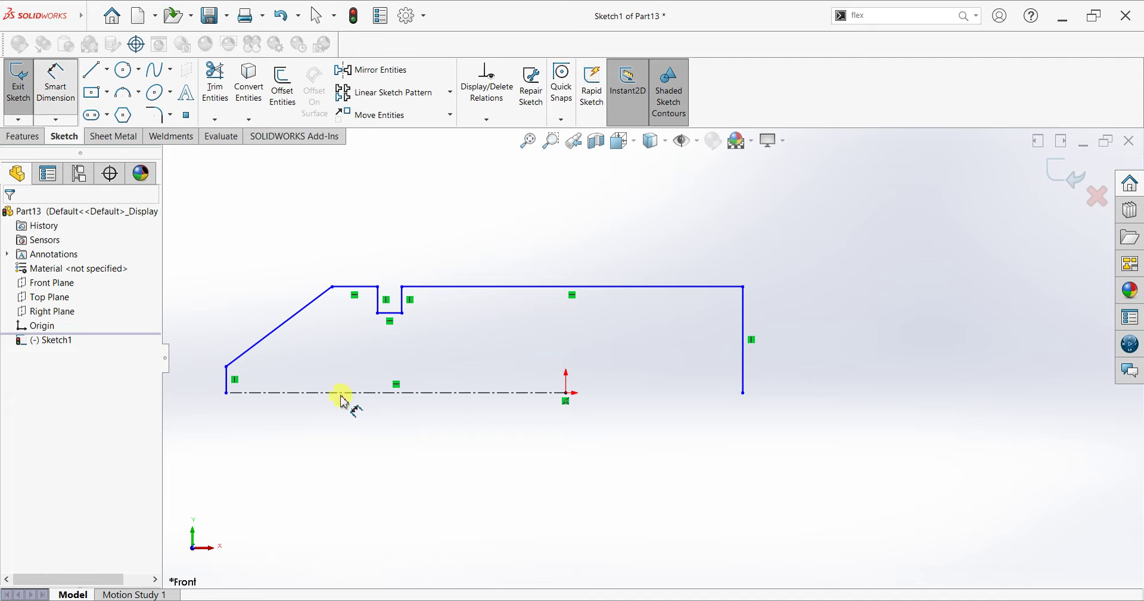
{"action": "left_click", "coordinate": [477, 394]}
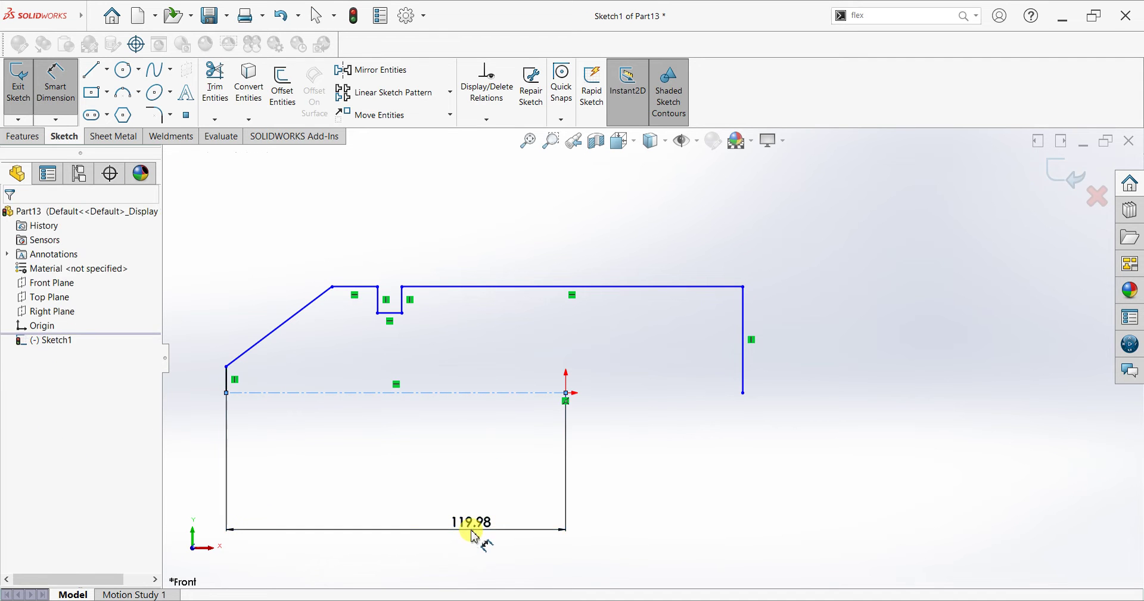
{"action": "left_click", "coordinate": [473, 532]}
{"action": "type", "text": "200"}
{"action": "key", "text": "Return"}
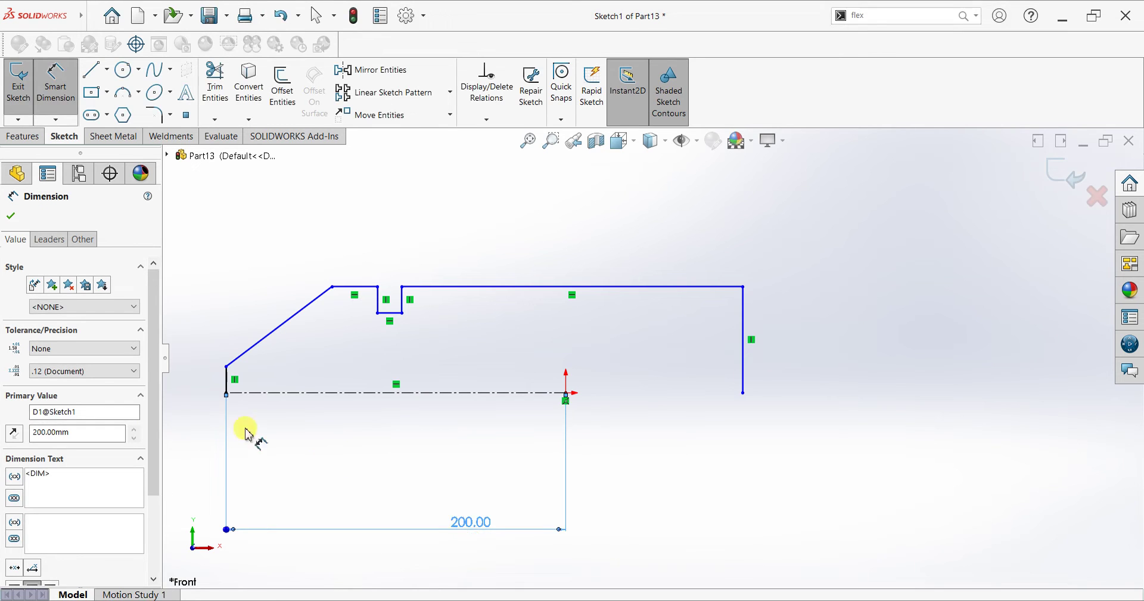
{"action": "left_click", "coordinate": [227, 385]}
{"action": "left_click", "coordinate": [332, 287]}
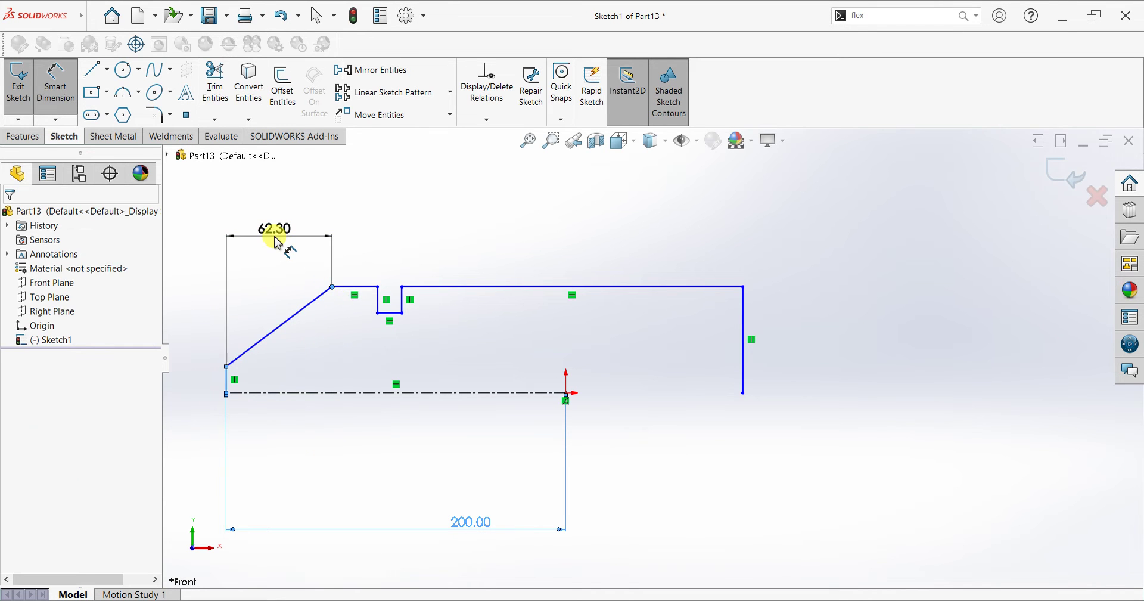
{"action": "left_click", "coordinate": [277, 242]}
{"action": "type", "text": "50"}
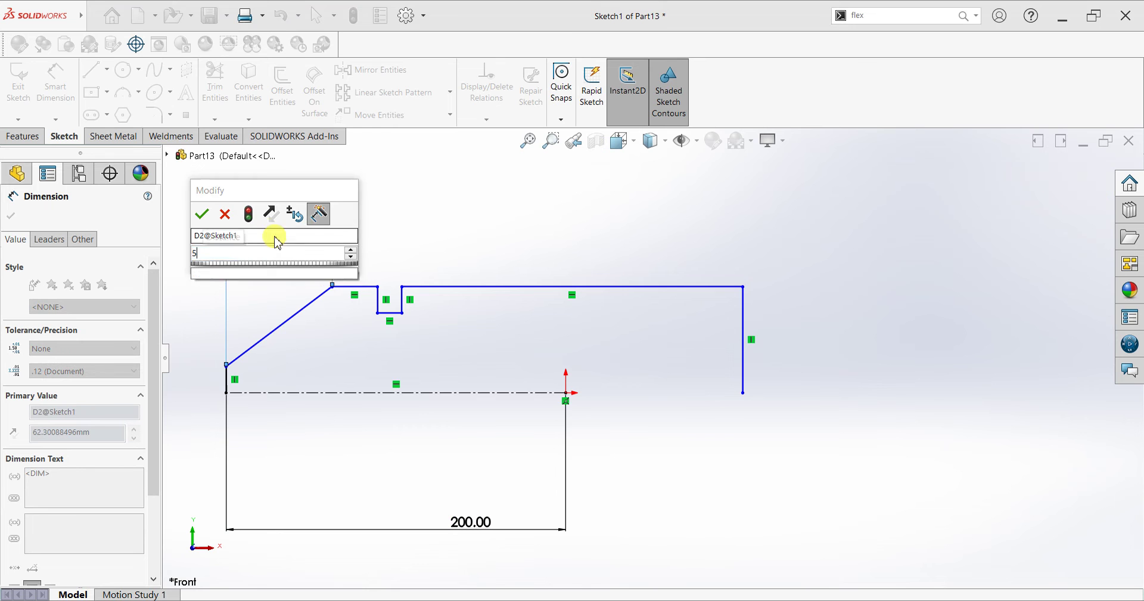
{"action": "key", "text": "Return"}
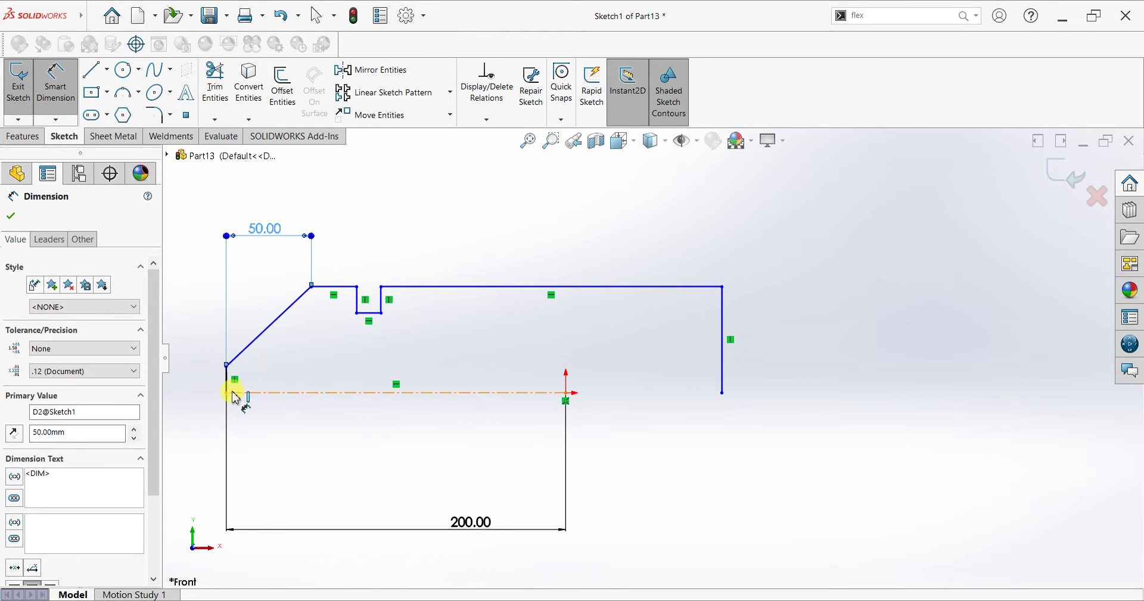
Locate the notch sides at 75 and 90 mm and set the overall top width to 200 mm
{"action": "left_click", "coordinate": [357, 307]}
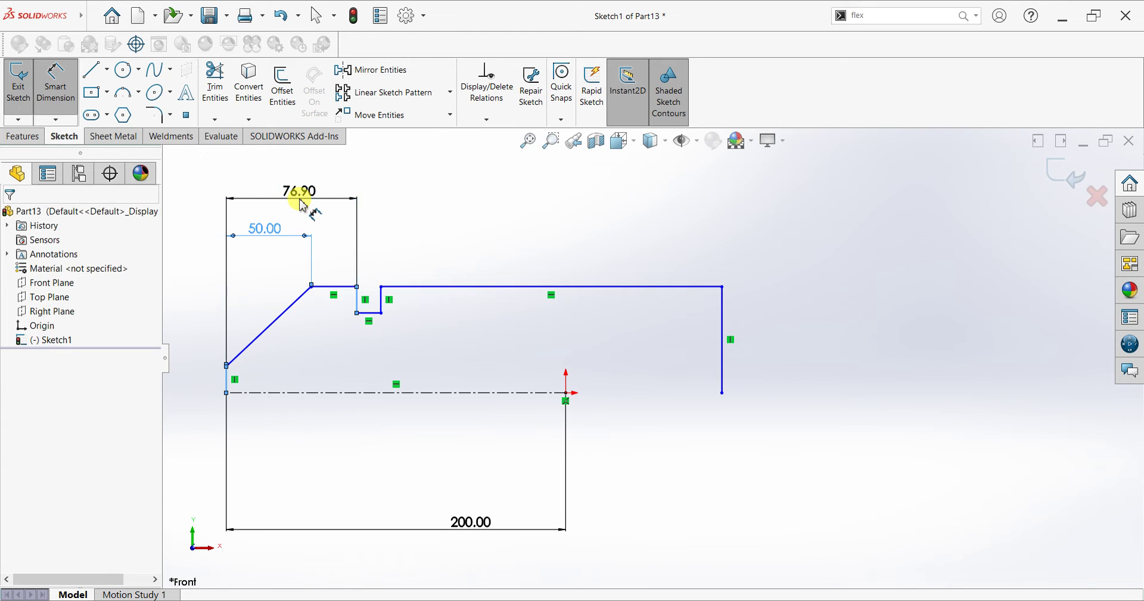
{"action": "left_click", "coordinate": [303, 204]}
{"action": "type", "text": "75"}
{"action": "key", "text": "Return"}
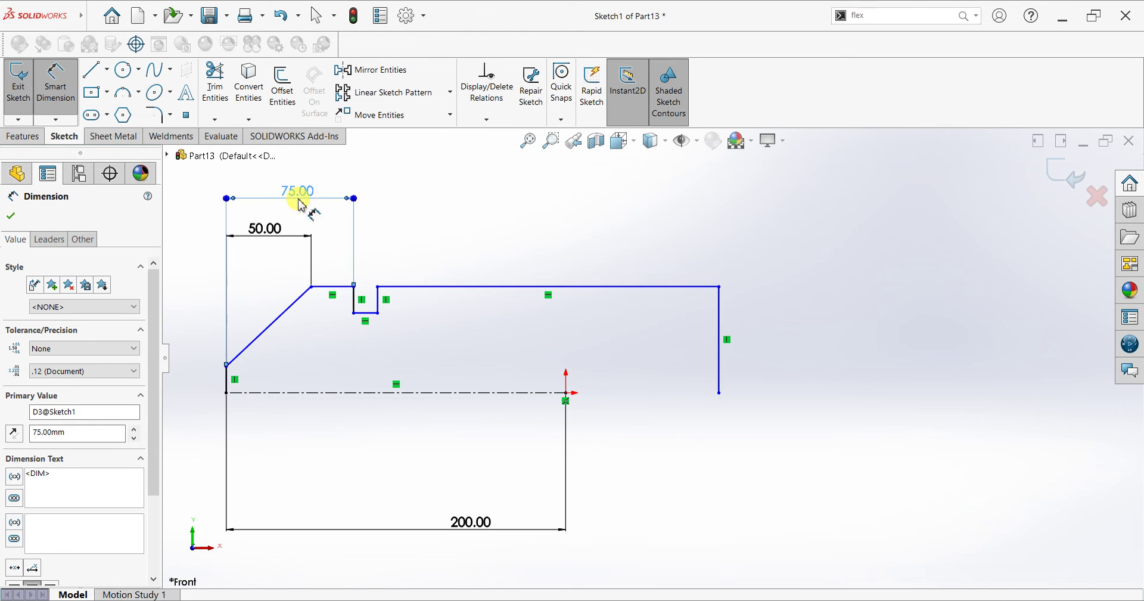
{"action": "left_click", "coordinate": [378, 286]}
{"action": "left_click", "coordinate": [351, 444]}
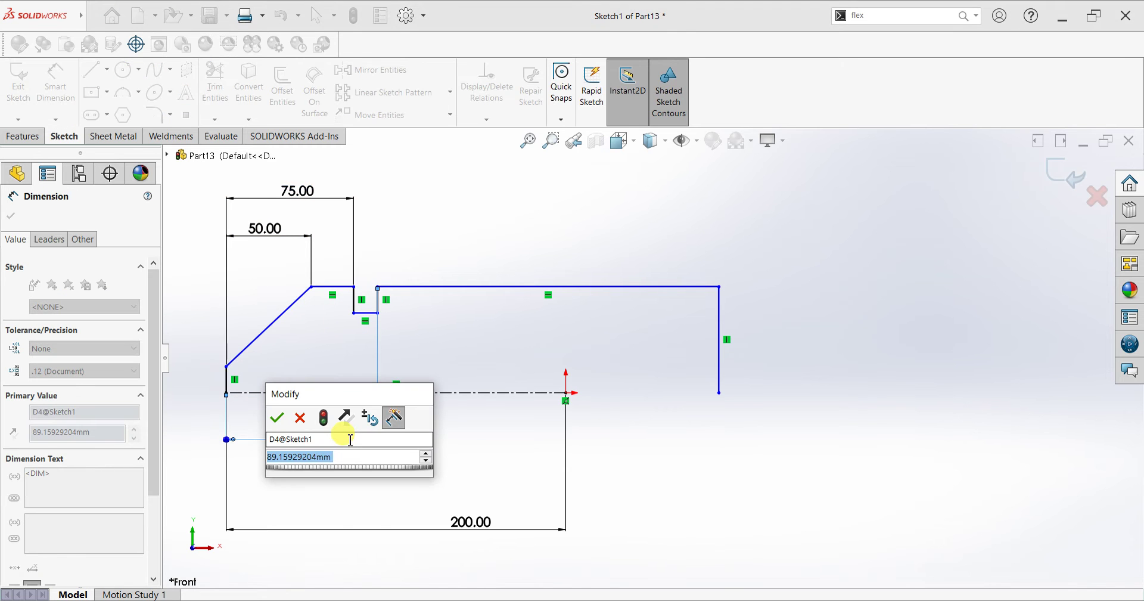
{"action": "type", "text": "90"}
{"action": "key", "text": "Return"}
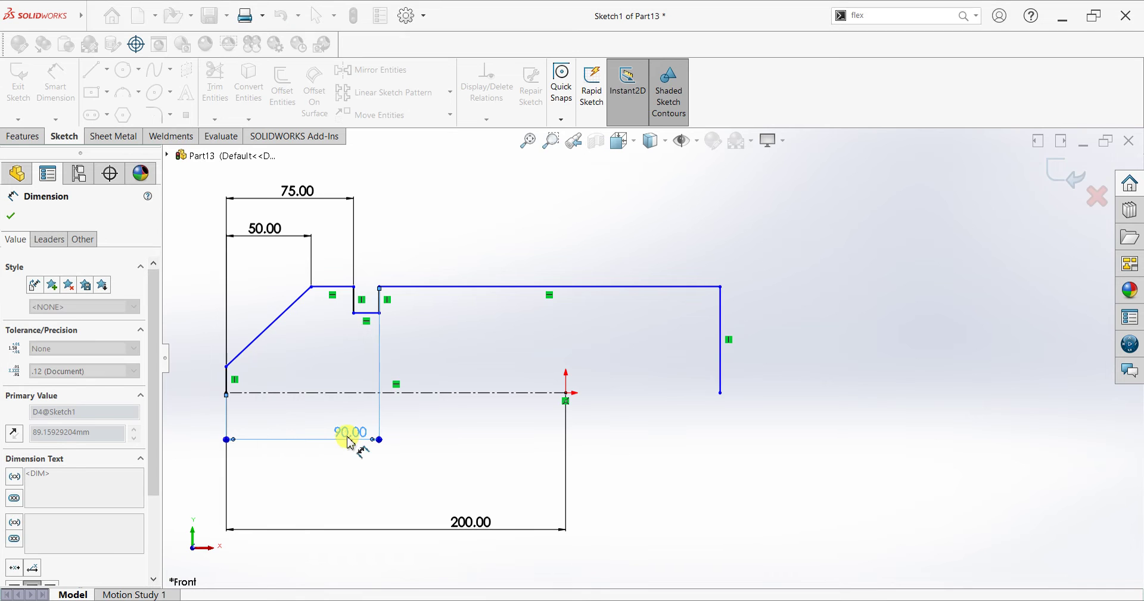
{"action": "left_click", "coordinate": [236, 383]}
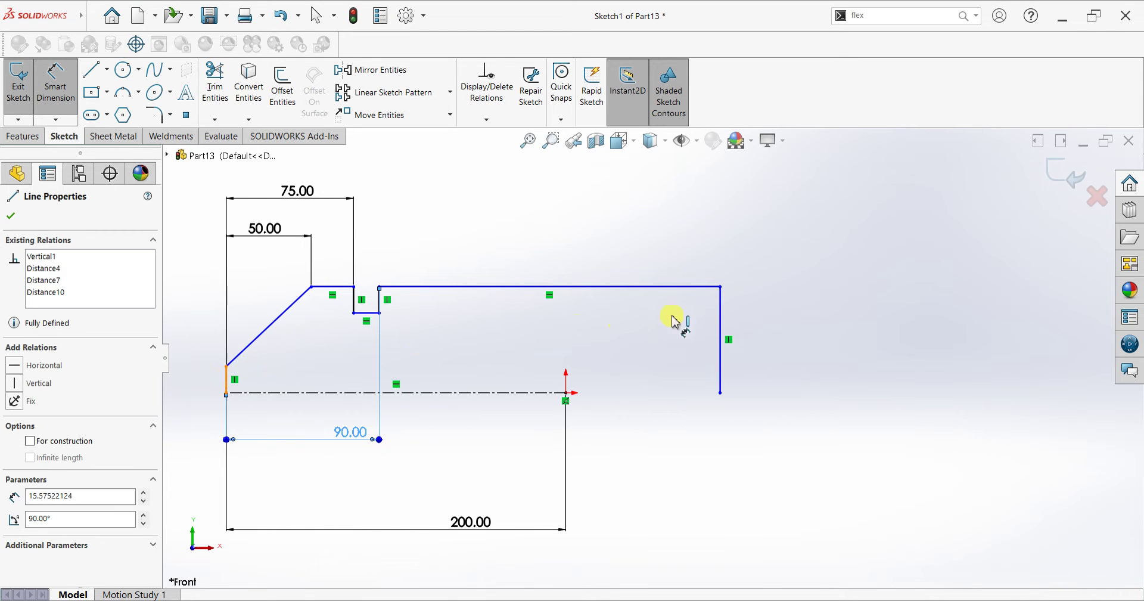
{"action": "left_click", "coordinate": [721, 327]}
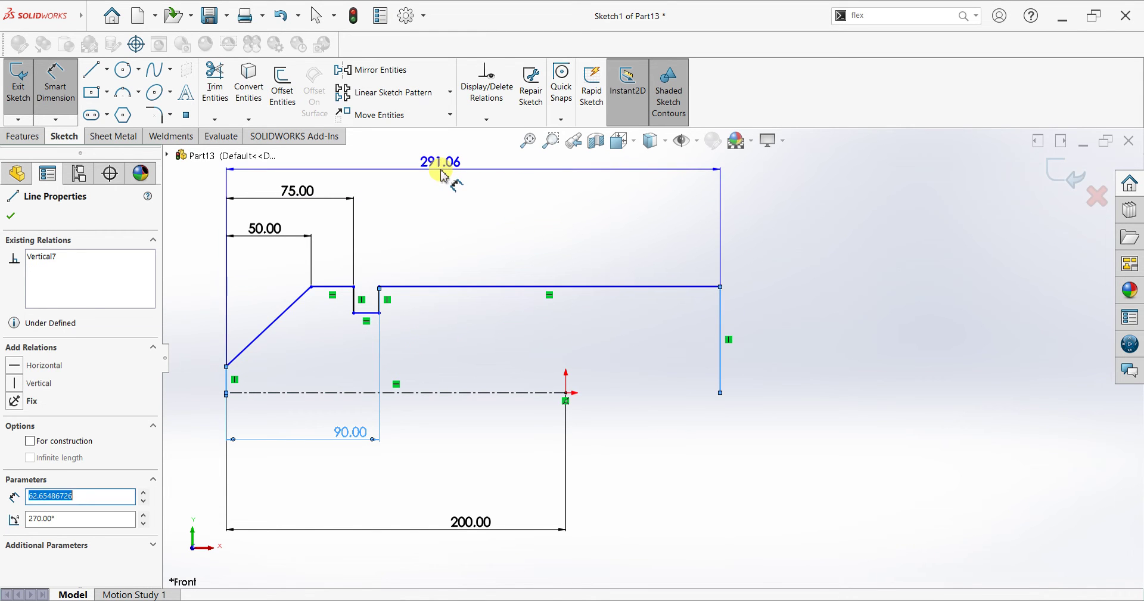
{"action": "left_click", "coordinate": [444, 175]}
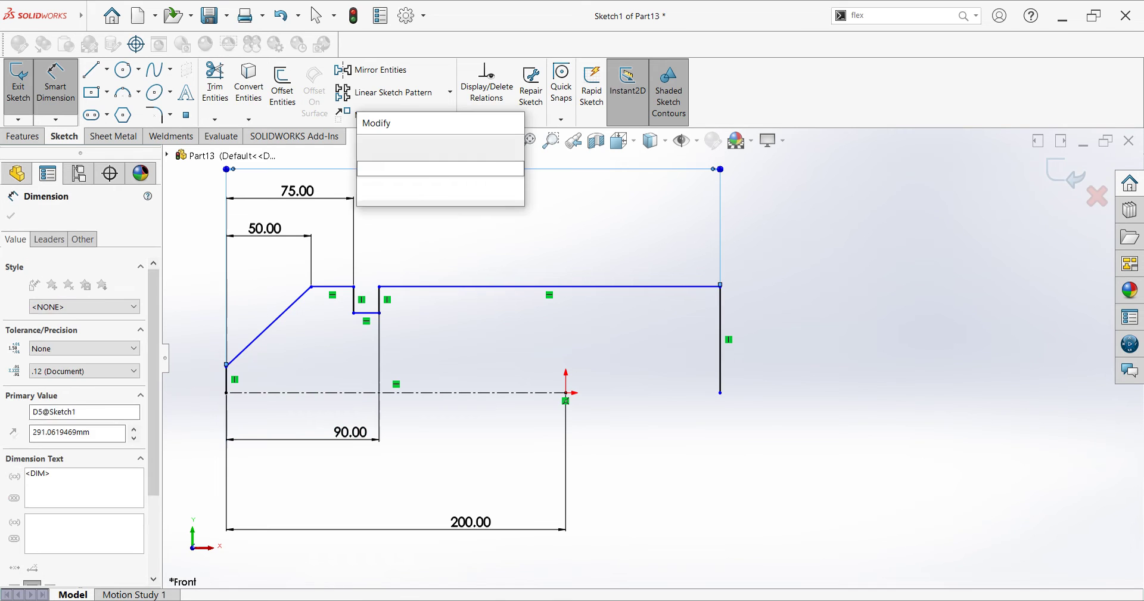
{"action": "type", "text": "200"}
{"action": "key", "text": "Return"}
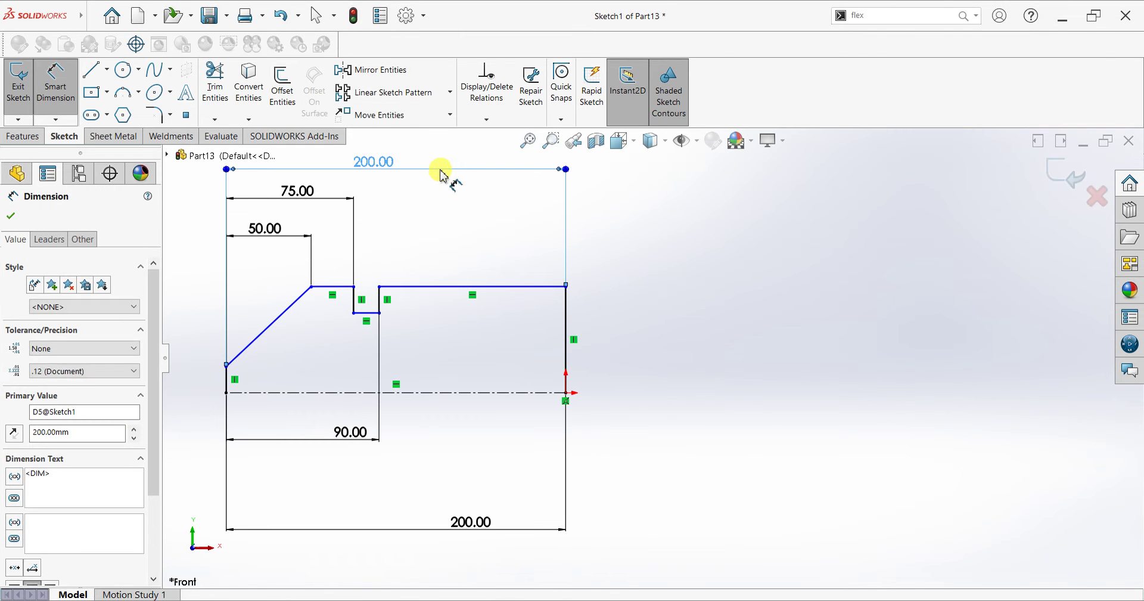
{"action": "scroll", "coordinate": [417, 295], "scroll_direction": "up", "scroll_amount": 2}
Change the overall width dimension from 200 to 300 mm
{"action": "scroll", "coordinate": [491, 293], "scroll_direction": "down", "scroll_amount": 2}
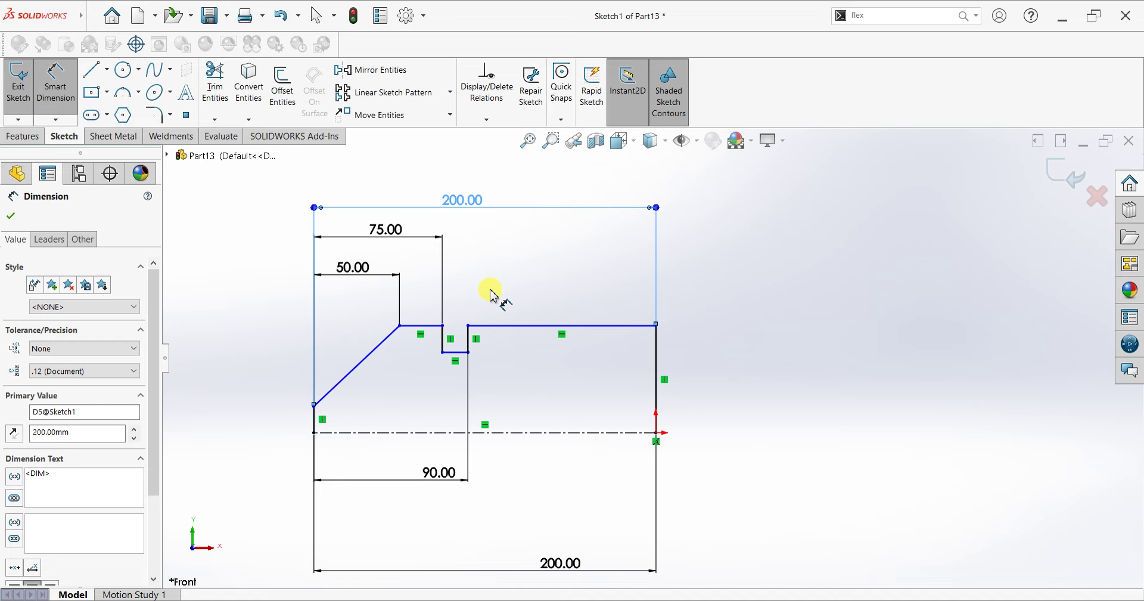
{"action": "key", "text": "Escape"}
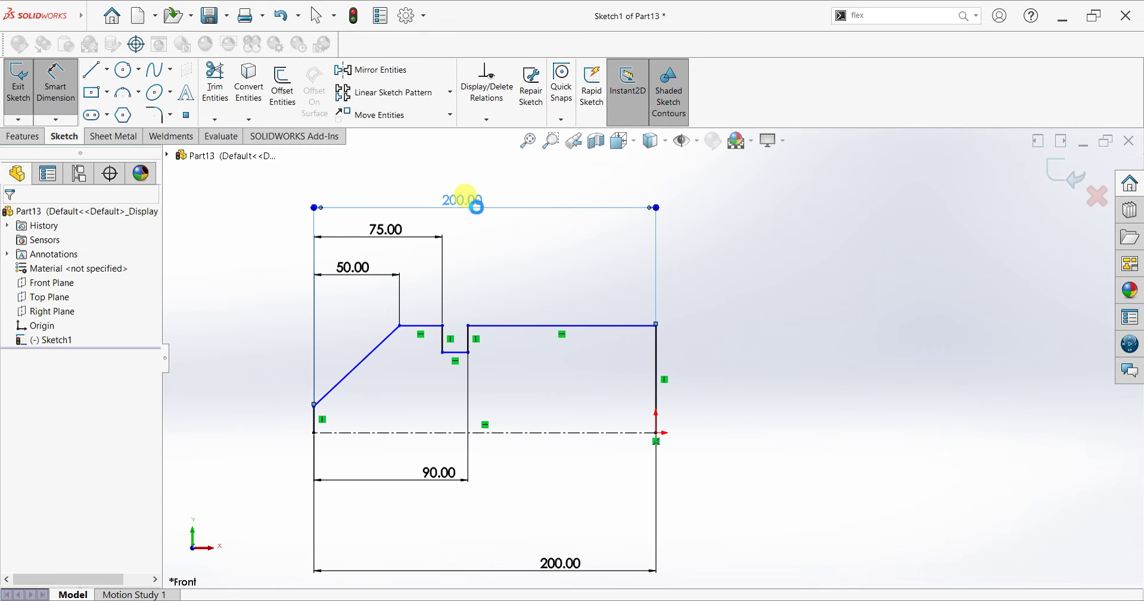
{"action": "double_click", "coordinate": [477, 206]}
{"action": "type", "text": "300"}
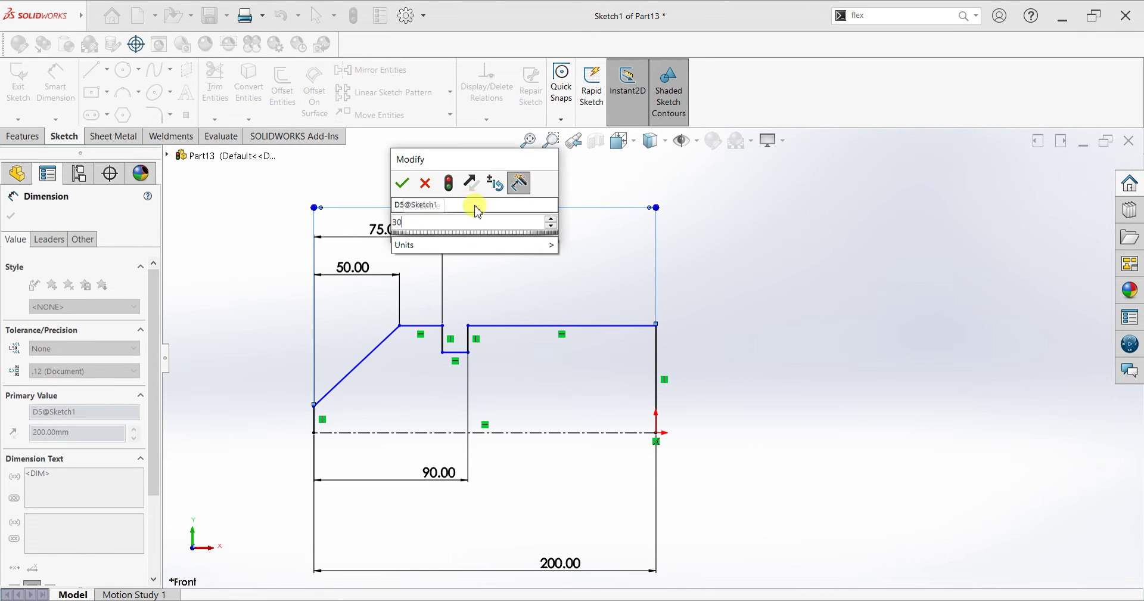
{"action": "key", "text": "Return"}
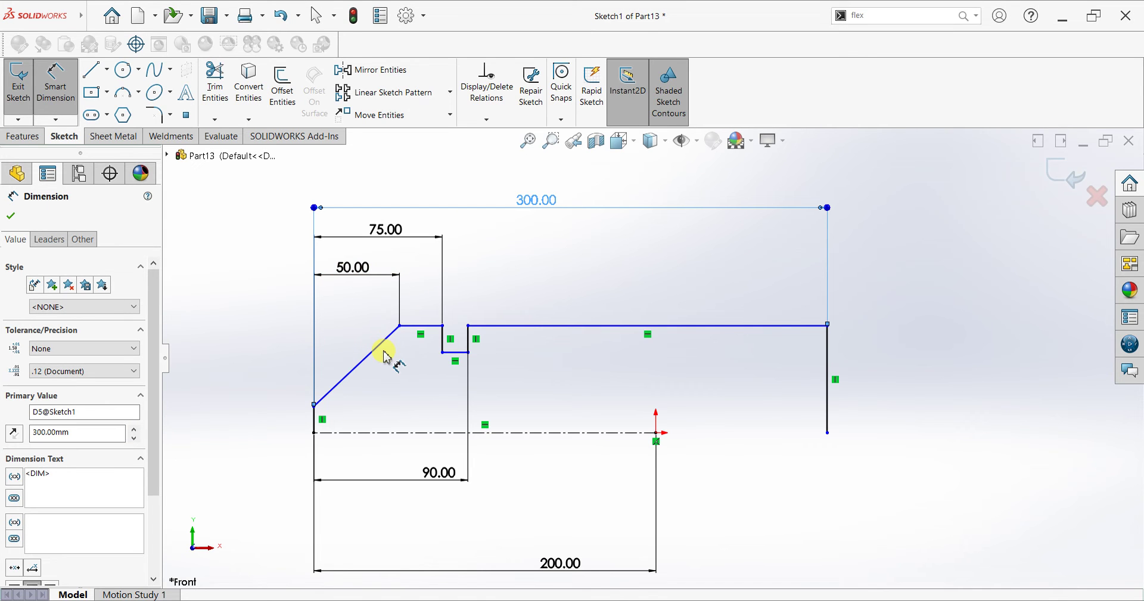
Add vertical dimensions from the centreline: 15 mm tip height and 60 mm collar height
{"action": "left_click", "coordinate": [301, 424]}
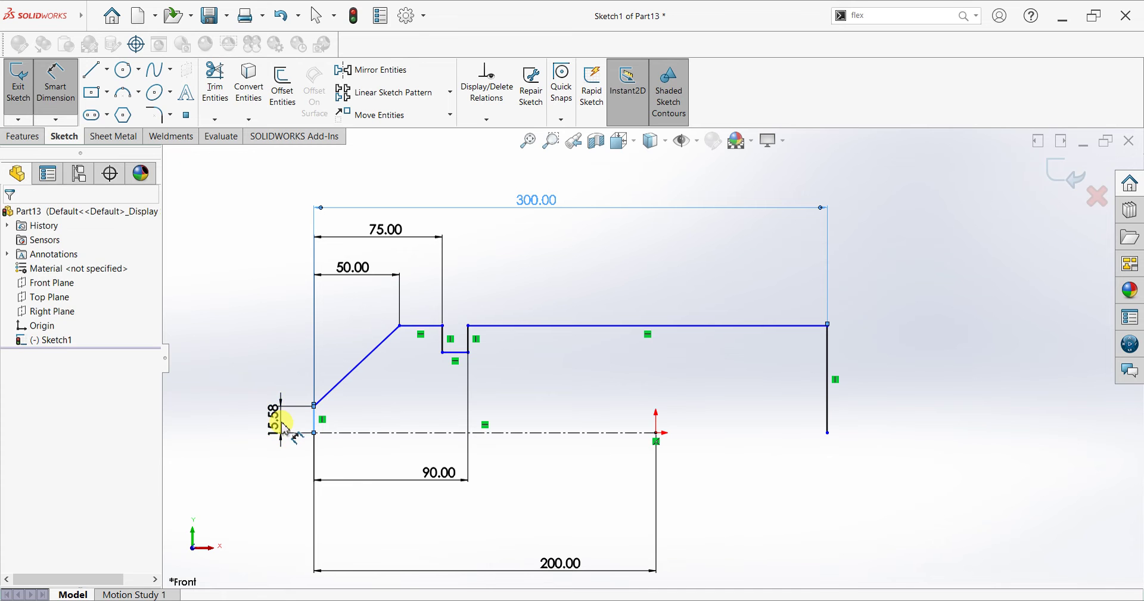
{"action": "left_click", "coordinate": [285, 427]}
{"action": "type", "text": "1"}
{"action": "key", "text": "Escape"}
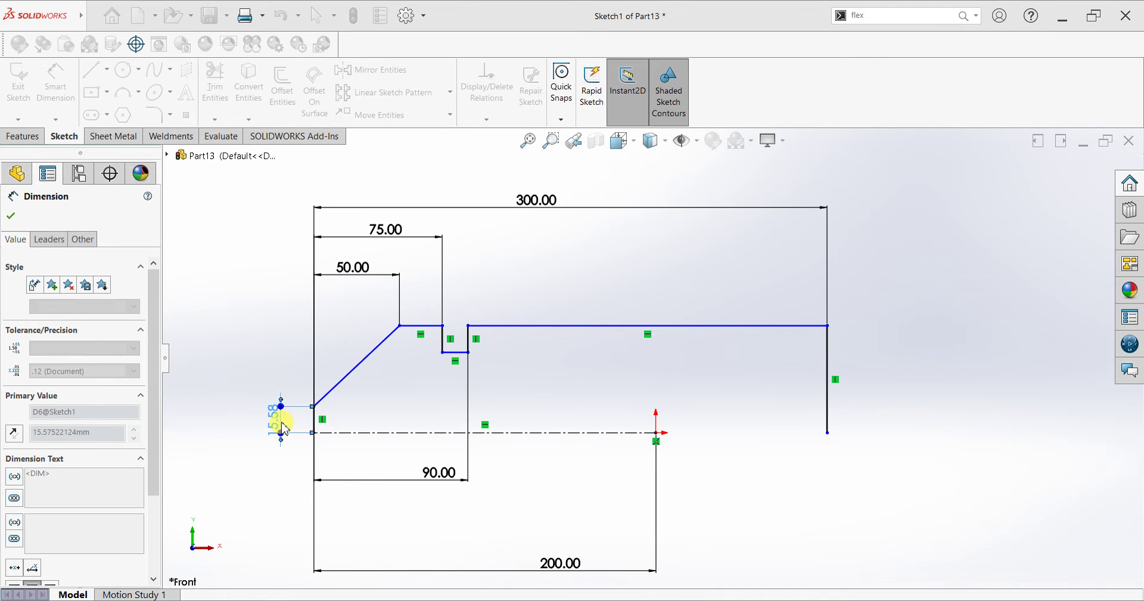
{"action": "left_click", "coordinate": [427, 325]}
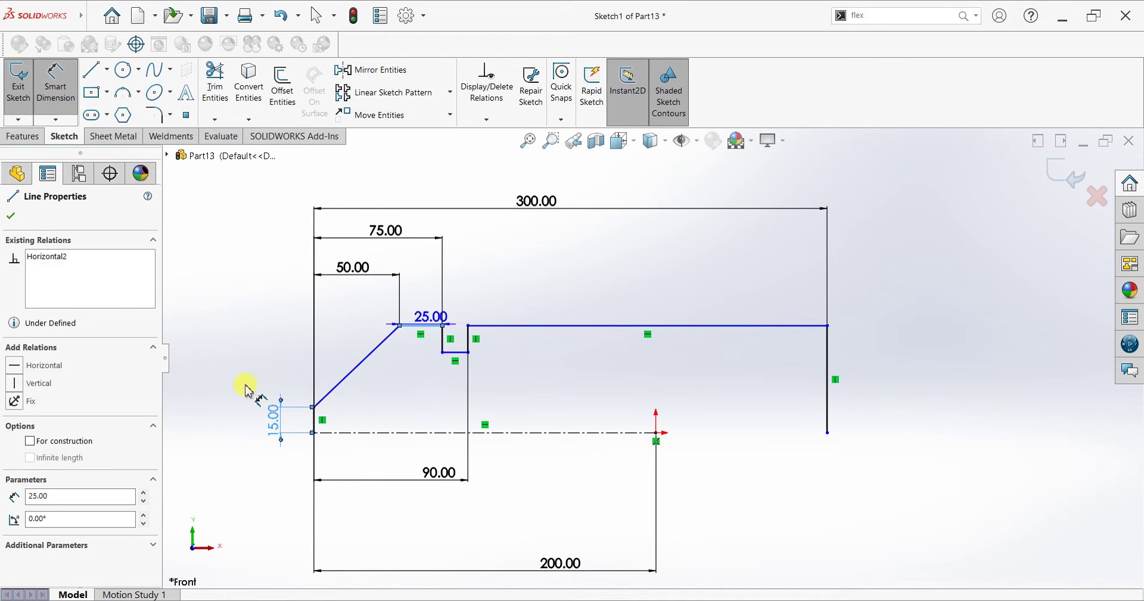
{"action": "left_click", "coordinate": [432, 439]}
{"action": "left_click", "coordinate": [433, 439]}
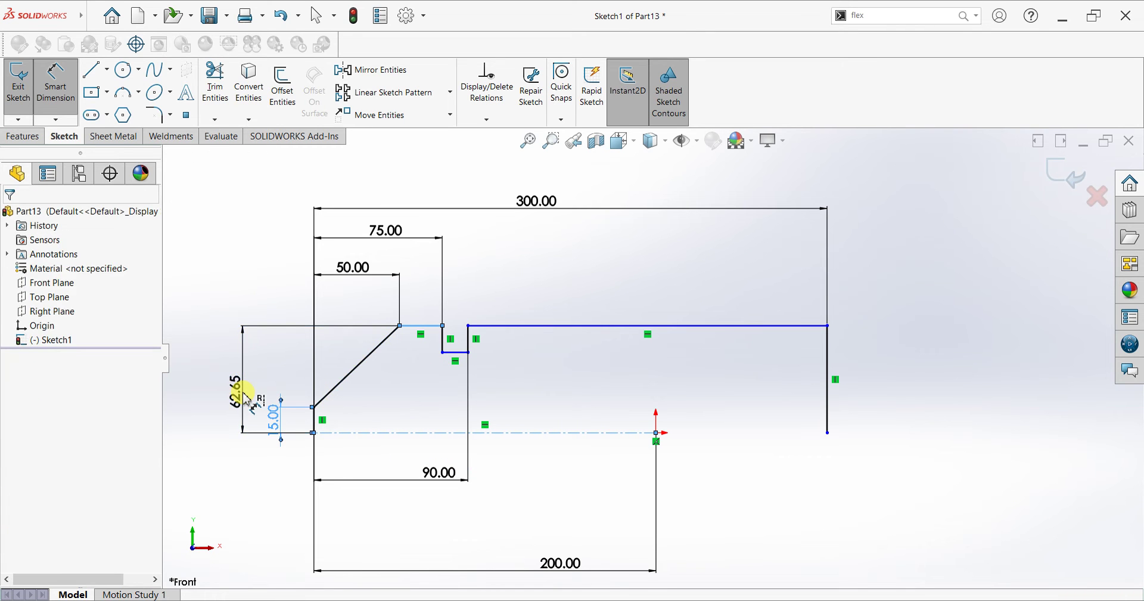
{"action": "left_click", "coordinate": [246, 399]}
{"action": "type", "text": "60"}
{"action": "key", "text": "Return"}
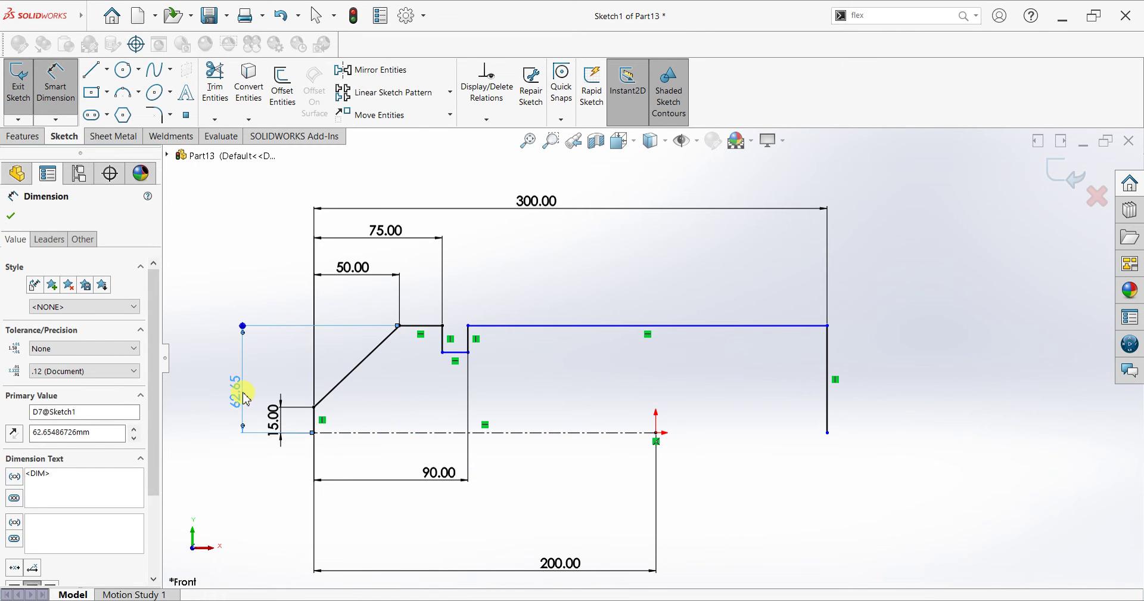
Add the 45 mm groove height and 58 mm body height from the centreline
{"action": "left_click", "coordinate": [400, 433]}
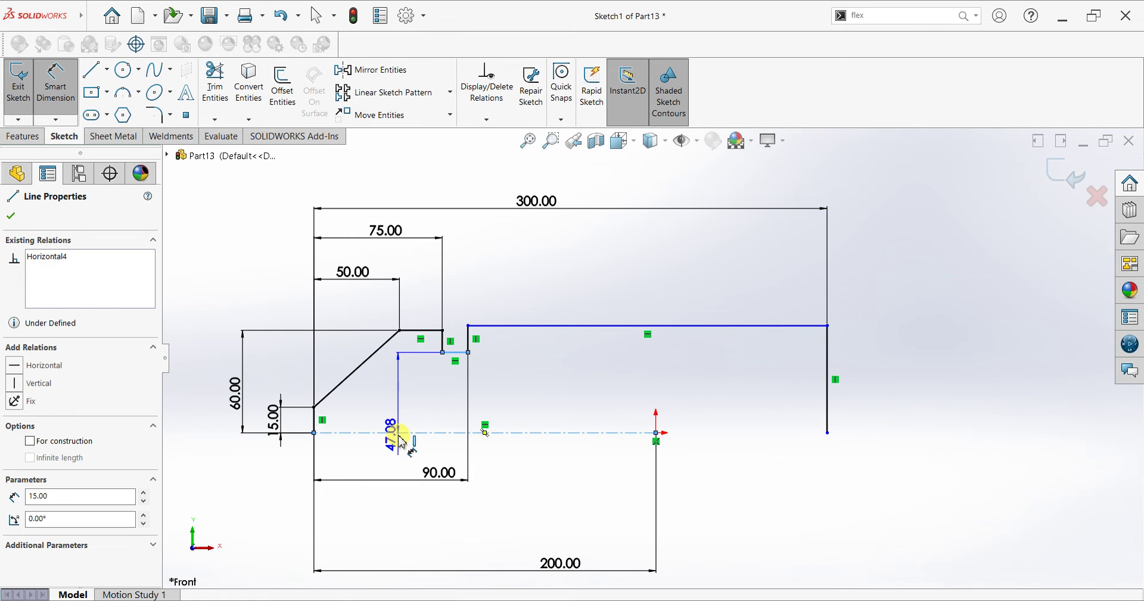
{"action": "left_click", "coordinate": [450, 417]}
{"action": "key", "text": "Return"}
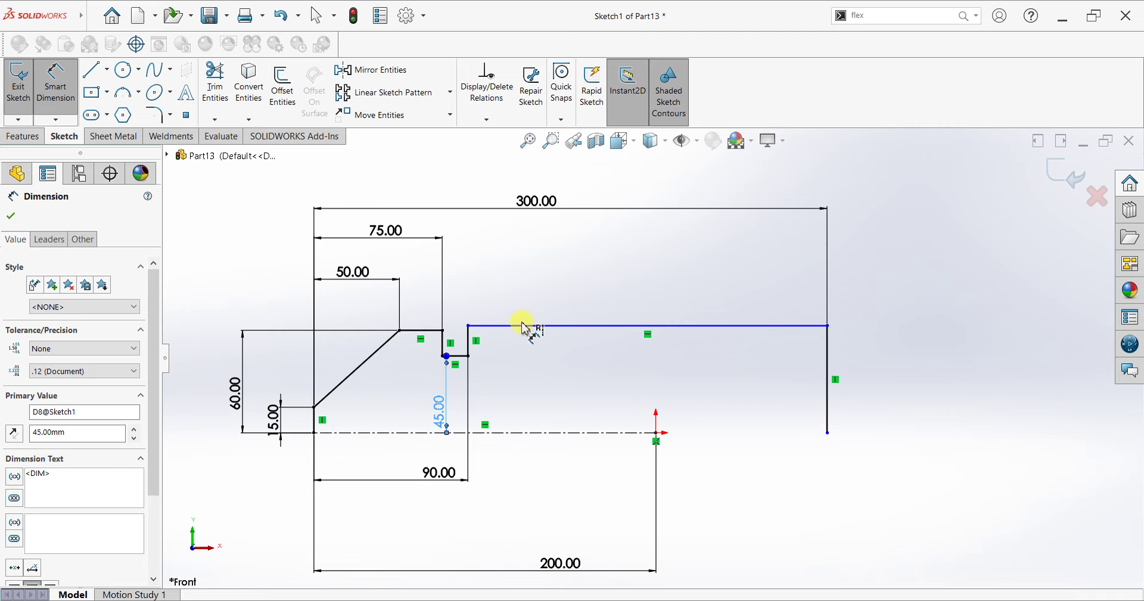
{"action": "left_click", "coordinate": [537, 430]}
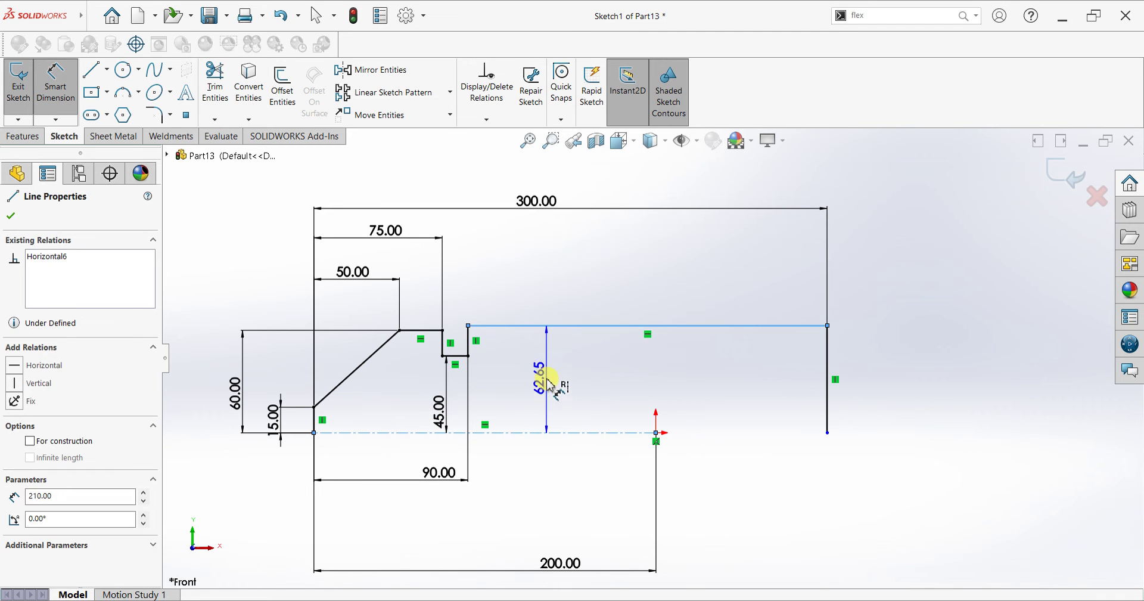
{"action": "left_click", "coordinate": [548, 383]}
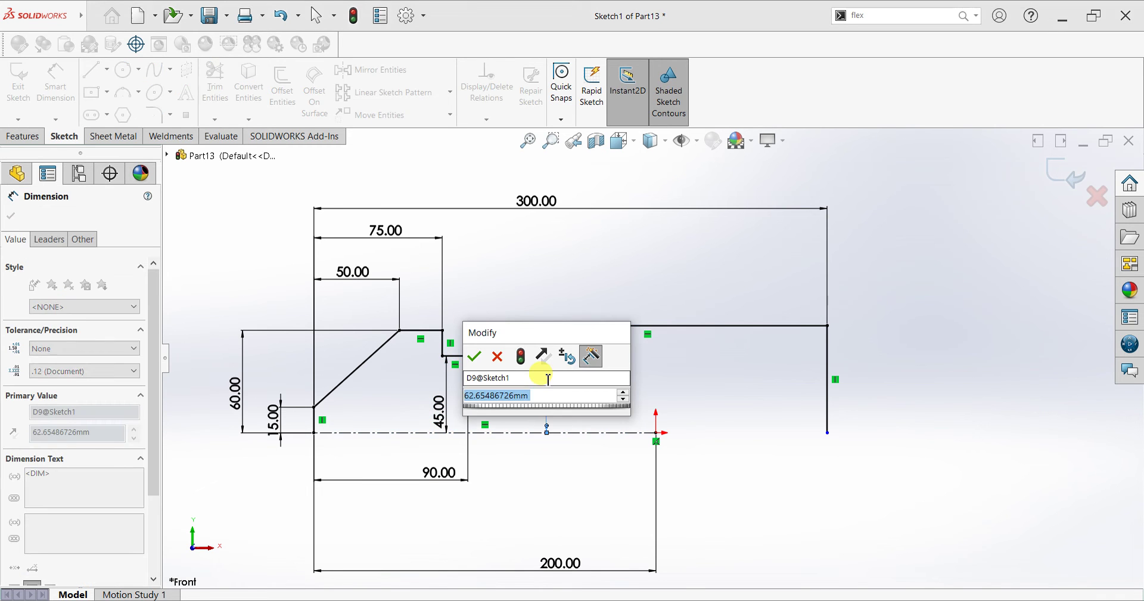
{"action": "type", "text": "58"}
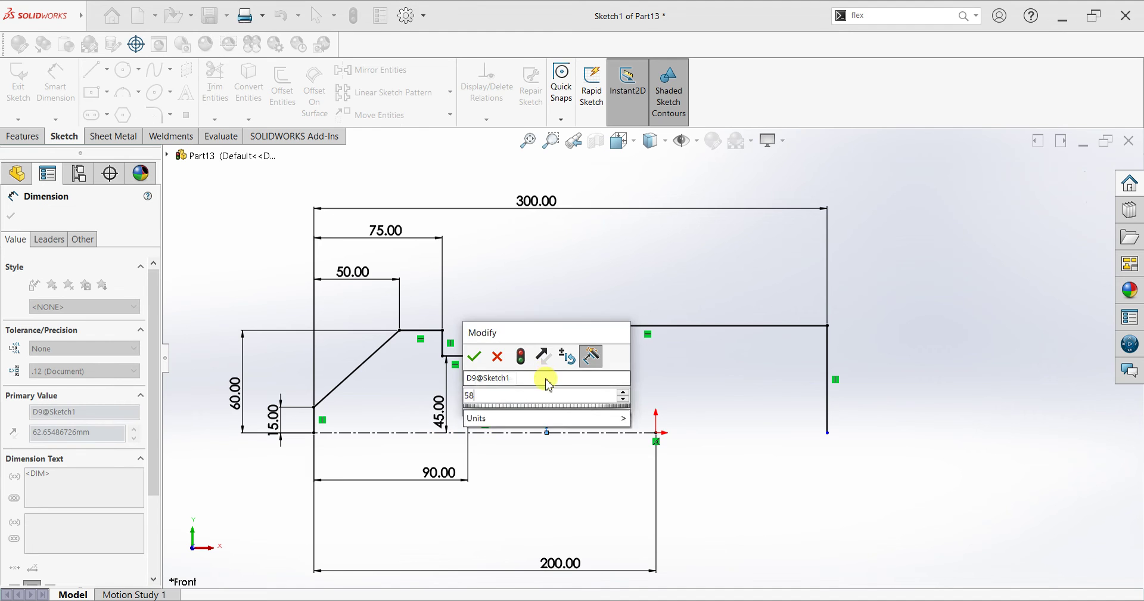
{"action": "key", "text": "Return"}
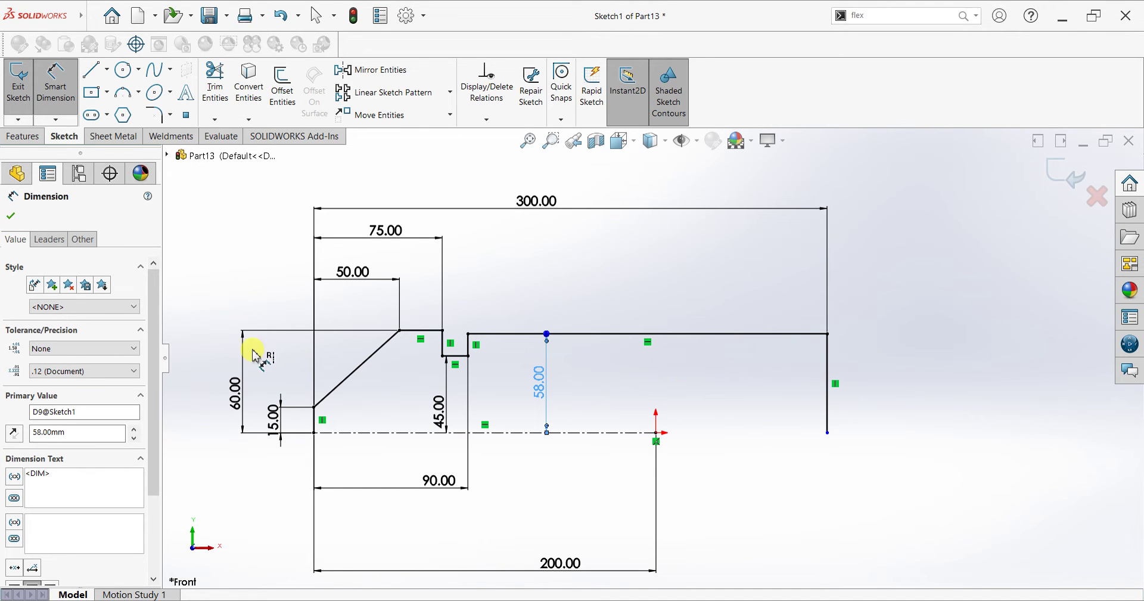
{"action": "left_click", "coordinate": [10, 215]}
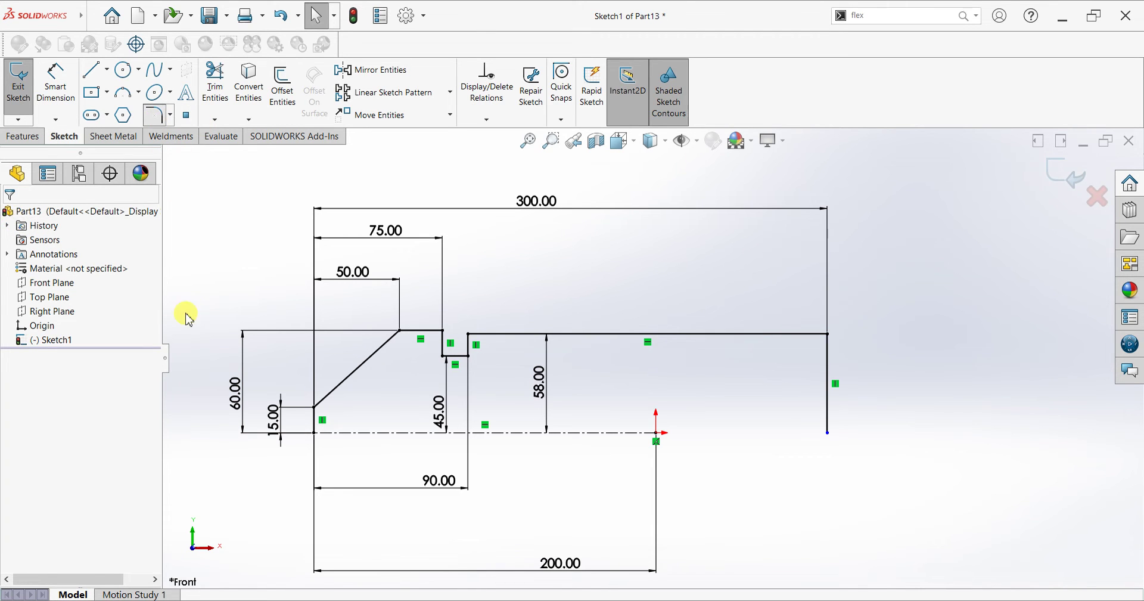
Round three groove corners with 5 mm sketch fillets
{"action": "type", "text": "3"}
{"action": "left_click", "coordinate": [452, 358]}
{"action": "left_click", "coordinate": [469, 358]}
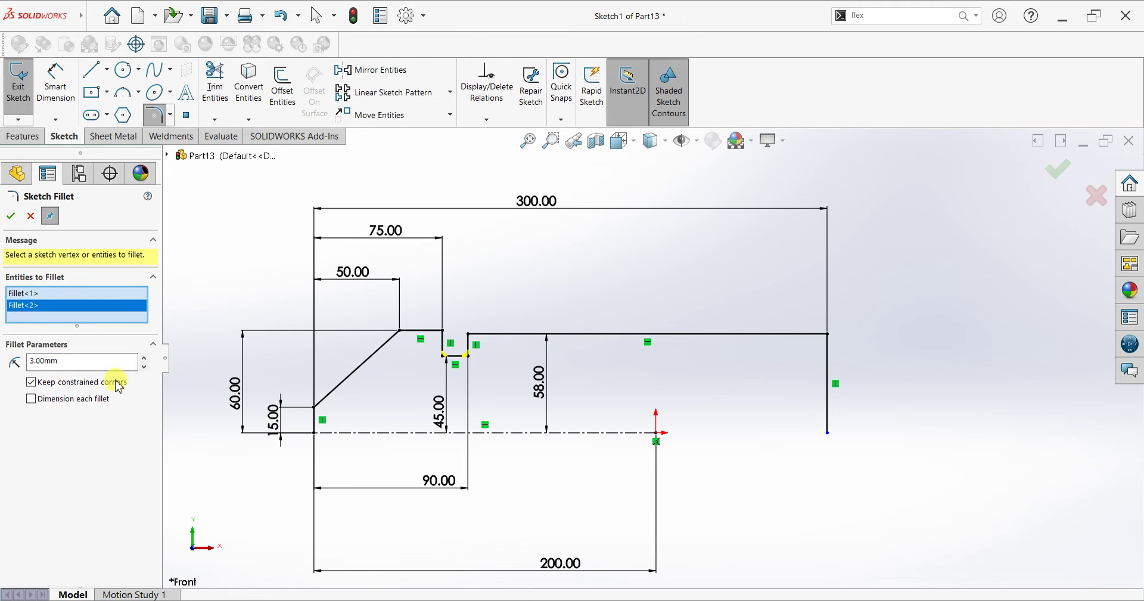
{"action": "left_click", "coordinate": [101, 361]}
{"action": "type", "text": "5"}
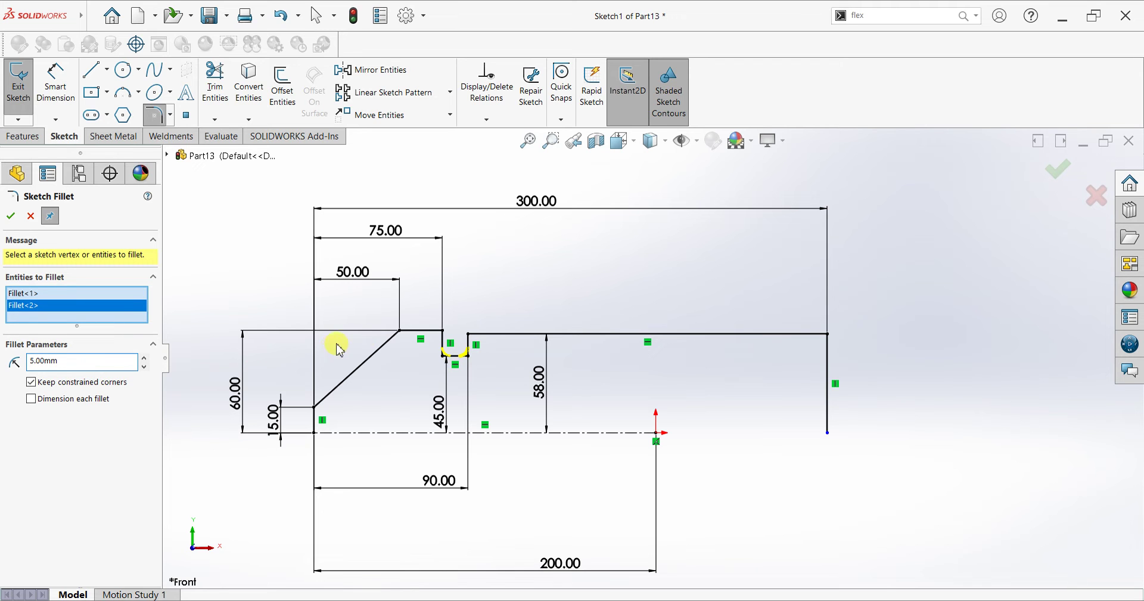
{"action": "left_click", "coordinate": [442, 332]}
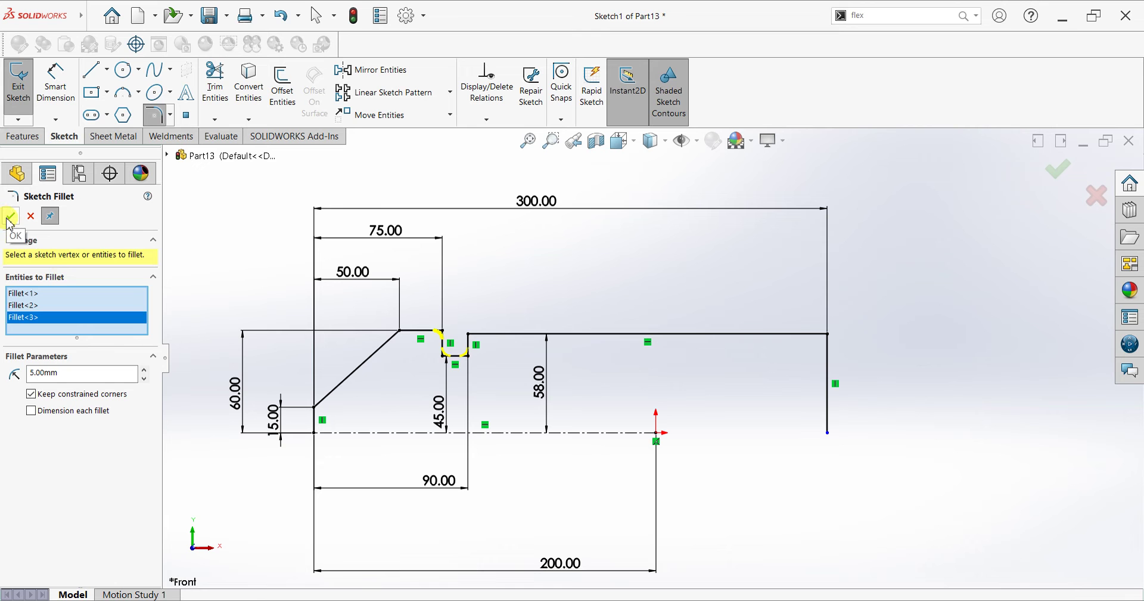
{"action": "left_click", "coordinate": [9, 220]}
{"action": "left_click", "coordinate": [8, 219]}
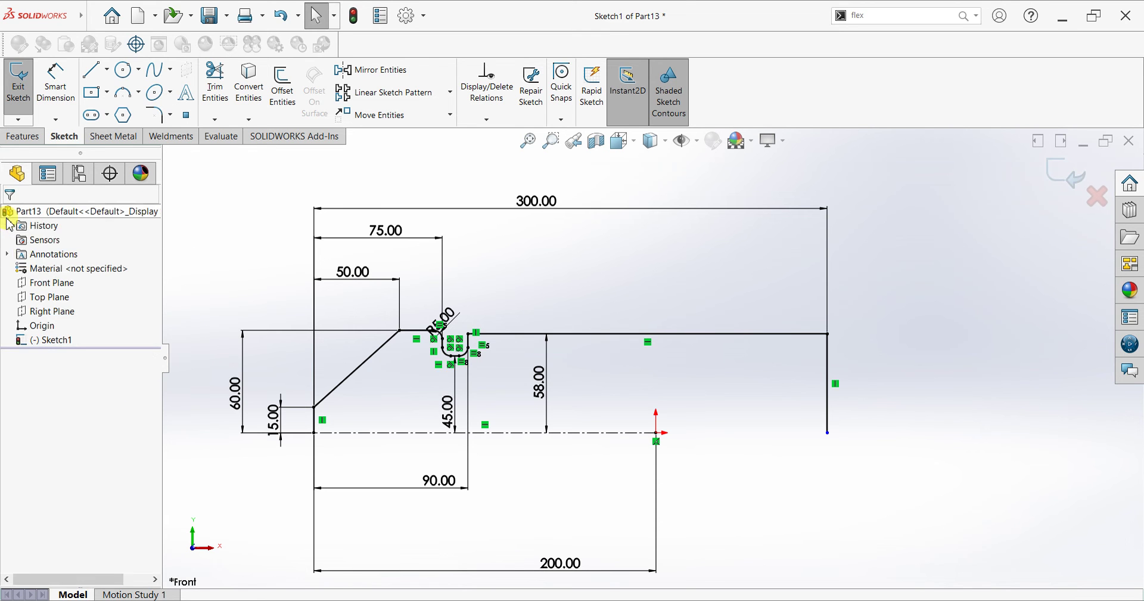
{"action": "left_click", "coordinate": [24, 138]}
Revolve the auto-closed profile about the centreline into Revolve1 and use a Plain White scene
{"action": "left_click", "coordinate": [67, 88]}
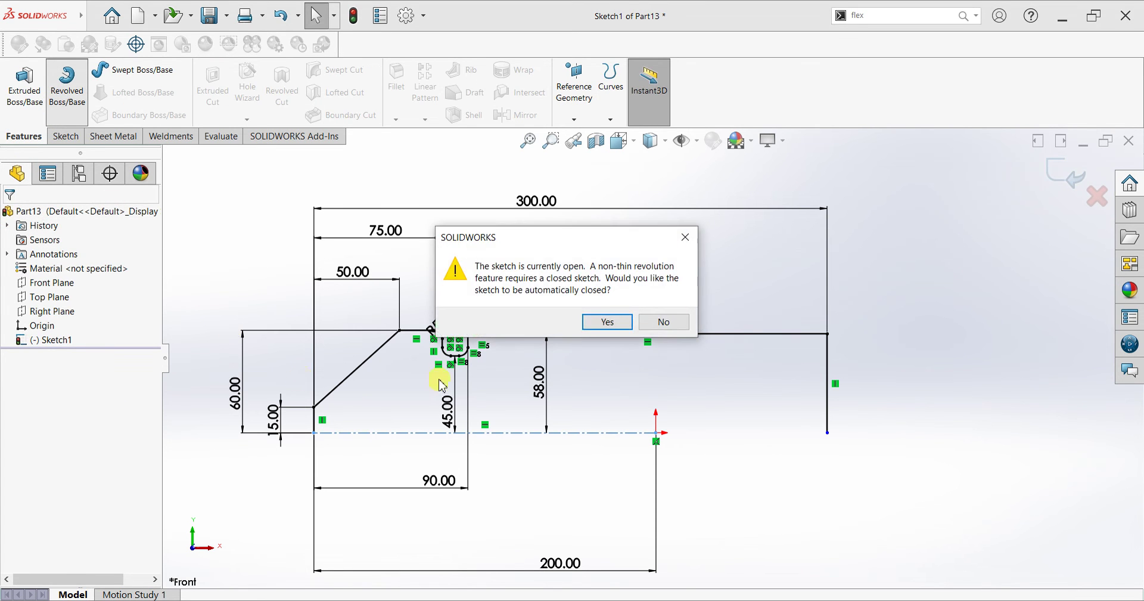
{"action": "left_click", "coordinate": [598, 322]}
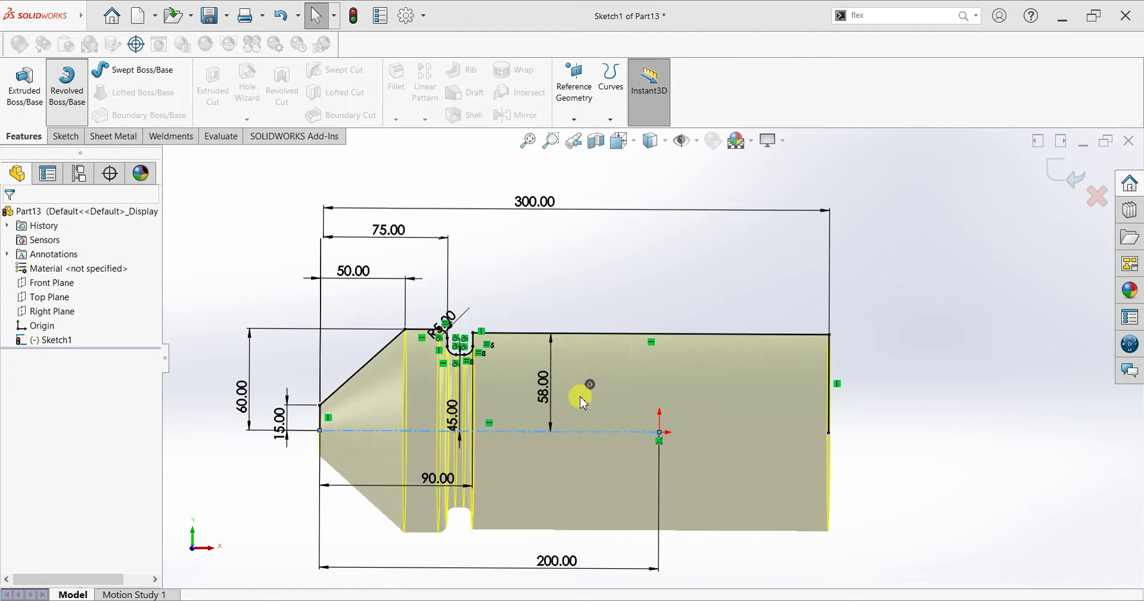
{"action": "key", "text": "Return"}
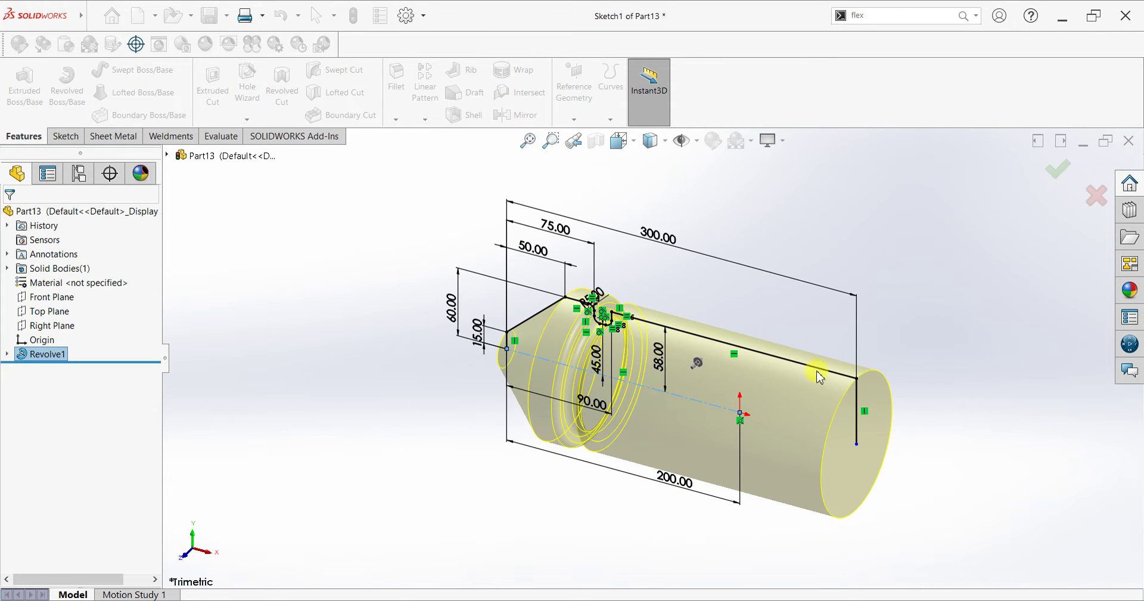
{"action": "scroll", "coordinate": [852, 381], "scroll_direction": "up", "scroll_amount": 3}
{"action": "middle_click_drag", "start_coordinate": [858, 376], "coordinate": [889, 349]}
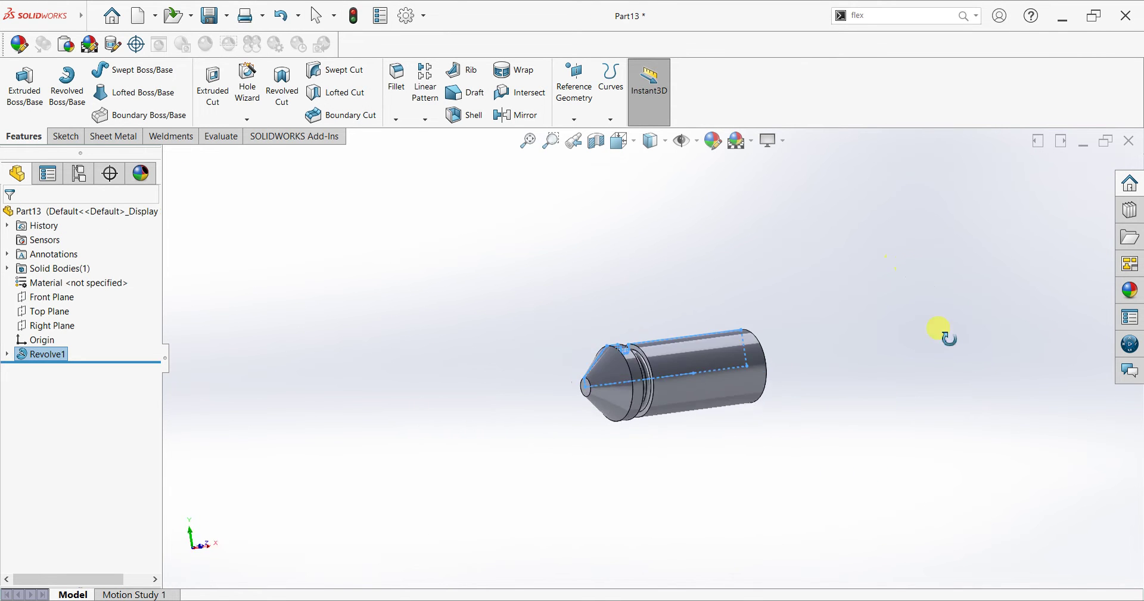
{"action": "left_click", "coordinate": [750, 142]}
{"action": "left_click", "coordinate": [745, 102]}
{"action": "scroll", "coordinate": [833, 366], "scroll_direction": "down", "scroll_amount": 2}
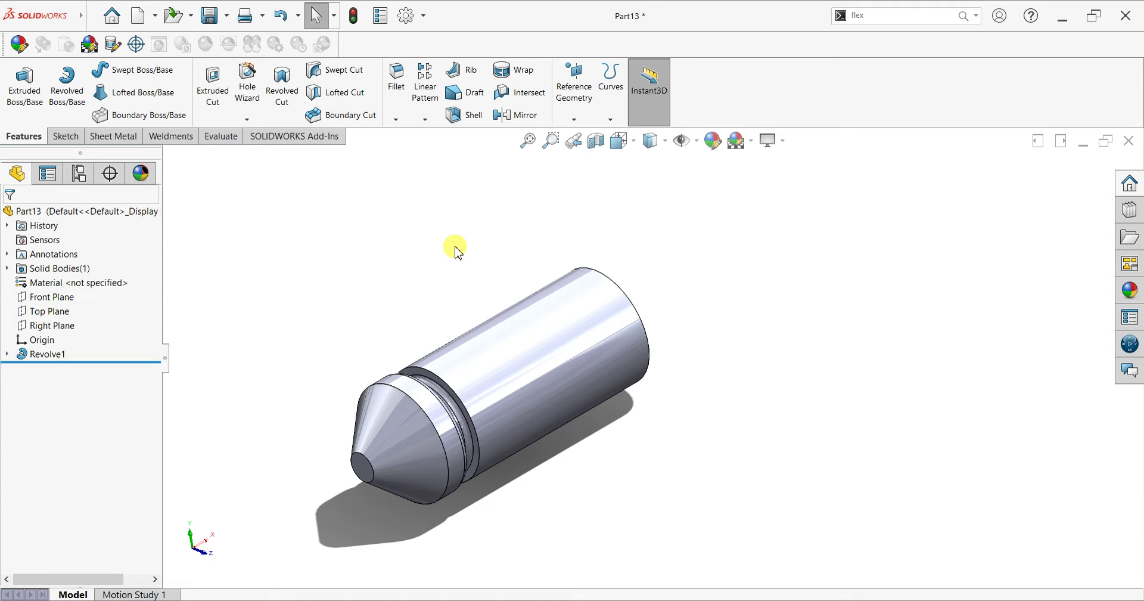
Open a new sketch on the Top Plane, viewed normal to it
{"action": "left_click", "coordinate": [43, 316]}
{"action": "key", "text": "ctrl+8"}
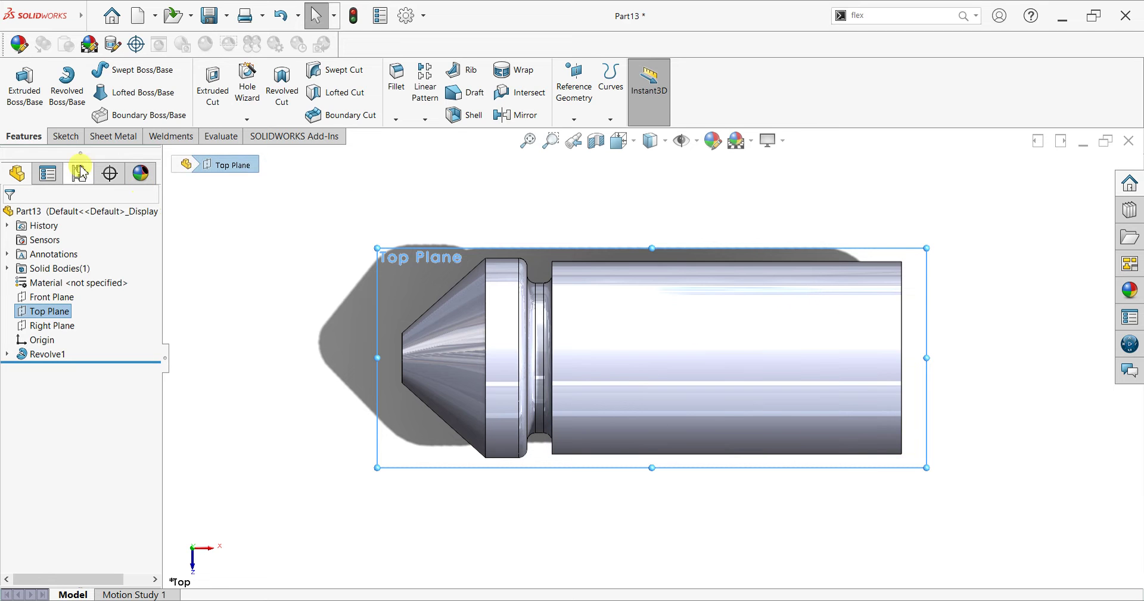
{"action": "left_click", "coordinate": [64, 136]}
{"action": "left_click", "coordinate": [27, 104]}
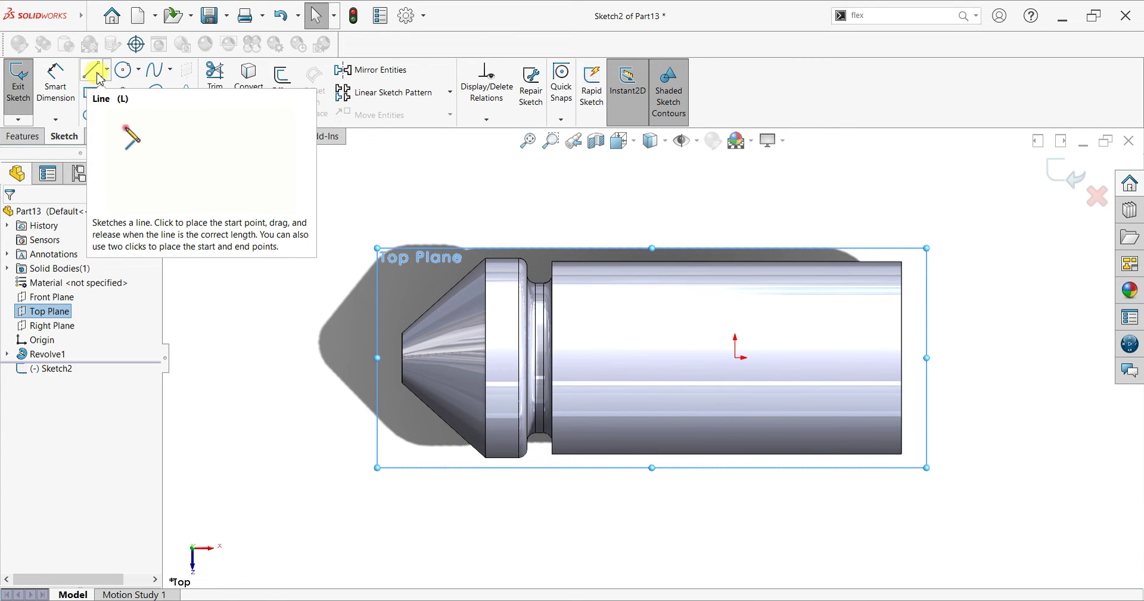
Draw a diagonal line from the body's top-left corner to its lower right
{"action": "left_click", "coordinate": [106, 70]}
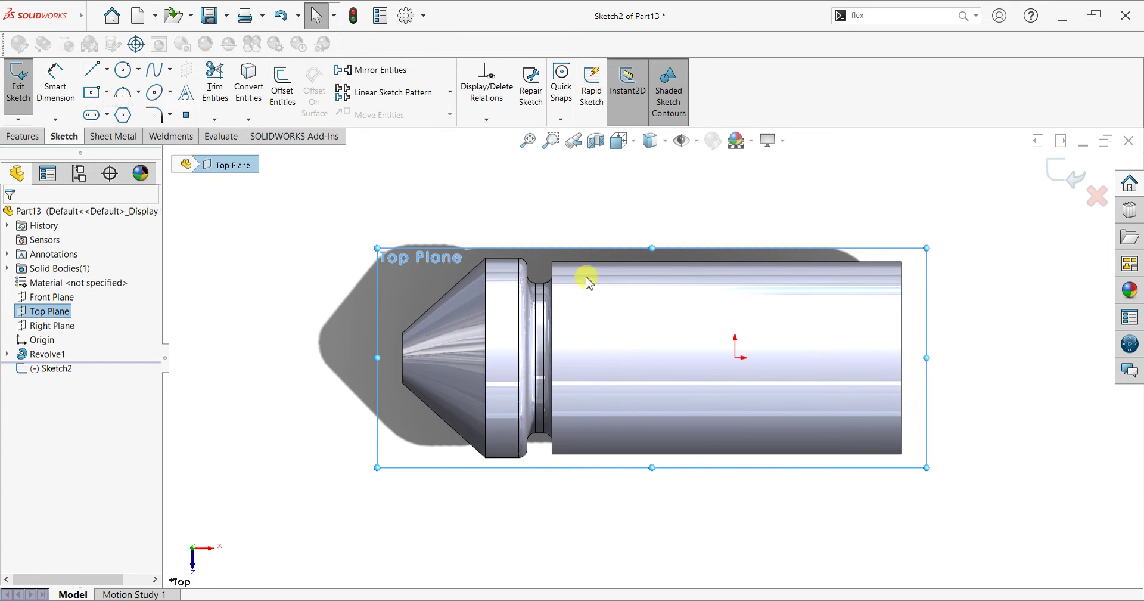
{"action": "left_click", "coordinate": [553, 262]}
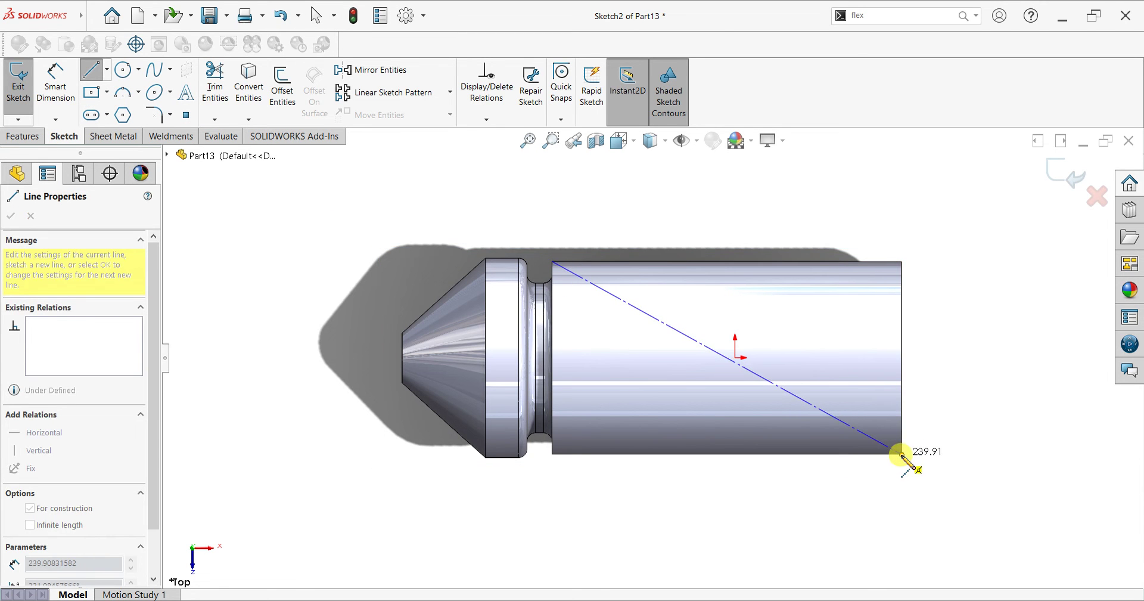
{"action": "key", "text": "Escape"}
{"action": "key", "text": "Escape"}
{"action": "left_click", "coordinate": [95, 69]}
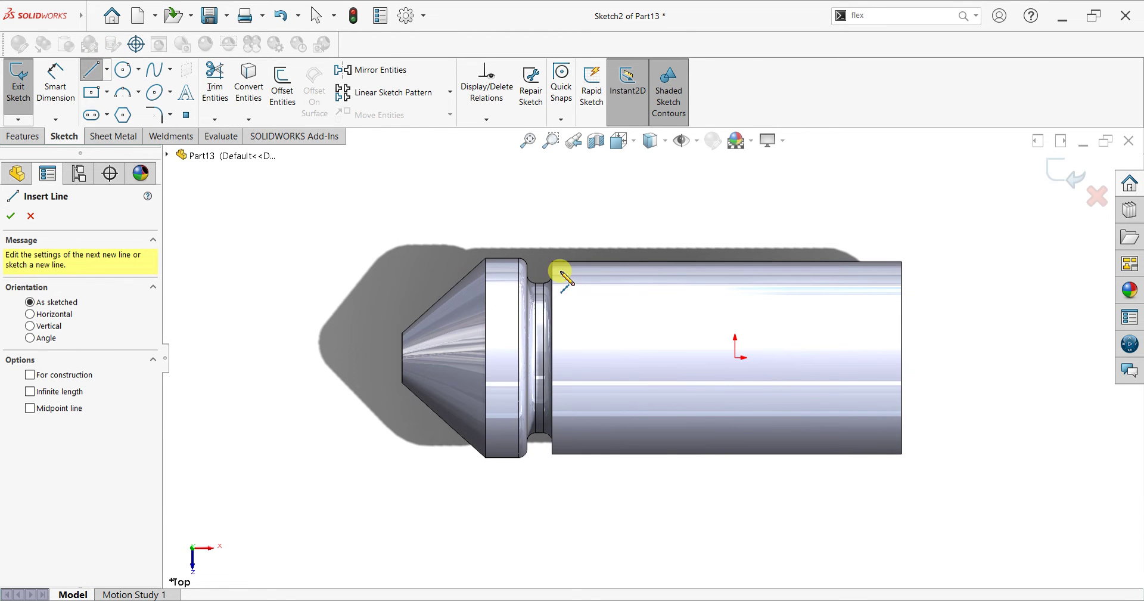
{"action": "left_click", "coordinate": [560, 272]}
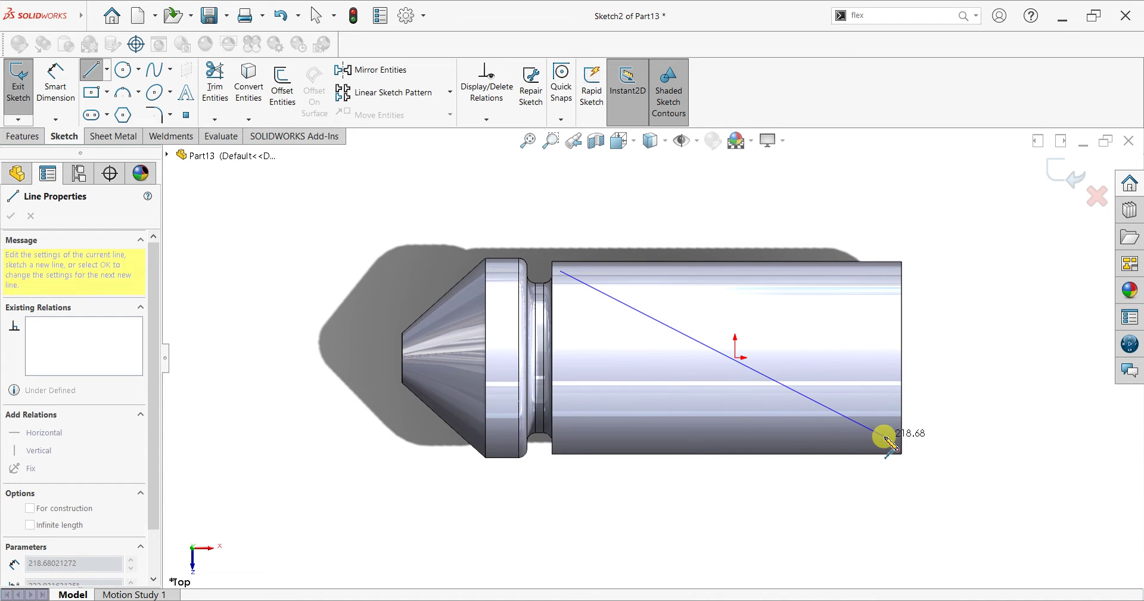
{"action": "left_click", "coordinate": [884, 437]}
{"action": "key", "text": "Escape"}
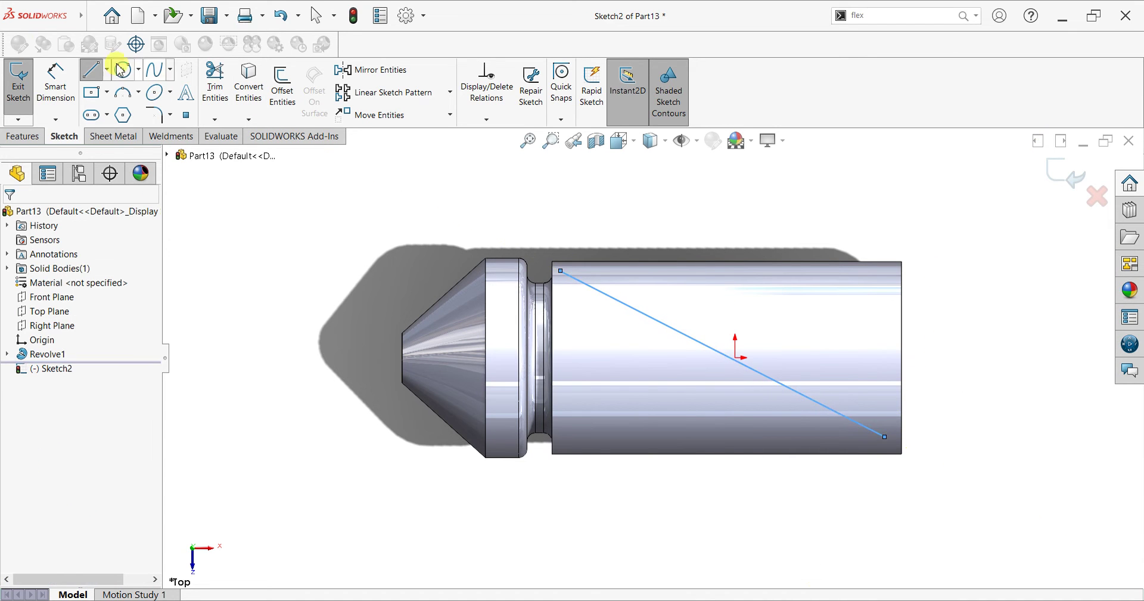
Dimension the line's upper end 10 mm from the groove edge
{"action": "left_click", "coordinate": [56, 88]}
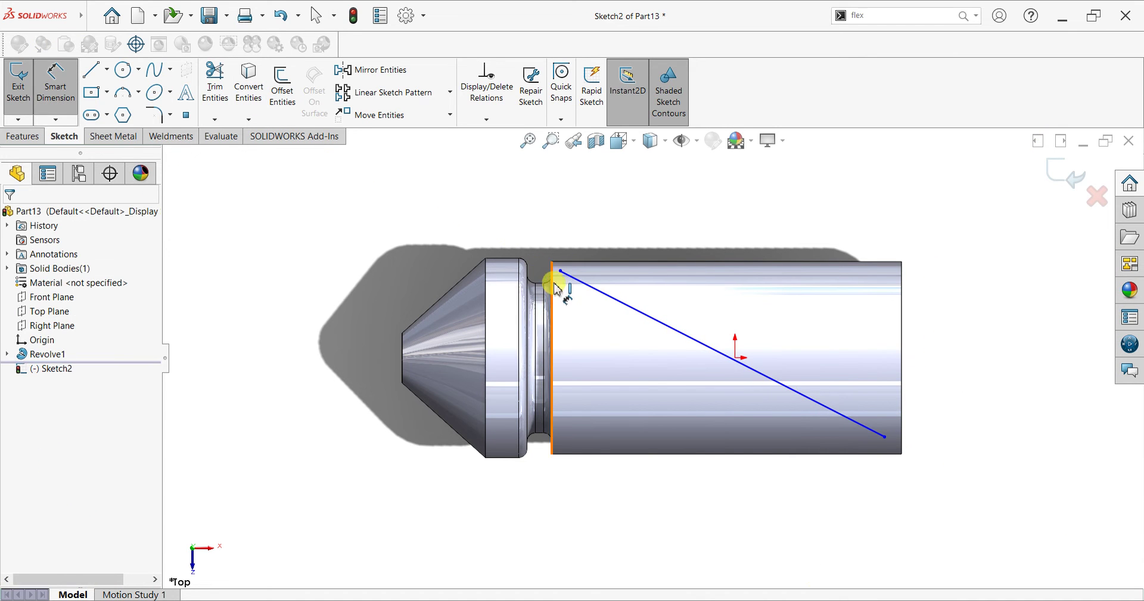
{"action": "left_click", "coordinate": [561, 272]}
{"action": "left_click", "coordinate": [553, 253]}
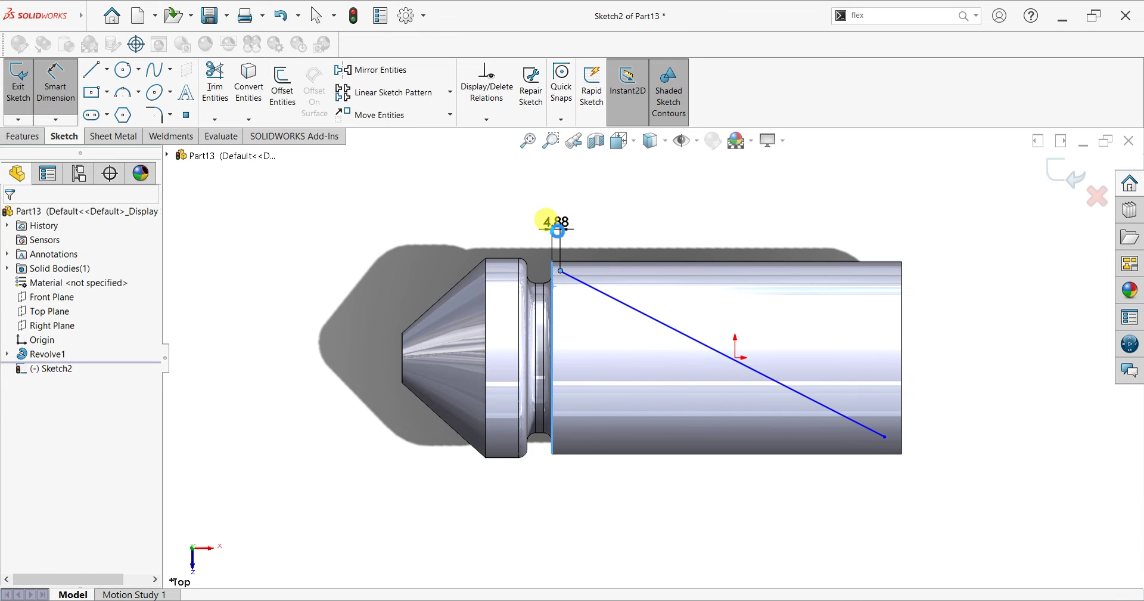
{"action": "left_click", "coordinate": [557, 231]}
{"action": "type", "text": "5"}
{"action": "type", "text": "10"}
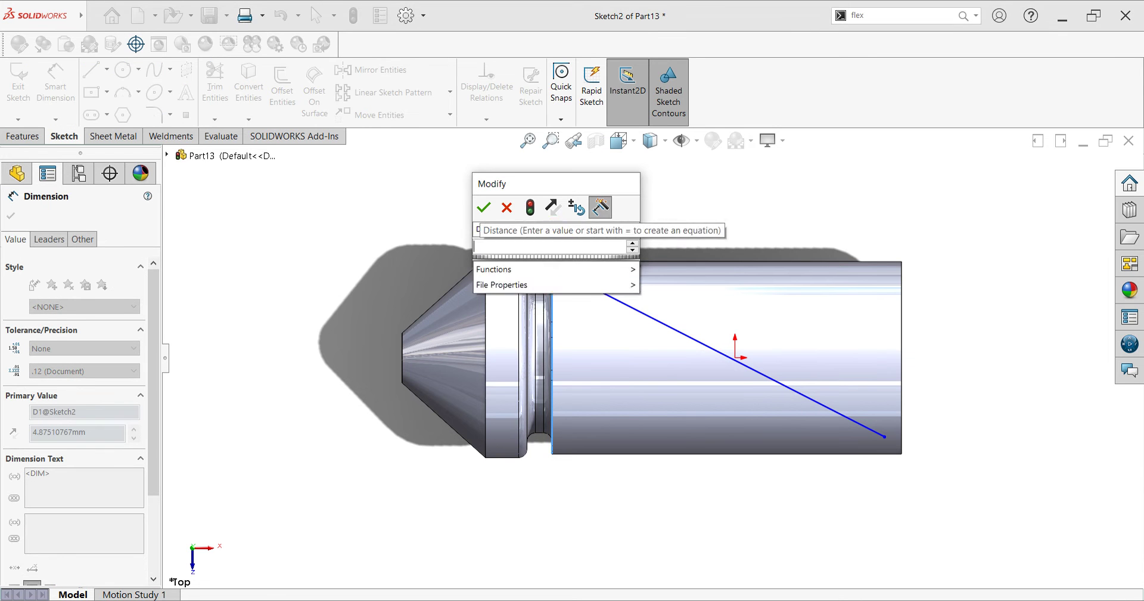
{"action": "key", "text": "Return"}
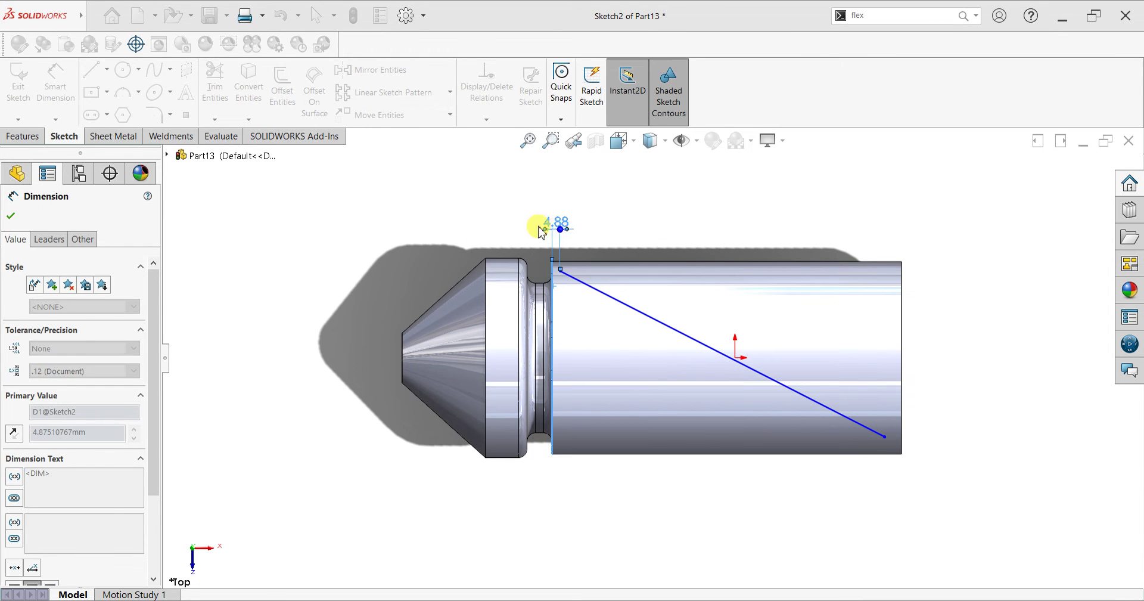
Dimension the line's lower end 10 mm from the right end face
{"action": "left_click", "coordinate": [896, 457]}
{"action": "left_click", "coordinate": [902, 452]}
{"action": "left_click", "coordinate": [895, 490]}
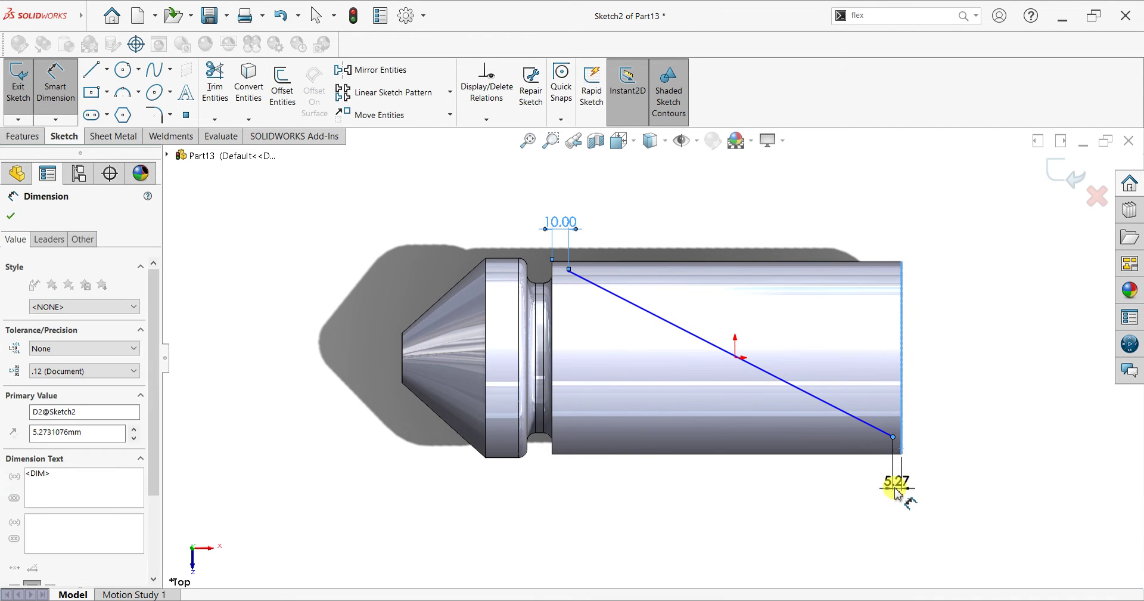
{"action": "type", "text": "10"}
{"action": "key", "text": "Return"}
{"action": "left_click", "coordinate": [888, 442]}
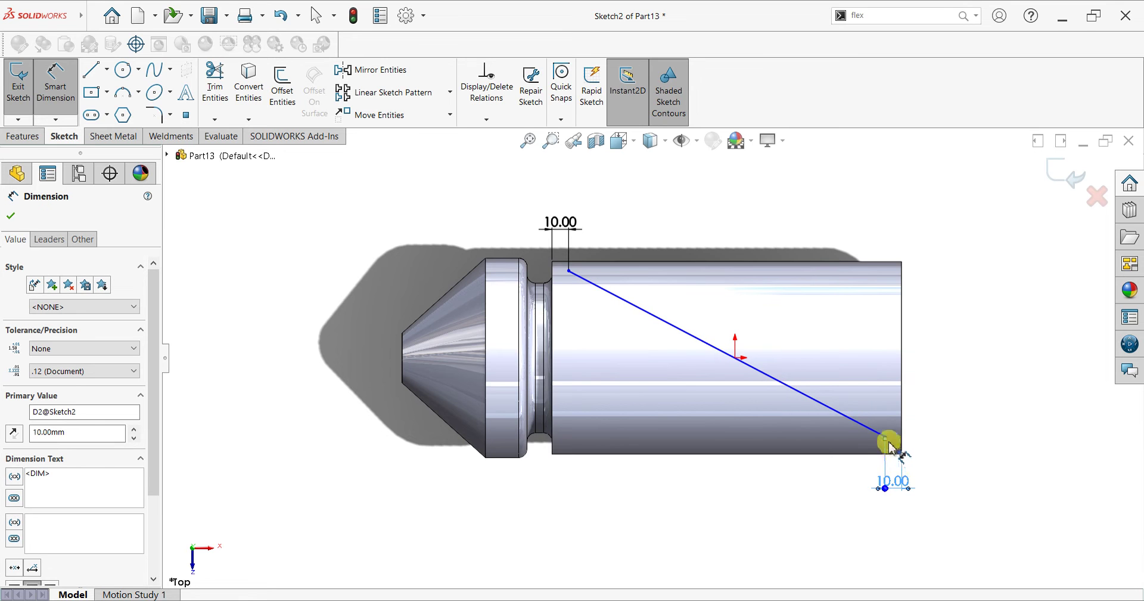
{"action": "key", "text": "Escape"}
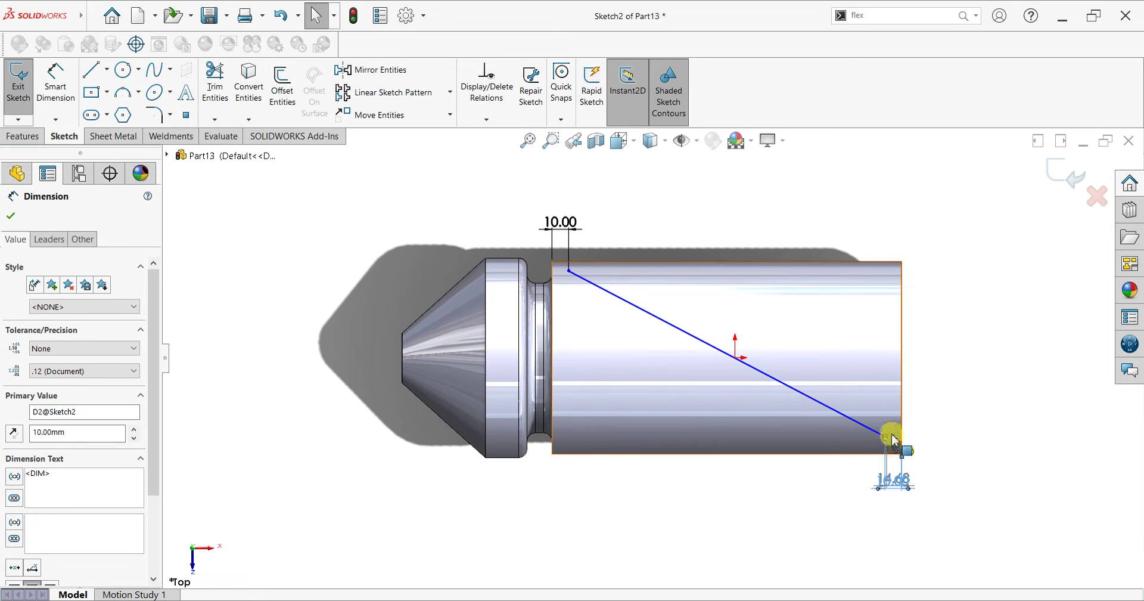
Add the remaining 10 mm dimensions locating the lower end and the upper end from the top edge
{"action": "left_click", "coordinate": [55, 81]}
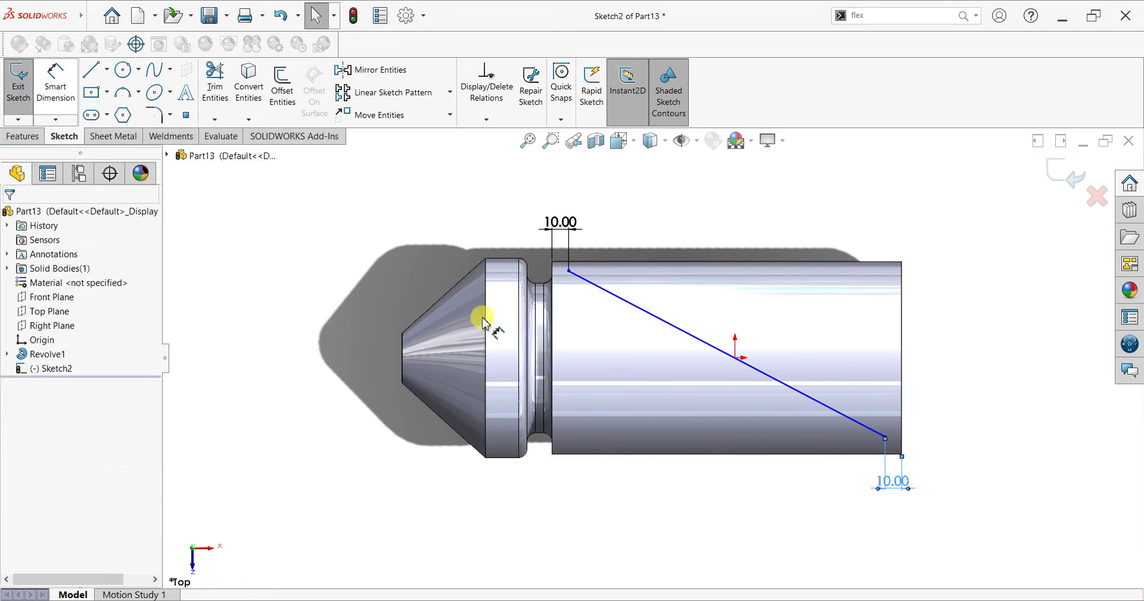
{"action": "left_click", "coordinate": [902, 440]}
{"action": "left_click", "coordinate": [900, 433]}
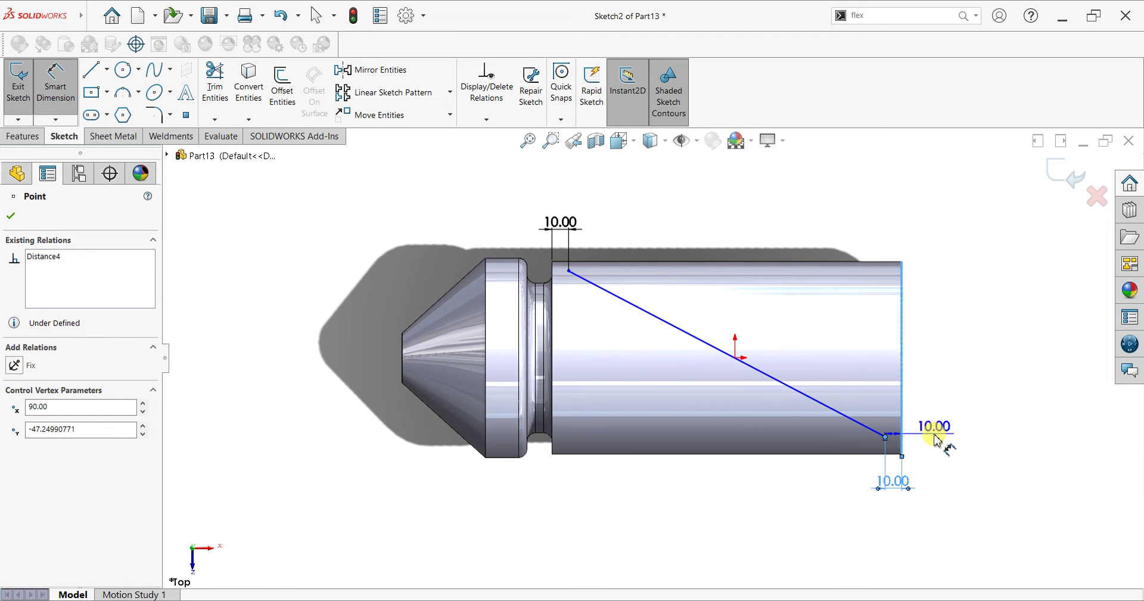
{"action": "left_click", "coordinate": [933, 430]}
{"action": "left_click", "coordinate": [654, 309]}
{"action": "left_click", "coordinate": [569, 273]}
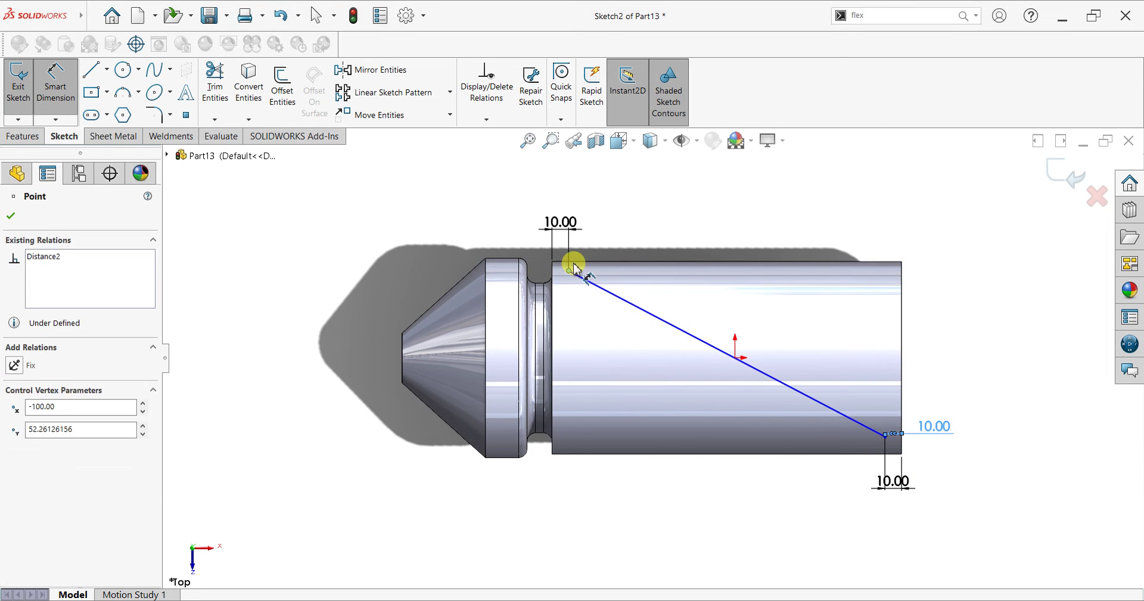
{"action": "left_click", "coordinate": [639, 261]}
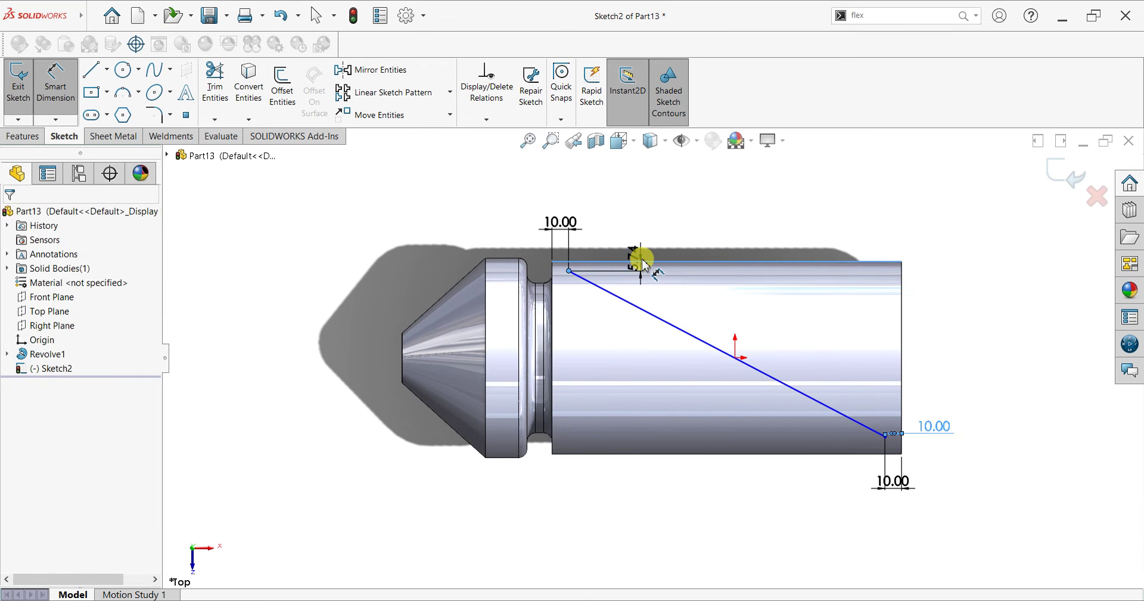
{"action": "left_click", "coordinate": [641, 262]}
{"action": "key", "text": "Return"}
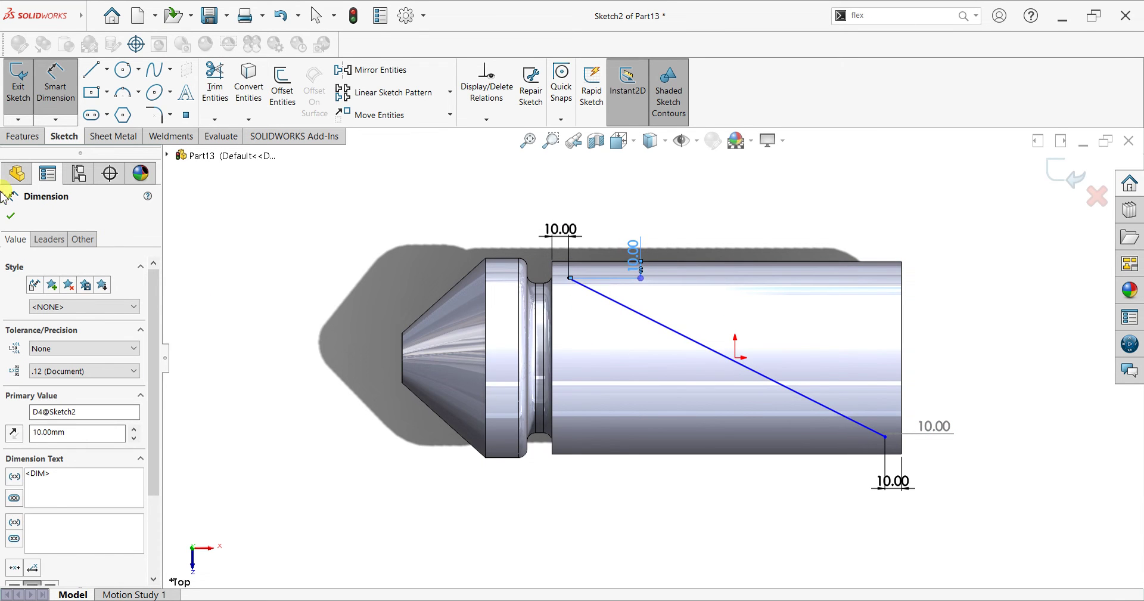
Close Sketch2 and orbit the part to an angled 3D view
{"action": "left_click", "coordinate": [9, 218]}
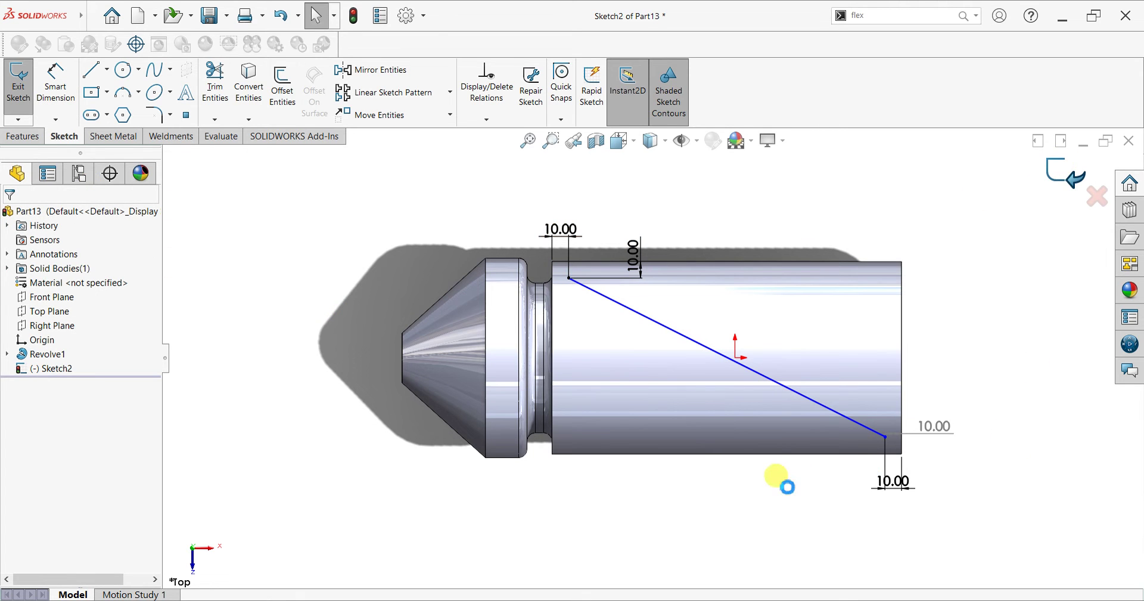
{"action": "key", "text": "ctrl+b"}
{"action": "mouse_move", "coordinate": [737, 480]}
{"action": "middle_mouse_down"}
{"action": "mouse_move", "coordinate": [752, 373]}
{"action": "mouse_move", "coordinate": [685, 245]}
{"action": "mouse_move", "coordinate": [759, 174]}
{"action": "mouse_move", "coordinate": [799, 189]}
{"action": "mouse_move", "coordinate": [790, 276]}
{"action": "mouse_move", "coordinate": [810, 230]}
{"action": "mouse_move", "coordinate": [792, 246]}
{"action": "mouse_move", "coordinate": [804, 216]}
{"action": "middle_mouse_up"}
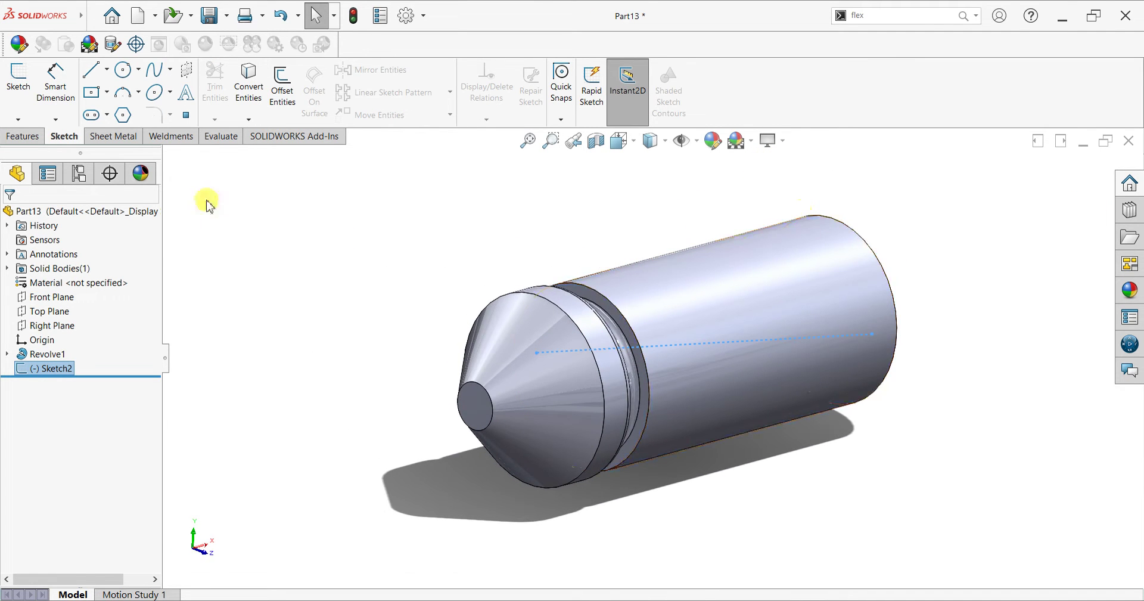
Try a plane from Front Plane and Line1, set perpendicular, then cancel it
{"action": "left_click", "coordinate": [51, 297]}
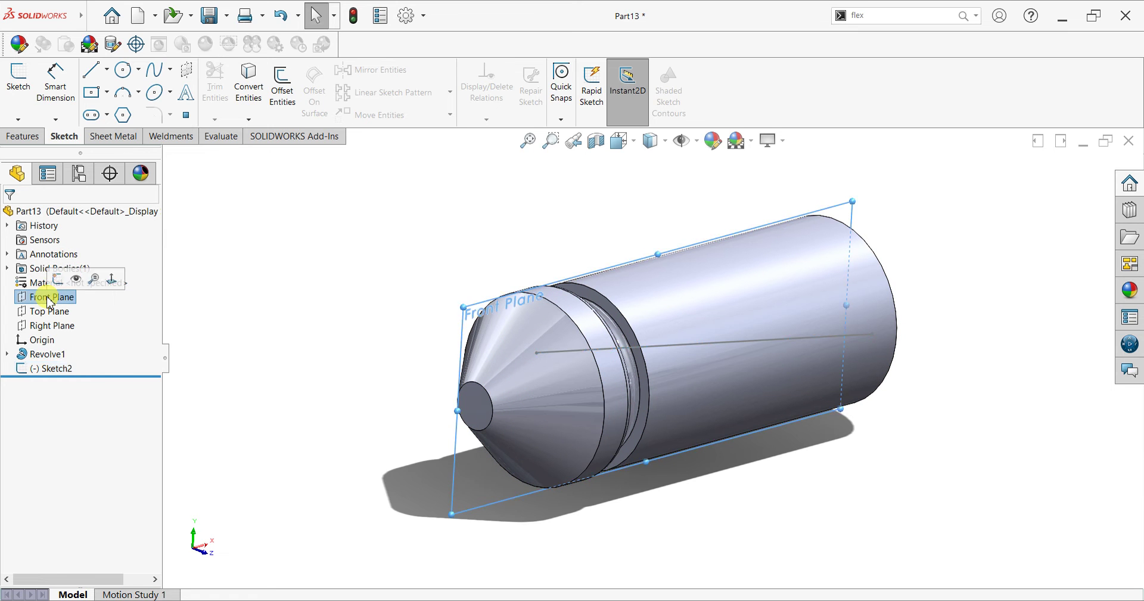
{"action": "left_click", "coordinate": [21, 136]}
{"action": "left_click", "coordinate": [574, 119]}
{"action": "left_click", "coordinate": [582, 135]}
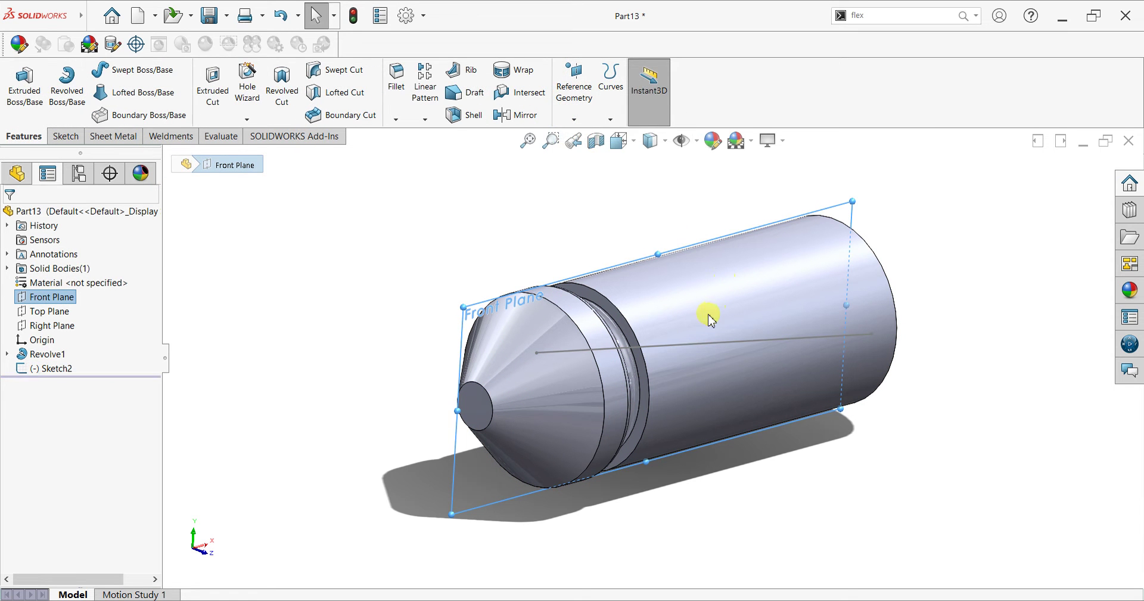
{"action": "left_click", "coordinate": [707, 347]}
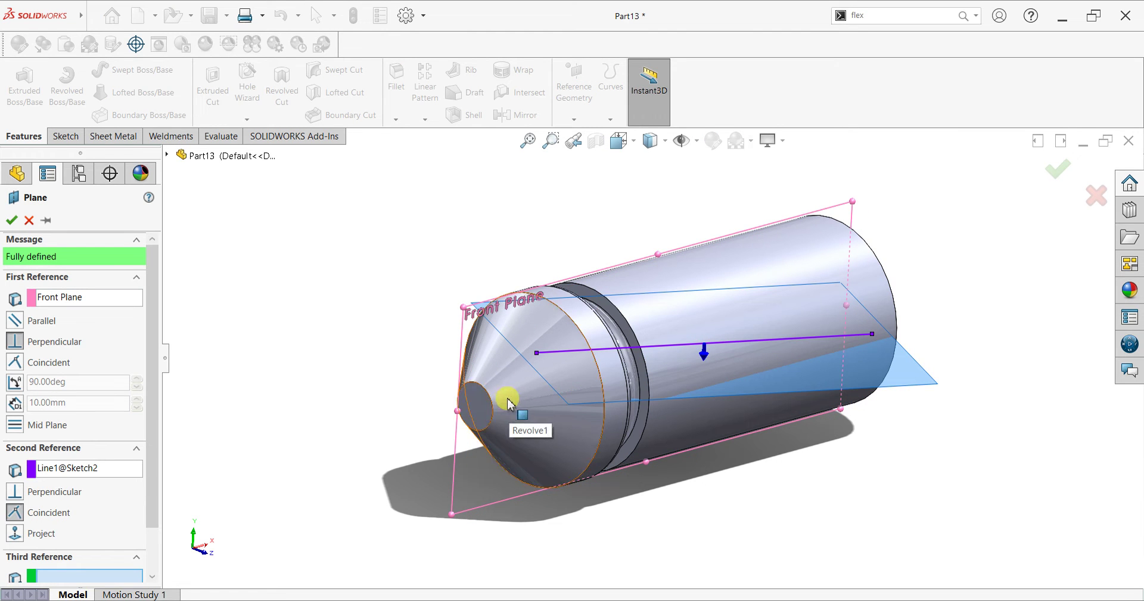
{"action": "left_click", "coordinate": [18, 491]}
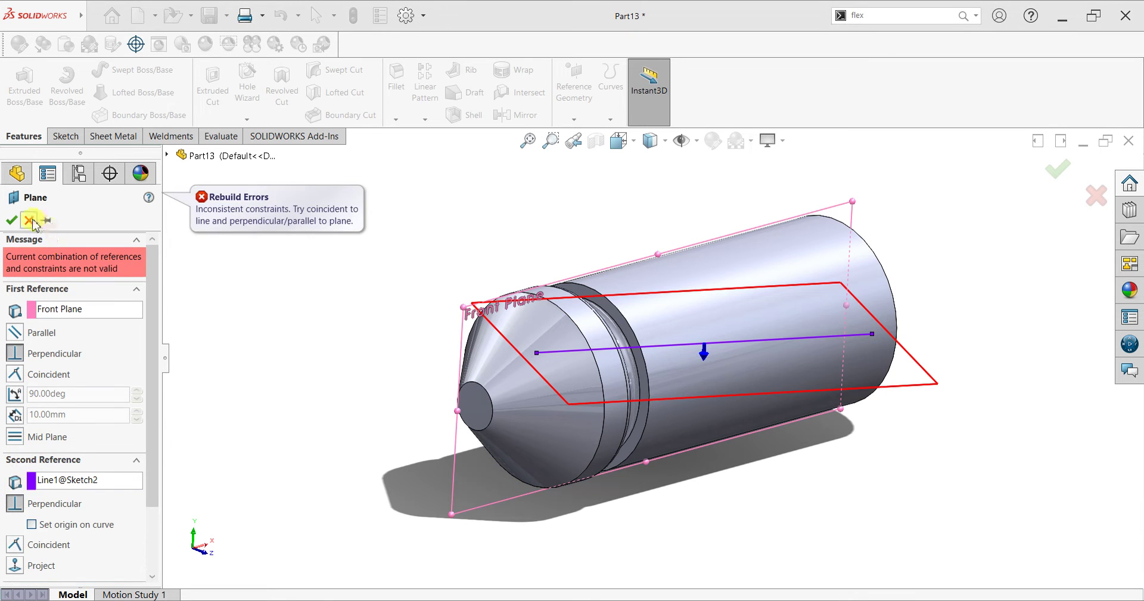
{"action": "left_click", "coordinate": [29, 220]}
Retry a plane using only Line1, cancel the incomplete plane, and reopen Reference Geometry
{"action": "left_click", "coordinate": [579, 119]}
{"action": "left_click", "coordinate": [583, 134]}
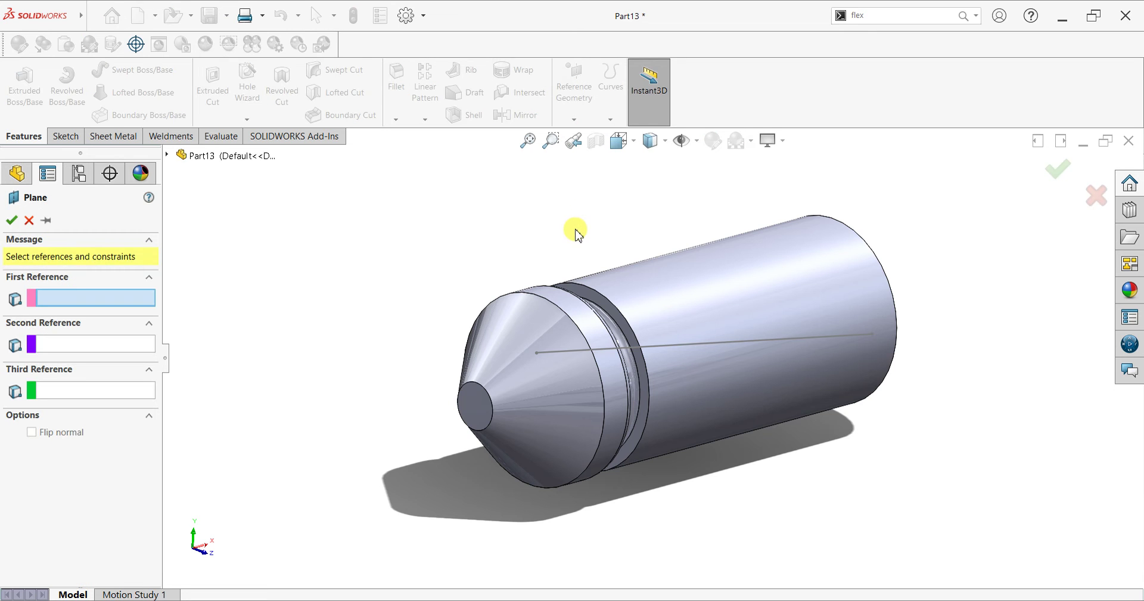
{"action": "left_click", "coordinate": [696, 349]}
{"action": "mouse_move", "coordinate": [735, 406]}
{"action": "middle_mouse_down"}
{"action": "mouse_move", "coordinate": [591, 356]}
{"action": "mouse_move", "coordinate": [732, 363]}
{"action": "mouse_move", "coordinate": [738, 460]}
{"action": "middle_mouse_up"}
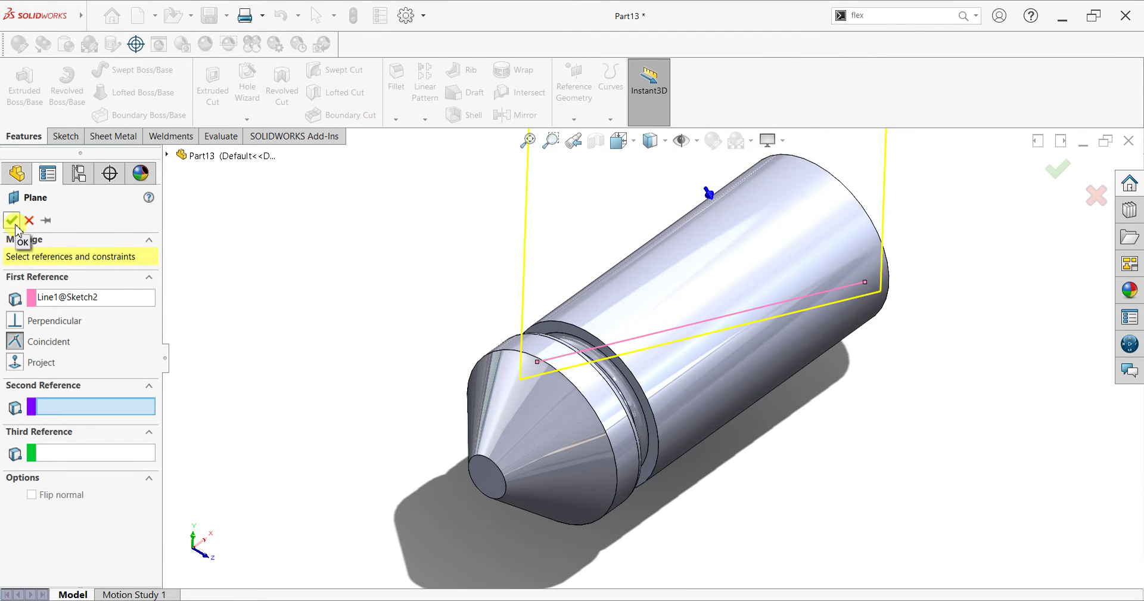
{"action": "right_click", "coordinate": [805, 425]}
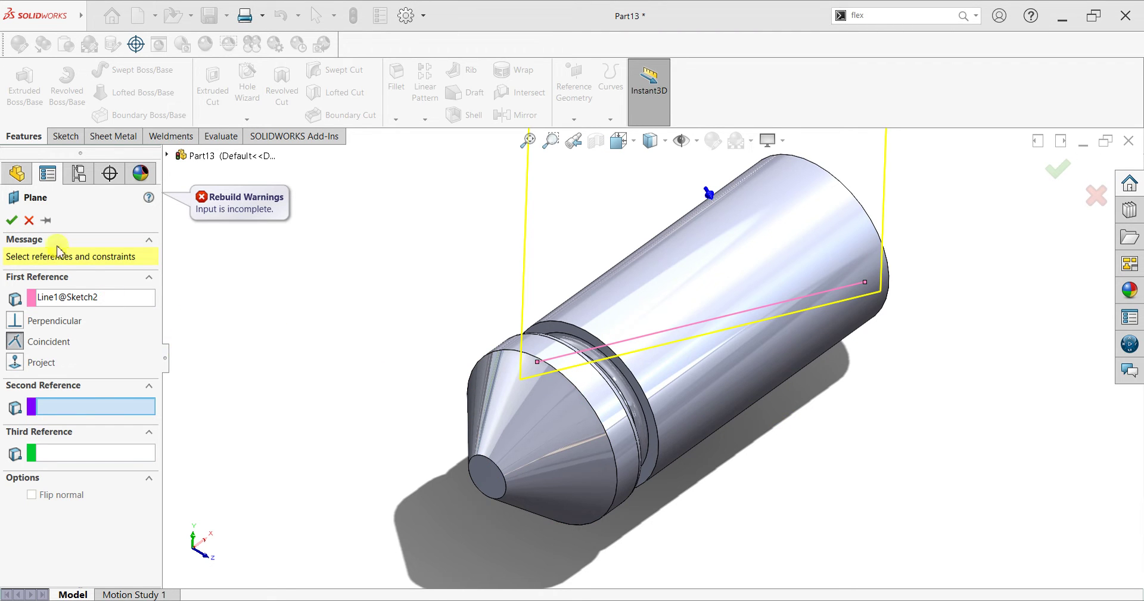
{"action": "left_click", "coordinate": [31, 221]}
{"action": "left_click", "coordinate": [580, 119]}
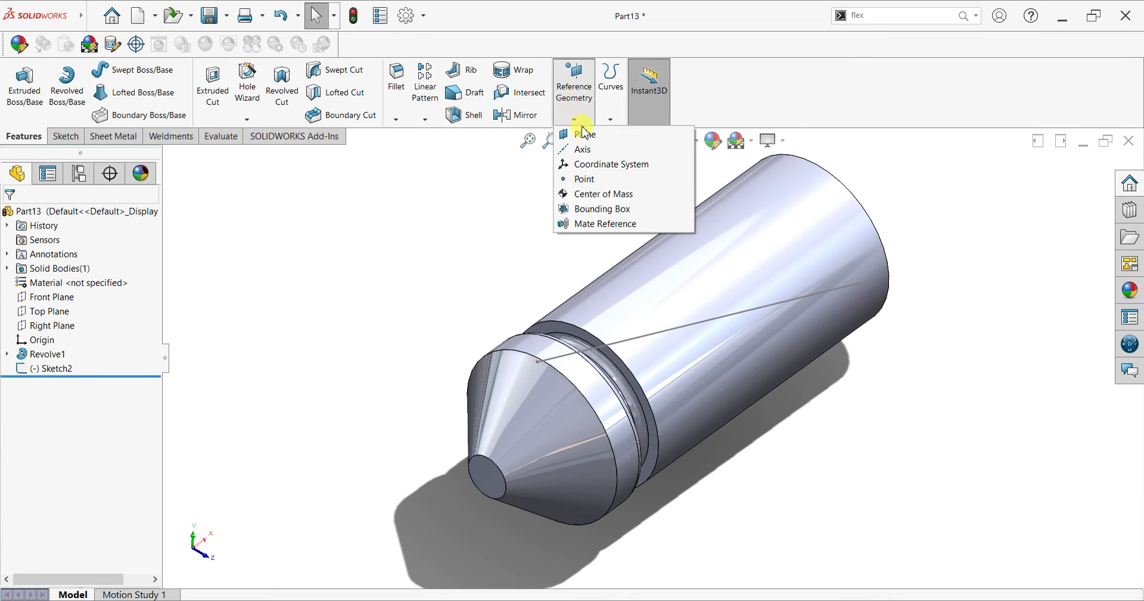
Create Plane2 from the Top Plane and the diagonal line Line1@Sketch2
{"action": "left_click", "coordinate": [582, 136]}
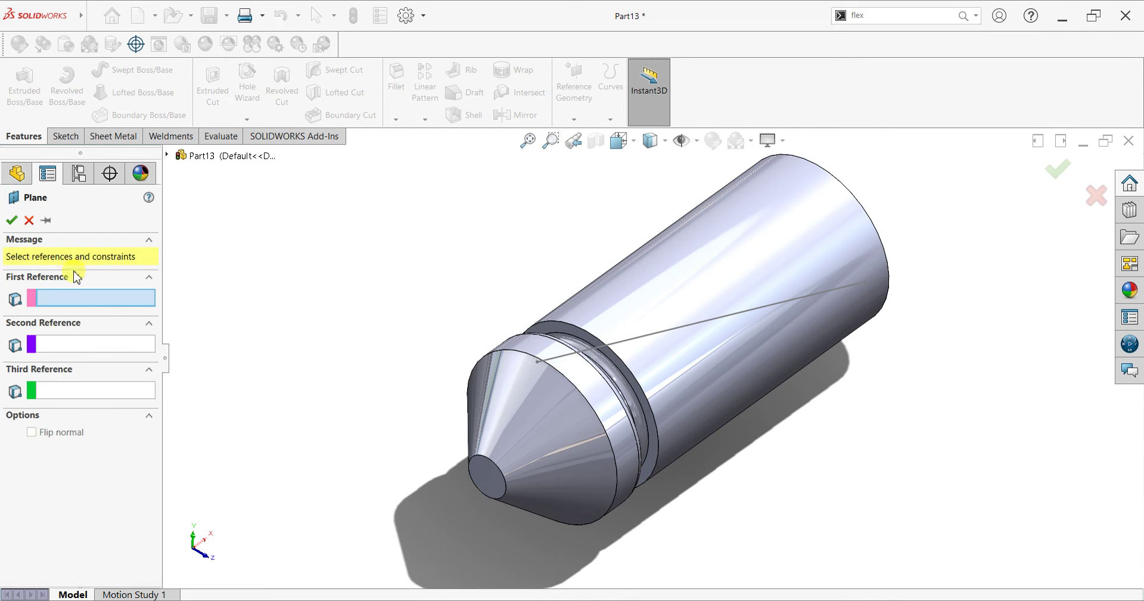
{"action": "left_click", "coordinate": [167, 155]}
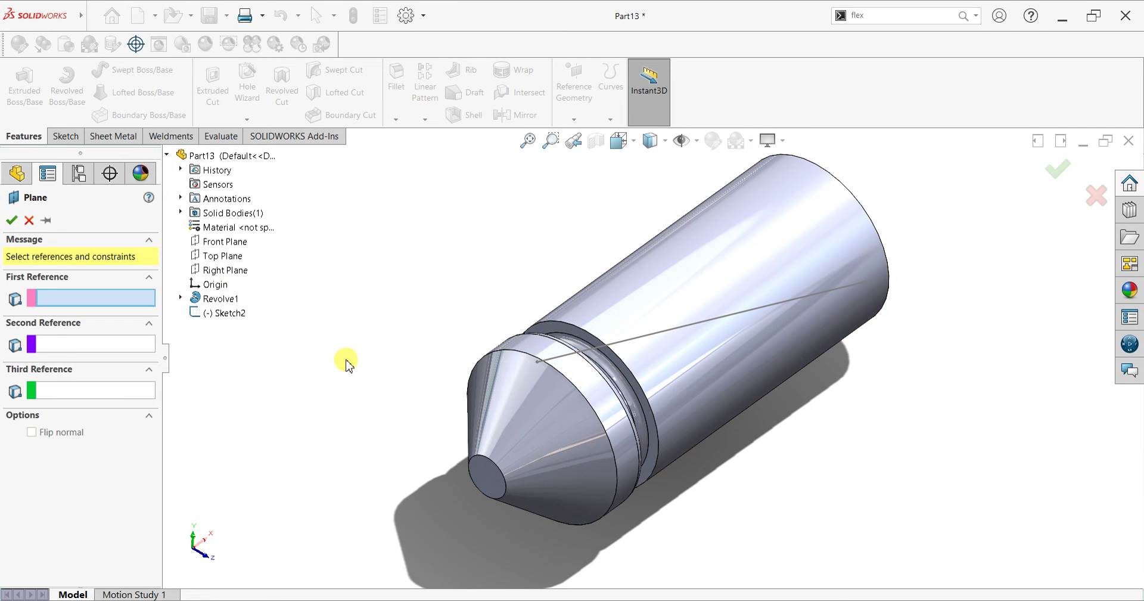
{"action": "key", "text": "c"}
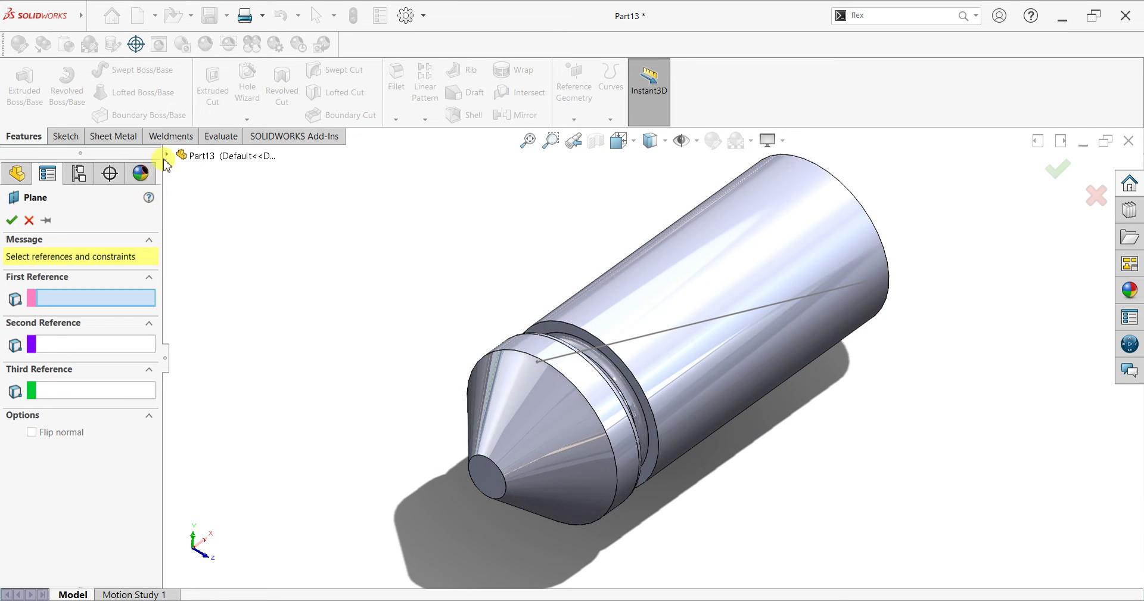
{"action": "left_click", "coordinate": [168, 155]}
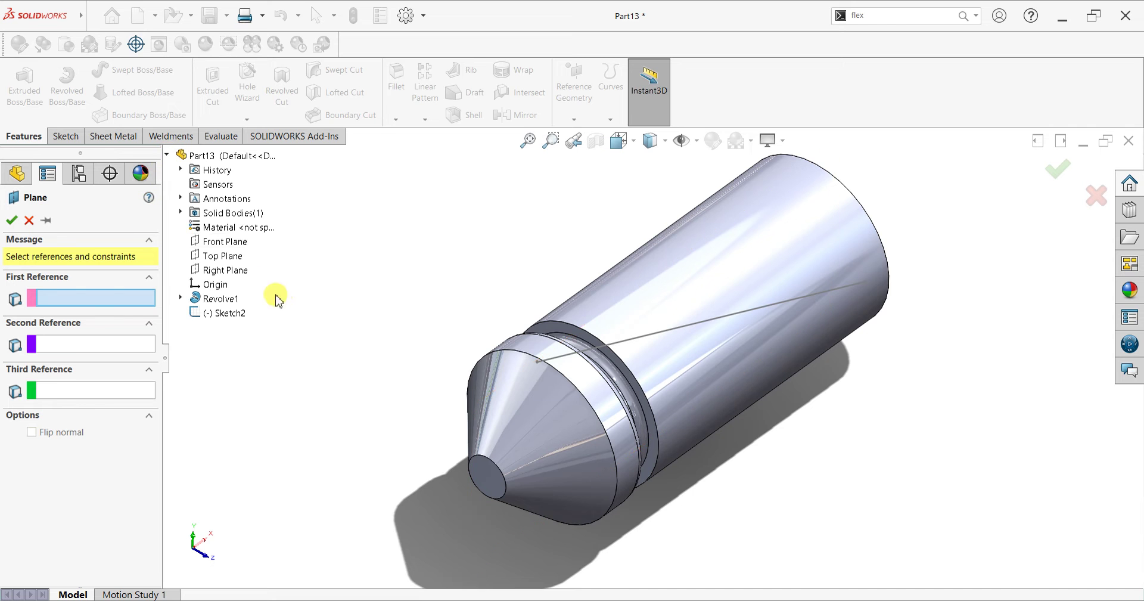
{"action": "left_click", "coordinate": [246, 256]}
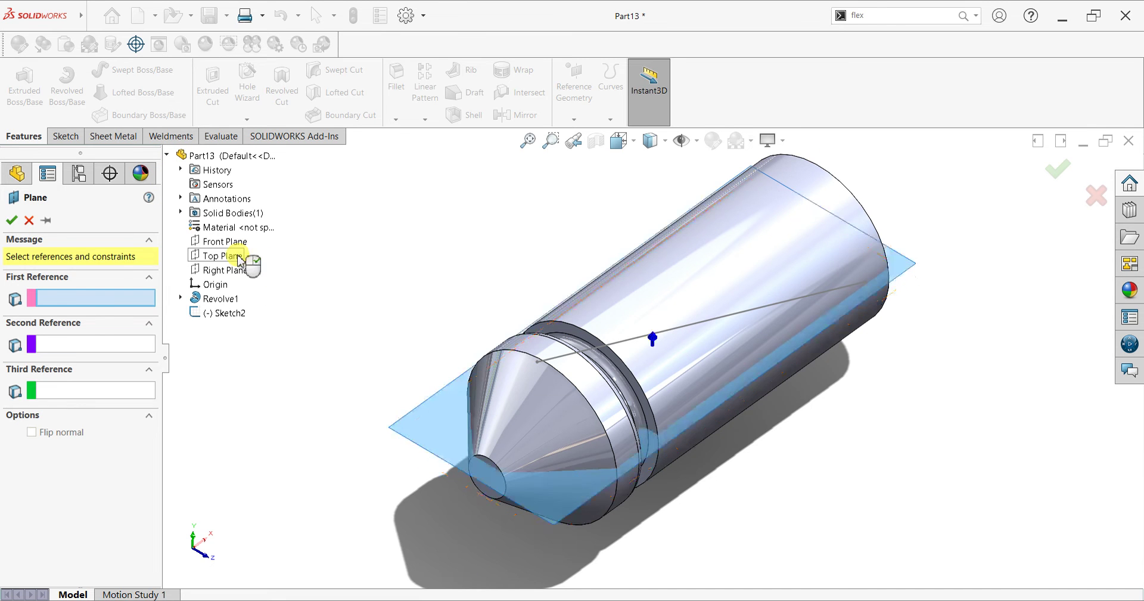
{"action": "left_click", "coordinate": [706, 322]}
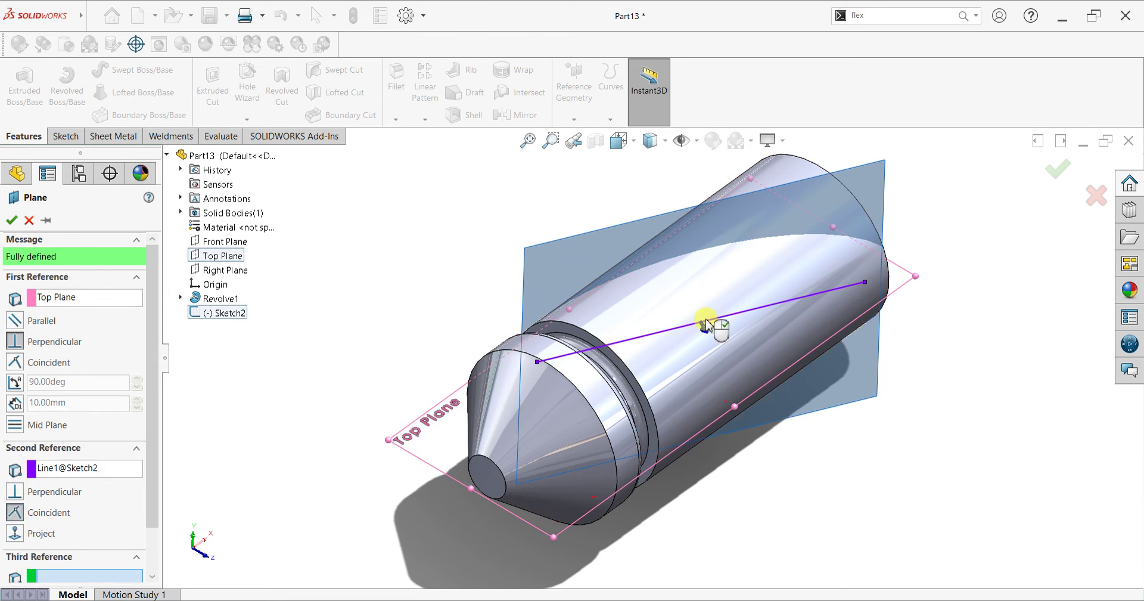
{"action": "left_click", "coordinate": [10, 220]}
View Plane2 normal-to and start a new sketch on it
{"action": "key", "text": "ctrl+8"}
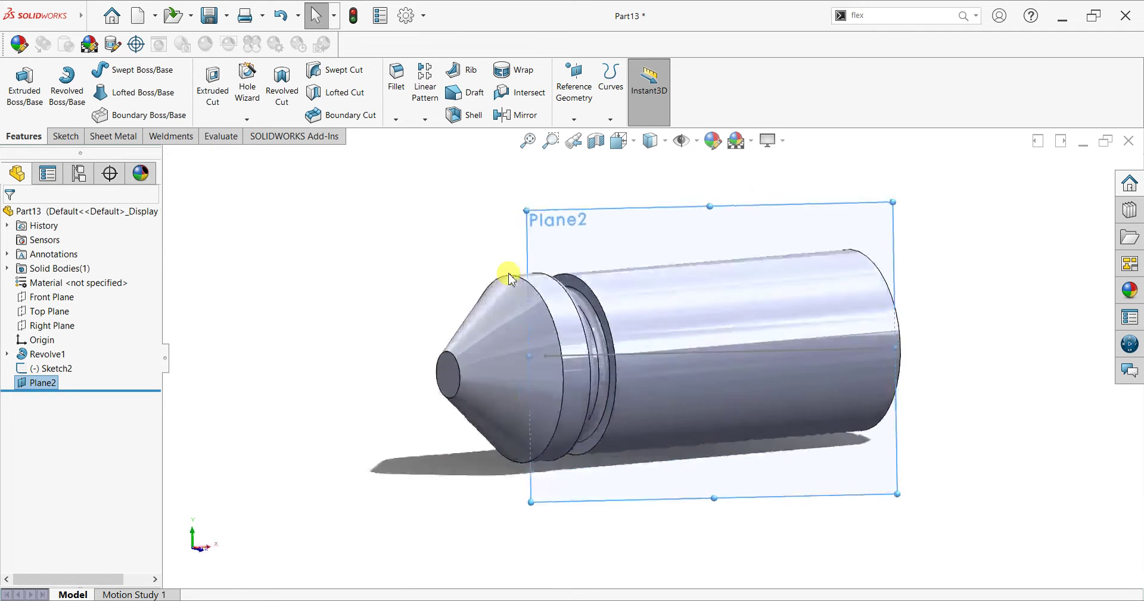
{"action": "scroll", "coordinate": [771, 322], "scroll_direction": "up", "scroll_amount": 5}
{"action": "scroll", "coordinate": [685, 263], "scroll_direction": "down", "scroll_amount": 3}
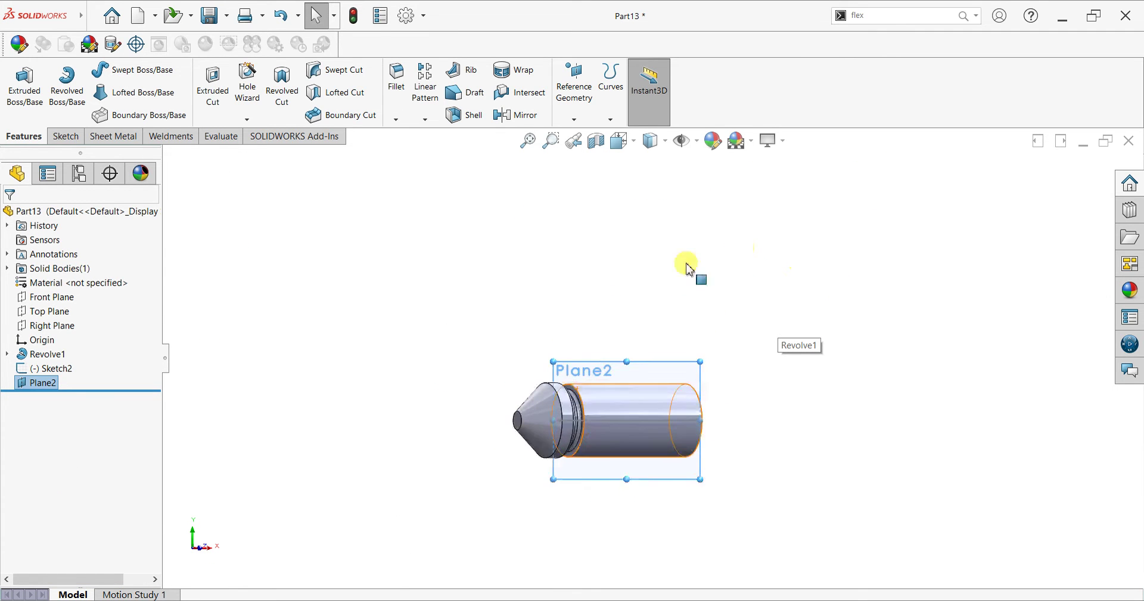
{"action": "scroll", "coordinate": [592, 278], "scroll_direction": "down", "scroll_amount": 1}
{"action": "left_click", "coordinate": [63, 137]}
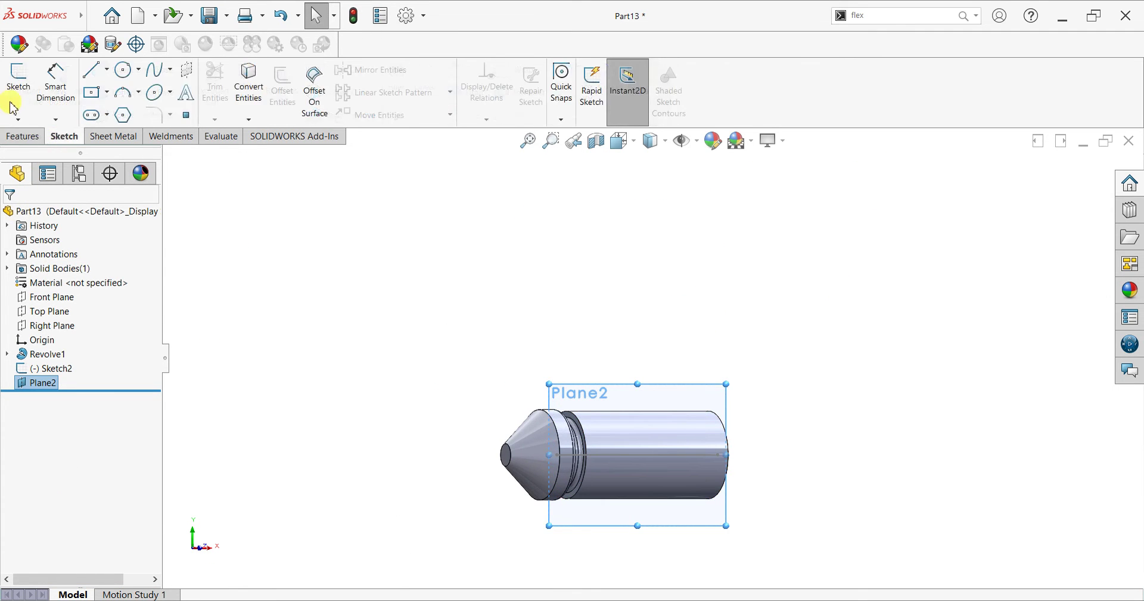
{"action": "left_click", "coordinate": [13, 95]}
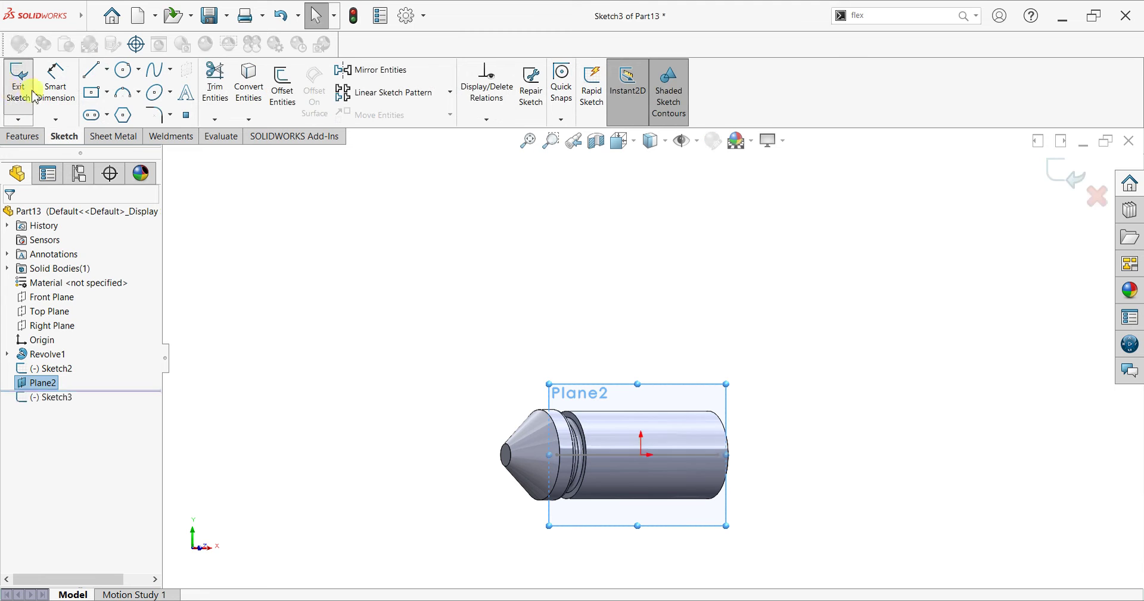
Draw the left vertical line rising from the hub on Plane2
{"action": "left_click", "coordinate": [93, 84]}
{"action": "left_click", "coordinate": [554, 454]}
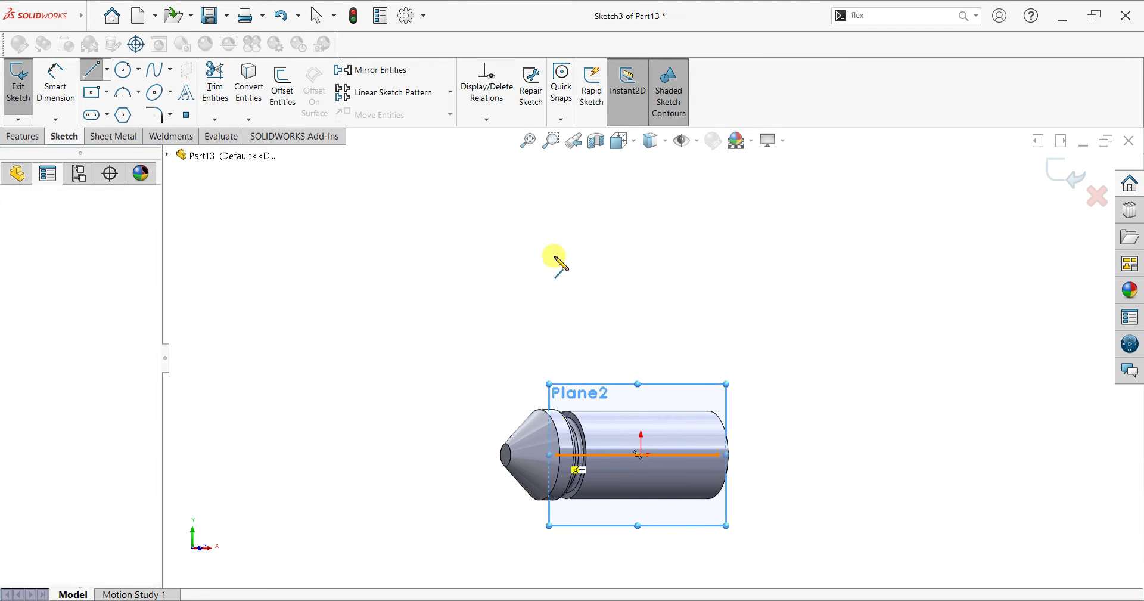
{"action": "left_click", "coordinate": [557, 289]}
{"action": "right_click", "coordinate": [605, 258]}
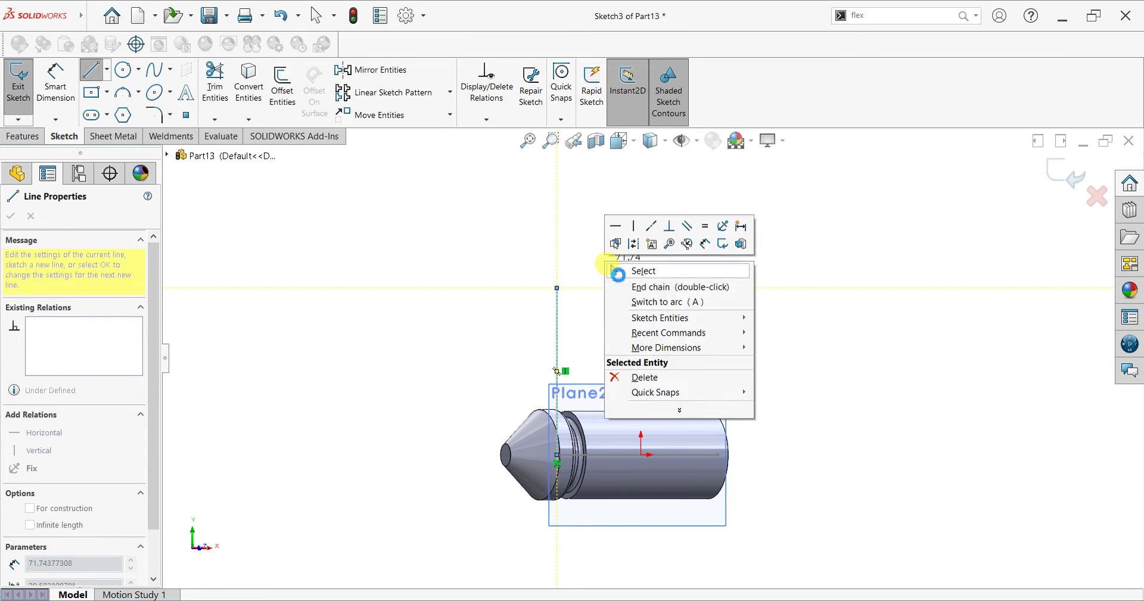
{"action": "left_click", "coordinate": [618, 271]}
{"action": "middle_click_drag", "start_coordinate": [655, 301], "coordinate": [641, 419]}
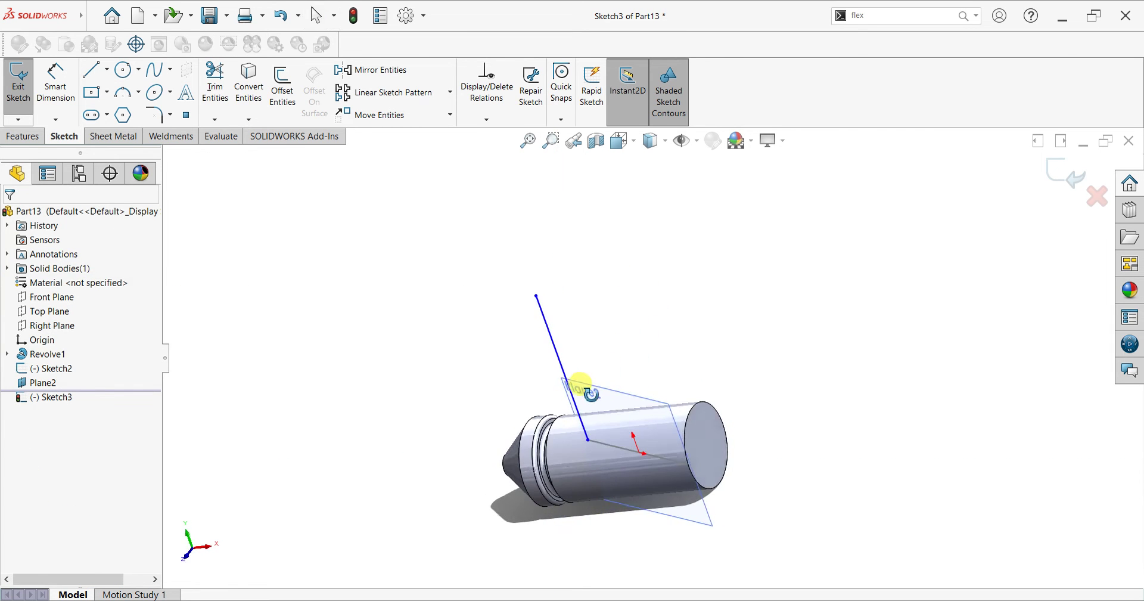
{"action": "middle_click_drag", "start_coordinate": [641, 419], "coordinate": [643, 353]}
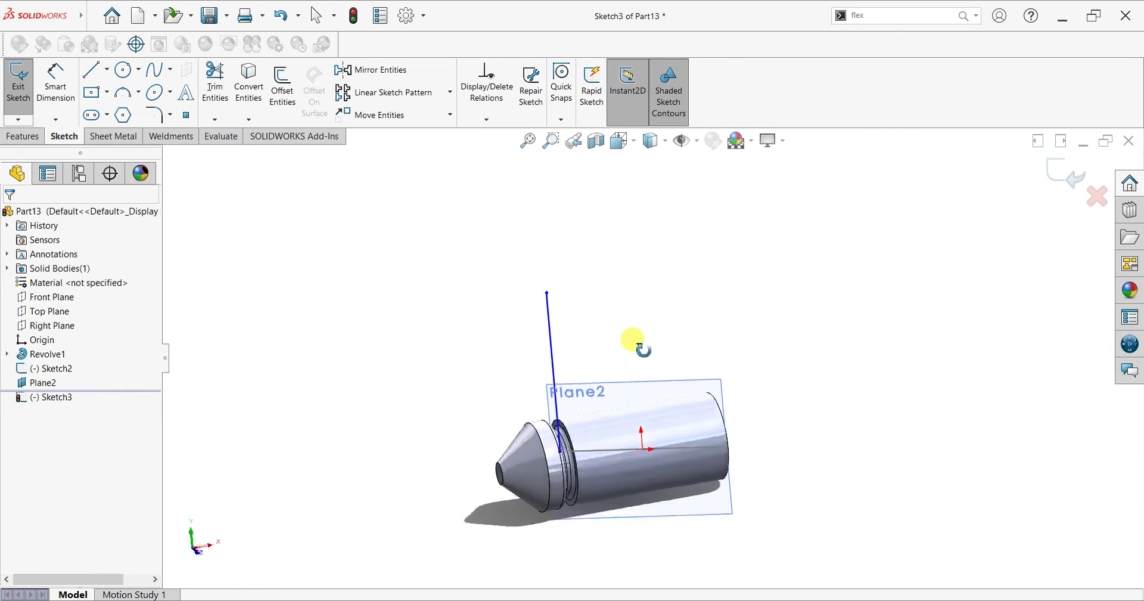
{"action": "key", "text": "ctrl+8"}
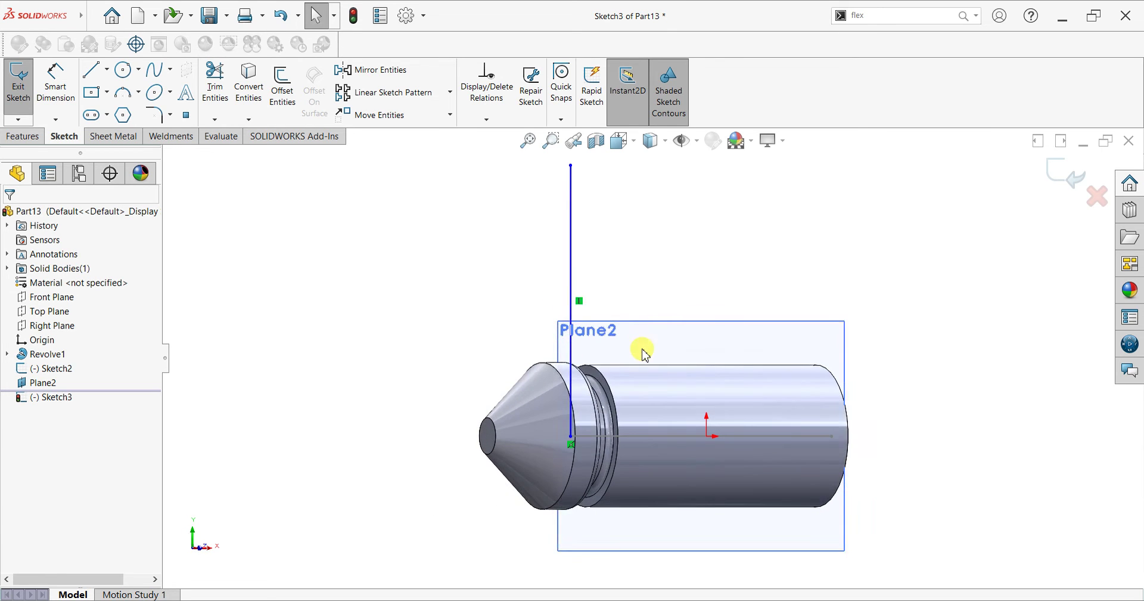
{"action": "scroll", "coordinate": [826, 247], "scroll_direction": "down", "scroll_amount": 1}
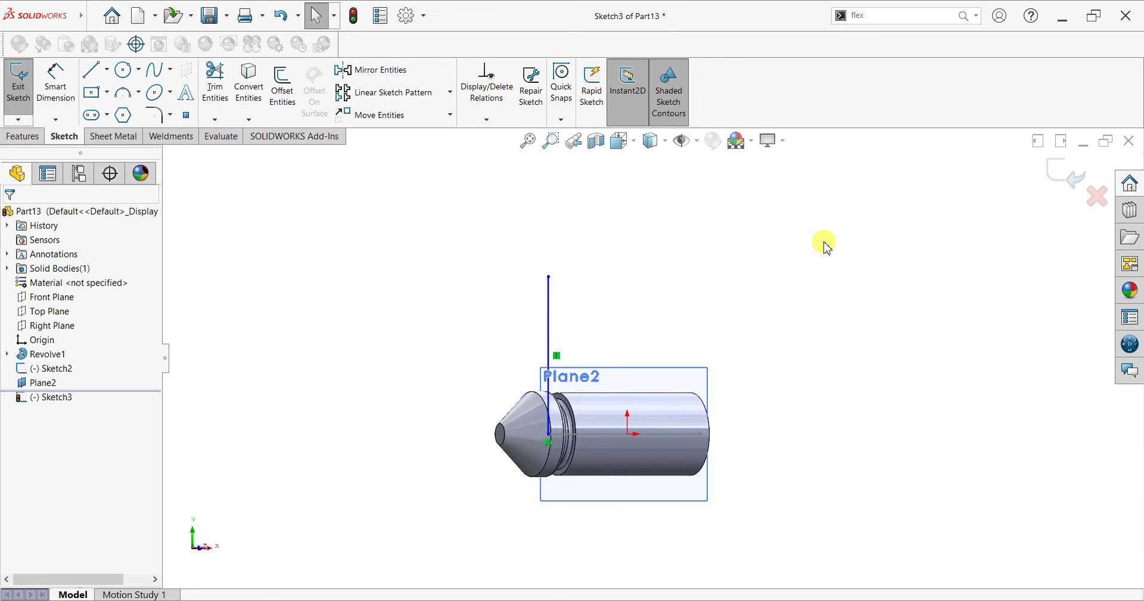
Draw the sloped top line from the vertical line's top to above the hub's right end
{"action": "left_click", "coordinate": [548, 276]}
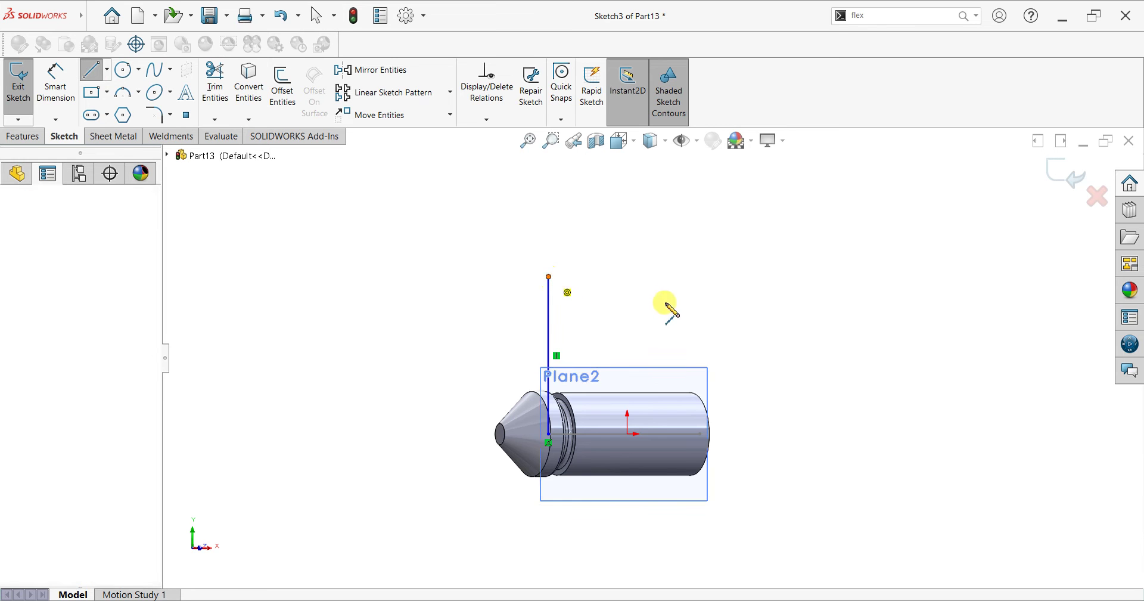
{"action": "left_click", "coordinate": [697, 308]}
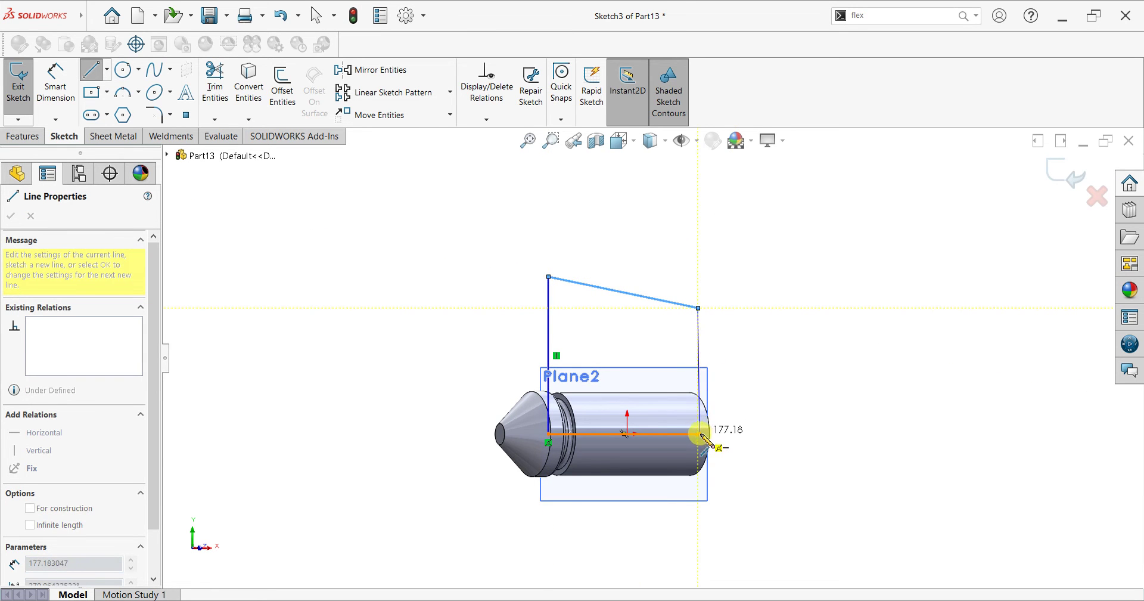
{"action": "right_click", "coordinate": [823, 317]}
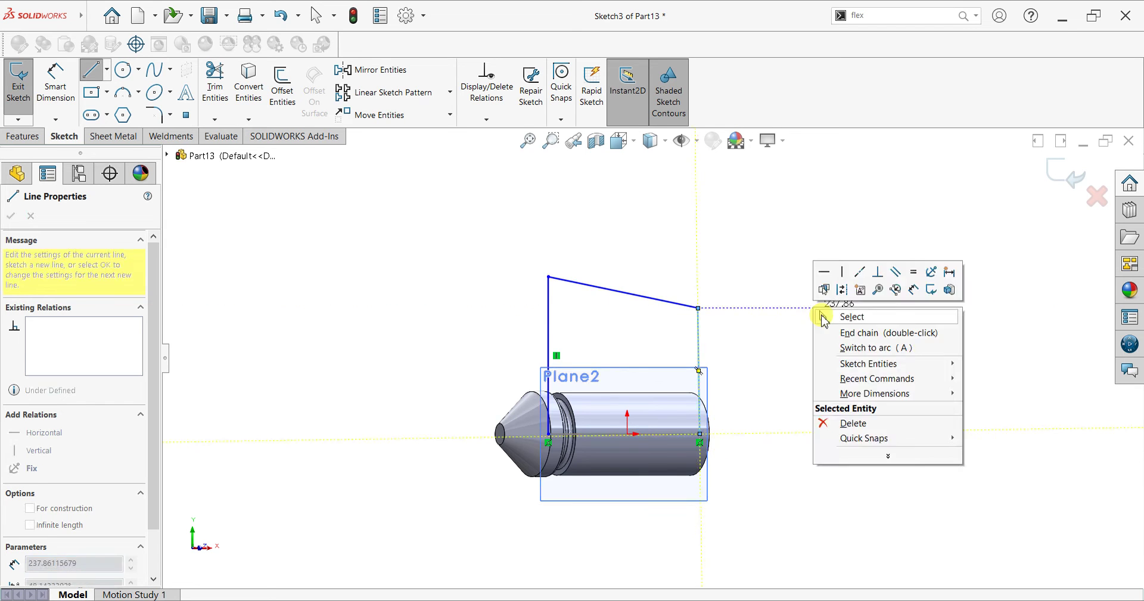
{"action": "left_click", "coordinate": [822, 318]}
{"action": "scroll", "coordinate": [725, 352], "scroll_direction": "down", "scroll_amount": 2}
{"action": "scroll", "coordinate": [646, 468], "scroll_direction": "down", "scroll_amount": 2}
{"action": "scroll", "coordinate": [650, 489], "scroll_direction": "up", "scroll_amount": 1}
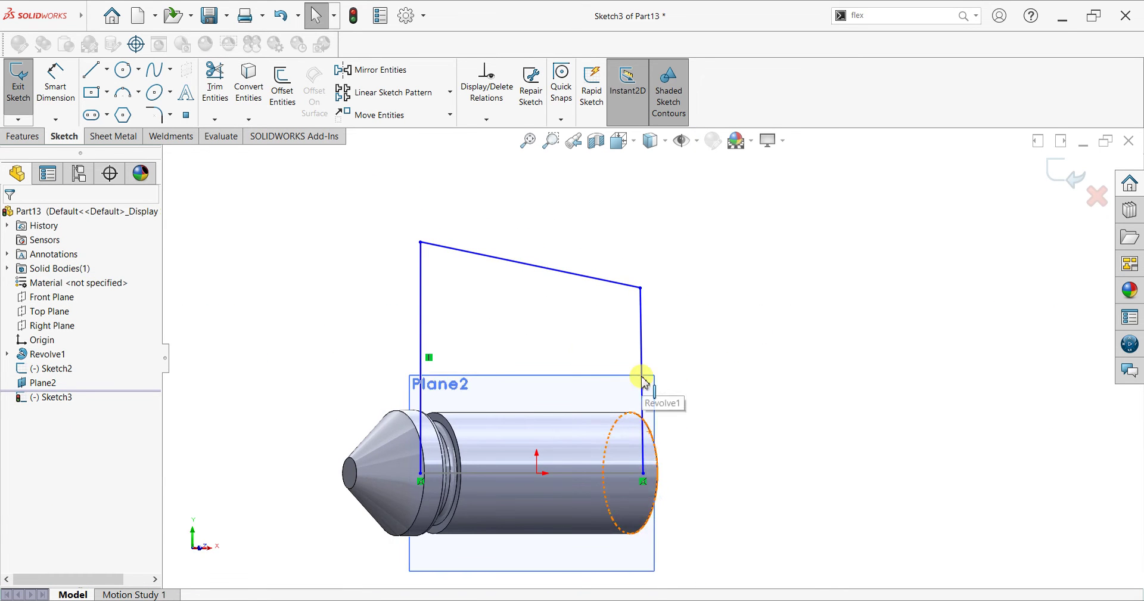
Add a Vertical relation to the right outline line
{"action": "left_click", "coordinate": [700, 353]}
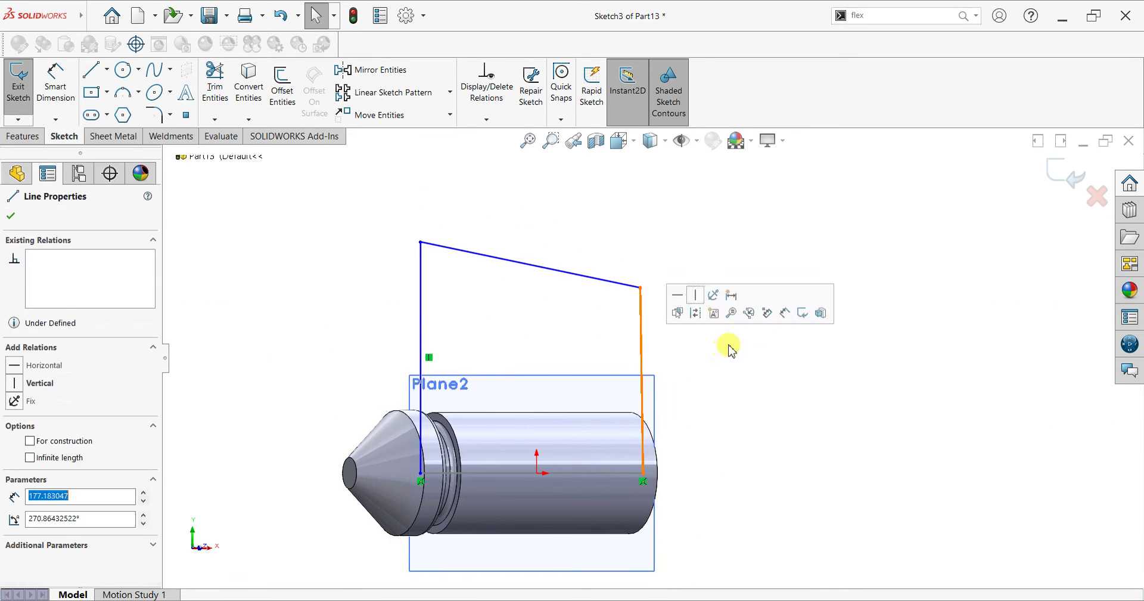
{"action": "left_click", "coordinate": [697, 295]}
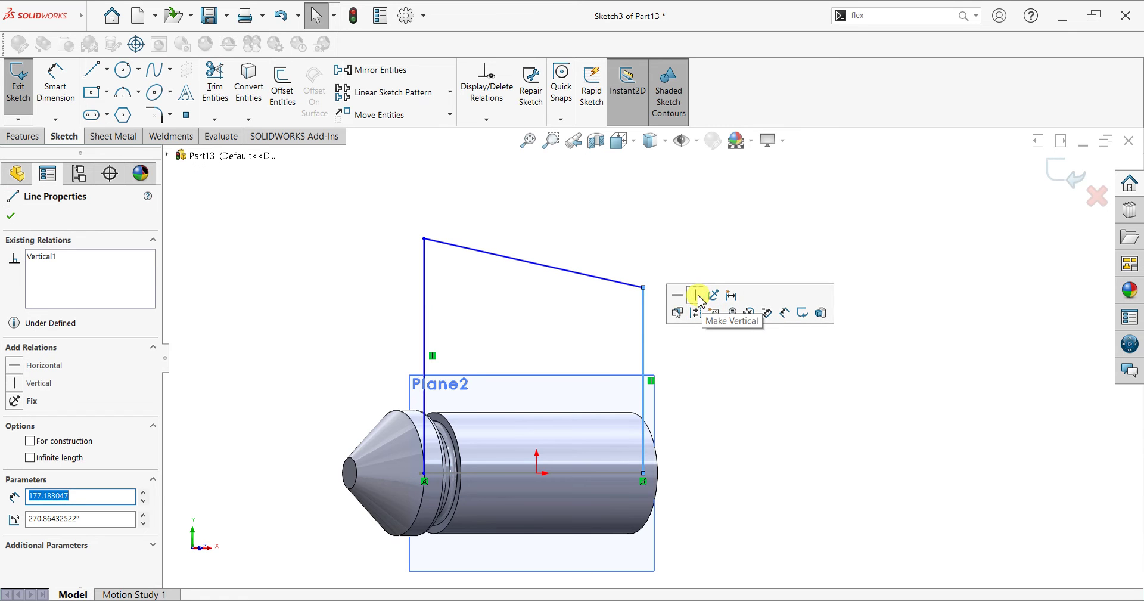
{"action": "left_click", "coordinate": [12, 216]}
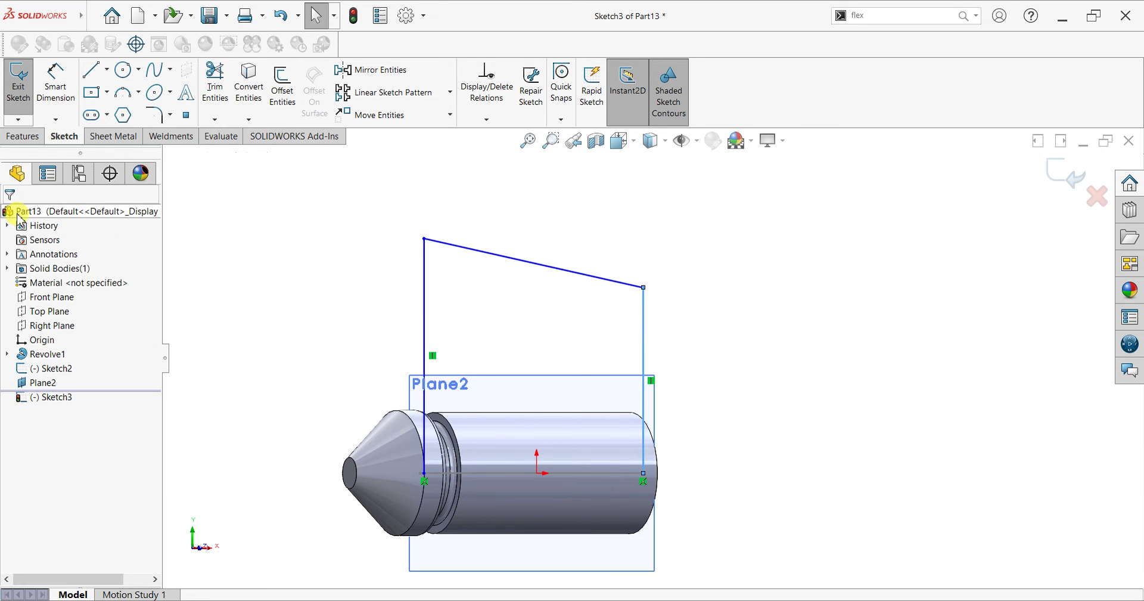
{"action": "left_click", "coordinate": [151, 116]}
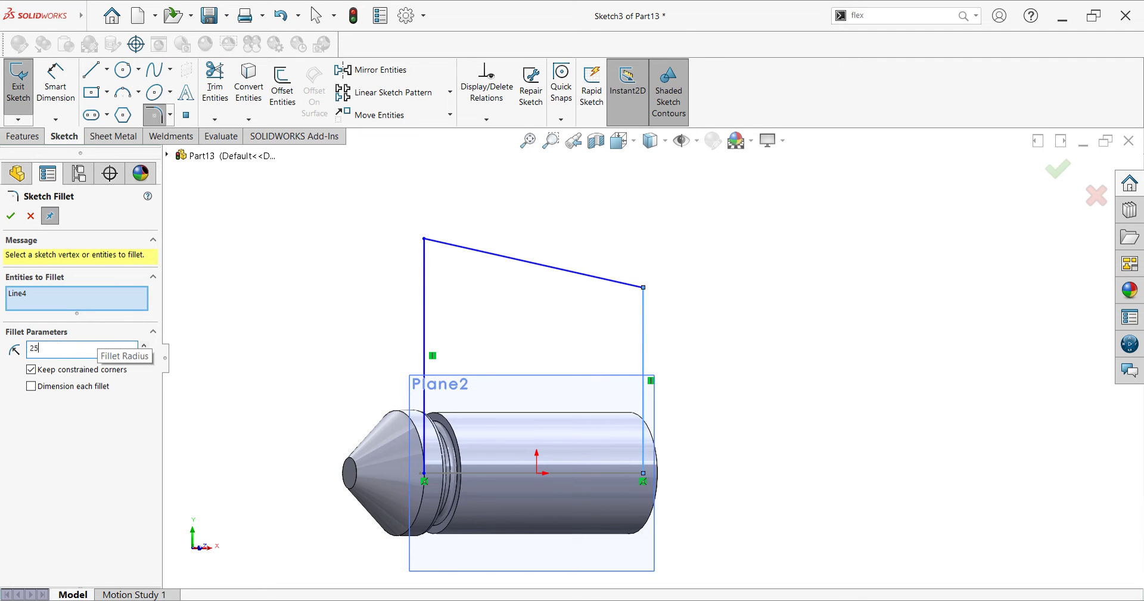
Abandon the failed corner fillet and make the left line's endpoint coincident with Point1@Sketch2
{"action": "left_click", "coordinate": [425, 242]}
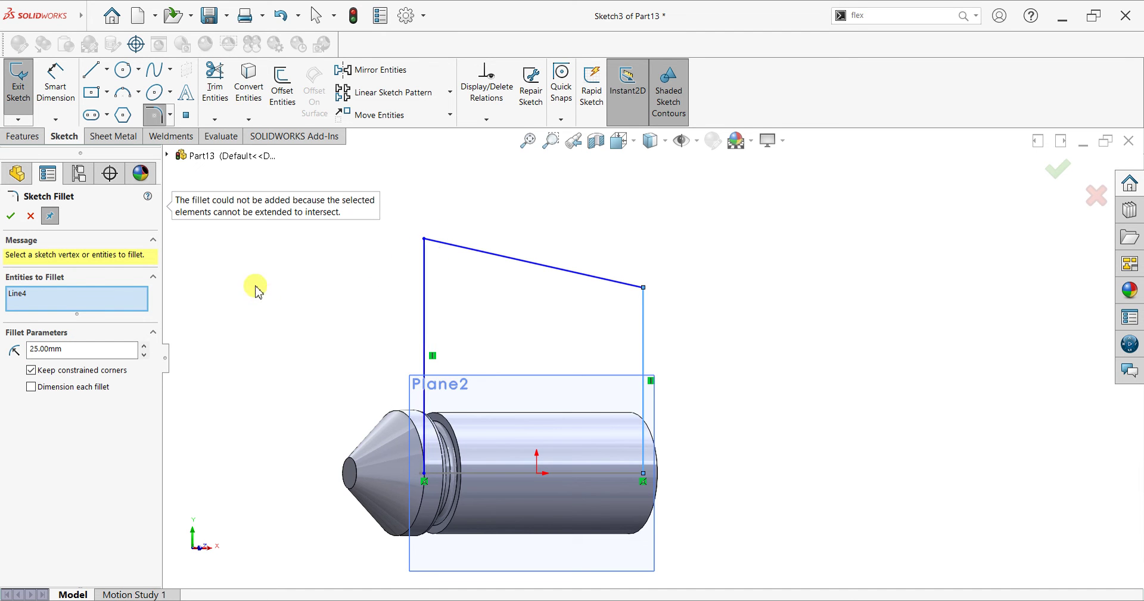
{"action": "left_click", "coordinate": [30, 216]}
{"action": "mouse_move", "coordinate": [766, 209]}
{"action": "middle_mouse_down"}
{"action": "mouse_move", "coordinate": [635, 242]}
{"action": "mouse_move", "coordinate": [697, 258]}
{"action": "mouse_move", "coordinate": [720, 299]}
{"action": "middle_mouse_up"}
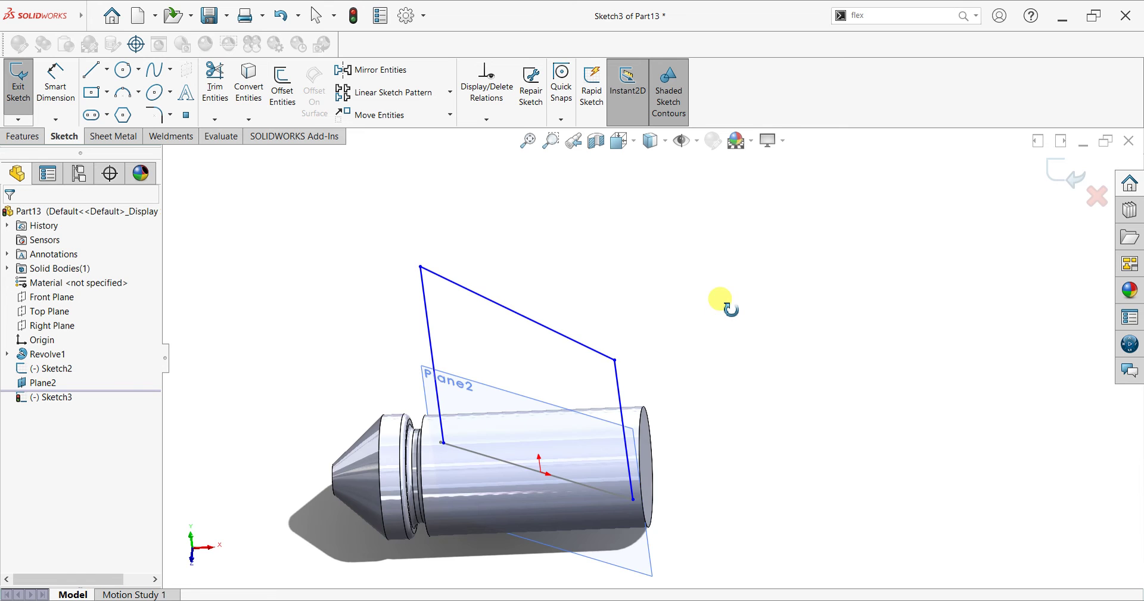
{"action": "scroll", "coordinate": [447, 416], "scroll_direction": "down", "scroll_amount": 3}
{"action": "scroll", "coordinate": [403, 429], "scroll_direction": "down", "scroll_amount": 3}
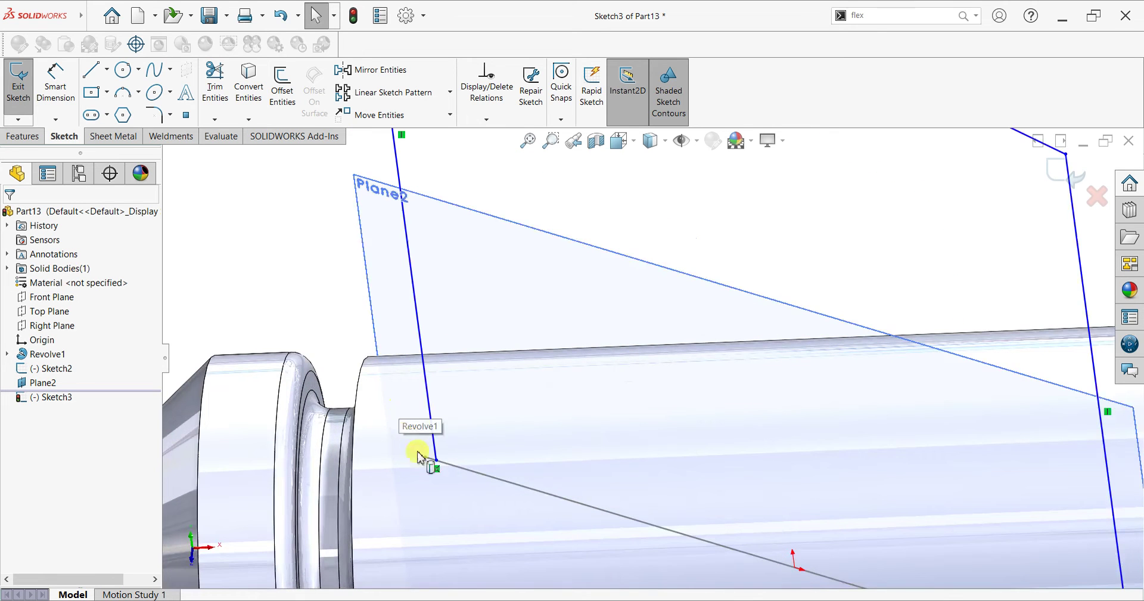
{"action": "left_click", "coordinate": [437, 460]}
{"action": "left_click", "coordinate": [425, 457], "text": "ctrl"}
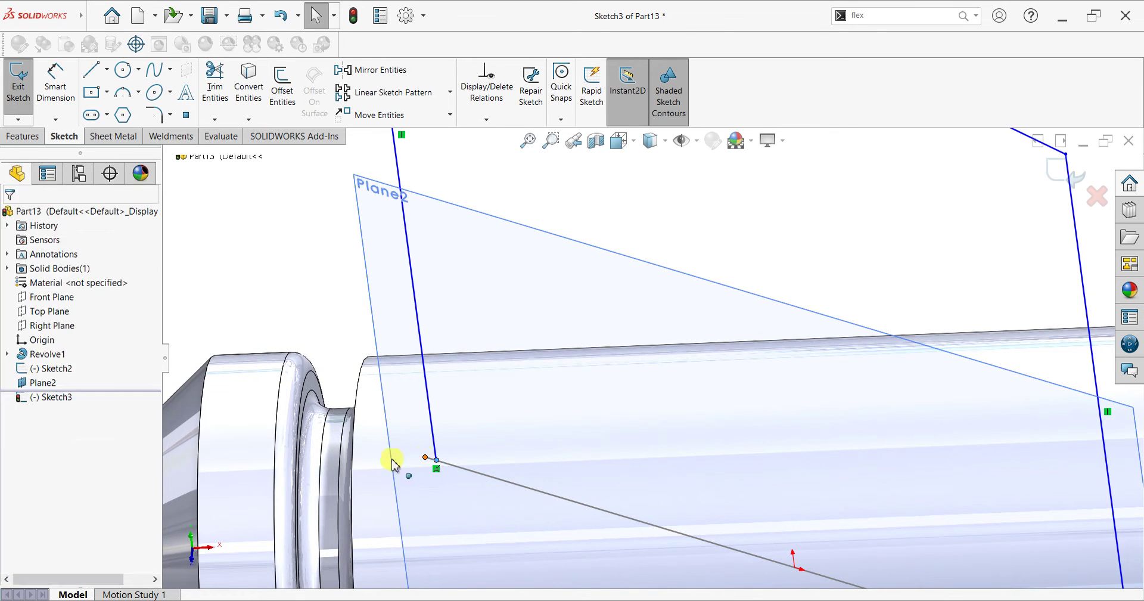
{"action": "left_click", "coordinate": [14, 461]}
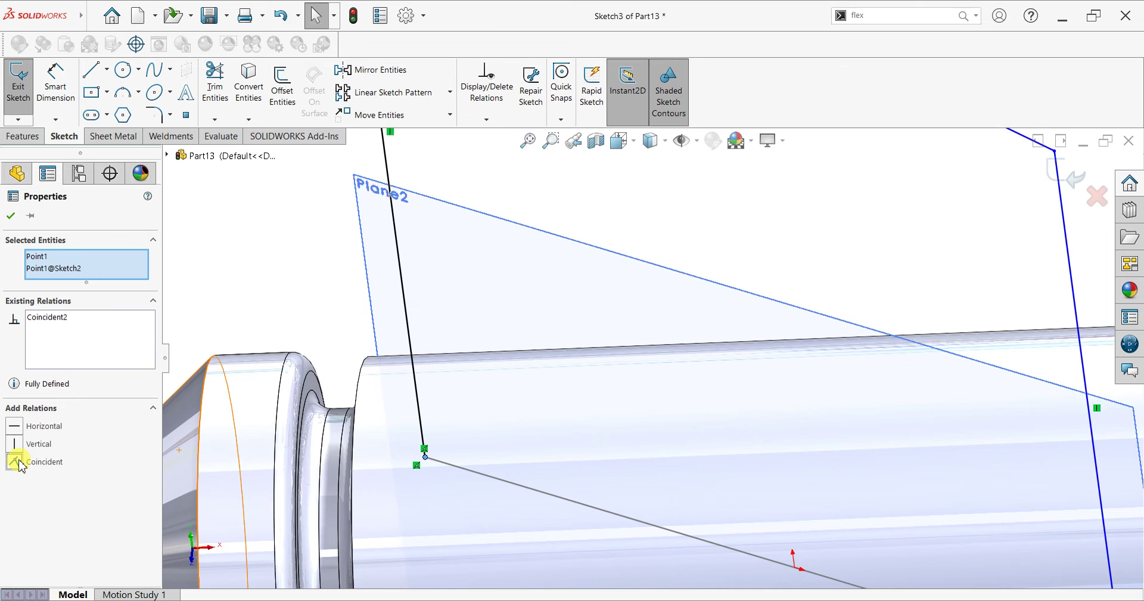
Reorient the view and look normal to Plane2
{"action": "scroll", "coordinate": [689, 370], "scroll_direction": "up", "scroll_amount": 5}
{"action": "mouse_move", "coordinate": [689, 370]}
{"action": "middle_mouse_down"}
{"action": "mouse_move", "coordinate": [950, 408]}
{"action": "mouse_move", "coordinate": [993, 339]}
{"action": "mouse_move", "coordinate": [1007, 286]}
{"action": "middle_mouse_up"}
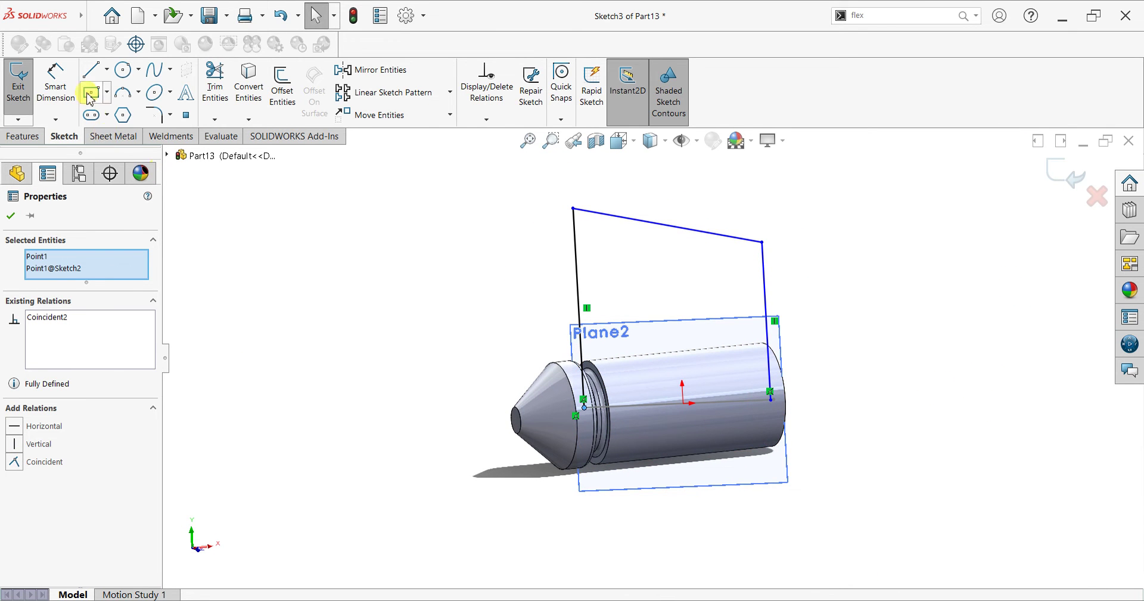
{"action": "key", "text": "ctrl+5"}
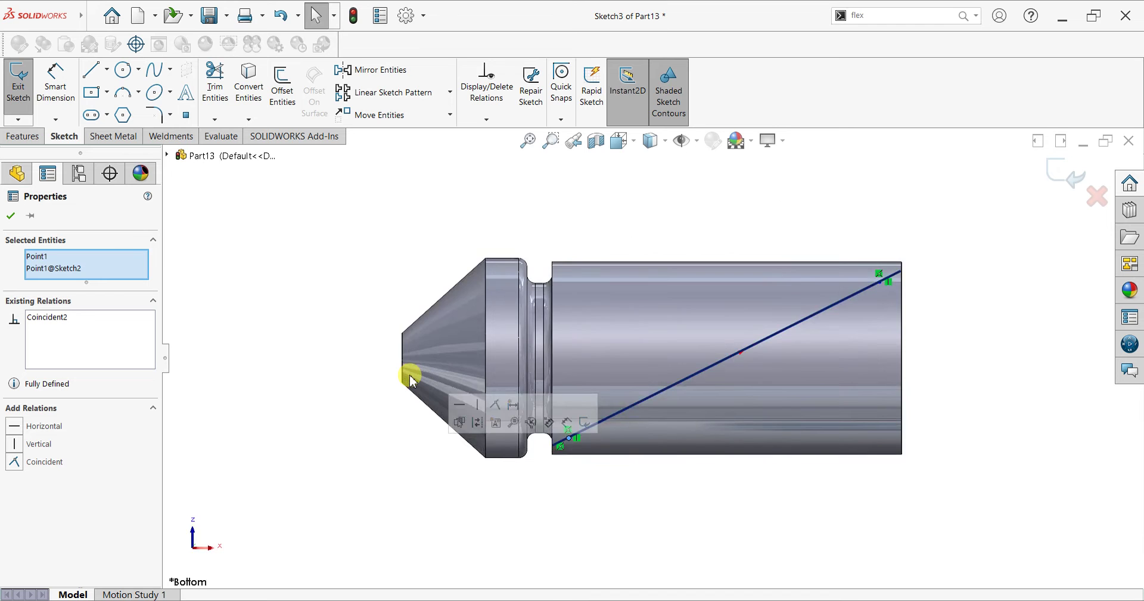
{"action": "scroll", "coordinate": [410, 376], "scroll_direction": "down", "scroll_amount": 3}
{"action": "middle_click_drag", "start_coordinate": [410, 377], "coordinate": [408, 316]}
{"action": "mouse_move", "coordinate": [736, 485]}
{"action": "middle_mouse_down"}
{"action": "mouse_move", "coordinate": [736, 289]}
{"action": "mouse_move", "coordinate": [741, 309]}
{"action": "middle_mouse_up"}
{"action": "mouse_move", "coordinate": [888, 334]}
{"action": "middle_mouse_down"}
{"action": "mouse_move", "coordinate": [792, 276]}
{"action": "mouse_move", "coordinate": [691, 287]}
{"action": "mouse_move", "coordinate": [881, 299]}
{"action": "middle_mouse_up"}
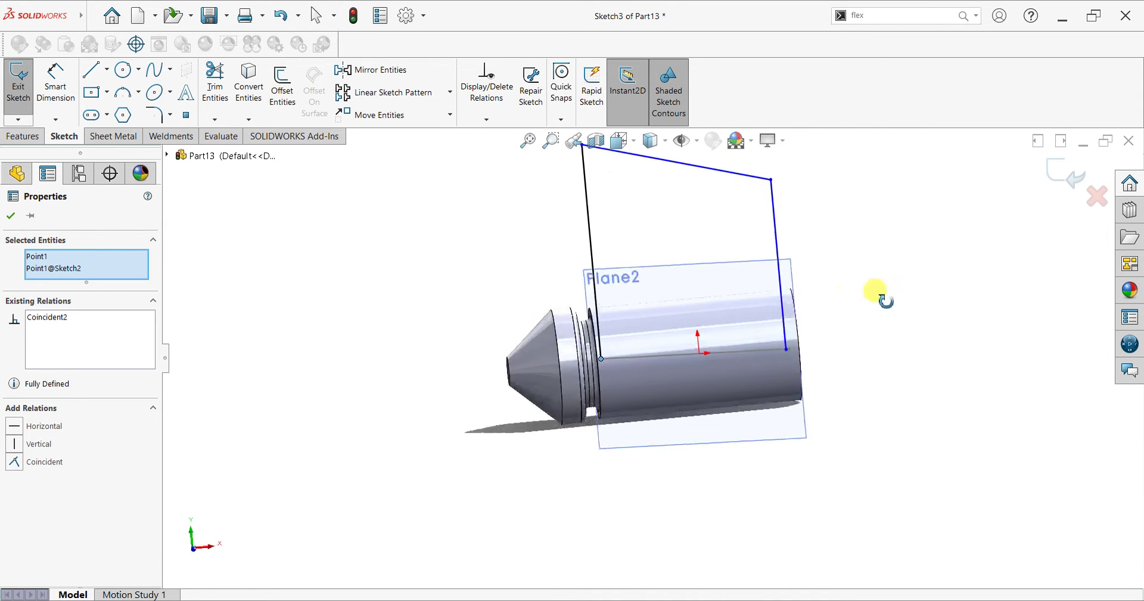
{"action": "left_click", "coordinate": [726, 275]}
{"action": "key", "text": "ctrl+8"}
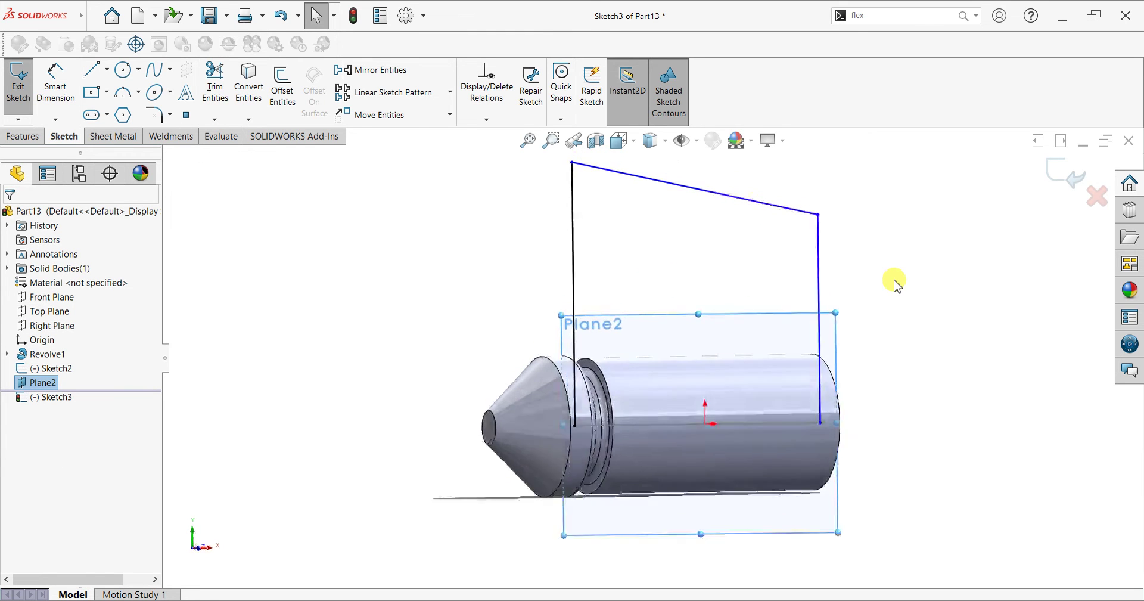
{"action": "left_click", "coordinate": [65, 101]}
Dimension the left vertical line at 225 and the right one at 175
{"action": "left_click", "coordinate": [572, 301]}
{"action": "left_click", "coordinate": [361, 301]}
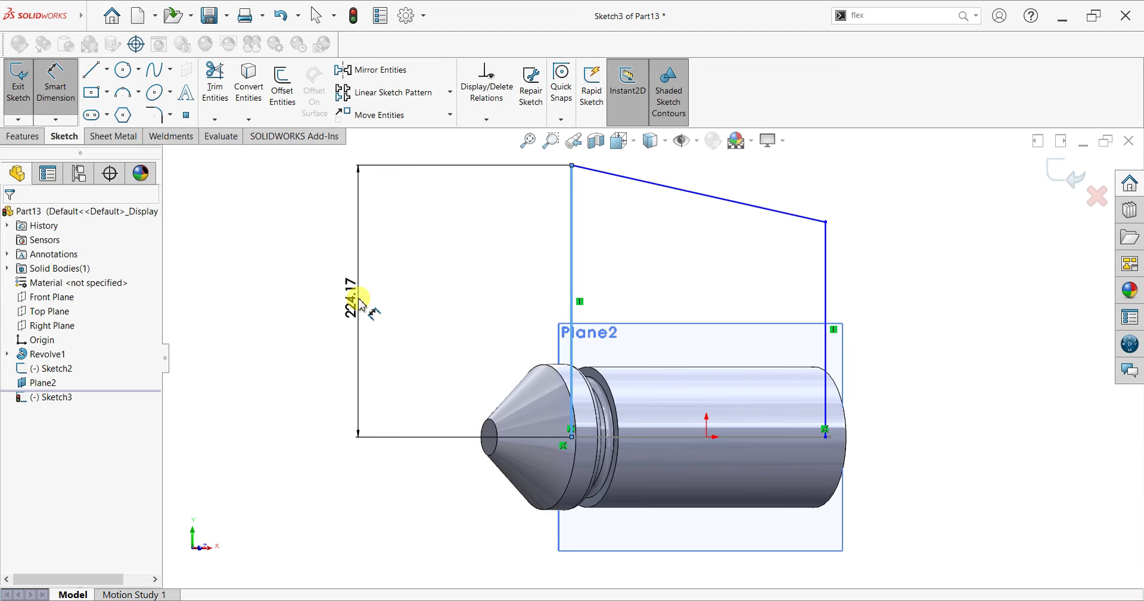
{"action": "type", "text": "225"}
{"action": "key", "text": "Return"}
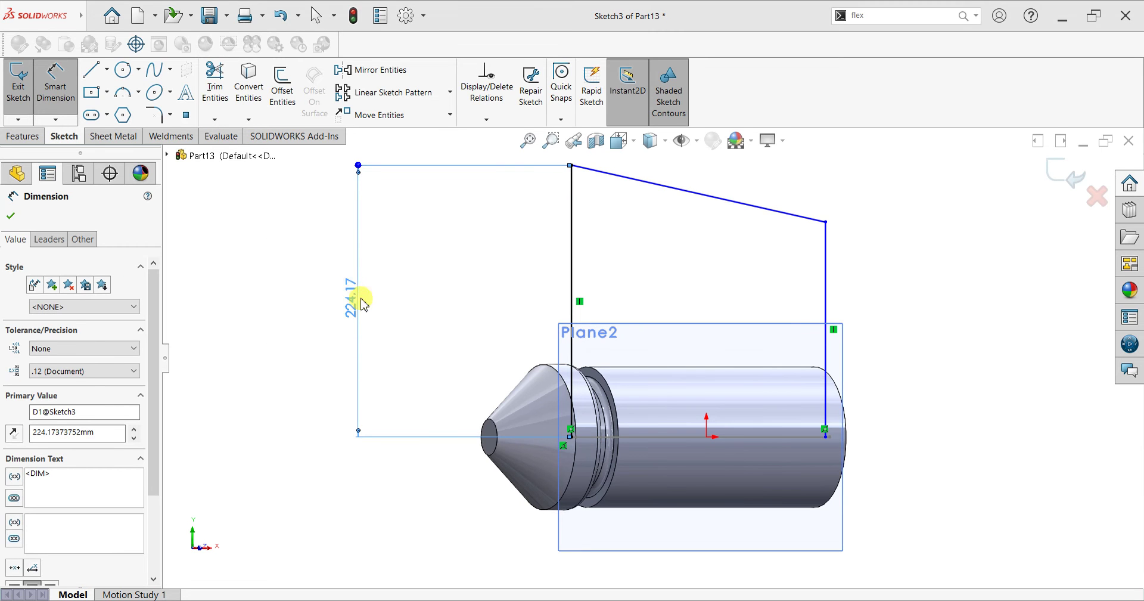
{"action": "left_click", "coordinate": [826, 302]}
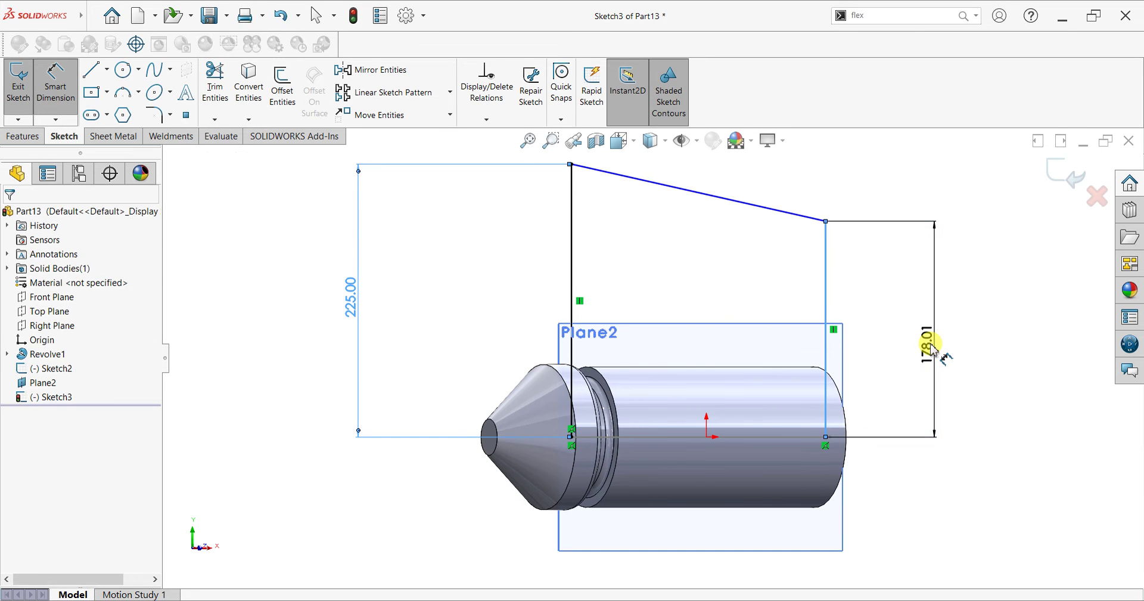
{"action": "left_click", "coordinate": [931, 349]}
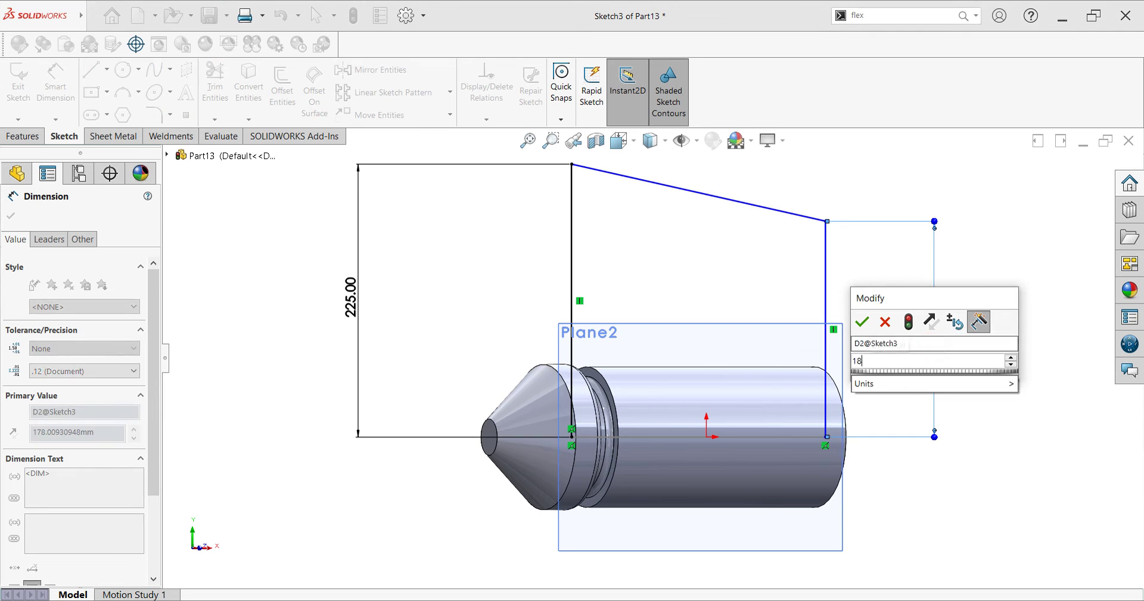
{"action": "type", "text": "175"}
{"action": "key", "text": "Return"}
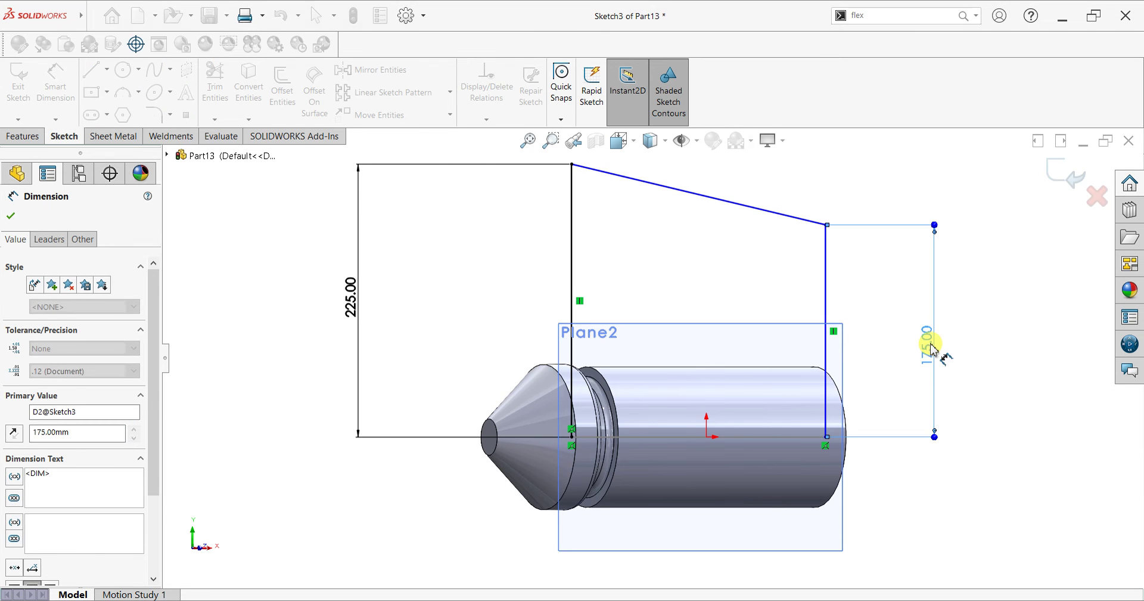
{"action": "left_click", "coordinate": [24, 218]}
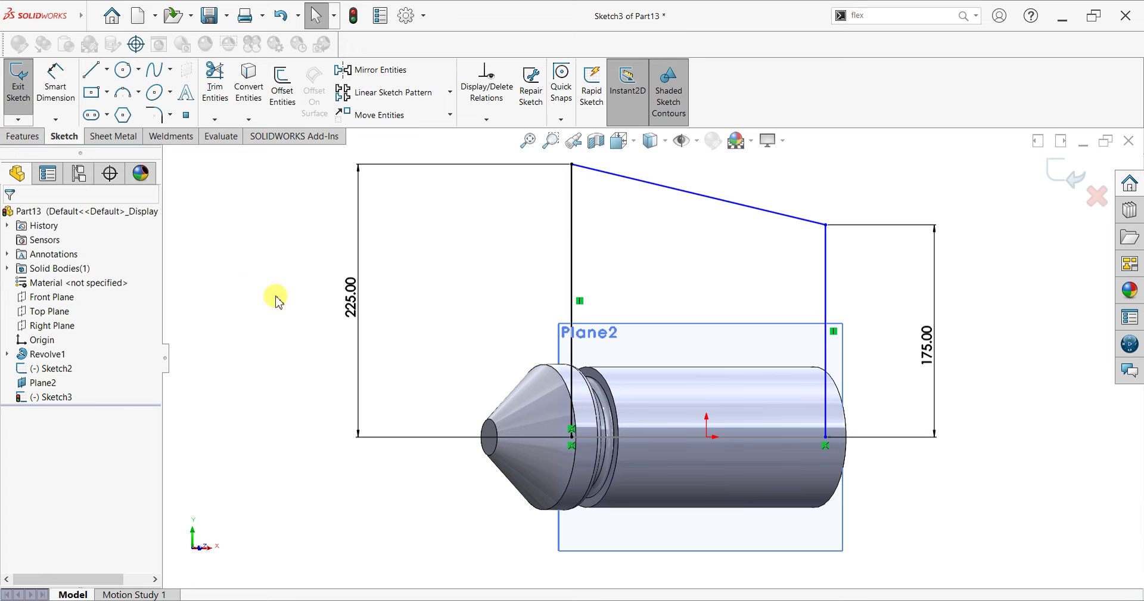
Draw a bottom line joining the two vertical lines' lower ends to close the profile
{"action": "key", "text": "l"}
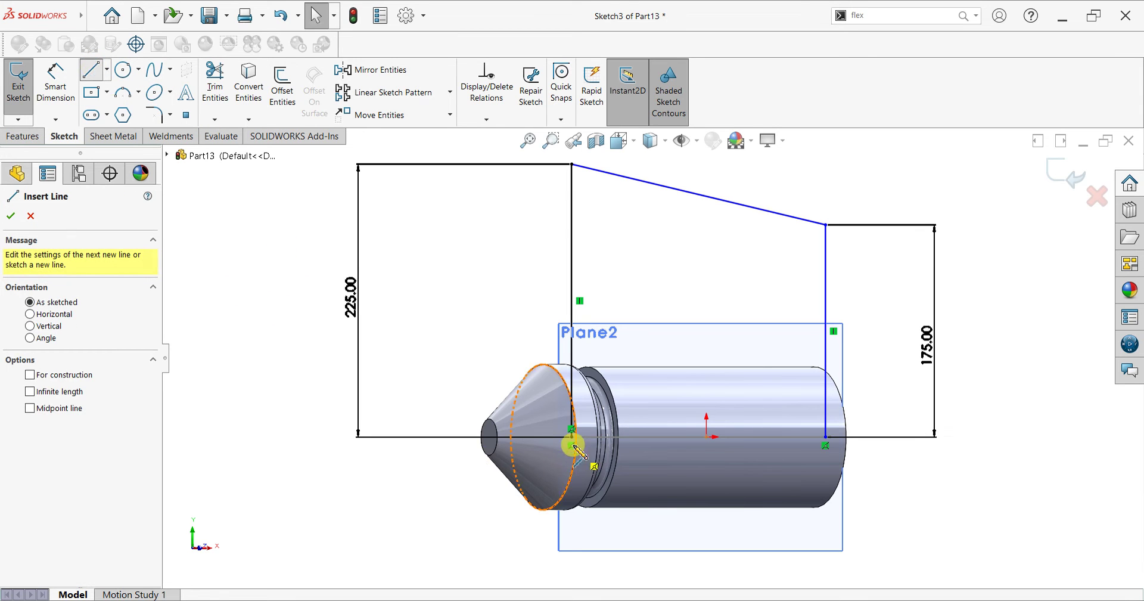
{"action": "left_click", "coordinate": [572, 437]}
{"action": "left_click", "coordinate": [825, 437]}
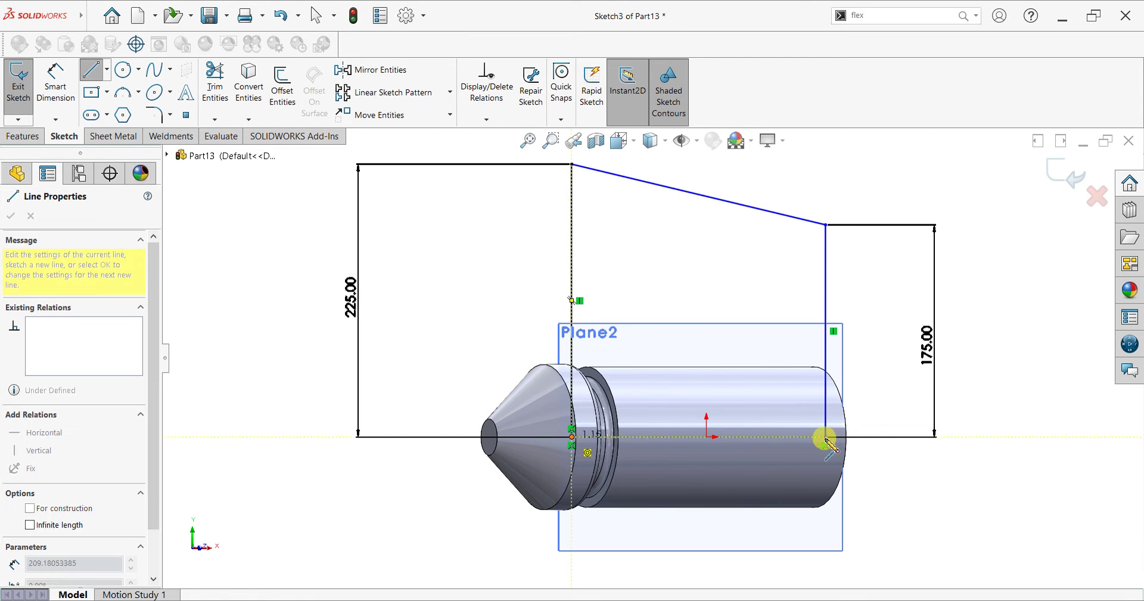
{"action": "key", "text": "Escape"}
{"action": "mouse_move", "coordinate": [850, 212]}
{"action": "middle_mouse_down"}
{"action": "mouse_move", "coordinate": [809, 349]}
{"action": "mouse_move", "coordinate": [813, 389]}
{"action": "middle_mouse_up"}
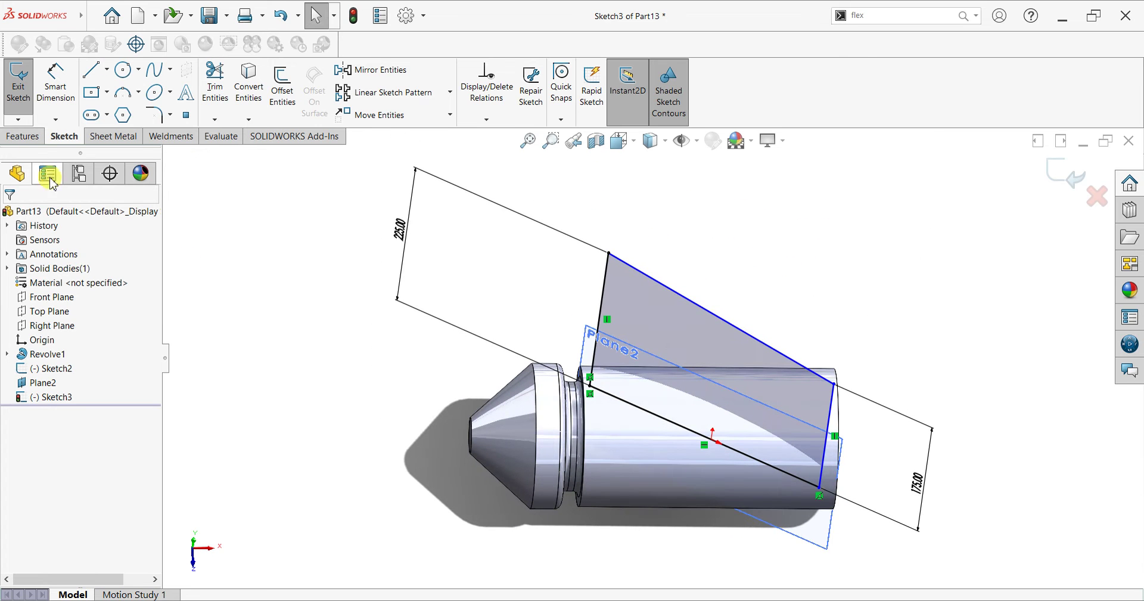
{"action": "left_click", "coordinate": [22, 136]}
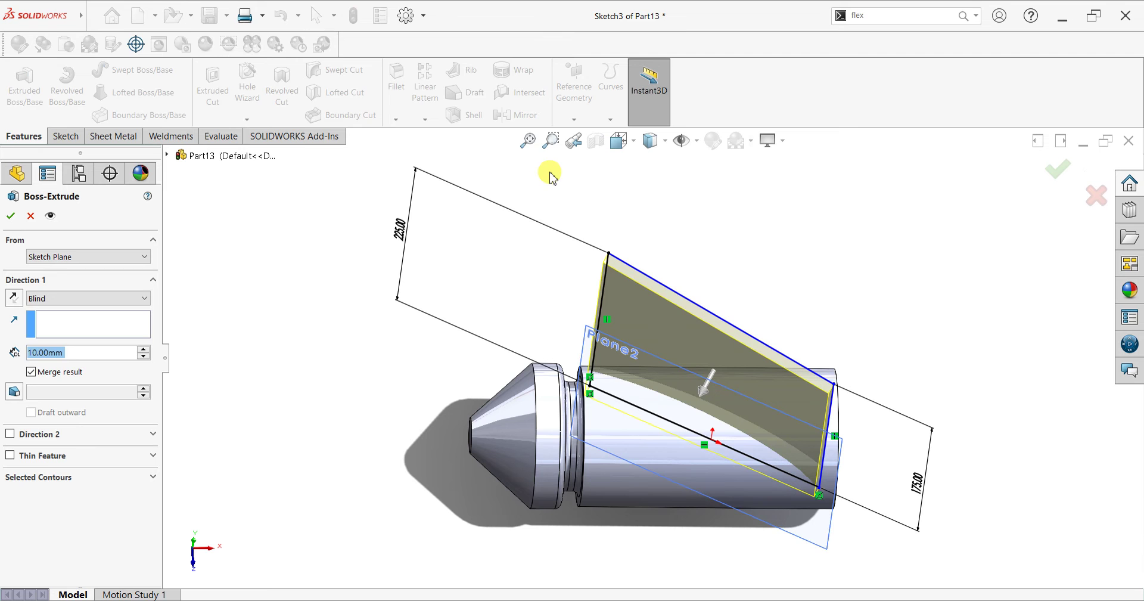
Extrude the blade profile 3 mm Mid Plane about Plane2
{"action": "left_click", "coordinate": [128, 298]}
{"action": "left_click", "coordinate": [102, 372]}
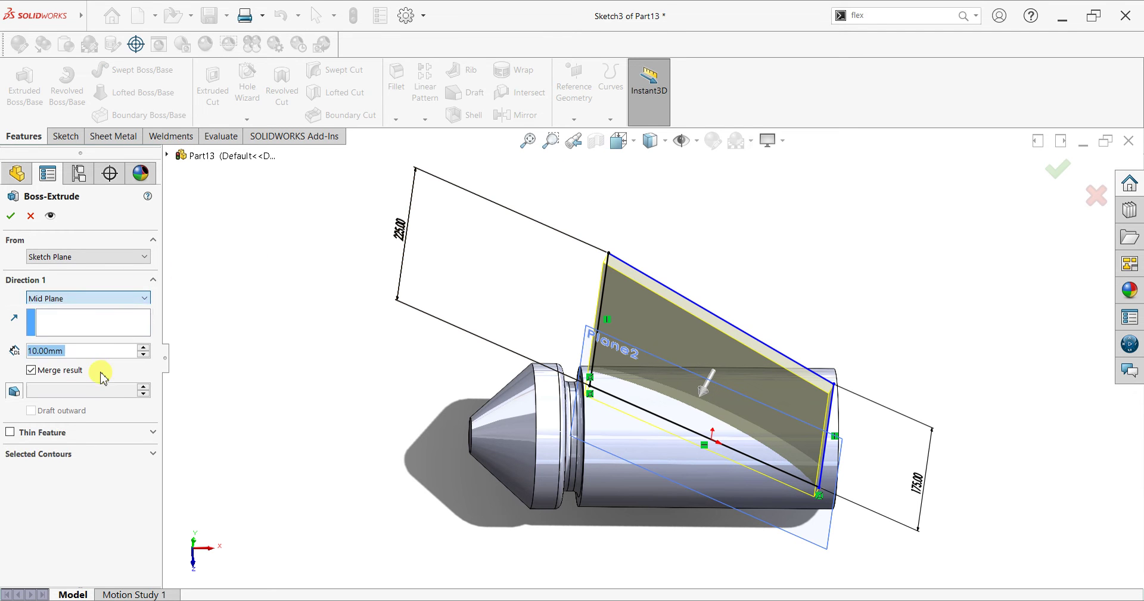
{"action": "type", "text": "3"}
{"action": "key", "text": "Return"}
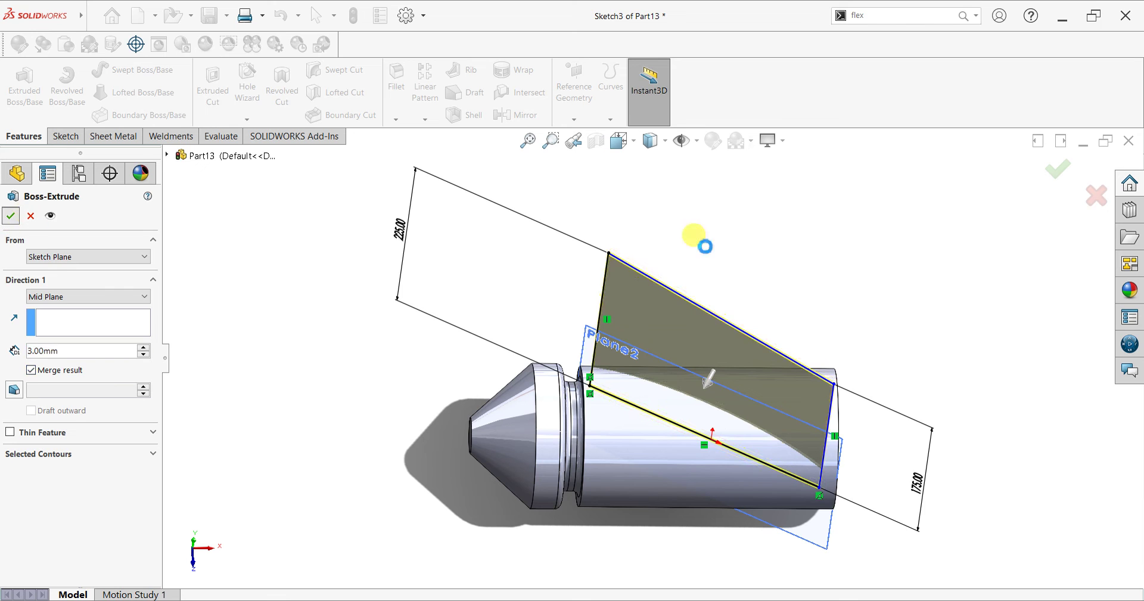
{"action": "key", "text": "Return"}
{"action": "middle_click_drag", "start_coordinate": [753, 245], "coordinate": [803, 320]}
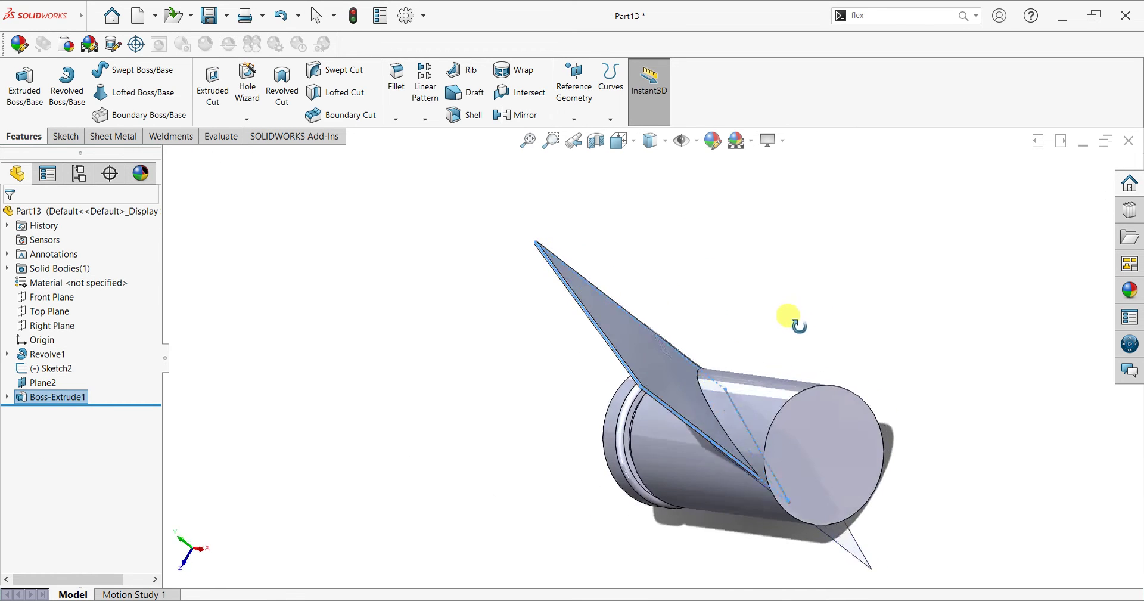
{"action": "middle_click_drag", "start_coordinate": [802, 321], "coordinate": [864, 217]}
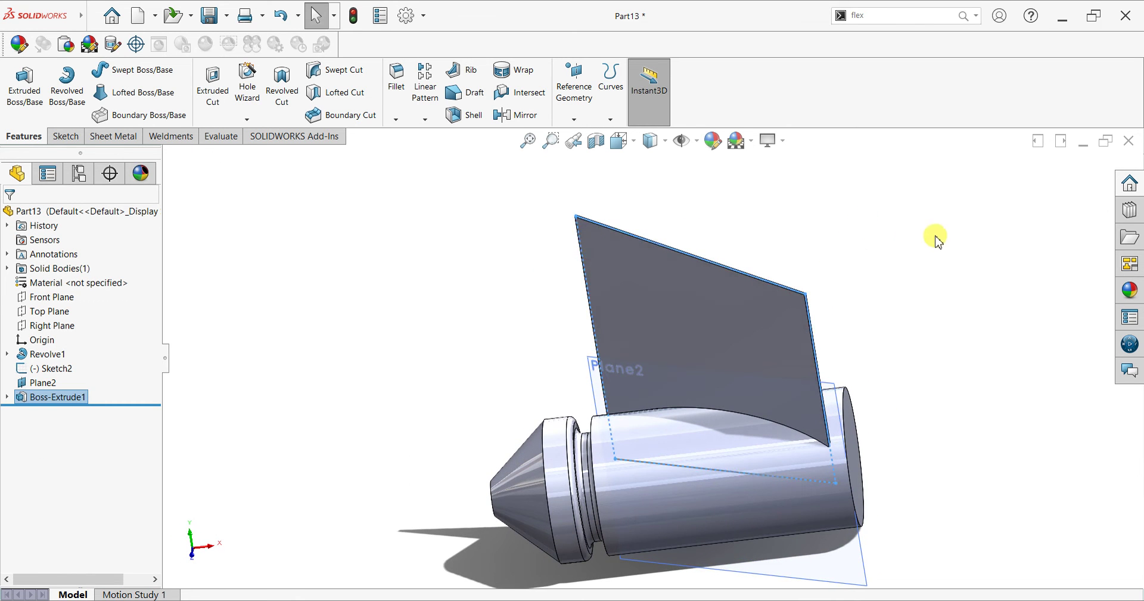
{"action": "left_click", "coordinate": [915, 240]}
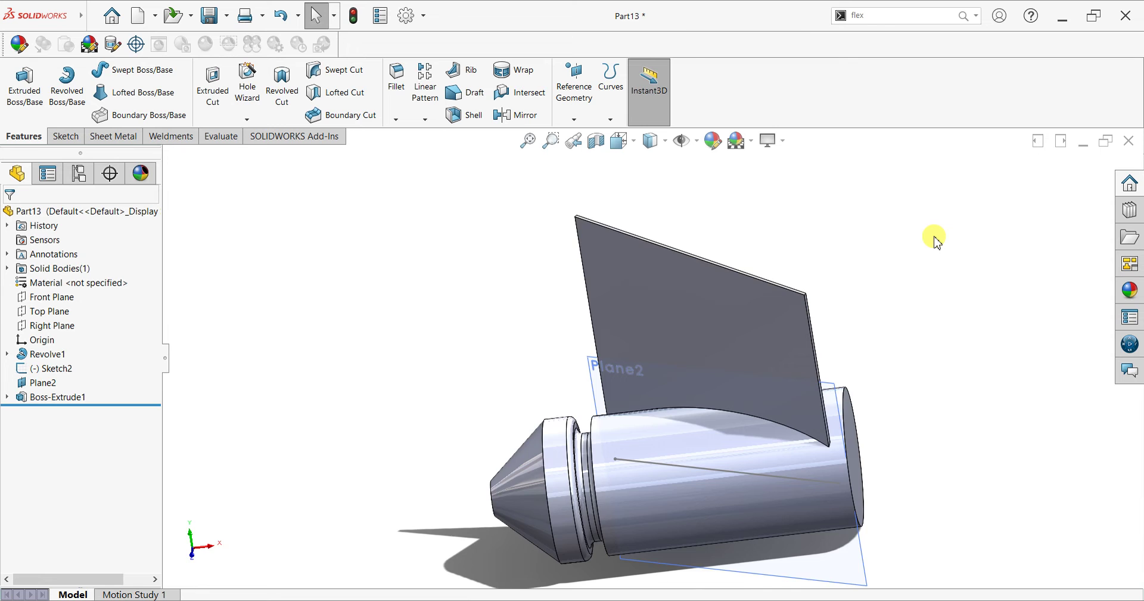
{"action": "middle_click_drag", "start_coordinate": [933, 240], "coordinate": [1003, 375]}
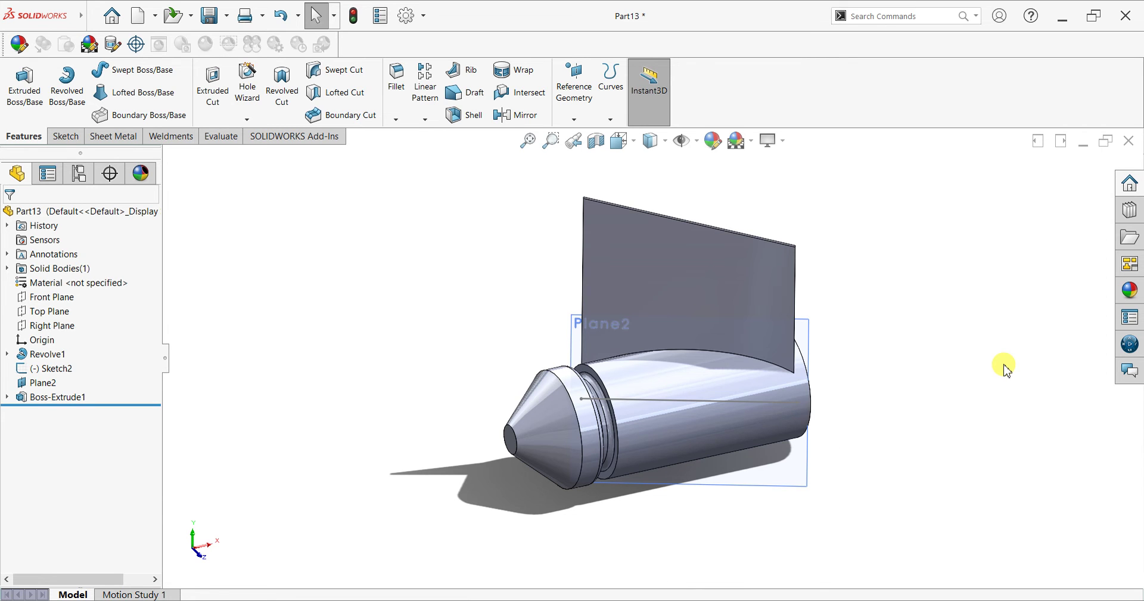
{"action": "middle_click_drag", "start_coordinate": [340, 202], "coordinate": [354, 146]}
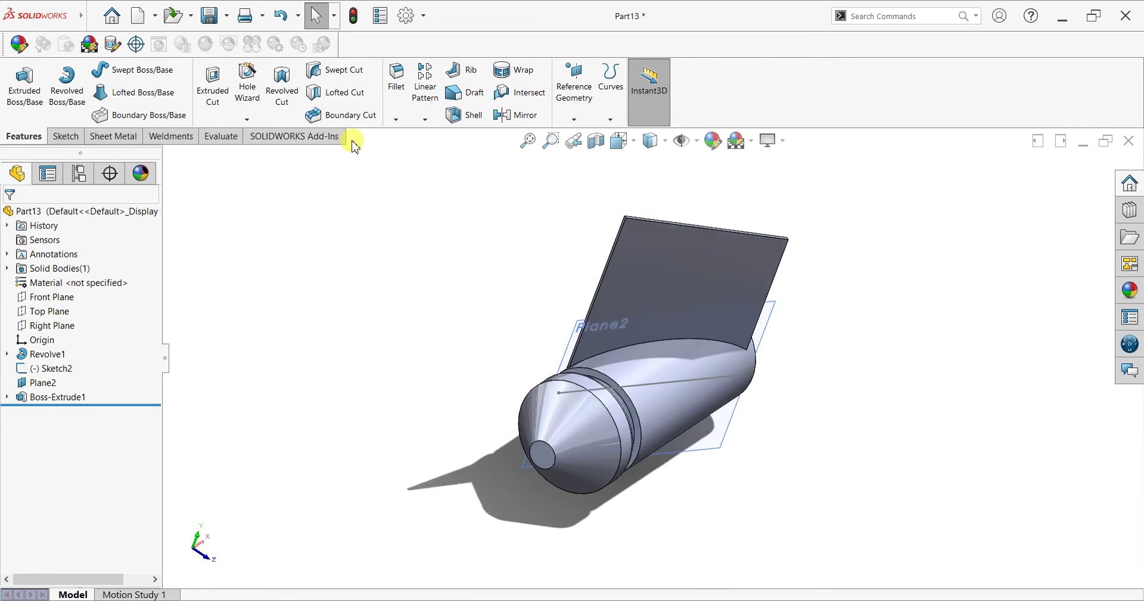
{"action": "left_click", "coordinate": [396, 92]}
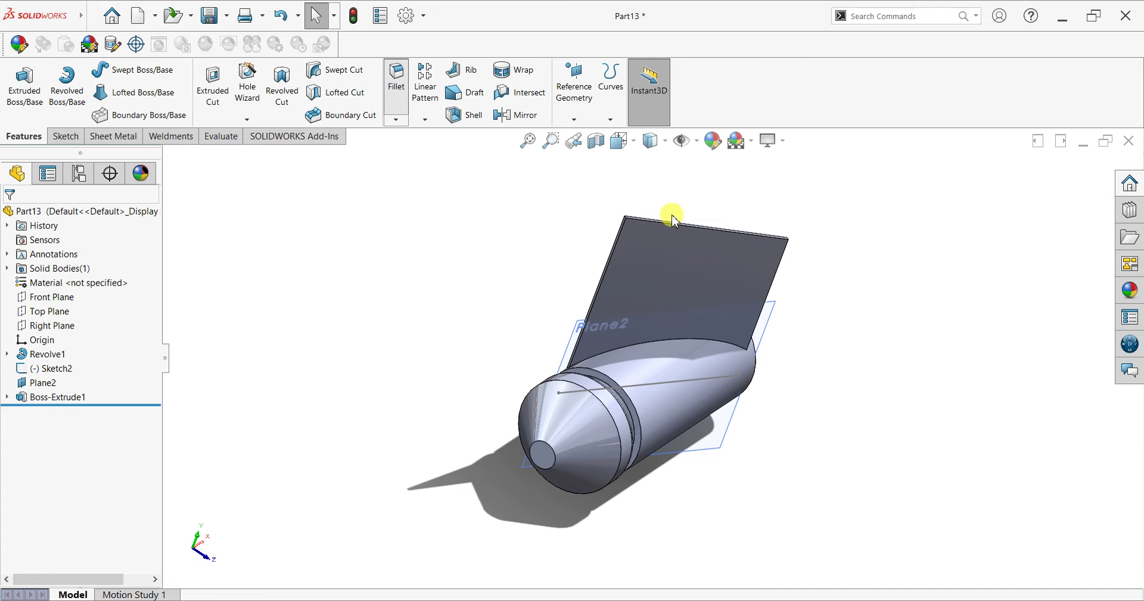
Fillet the blade's top-left corner edge at 50 mm radius
{"action": "scroll", "coordinate": [659, 209], "scroll_direction": "down", "scroll_amount": 3}
{"action": "scroll", "coordinate": [628, 243], "scroll_direction": "down", "scroll_amount": 5}
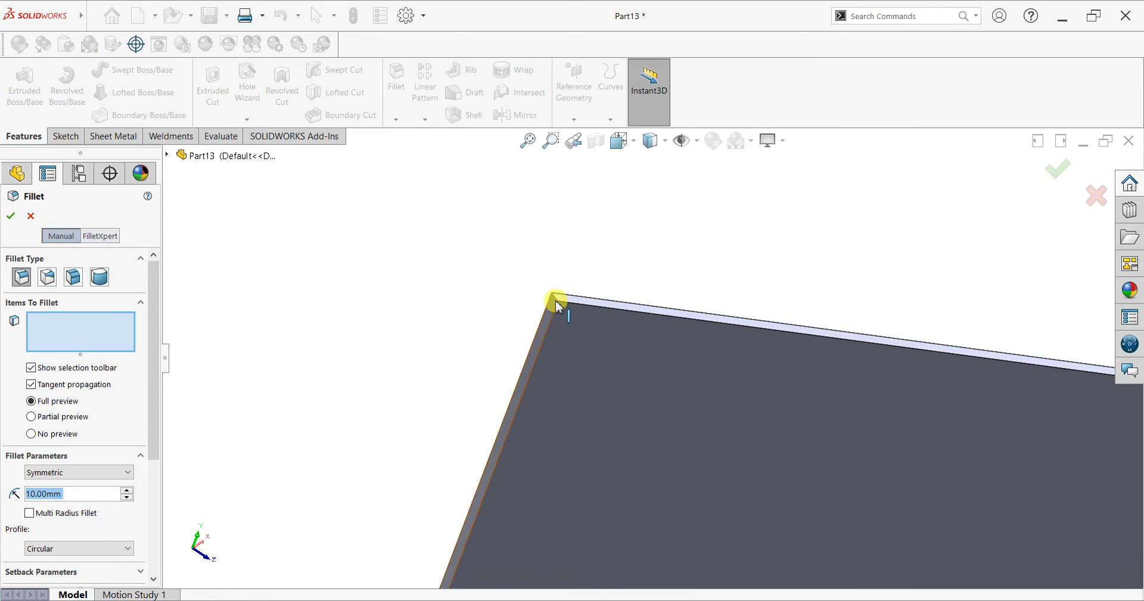
{"action": "left_click", "coordinate": [555, 299]}
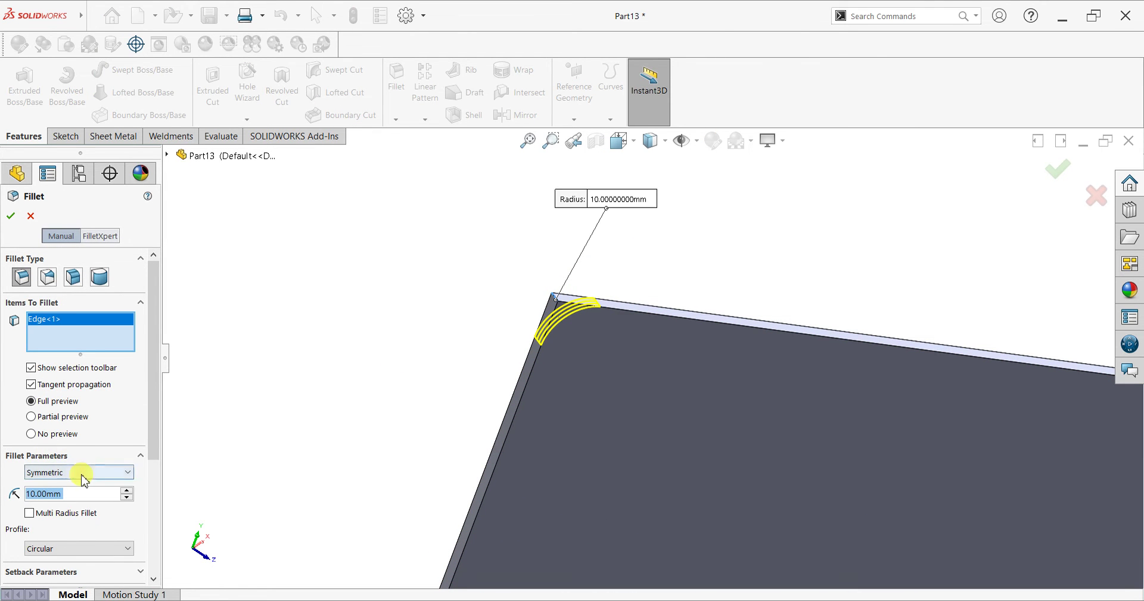
{"action": "type", "text": "50"}
{"action": "key", "text": "Return"}
{"action": "scroll", "coordinate": [1098, 450], "scroll_direction": "up", "scroll_amount": 2}
{"action": "scroll", "coordinate": [1009, 429], "scroll_direction": "up", "scroll_amount": 3}
{"action": "scroll", "coordinate": [1008, 429], "scroll_direction": "up", "scroll_amount": 2}
{"action": "left_click", "coordinate": [11, 217]}
Fillet the blade's upper-right corner edge at 25 mm radius
{"action": "left_click", "coordinate": [396, 77]}
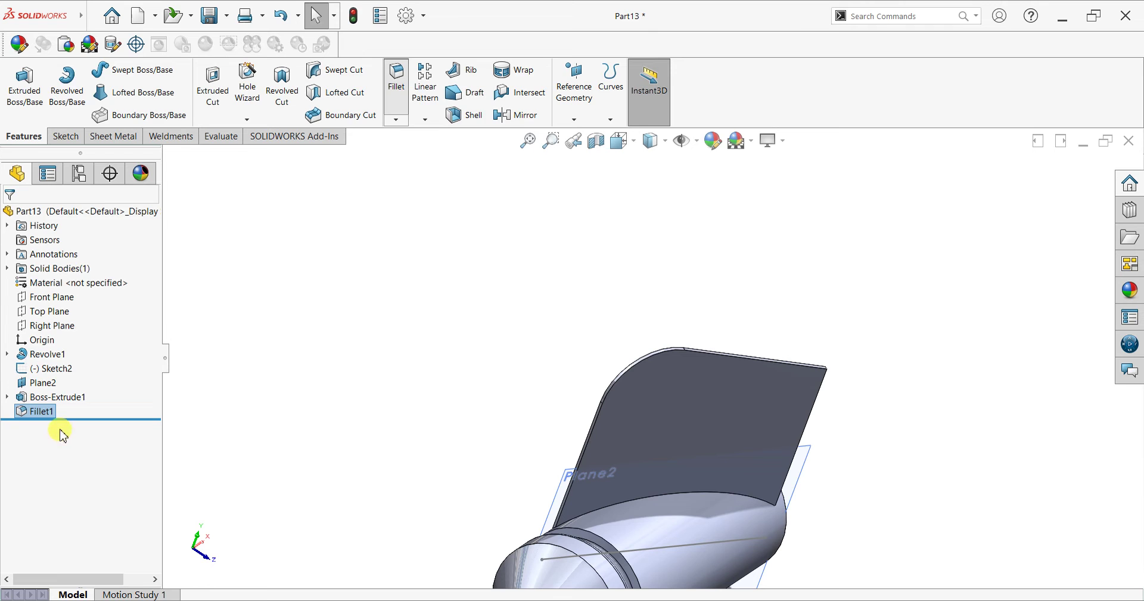
{"action": "type", "text": "25"}
{"action": "key", "text": "Return"}
{"action": "scroll", "coordinate": [493, 404], "scroll_direction": "up", "scroll_amount": 2}
{"action": "middle_click_drag", "start_coordinate": [493, 403], "coordinate": [817, 353]}
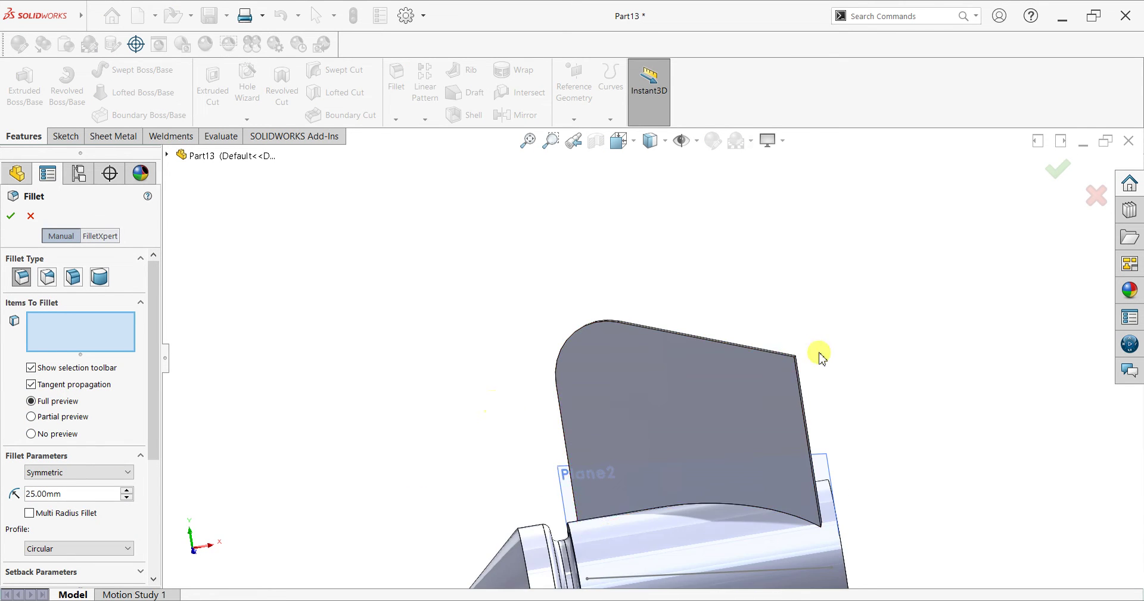
{"action": "scroll", "coordinate": [753, 395], "scroll_direction": "up", "scroll_amount": 3}
{"action": "scroll", "coordinate": [717, 410], "scroll_direction": "down", "scroll_amount": 2}
{"action": "scroll", "coordinate": [739, 367], "scroll_direction": "down", "scroll_amount": 2}
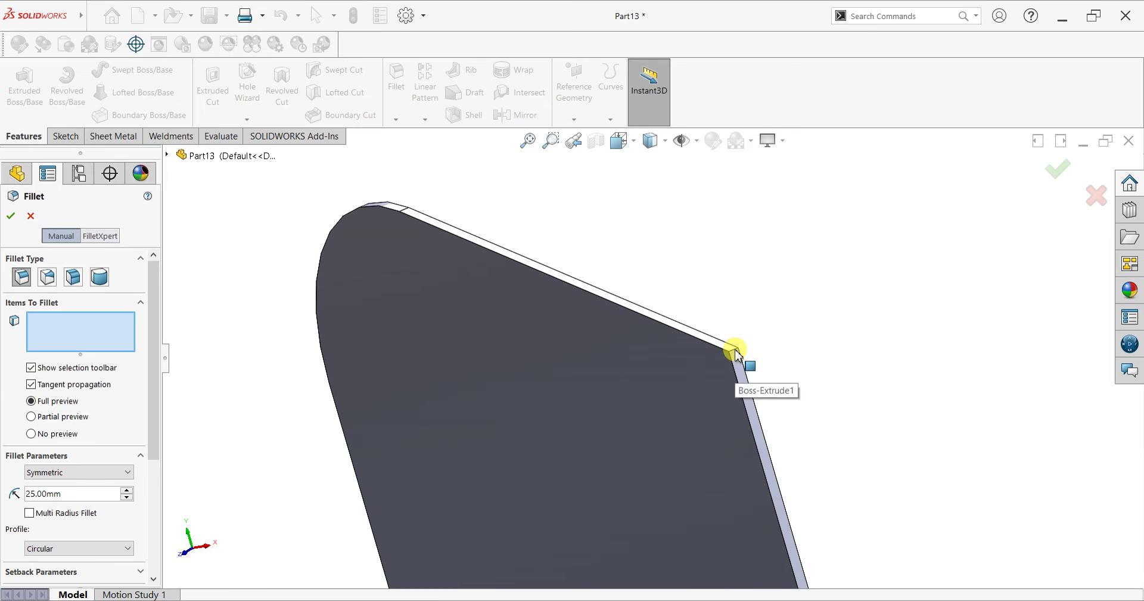
{"action": "left_click", "coordinate": [734, 353]}
{"action": "scroll", "coordinate": [643, 417], "scroll_direction": "up", "scroll_amount": 2}
{"action": "scroll", "coordinate": [632, 439], "scroll_direction": "up", "scroll_amount": 2}
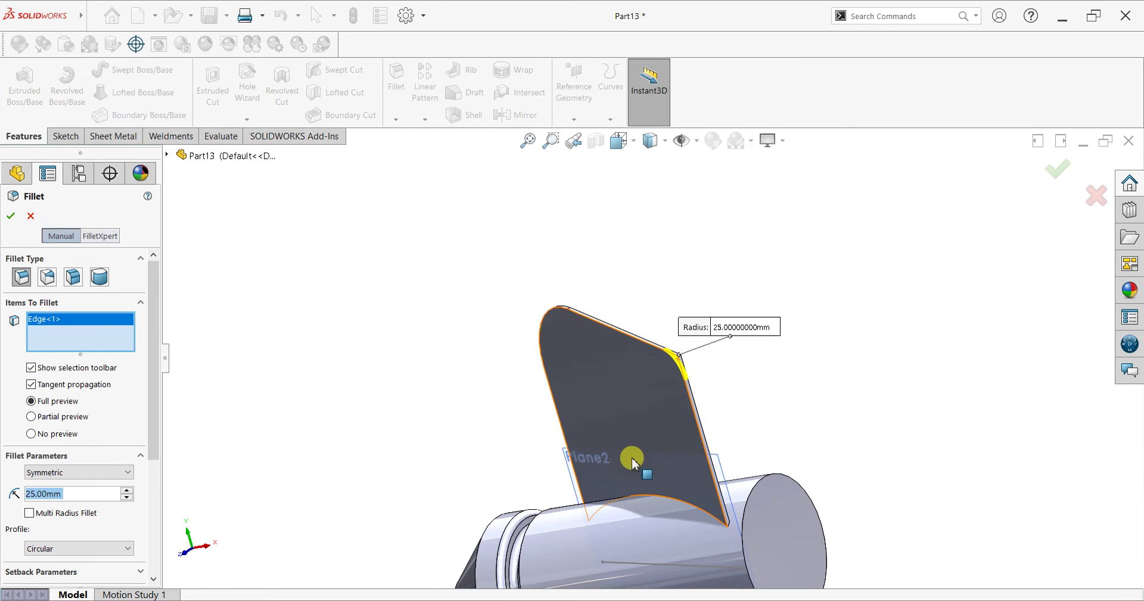
{"action": "middle_click_drag", "start_coordinate": [637, 455], "coordinate": [670, 429]}
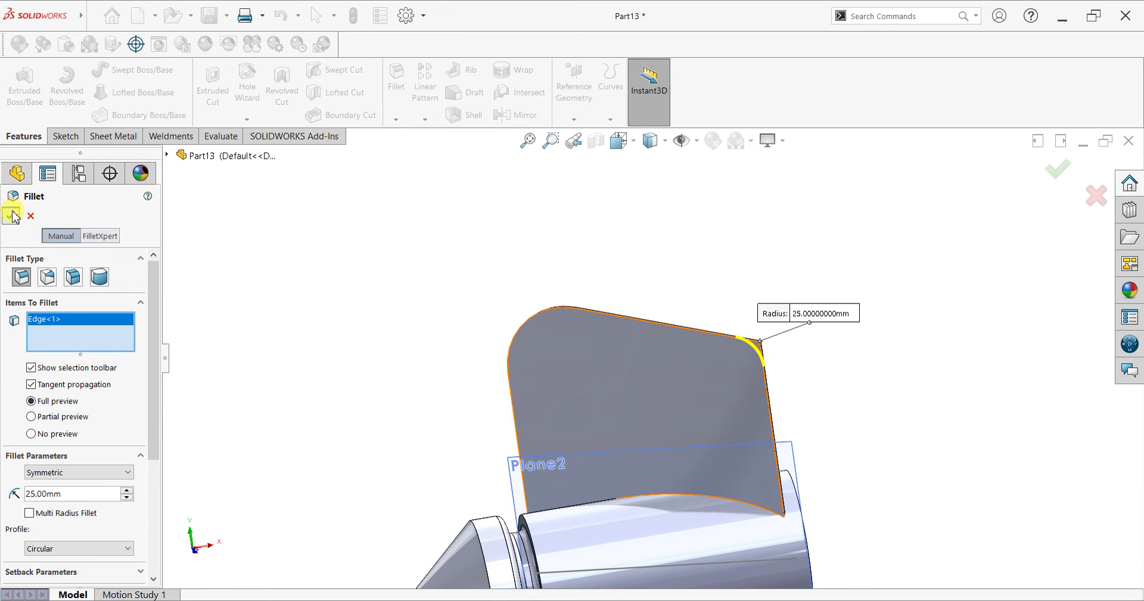
{"action": "key", "text": "Return"}
Hide Plane2
{"action": "scroll", "coordinate": [523, 289], "scroll_direction": "up", "scroll_amount": 2}
{"action": "scroll", "coordinate": [540, 301], "scroll_direction": "up", "scroll_amount": 2}
{"action": "mouse_move", "coordinate": [715, 328]}
{"action": "middle_mouse_down"}
{"action": "mouse_move", "coordinate": [742, 361]}
{"action": "mouse_move", "coordinate": [731, 391]}
{"action": "middle_mouse_up"}
{"action": "left_click", "coordinate": [714, 394]}
{"action": "left_click", "coordinate": [714, 395]}
{"action": "left_click", "coordinate": [782, 358]}
{"action": "mouse_move", "coordinate": [766, 358]}
{"action": "middle_mouse_down"}
{"action": "mouse_move", "coordinate": [757, 325]}
{"action": "mouse_move", "coordinate": [792, 153]}
{"action": "middle_mouse_up"}
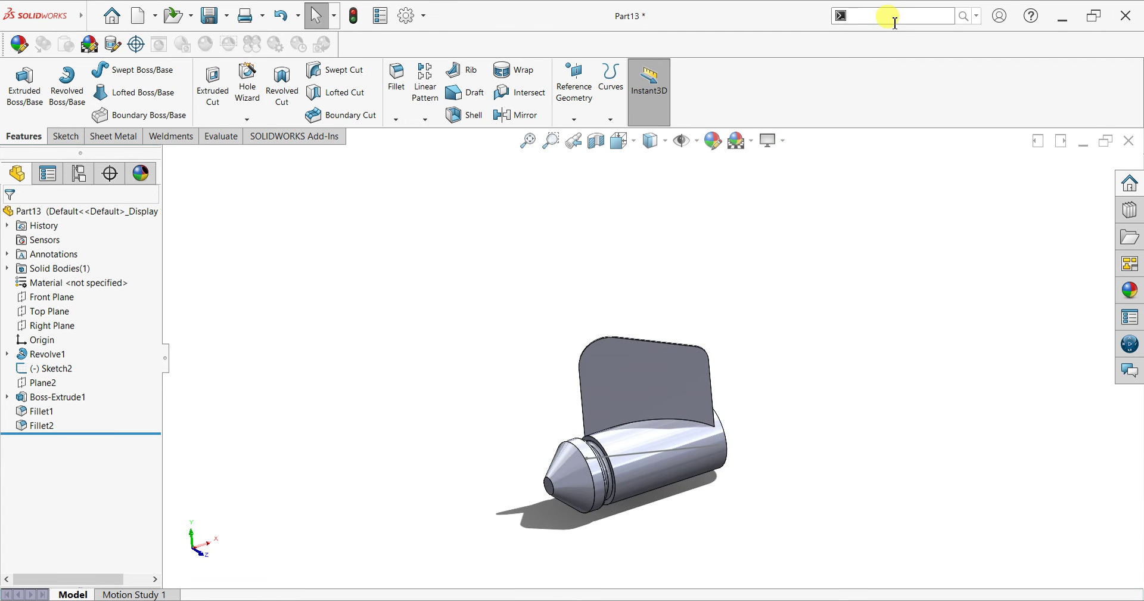
Apply a −45° Bending Flex to the body, after briefly trying Twisting
{"action": "type", "text": "flex"}
{"action": "left_click", "coordinate": [620, 375]}
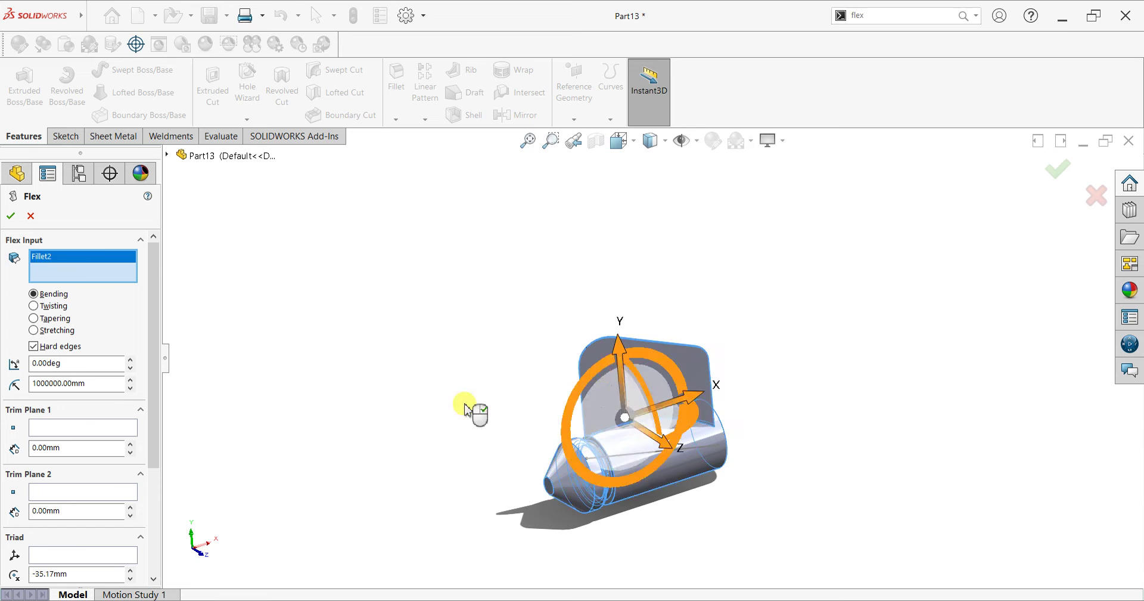
{"action": "left_click_drag", "start_coordinate": [82, 366], "coordinate": [25, 368]}
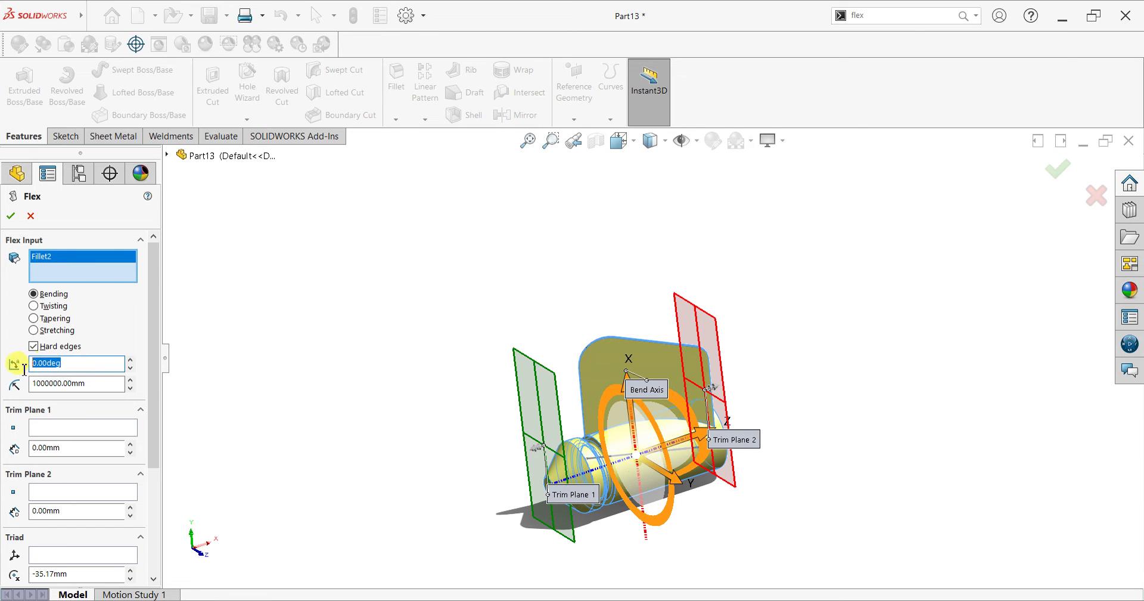
{"action": "type", "text": "-45"}
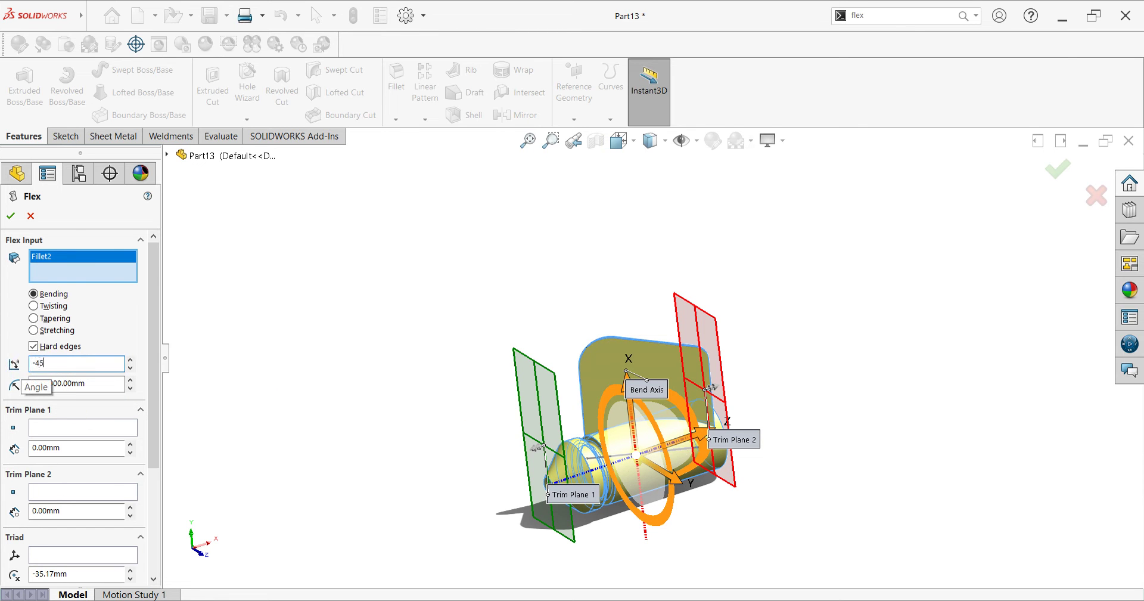
{"action": "key", "text": "Return"}
{"action": "mouse_move", "coordinate": [789, 464]}
{"action": "middle_mouse_down"}
{"action": "mouse_move", "coordinate": [735, 590]}
{"action": "mouse_move", "coordinate": [652, 395]}
{"action": "middle_mouse_up"}
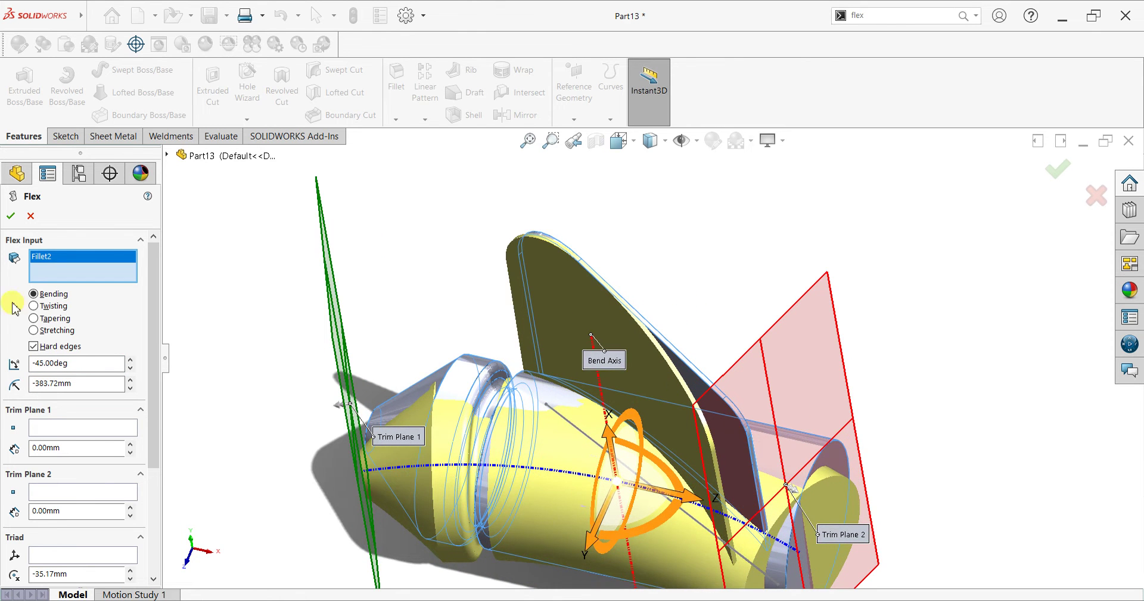
{"action": "left_click", "coordinate": [34, 305]}
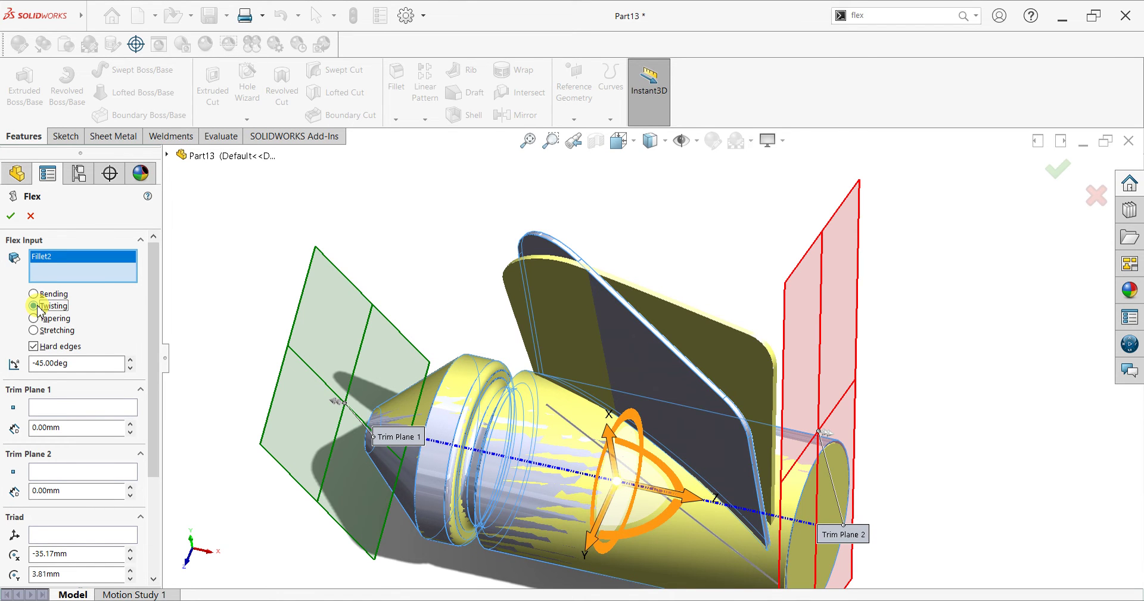
{"action": "left_click", "coordinate": [33, 294]}
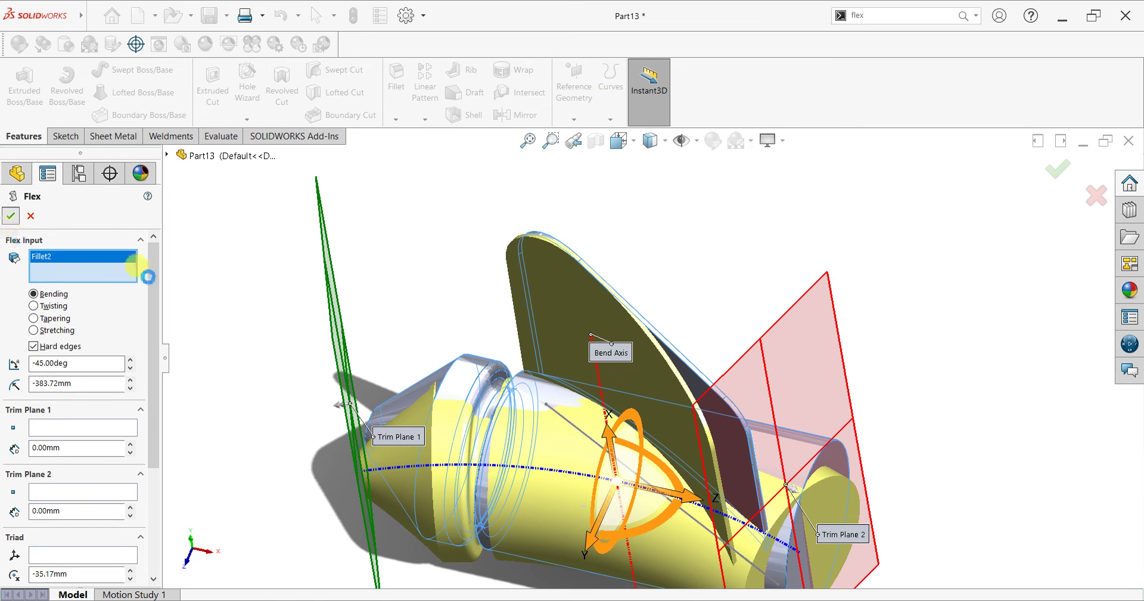
{"action": "left_click", "coordinate": [11, 215]}
{"action": "mouse_move", "coordinate": [779, 351]}
{"action": "middle_mouse_down"}
{"action": "mouse_move", "coordinate": [728, 350]}
{"action": "mouse_move", "coordinate": [762, 304]}
{"action": "mouse_move", "coordinate": [779, 301]}
{"action": "mouse_move", "coordinate": [766, 396]}
{"action": "mouse_move", "coordinate": [735, 455]}
{"action": "mouse_move", "coordinate": [736, 516]}
{"action": "mouse_move", "coordinate": [784, 391]}
{"action": "mouse_move", "coordinate": [734, 349]}
{"action": "middle_mouse_up"}
{"action": "scroll", "coordinate": [766, 396], "scroll_direction": "up", "scroll_amount": 3}
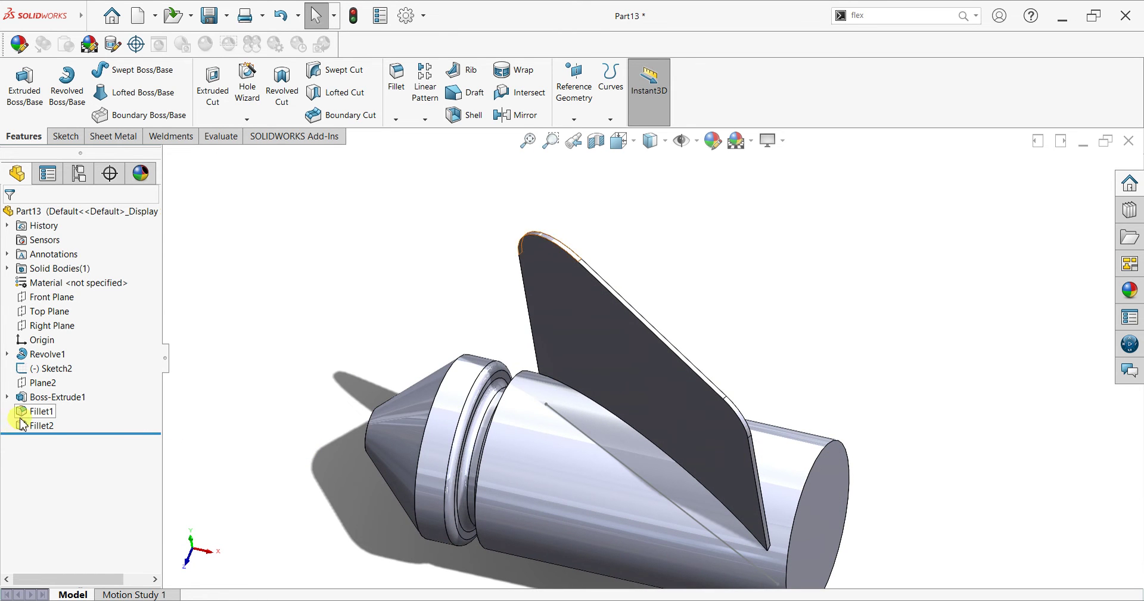
Edit Boss-Extrude1 to clear Merge result, making the blade a separate body
{"action": "left_click", "coordinate": [30, 399]}
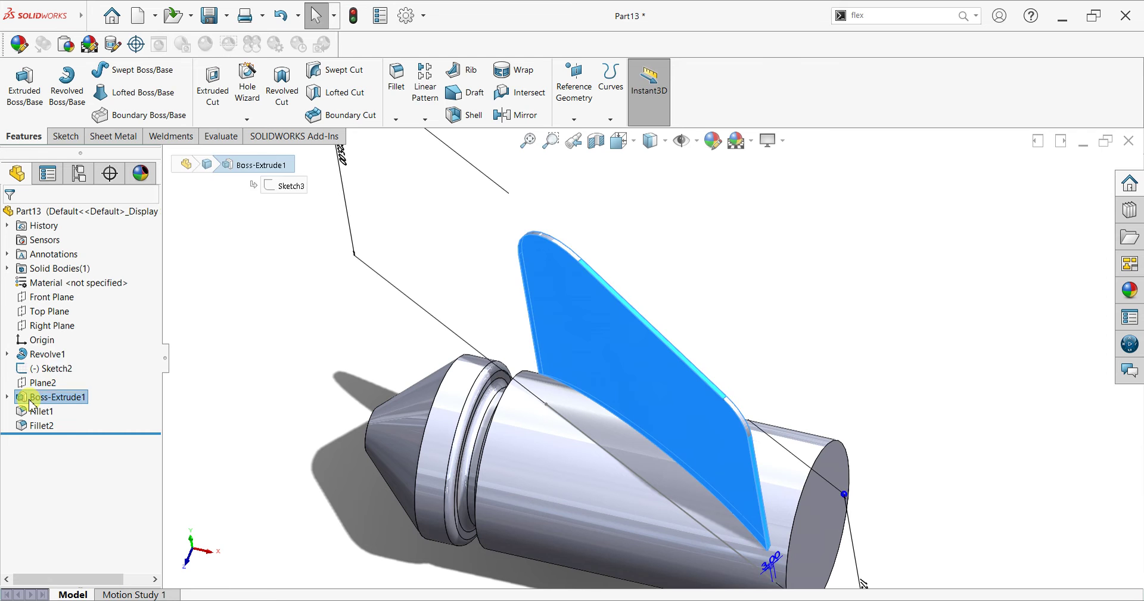
{"action": "right_click", "coordinate": [31, 399]}
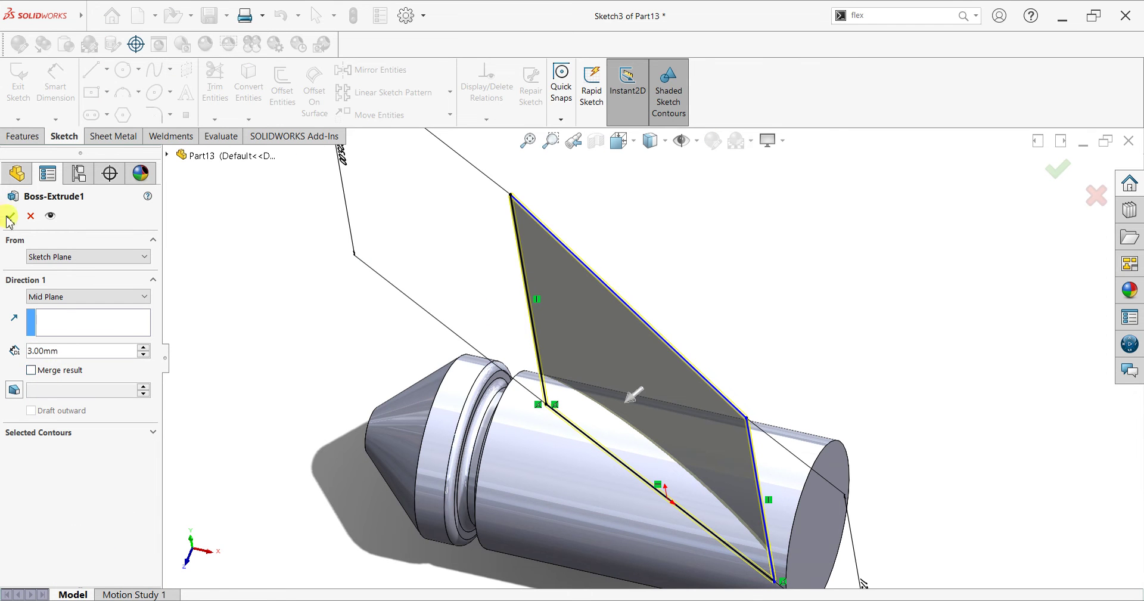
{"action": "left_click", "coordinate": [10, 218]}
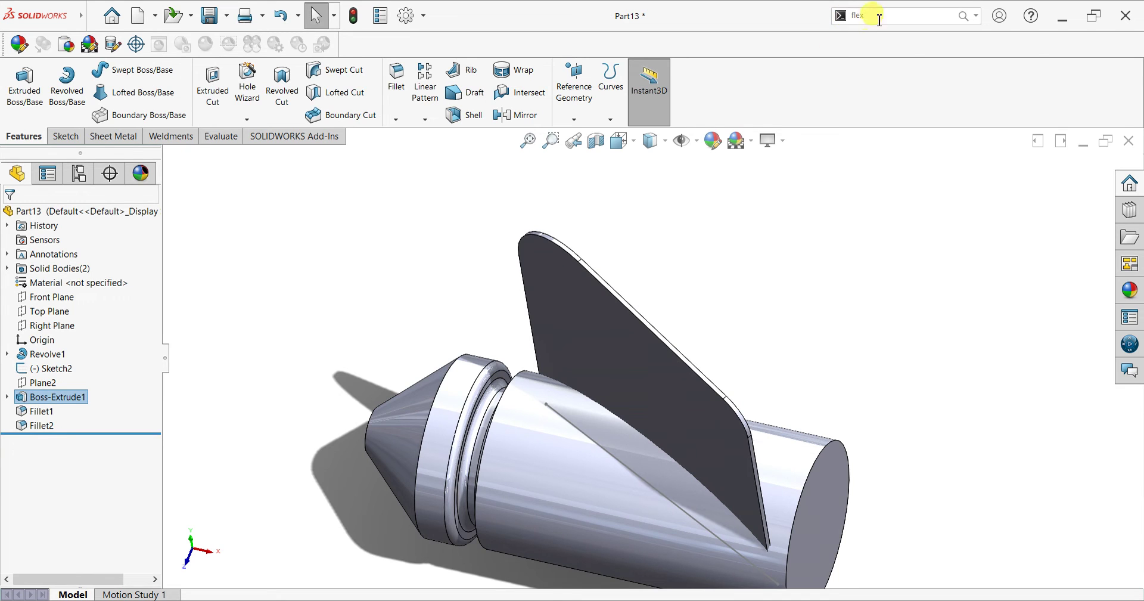
Flex only the separate fin body with a 45° bend (Flex2)
{"action": "left_click", "coordinate": [903, 36]}
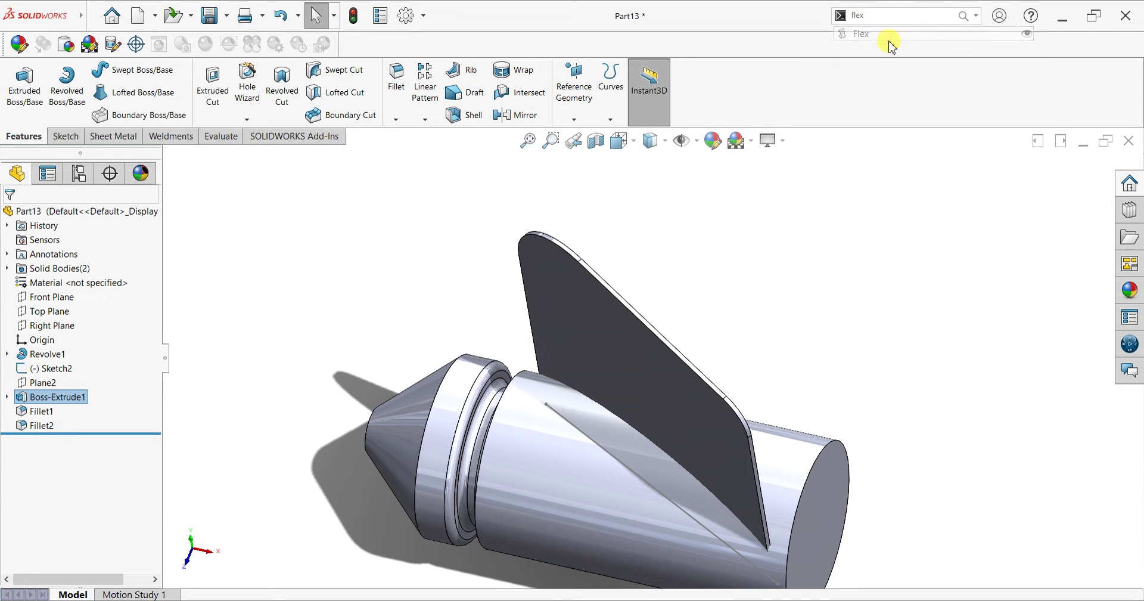
{"action": "left_click", "coordinate": [625, 329]}
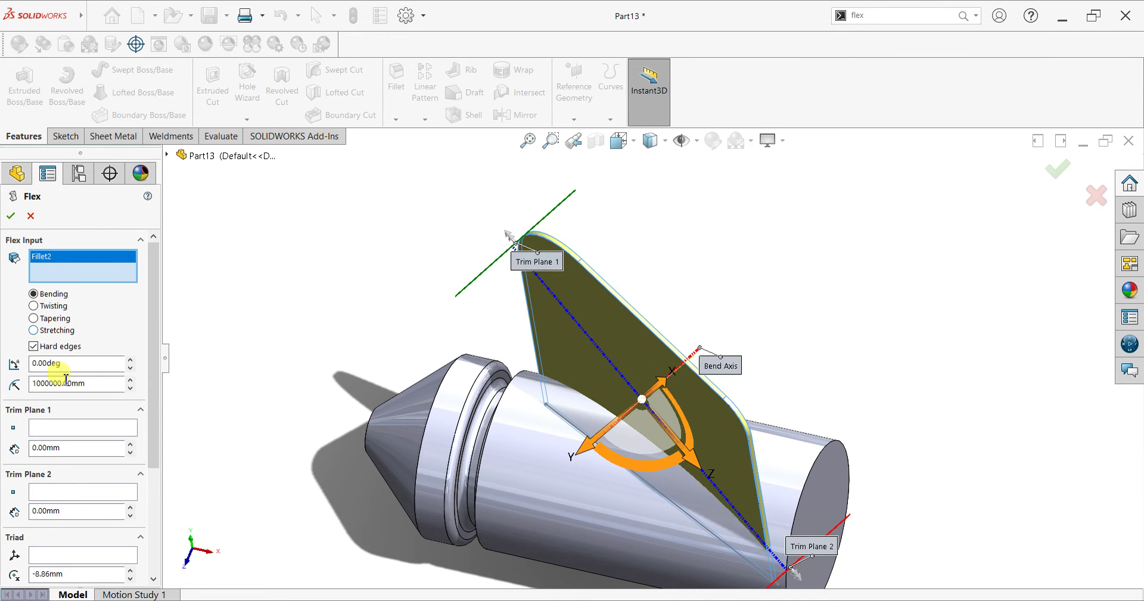
{"action": "left_click", "coordinate": [31, 364]}
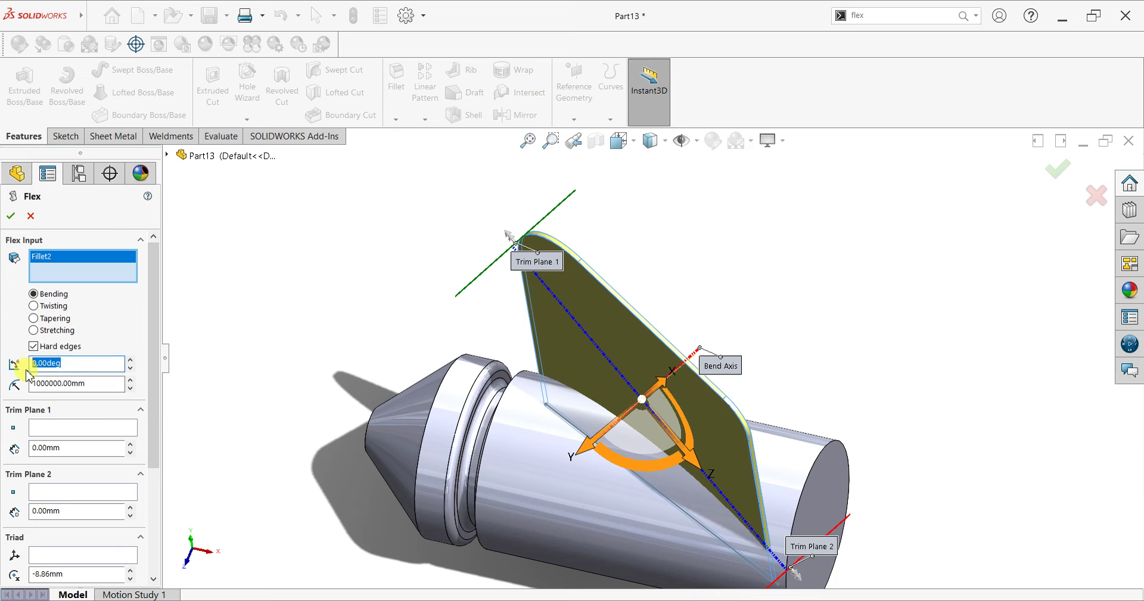
{"action": "type", "text": "45"}
{"action": "key", "text": "Return"}
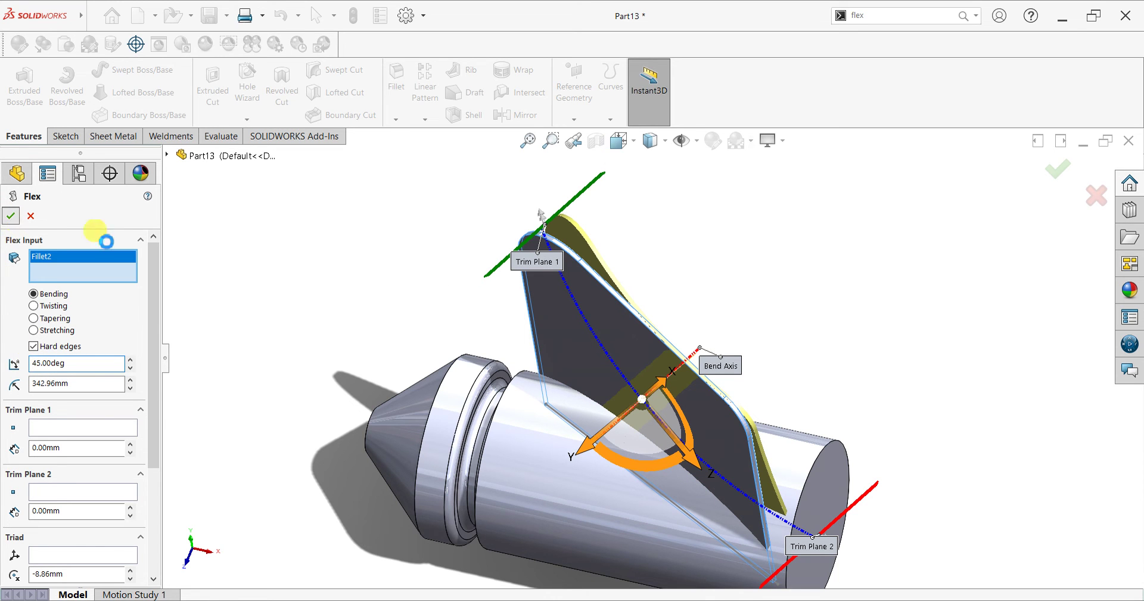
{"action": "key", "text": "Return"}
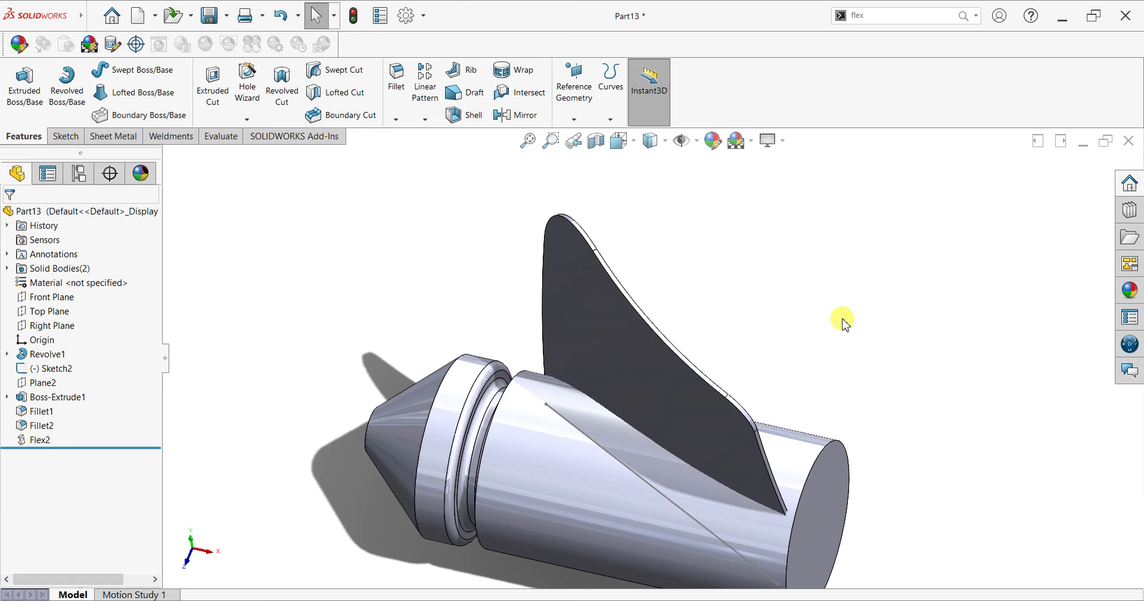
{"action": "mouse_move", "coordinate": [897, 441]}
{"action": "middle_mouse_down"}
{"action": "mouse_move", "coordinate": [908, 287]}
{"action": "mouse_move", "coordinate": [876, 335]}
{"action": "mouse_move", "coordinate": [886, 493]}
{"action": "mouse_move", "coordinate": [835, 478]}
{"action": "mouse_move", "coordinate": [812, 521]}
{"action": "mouse_move", "coordinate": [863, 473]}
{"action": "mouse_move", "coordinate": [911, 453]}
{"action": "mouse_move", "coordinate": [945, 529]}
{"action": "mouse_move", "coordinate": [900, 453]}
{"action": "middle_mouse_up"}
Twist the bent fin body 30° with a third Flex (Flex3)
{"action": "left_click", "coordinate": [961, 16]}
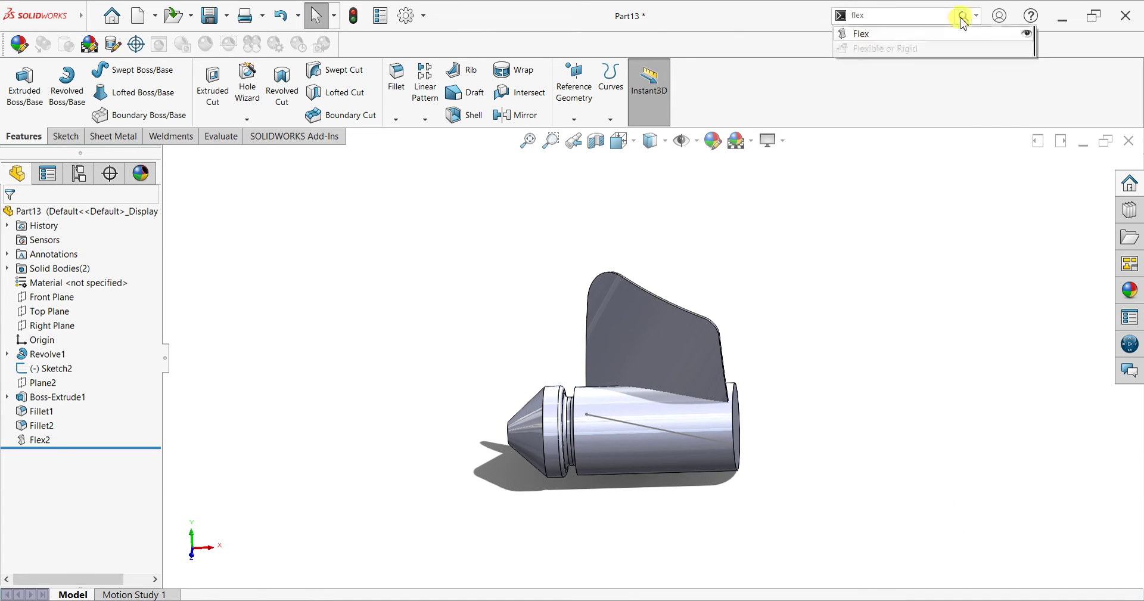
{"action": "left_click", "coordinate": [936, 35]}
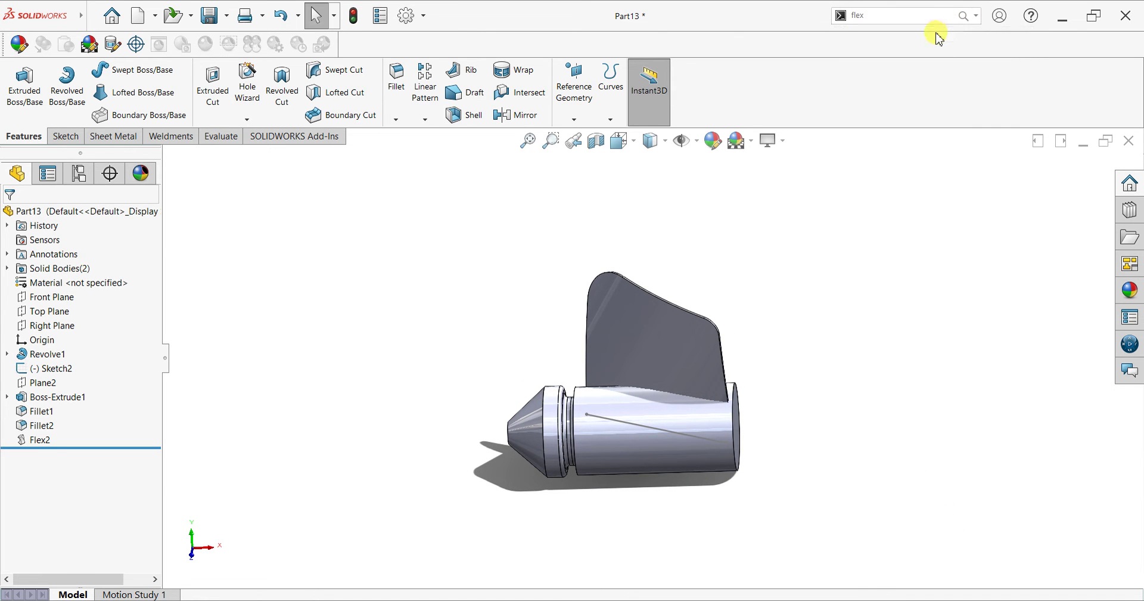
{"action": "left_click", "coordinate": [681, 324]}
{"action": "left_click", "coordinate": [129, 364]}
{"action": "left_click", "coordinate": [34, 306]}
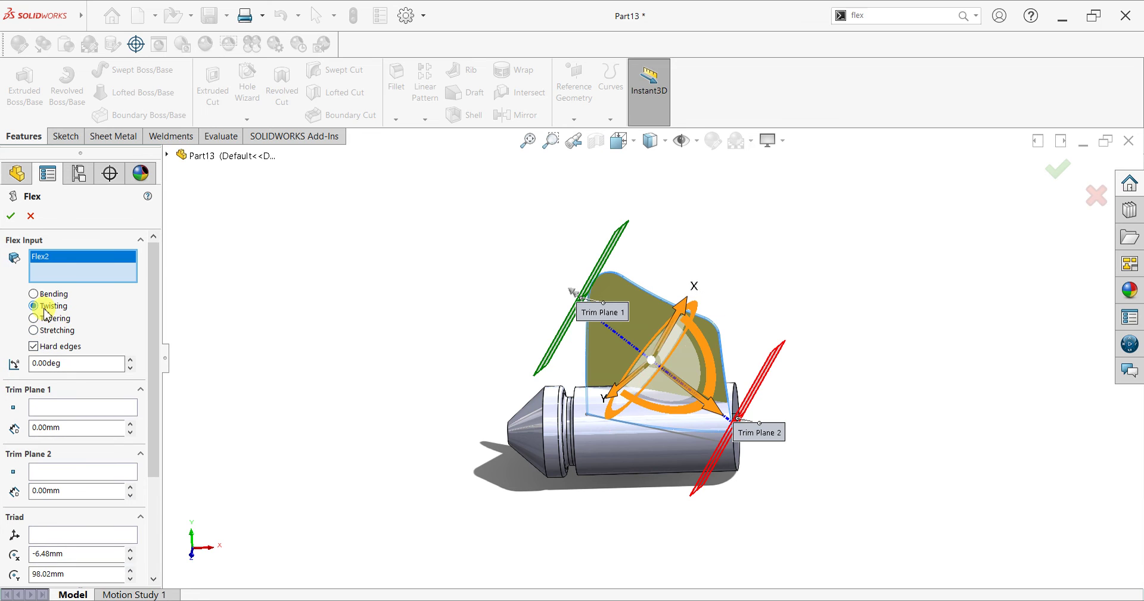
{"action": "double_click", "coordinate": [30, 364]}
{"action": "type", "text": "30"}
{"action": "key", "text": "Return"}
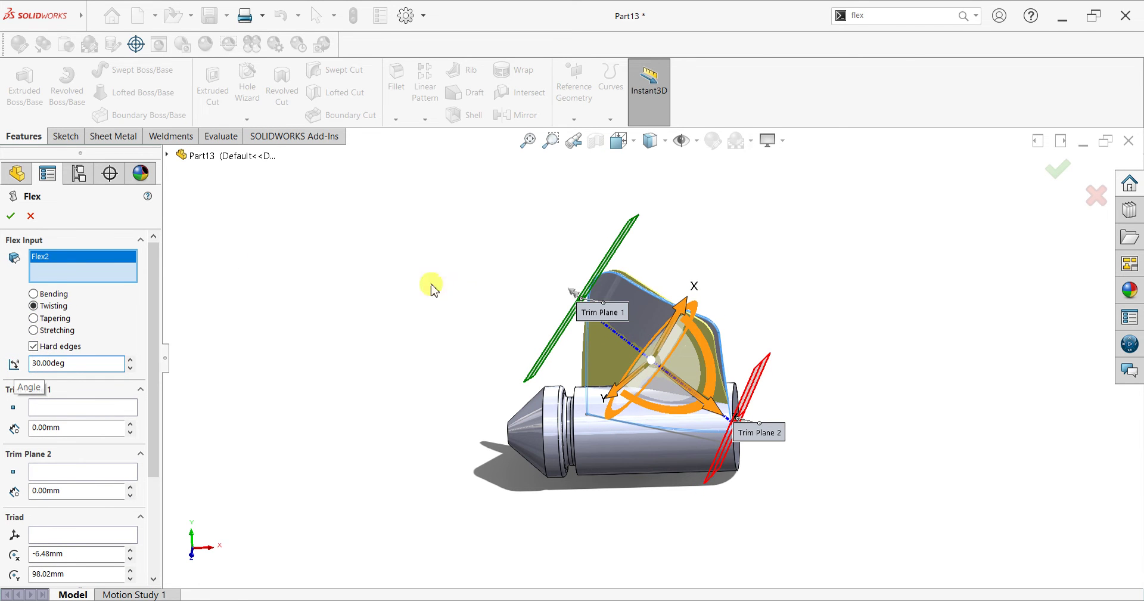
{"action": "middle_click_drag", "start_coordinate": [650, 358], "coordinate": [660, 361]}
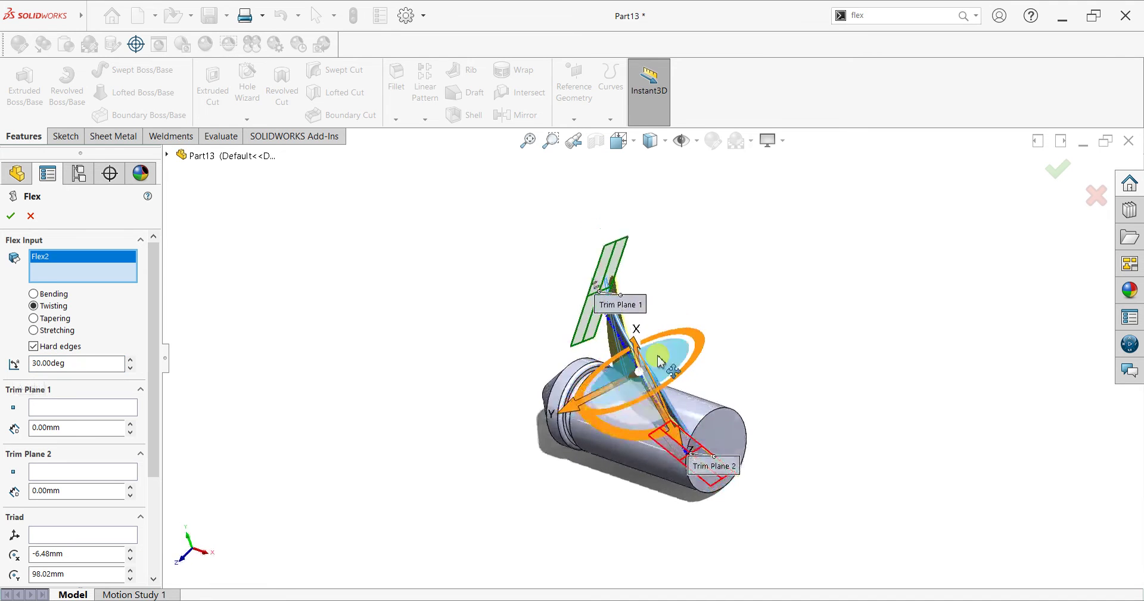
{"action": "scroll", "coordinate": [660, 361], "scroll_direction": "down", "scroll_amount": 3}
{"action": "left_click", "coordinate": [12, 216]}
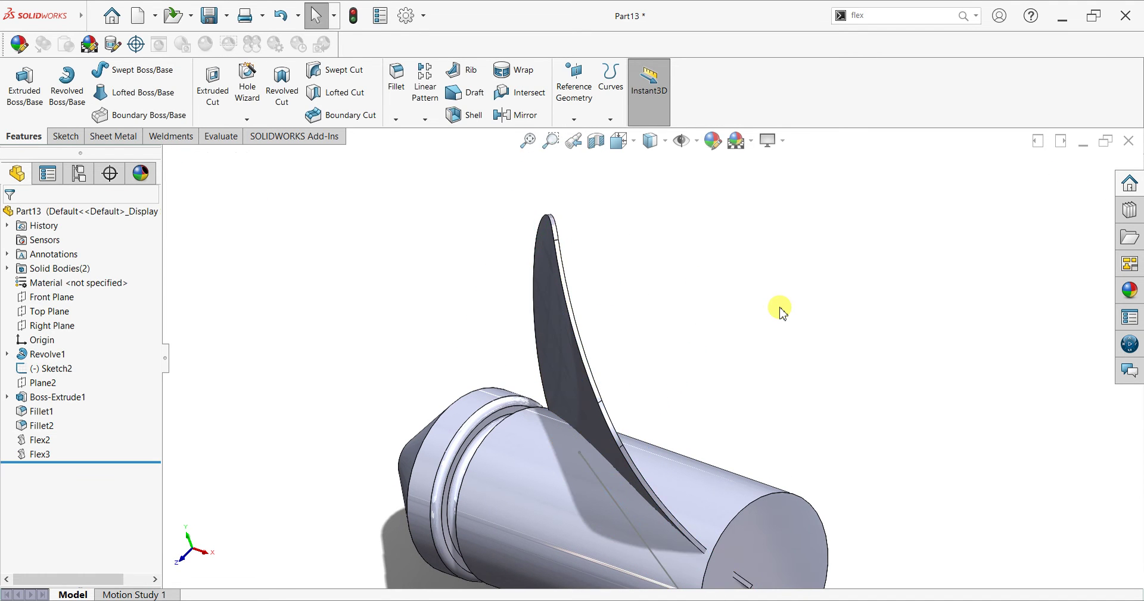
{"action": "mouse_move", "coordinate": [781, 371]}
{"action": "middle_mouse_down"}
{"action": "mouse_move", "coordinate": [739, 425]}
{"action": "mouse_move", "coordinate": [741, 363]}
{"action": "mouse_move", "coordinate": [822, 317]}
{"action": "mouse_move", "coordinate": [876, 350]}
{"action": "mouse_move", "coordinate": [827, 459]}
{"action": "mouse_move", "coordinate": [773, 455]}
{"action": "middle_mouse_up"}
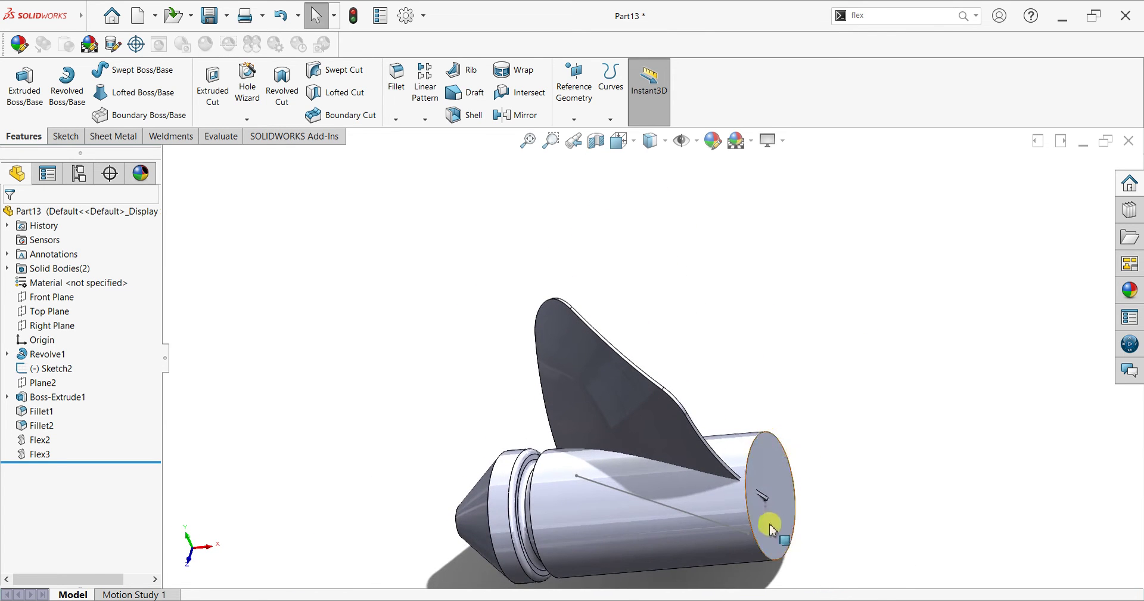
{"action": "scroll", "coordinate": [757, 504], "scroll_direction": "down", "scroll_amount": 3}
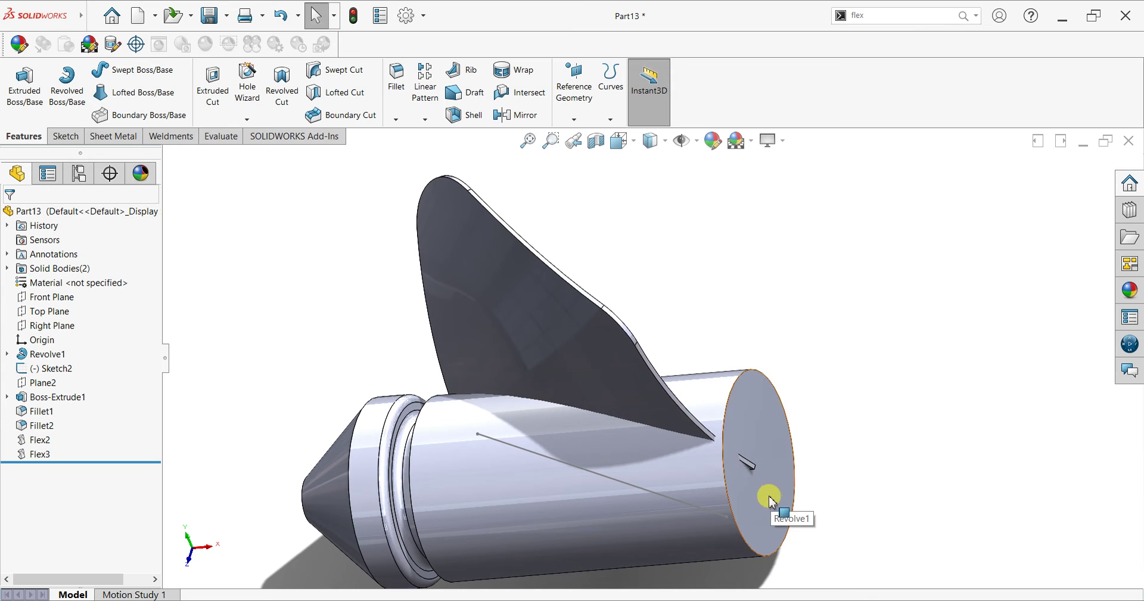
{"action": "left_click", "coordinate": [771, 500]}
{"action": "key", "text": "ctrl+8"}
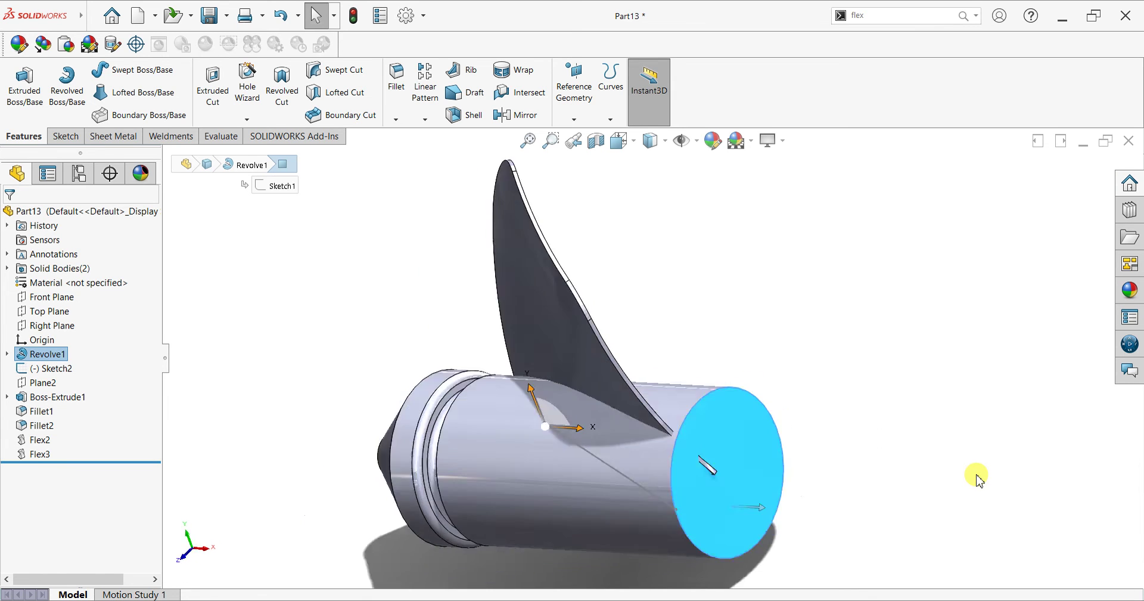
{"action": "left_click", "coordinate": [866, 459]}
{"action": "mouse_move", "coordinate": [764, 447]}
{"action": "middle_mouse_down"}
{"action": "mouse_move", "coordinate": [900, 506]}
{"action": "mouse_move", "coordinate": [918, 387]}
{"action": "middle_mouse_up"}
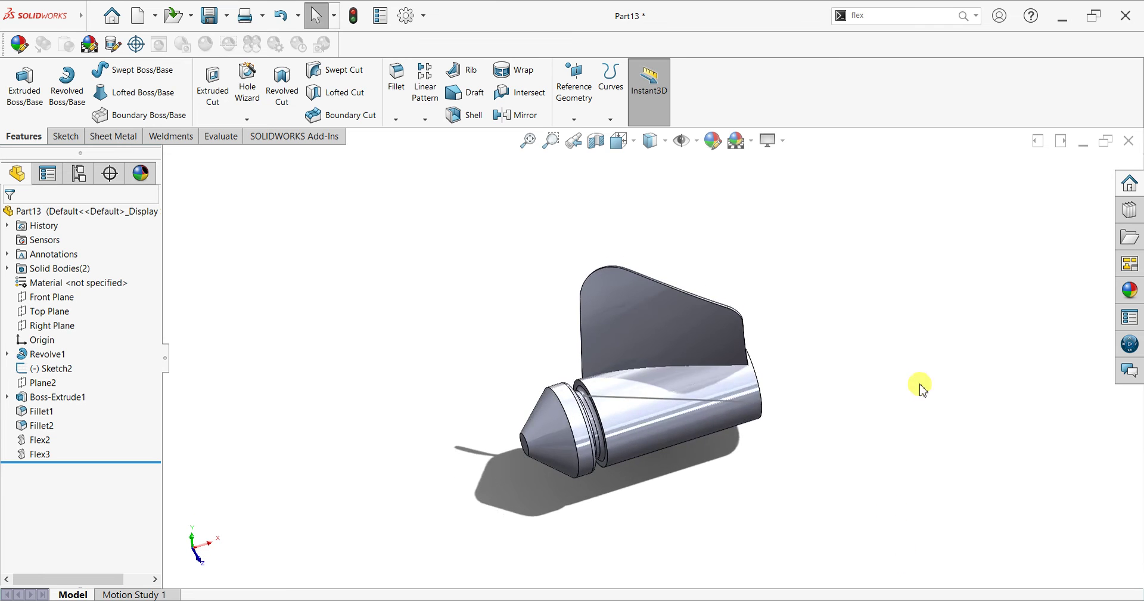
{"action": "scroll", "coordinate": [777, 376], "scroll_direction": "down", "scroll_amount": 3}
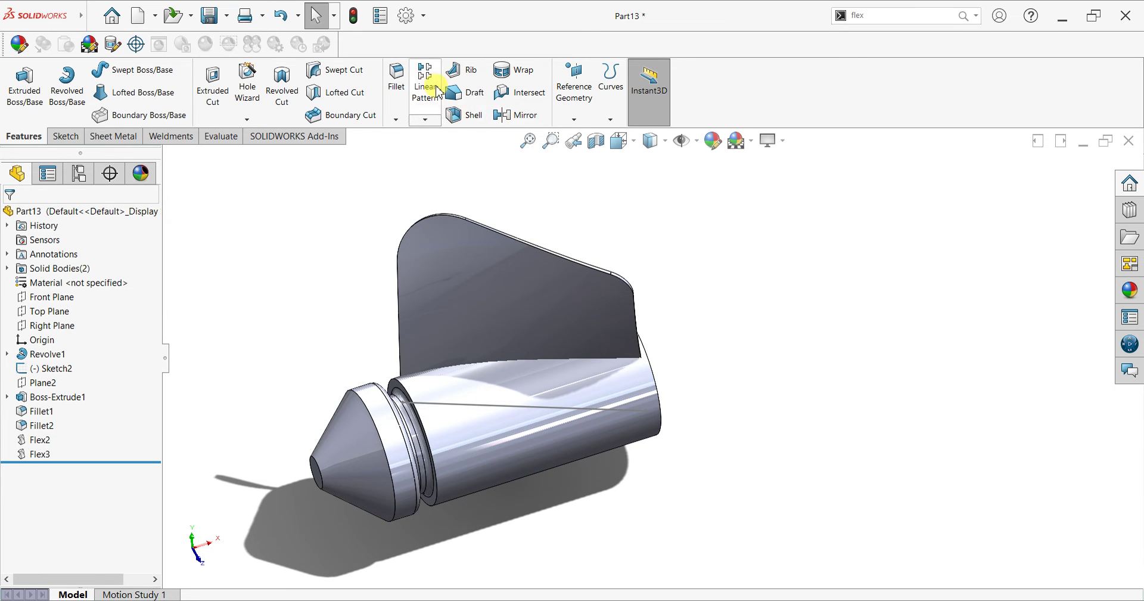
{"action": "left_click", "coordinate": [423, 120]}
Circular-pattern the Flex3 fin body 8 times around the hub ring edge axis
{"action": "left_click", "coordinate": [432, 153]}
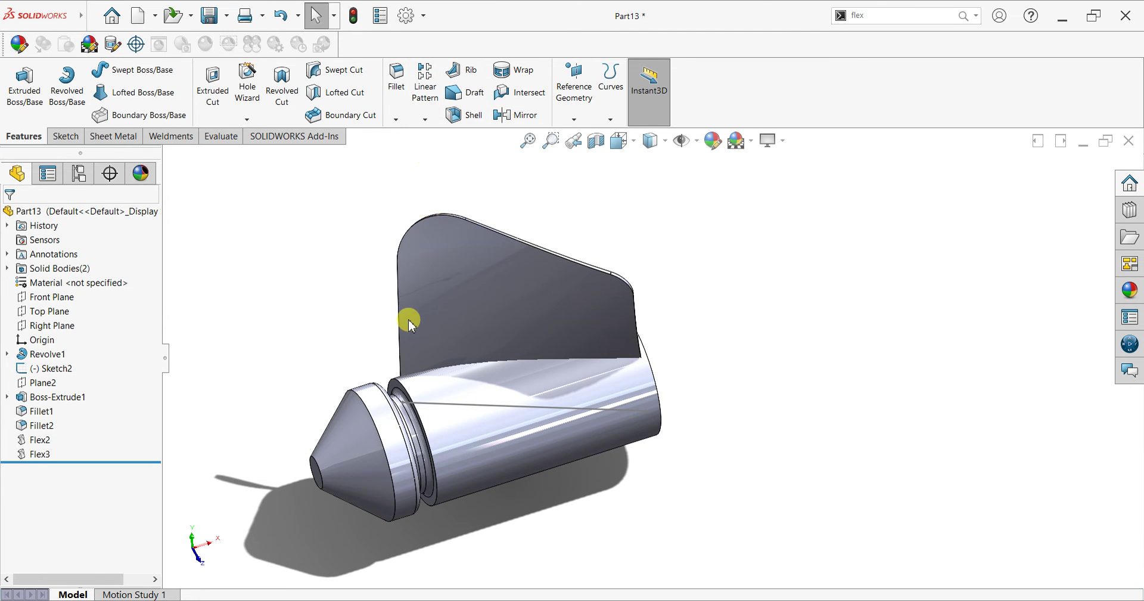
{"action": "left_click", "coordinate": [72, 262]}
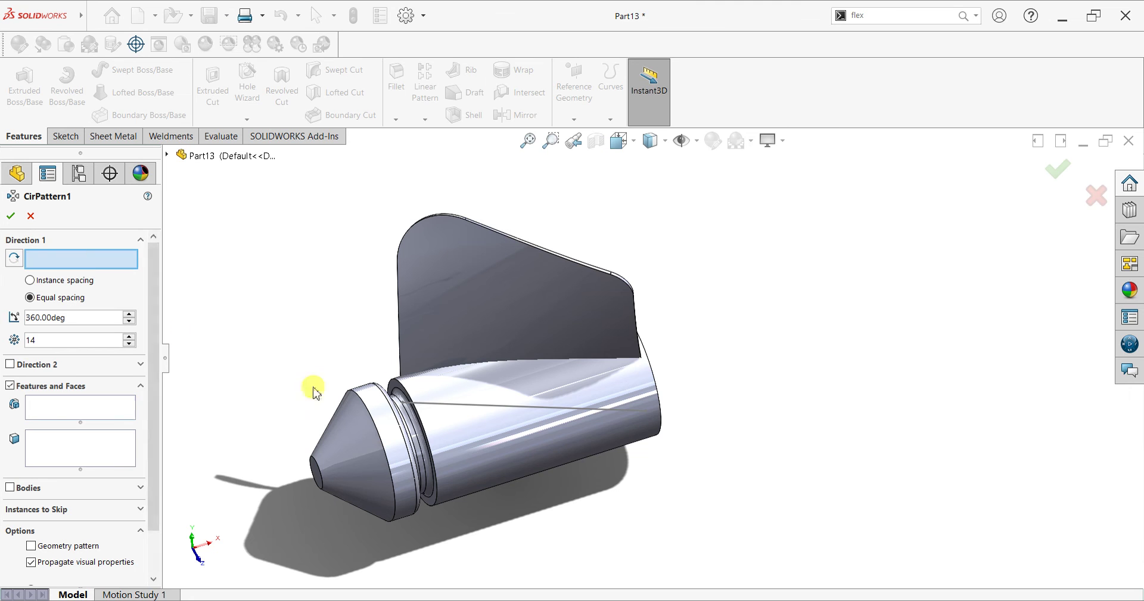
{"action": "left_click", "coordinate": [395, 387]}
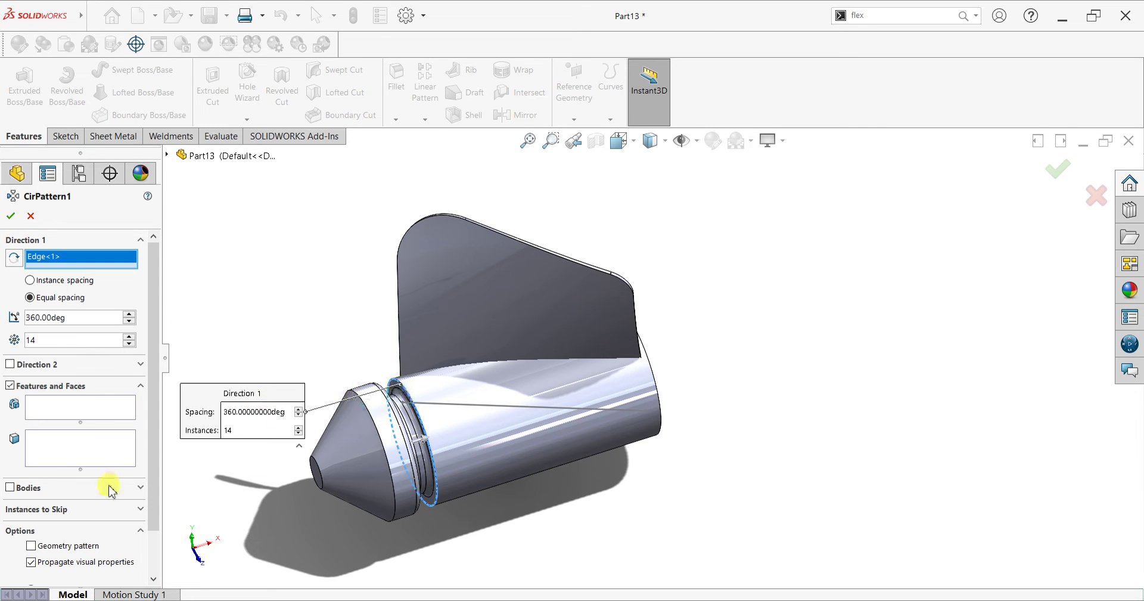
{"action": "left_click", "coordinate": [81, 410]}
{"action": "left_click", "coordinate": [542, 266]}
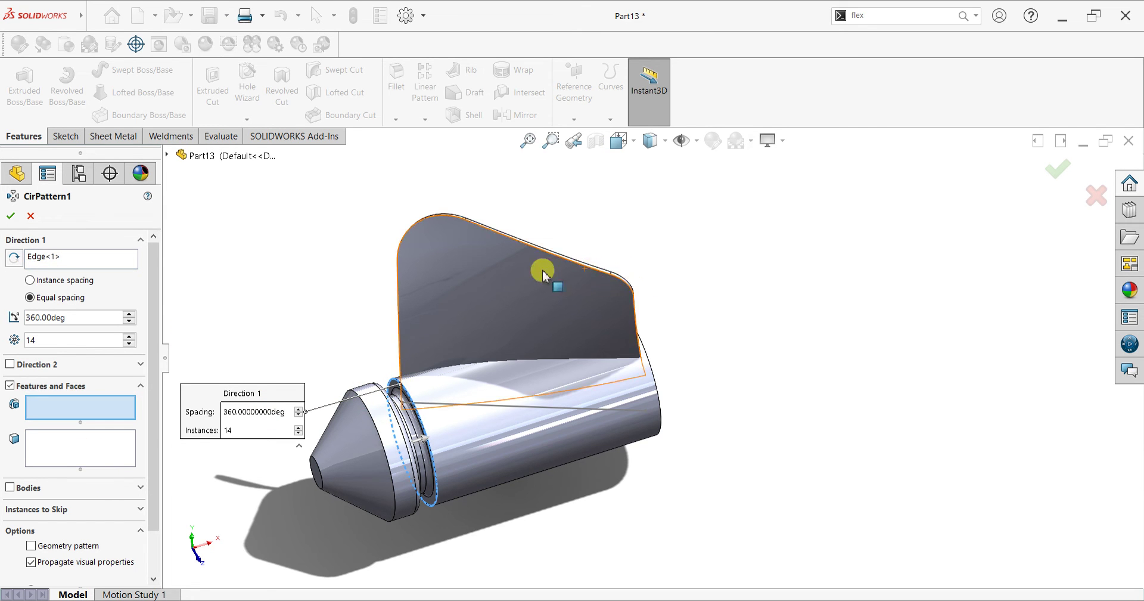
{"action": "left_click", "coordinate": [650, 322]}
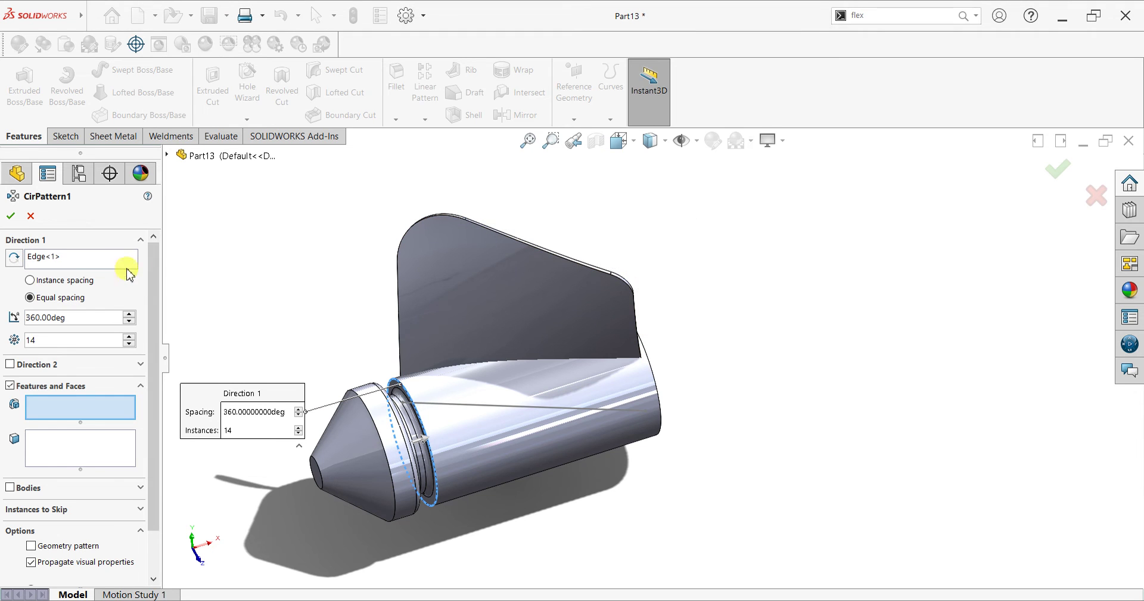
{"action": "left_click", "coordinate": [10, 488]}
{"action": "left_click", "coordinate": [545, 295]}
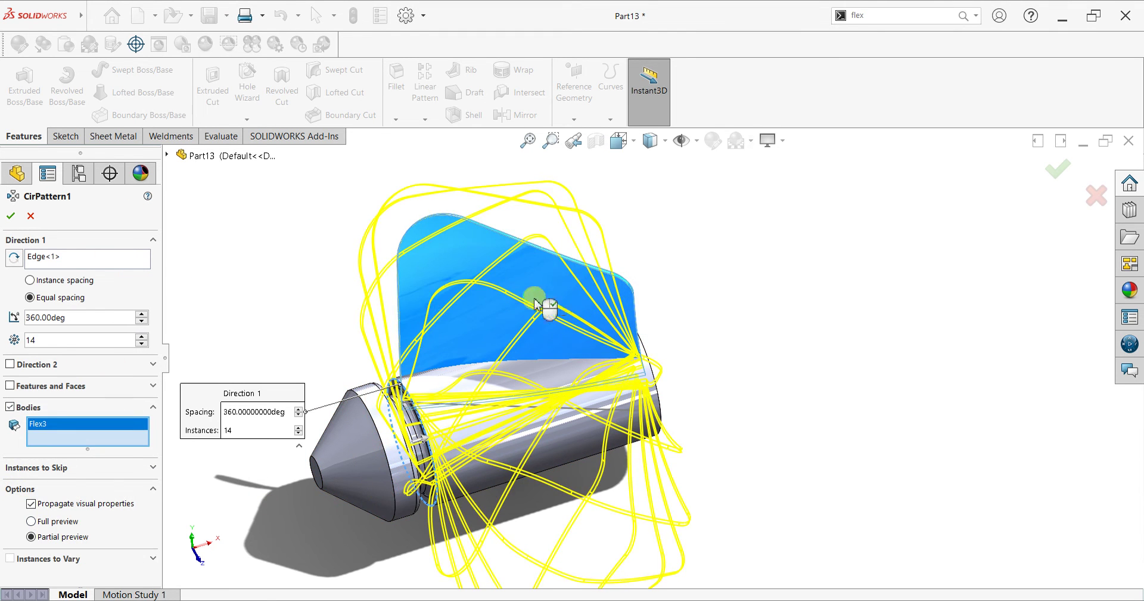
{"action": "middle_click_drag", "start_coordinate": [690, 550], "coordinate": [593, 549]}
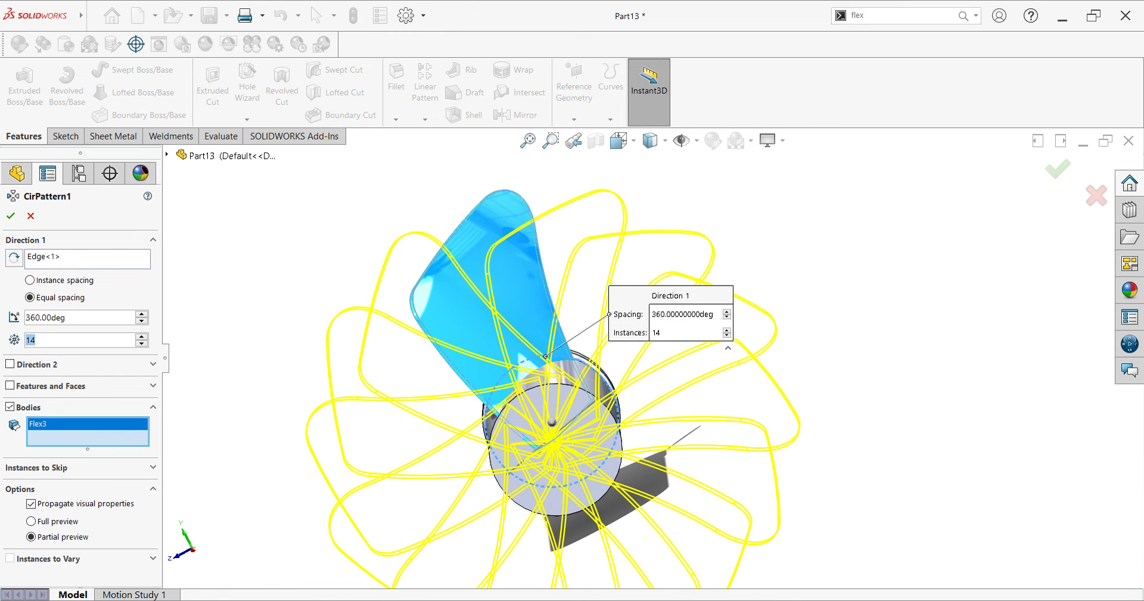
{"action": "type", "text": "8"}
{"action": "key", "text": "Return"}
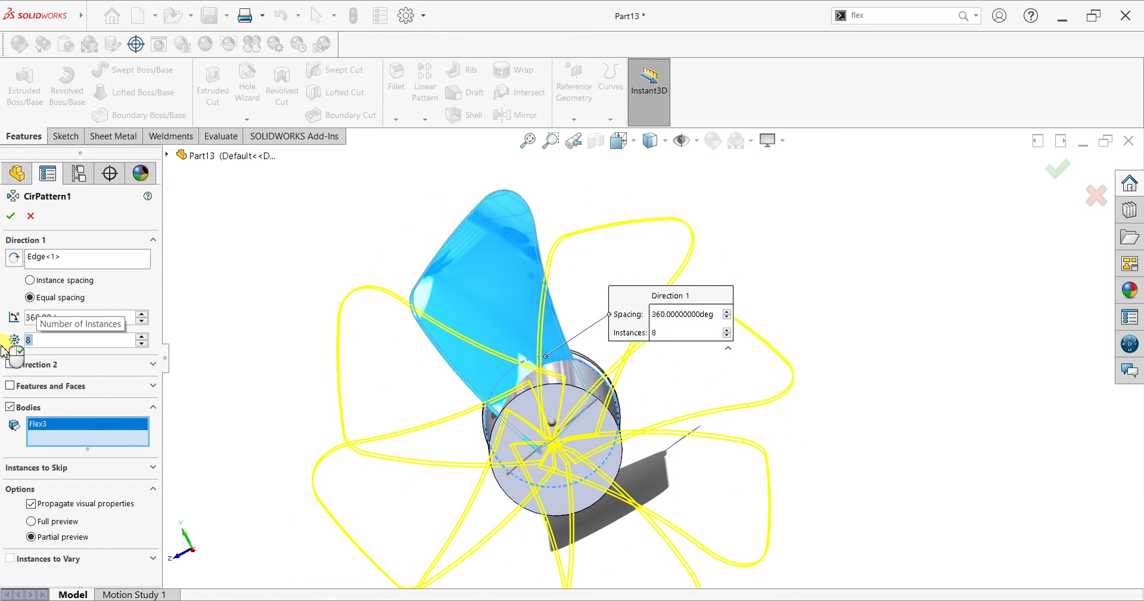
{"action": "middle_click_drag", "start_coordinate": [507, 417], "coordinate": [587, 384]}
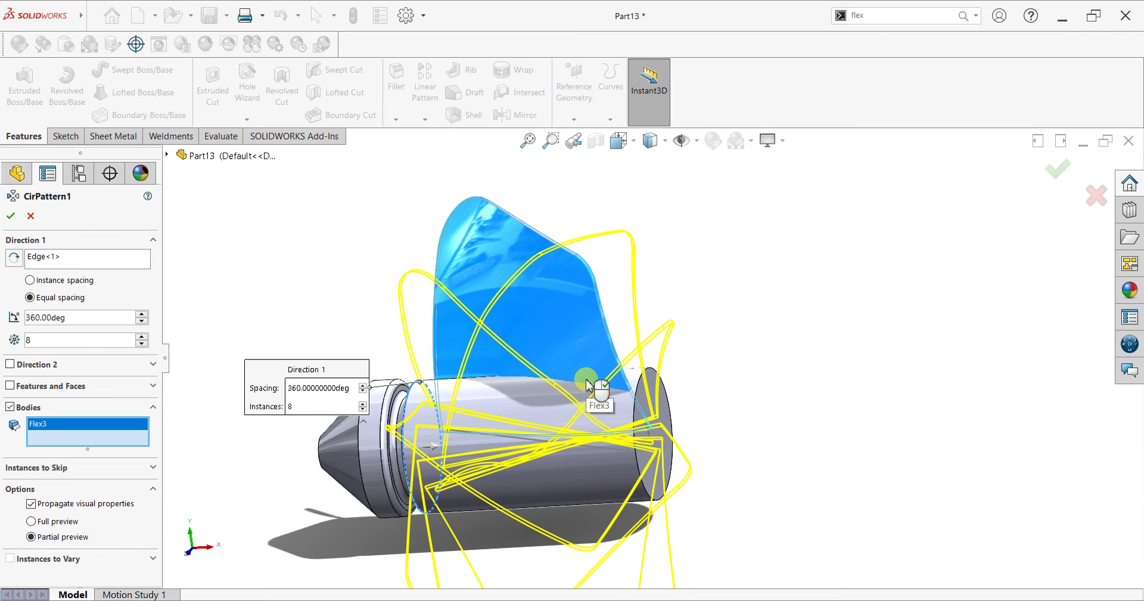
{"action": "left_click", "coordinate": [12, 216]}
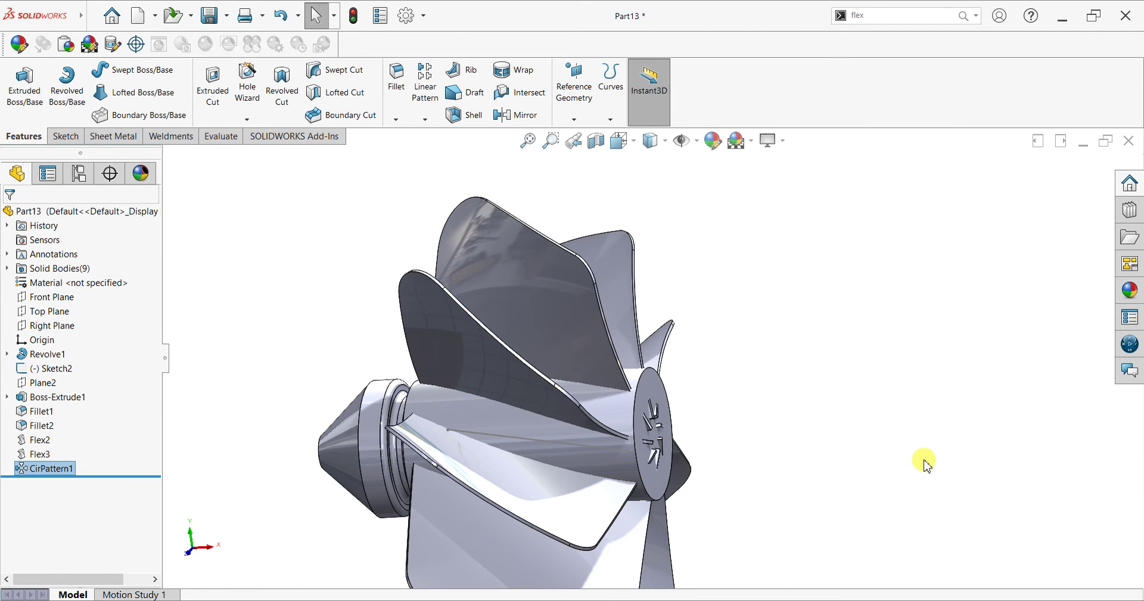
{"action": "scroll", "coordinate": [800, 426], "scroll_direction": "up", "scroll_amount": 2}
Sketch a radius-58 circle centred on the hub's end face
{"action": "mouse_move", "coordinate": [662, 416]}
{"action": "middle_mouse_down"}
{"action": "mouse_move", "coordinate": [801, 432]}
{"action": "mouse_move", "coordinate": [679, 396]}
{"action": "middle_mouse_up"}
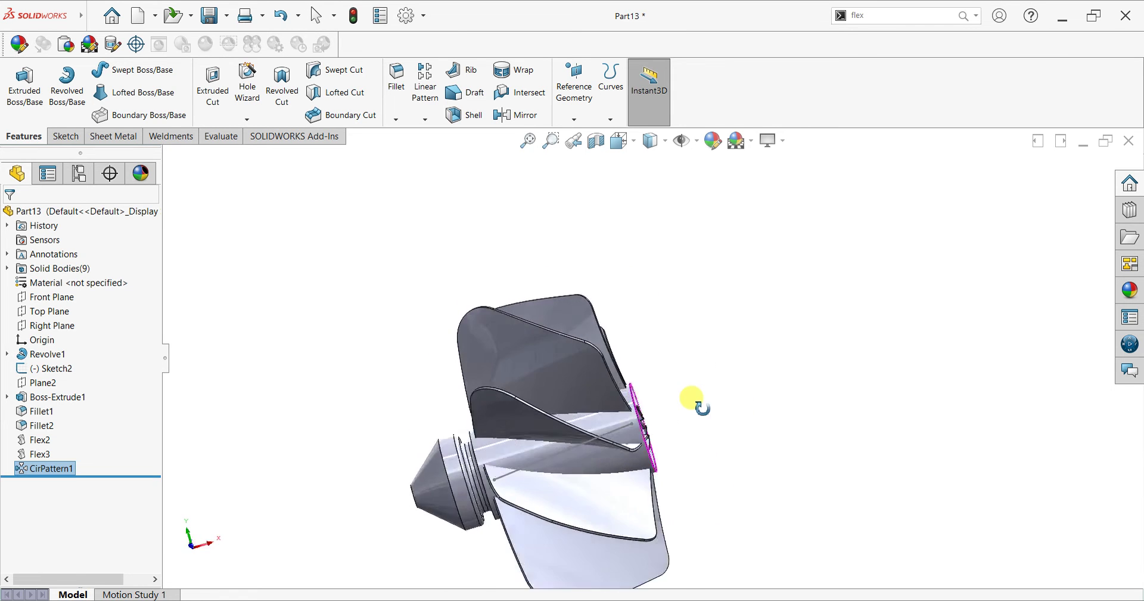
{"action": "left_click", "coordinate": [691, 398]}
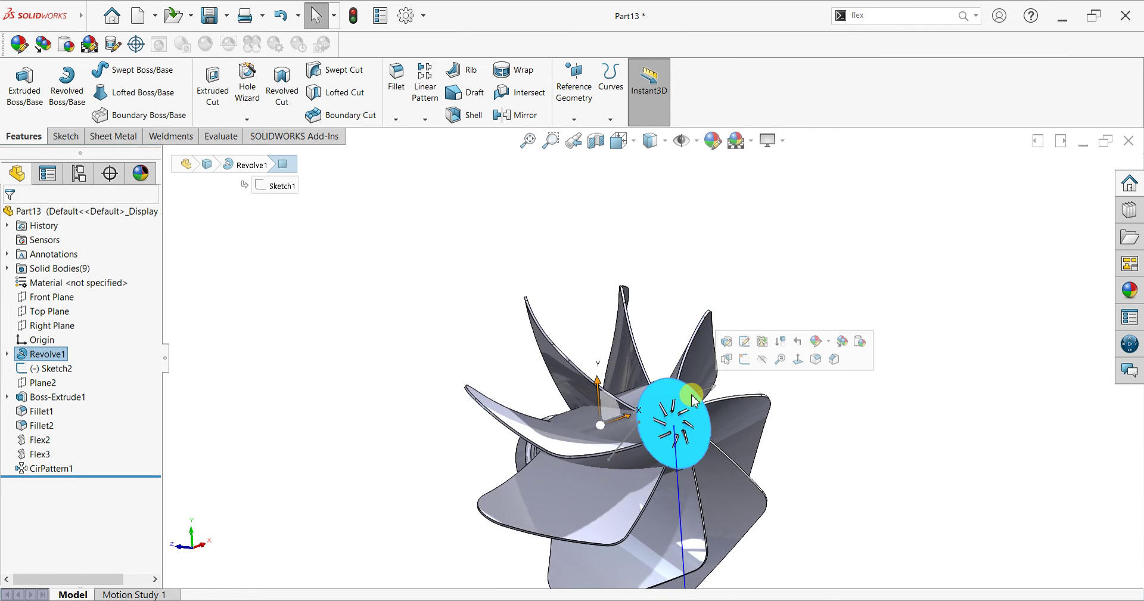
{"action": "key", "text": "ctrl+8"}
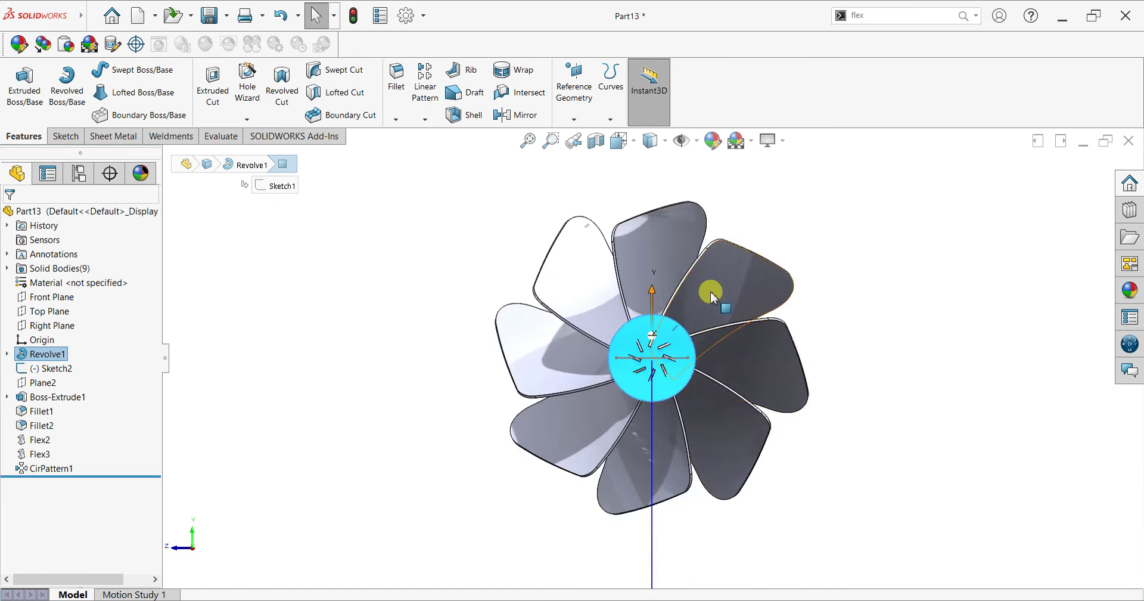
{"action": "scroll", "coordinate": [715, 244], "scroll_direction": "down", "scroll_amount": 3}
{"action": "left_click", "coordinate": [64, 136]}
{"action": "left_click", "coordinate": [18, 80]}
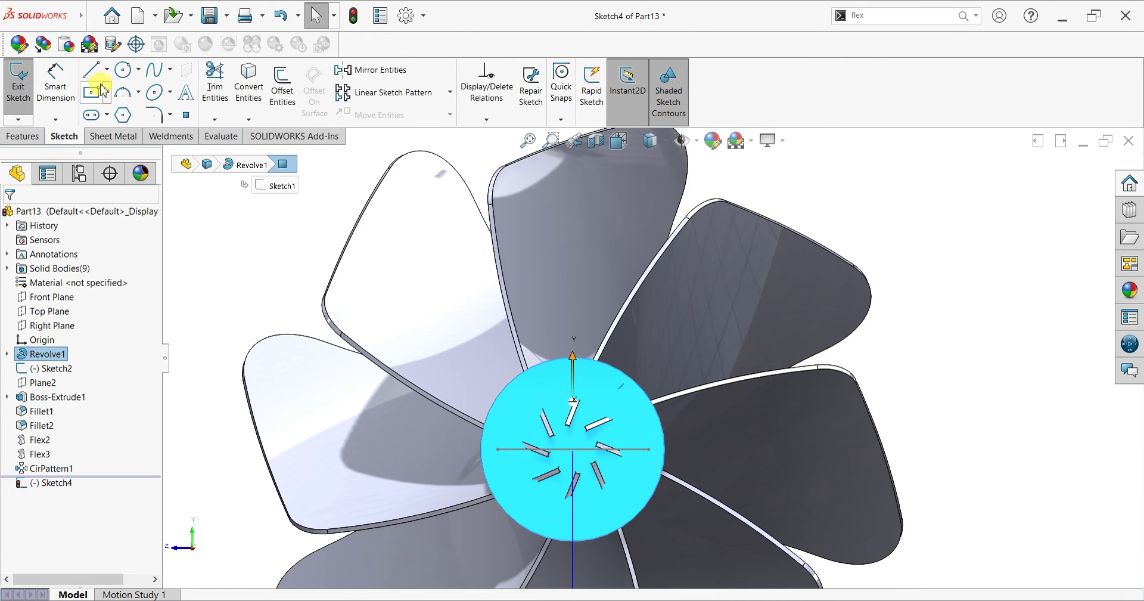
{"action": "left_click", "coordinate": [123, 77]}
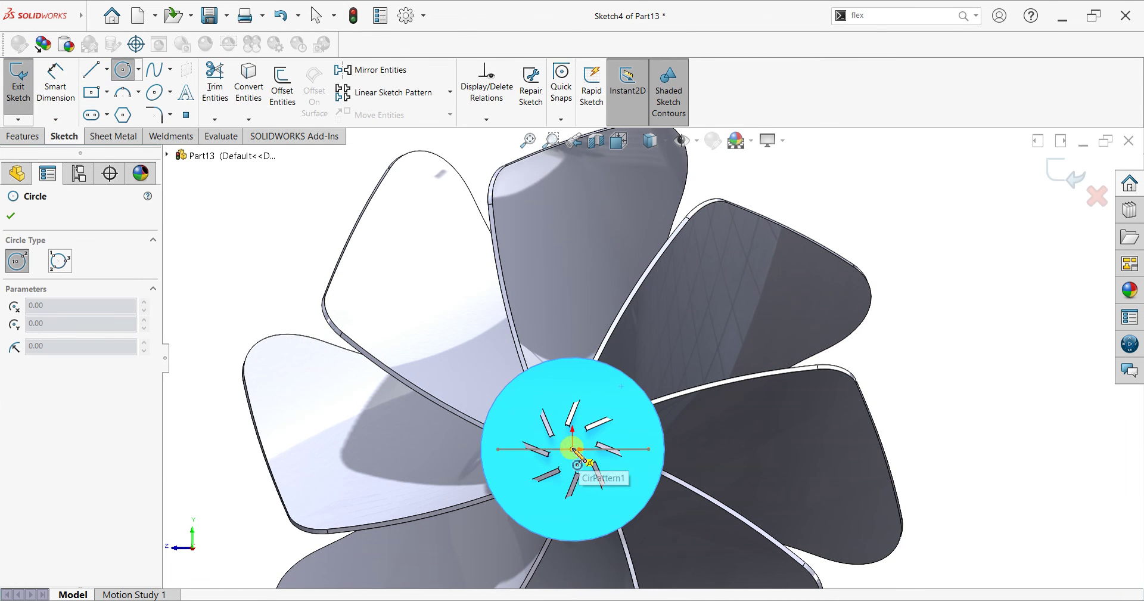
{"action": "left_click", "coordinate": [573, 449]}
{"action": "left_click", "coordinate": [602, 370]}
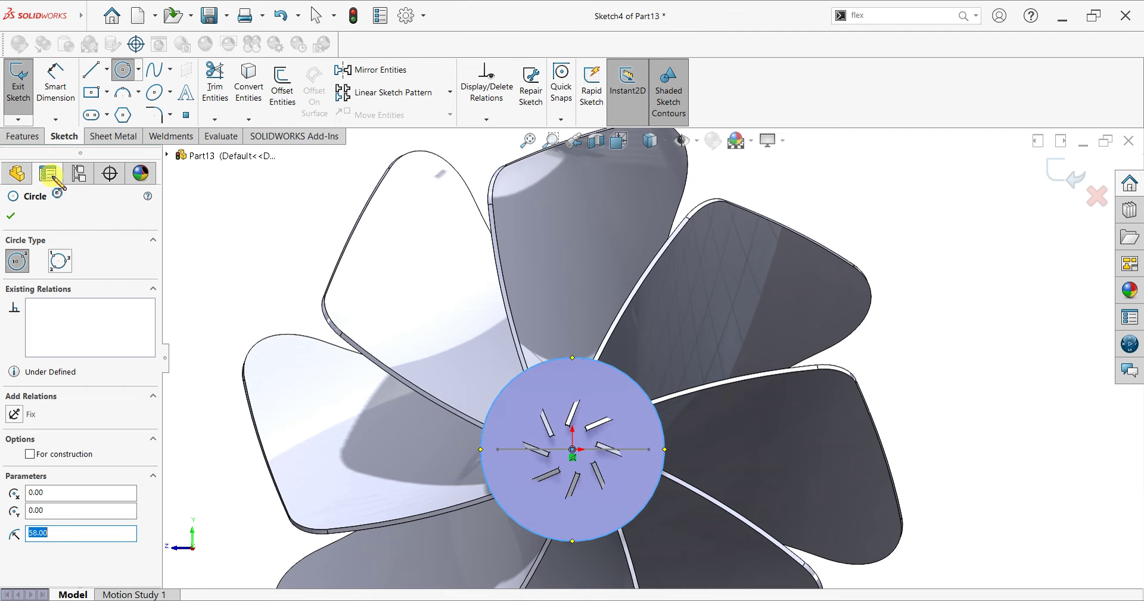
Extrude-cut the circle Through All in the reversed direction
{"action": "left_click", "coordinate": [23, 135]}
{"action": "left_click", "coordinate": [212, 83]}
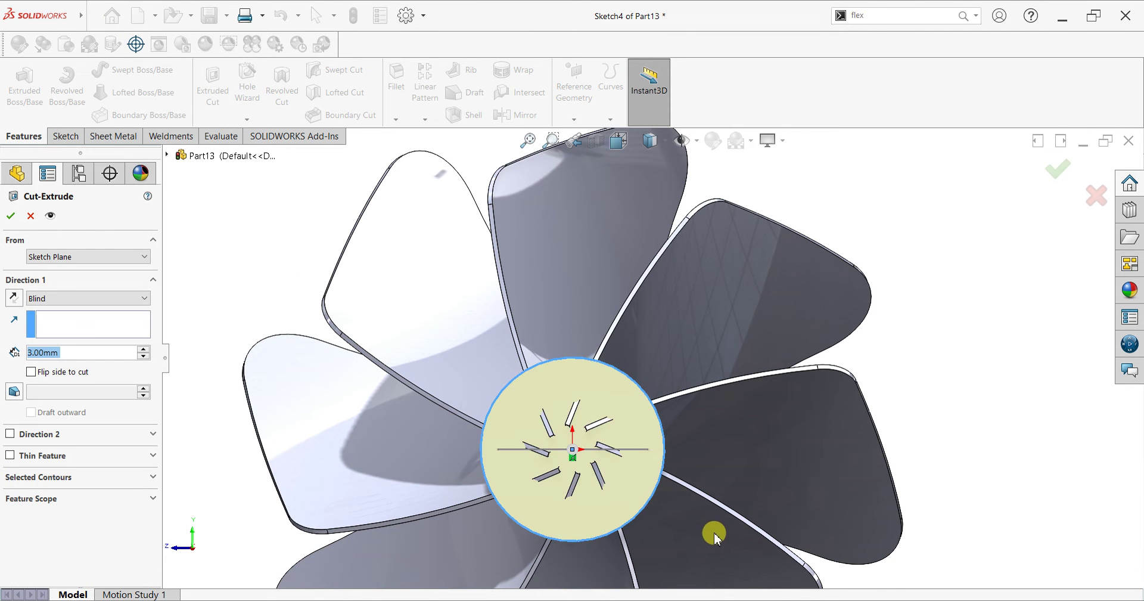
{"action": "scroll", "coordinate": [748, 536], "scroll_direction": "up", "scroll_amount": 3}
{"action": "mouse_move", "coordinate": [669, 464]}
{"action": "middle_mouse_down"}
{"action": "mouse_move", "coordinate": [784, 518]}
{"action": "mouse_move", "coordinate": [718, 418]}
{"action": "mouse_move", "coordinate": [748, 475]}
{"action": "mouse_move", "coordinate": [67, 339]}
{"action": "middle_mouse_up"}
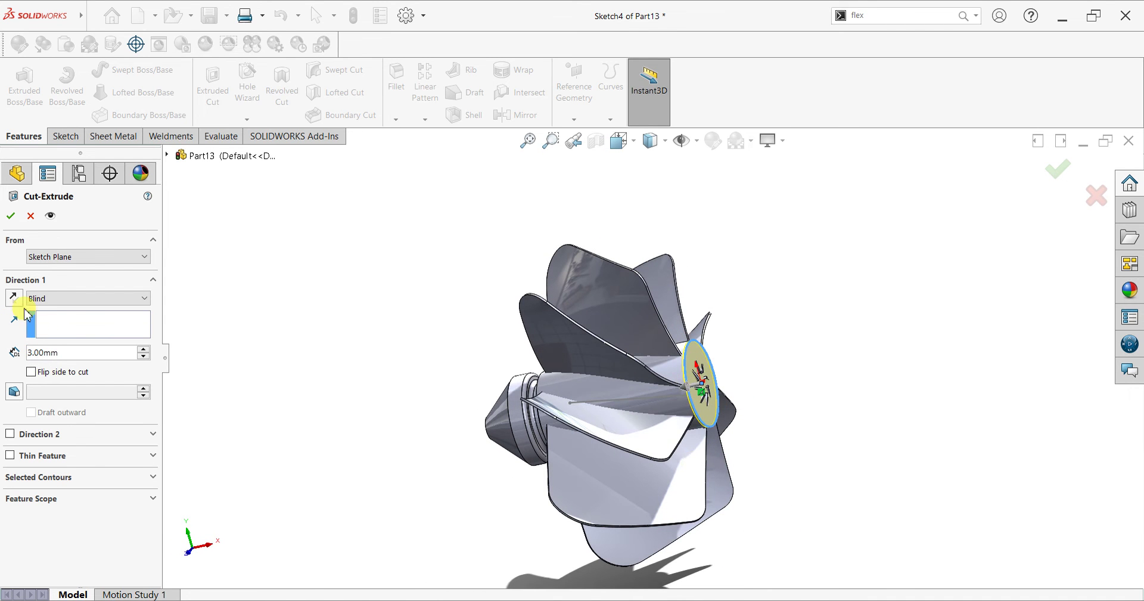
{"action": "left_click", "coordinate": [71, 297]}
{"action": "left_click", "coordinate": [72, 306]}
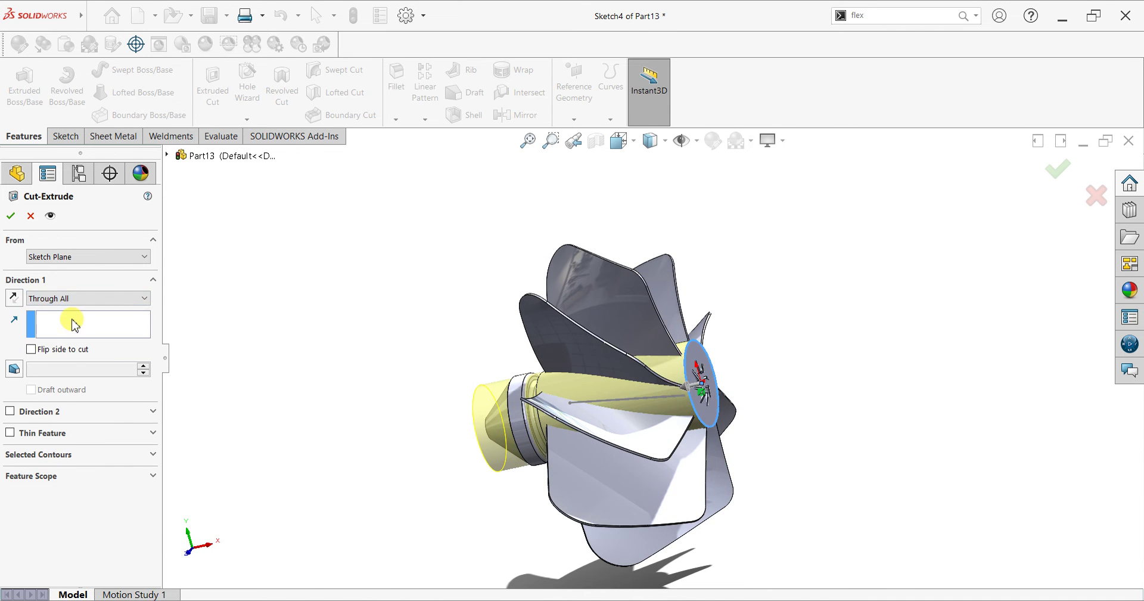
{"action": "left_click", "coordinate": [14, 298]}
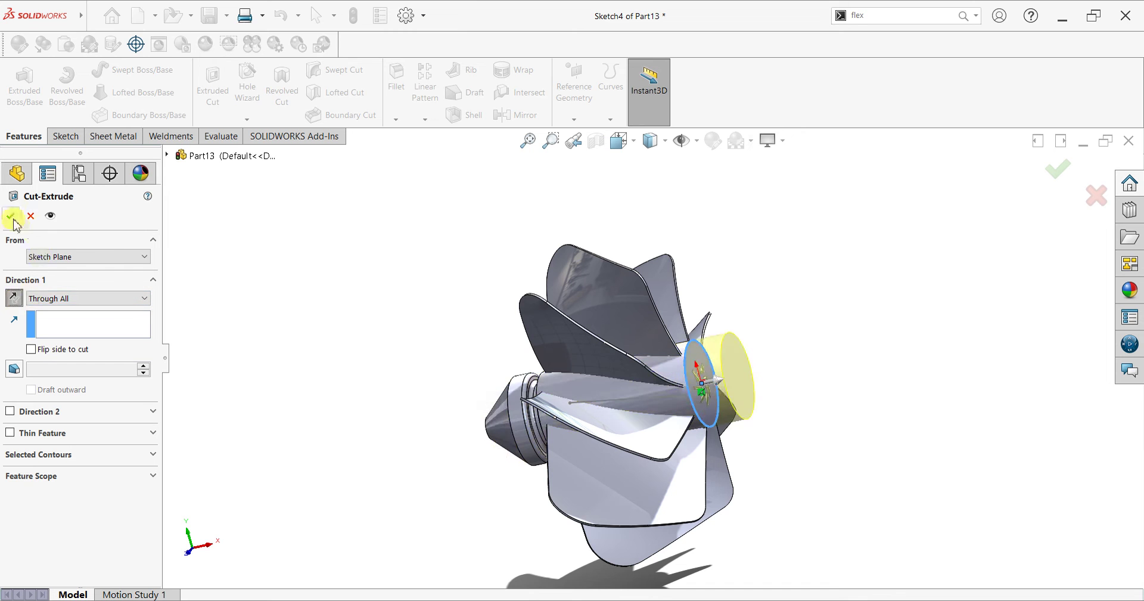
{"action": "key", "text": "Return"}
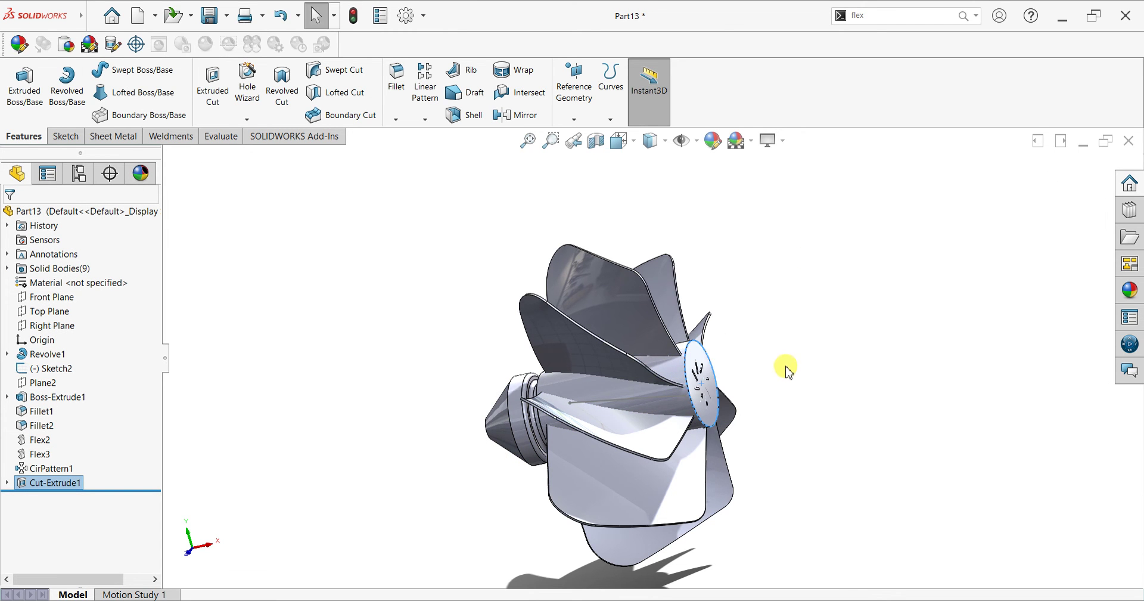
Orbit the fan to inspect the cut, then select the hub's front face
{"action": "middle_click_drag", "start_coordinate": [773, 366], "coordinate": [736, 429]}
{"action": "scroll", "coordinate": [747, 444], "scroll_direction": "down", "scroll_amount": 5}
{"action": "scroll", "coordinate": [715, 429], "scroll_direction": "down", "scroll_amount": 2}
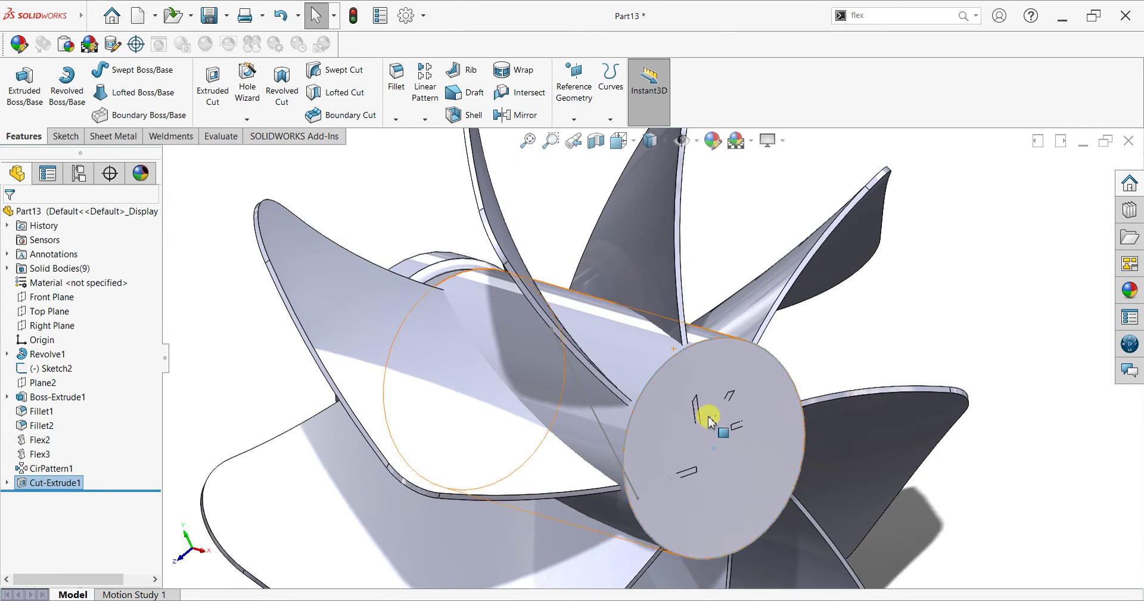
{"action": "scroll", "coordinate": [736, 411], "scroll_direction": "down", "scroll_amount": 2}
{"action": "mouse_move", "coordinate": [734, 408]}
{"action": "middle_mouse_down"}
{"action": "mouse_move", "coordinate": [723, 415]}
{"action": "mouse_move", "coordinate": [822, 375]}
{"action": "middle_mouse_up"}
{"action": "scroll", "coordinate": [884, 424], "scroll_direction": "up", "scroll_amount": 5}
{"action": "mouse_move", "coordinate": [846, 450]}
{"action": "middle_mouse_down"}
{"action": "mouse_move", "coordinate": [771, 401]}
{"action": "mouse_move", "coordinate": [703, 401]}
{"action": "mouse_move", "coordinate": [789, 388]}
{"action": "mouse_move", "coordinate": [904, 411]}
{"action": "mouse_move", "coordinate": [722, 378]}
{"action": "middle_mouse_up"}
{"action": "left_click", "coordinate": [661, 380]}
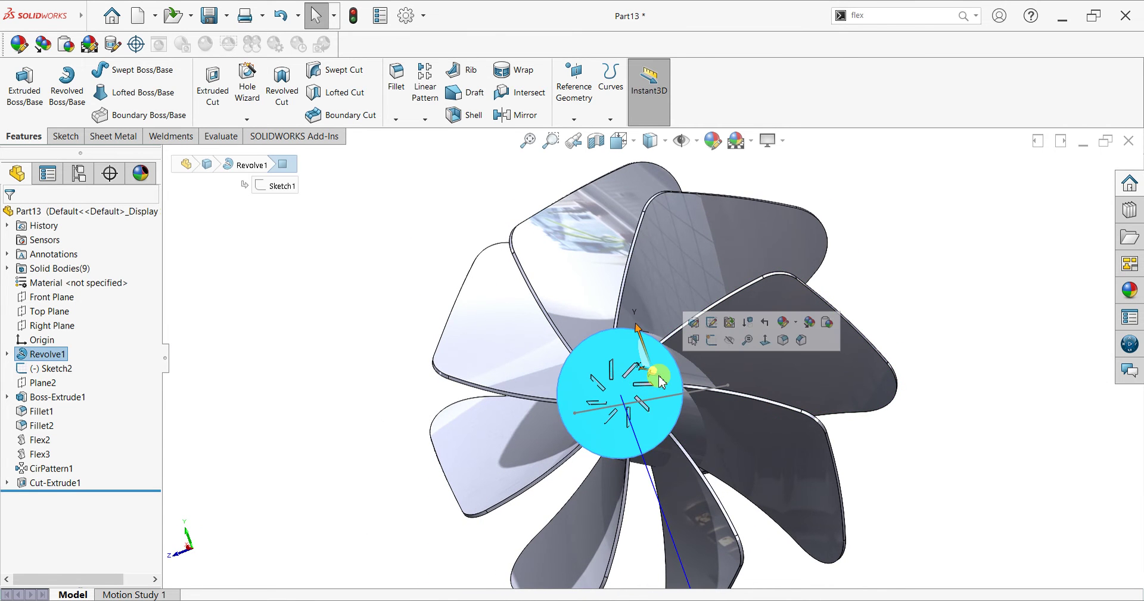
Sketch an Ø85 circle centred on the hub face origin
{"action": "key", "text": "ctrl+8"}
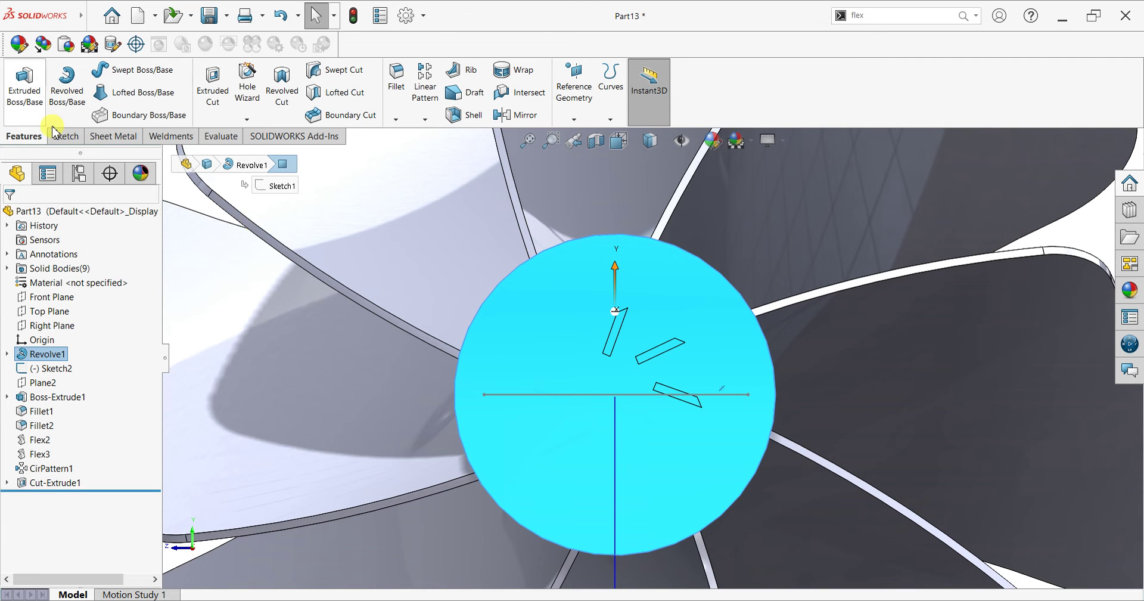
{"action": "left_click", "coordinate": [65, 136]}
{"action": "left_click", "coordinate": [18, 78]}
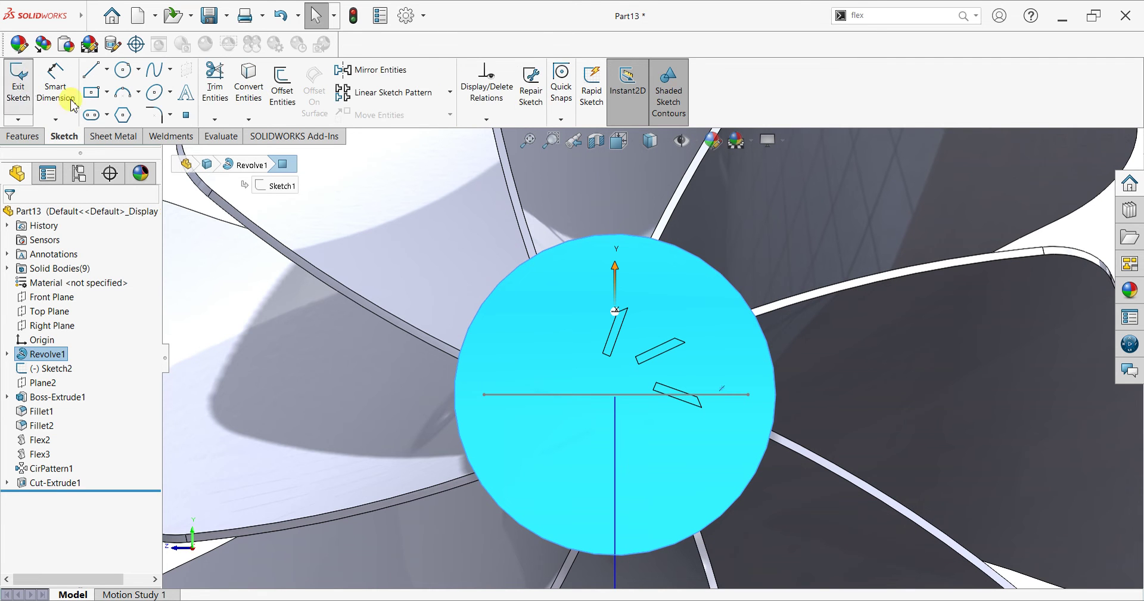
{"action": "left_click", "coordinate": [616, 394]}
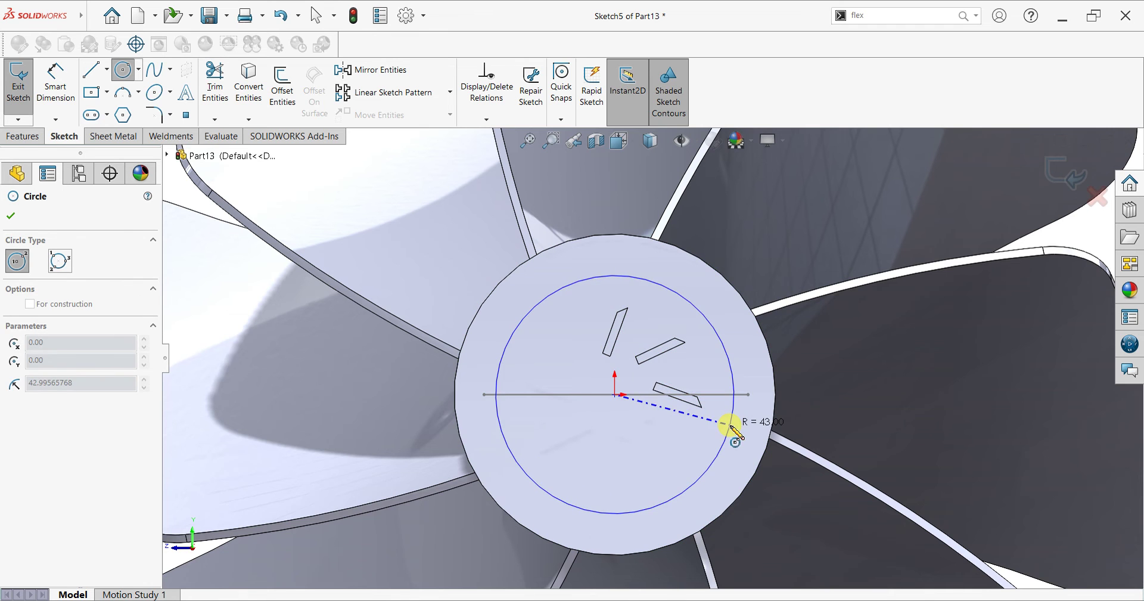
{"action": "left_click", "coordinate": [731, 424]}
{"action": "left_click", "coordinate": [55, 84]}
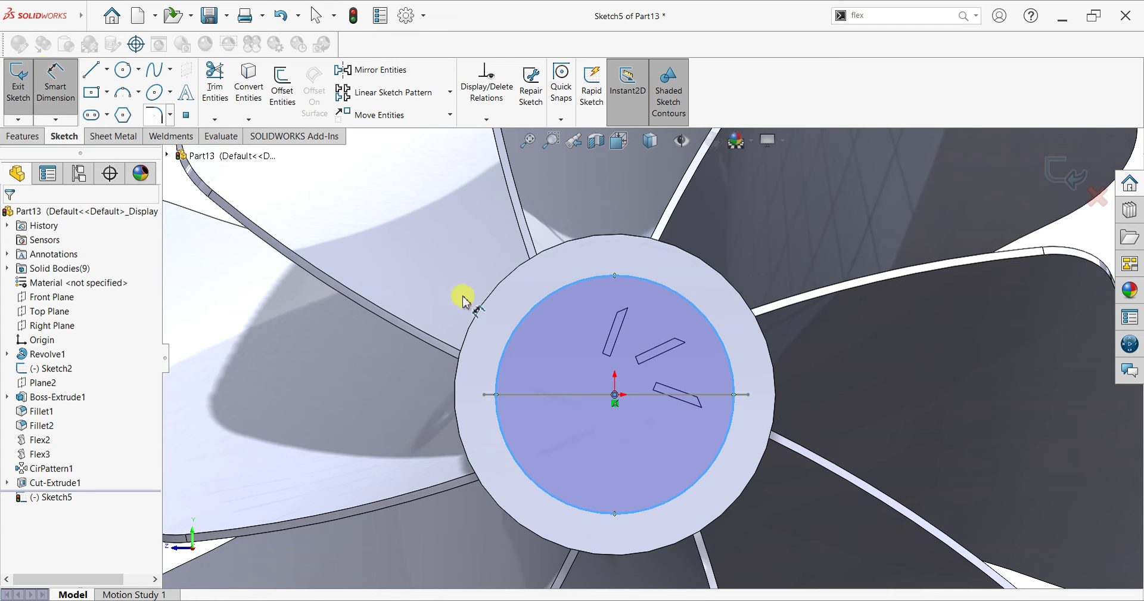
{"action": "left_click", "coordinate": [497, 368]}
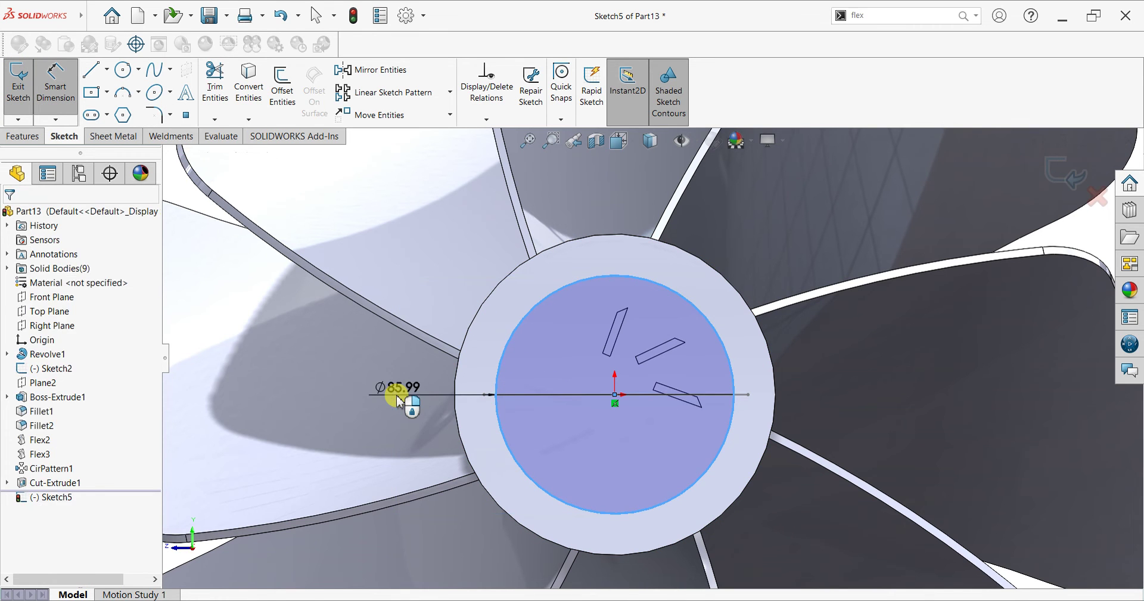
{"action": "left_click", "coordinate": [397, 400]}
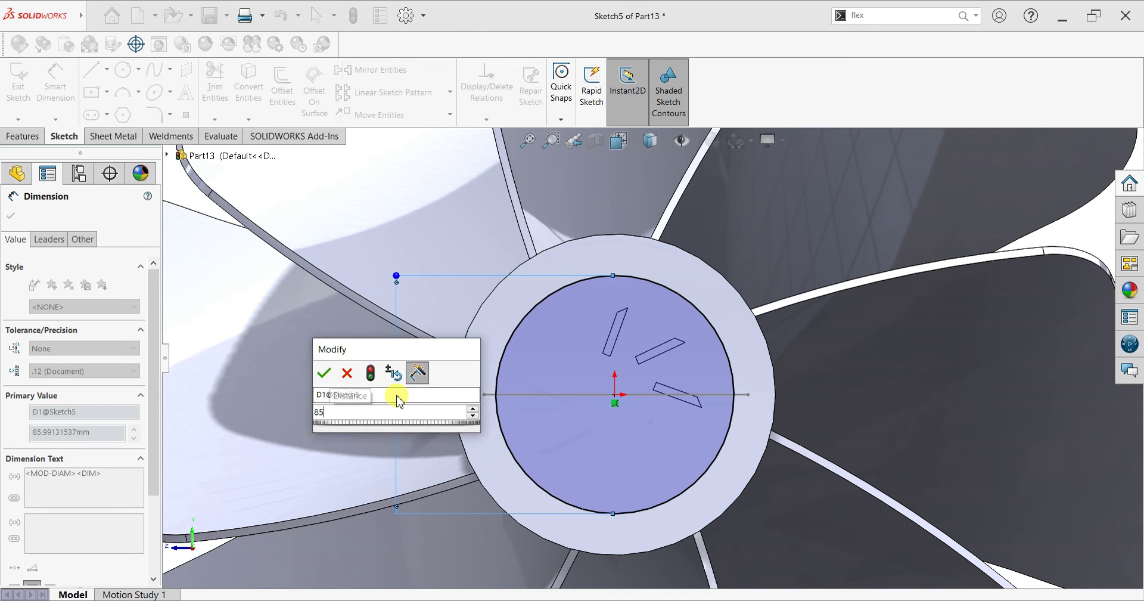
{"action": "key", "text": "Return"}
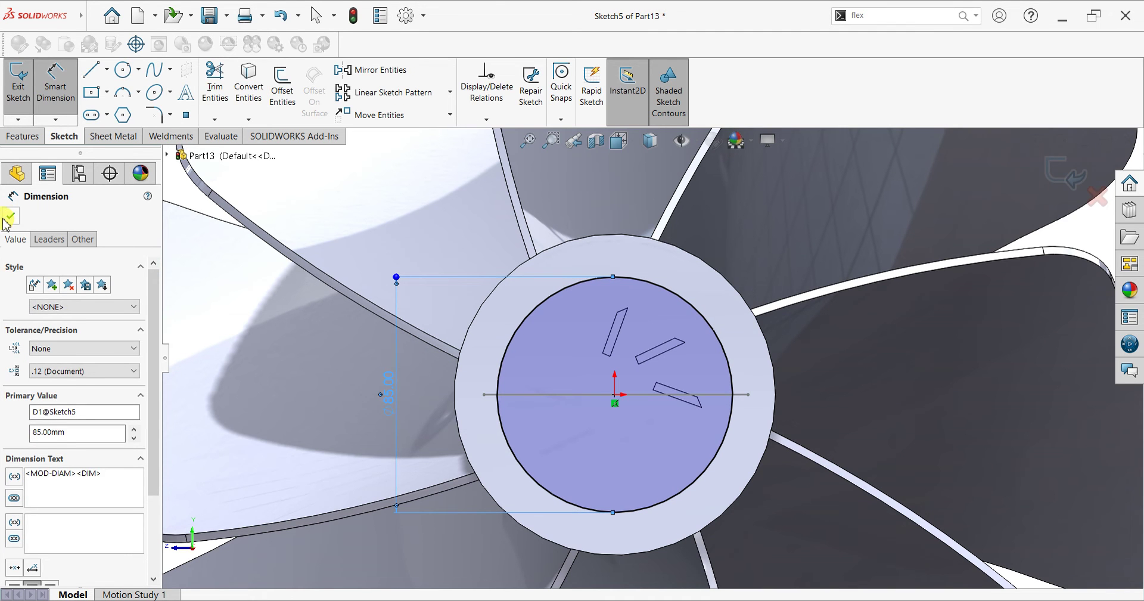
{"action": "left_click", "coordinate": [7, 218]}
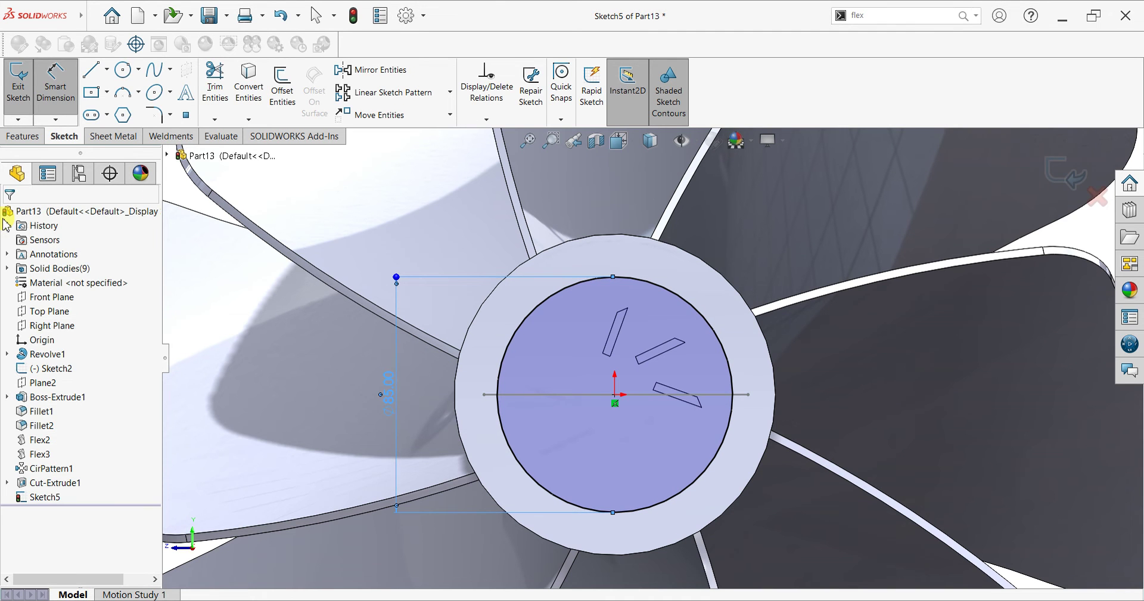
Draw a small rectangle across the circle's top, vertically aligned with the origin
{"action": "left_click", "coordinate": [107, 92]}
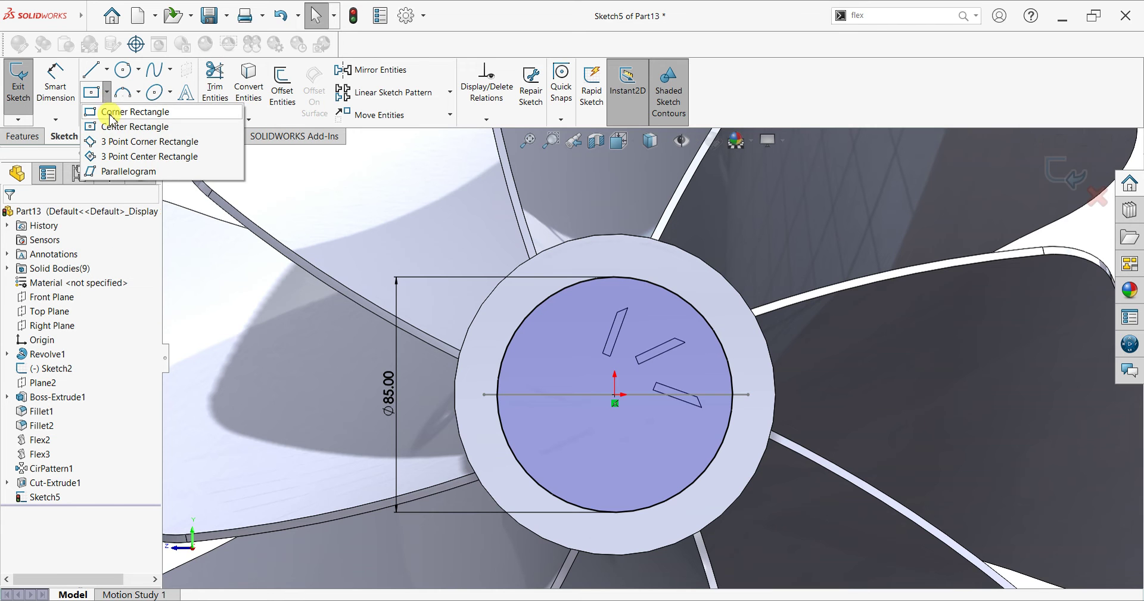
{"action": "left_click", "coordinate": [111, 114]}
{"action": "scroll", "coordinate": [620, 310], "scroll_direction": "down", "scroll_amount": 3}
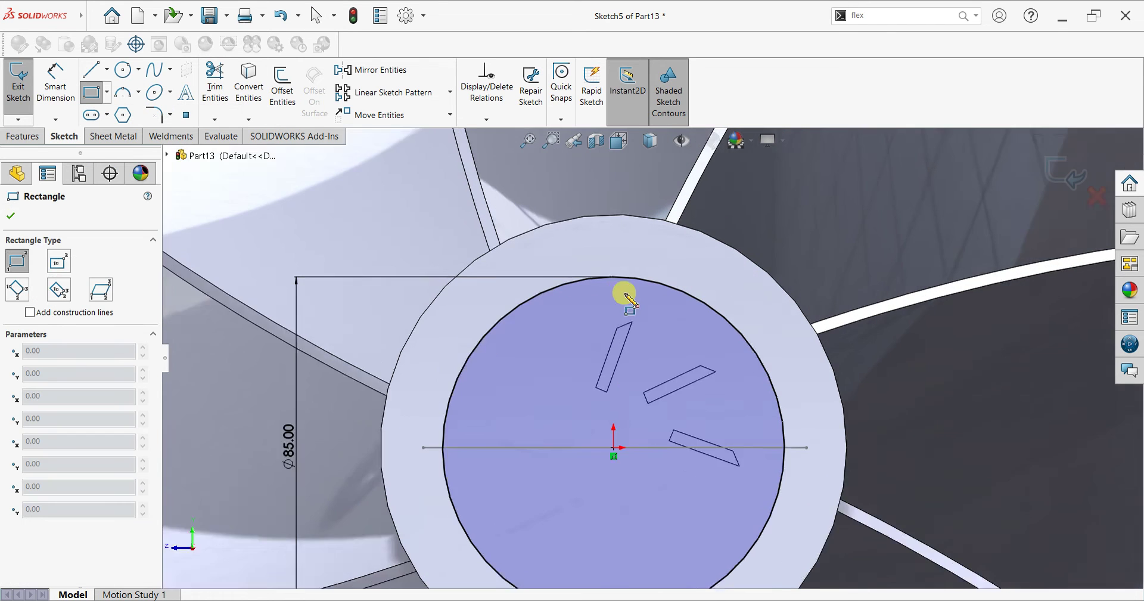
{"action": "left_click", "coordinate": [577, 264]}
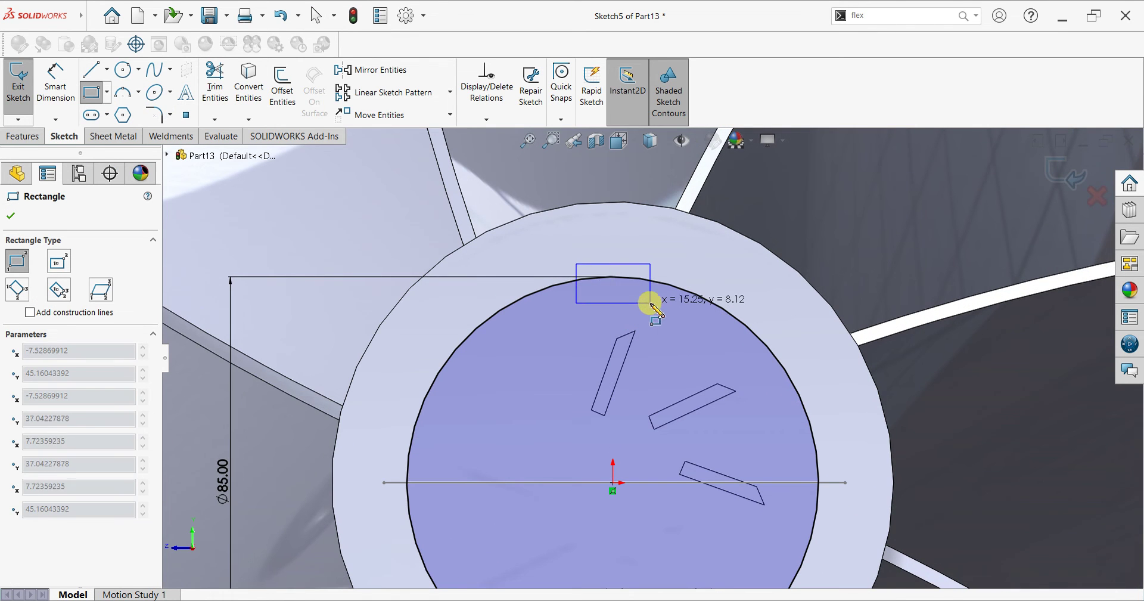
{"action": "left_click", "coordinate": [650, 304]}
{"action": "scroll", "coordinate": [676, 268], "scroll_direction": "up", "scroll_amount": 4}
{"action": "scroll", "coordinate": [676, 271], "scroll_direction": "up", "scroll_amount": 4}
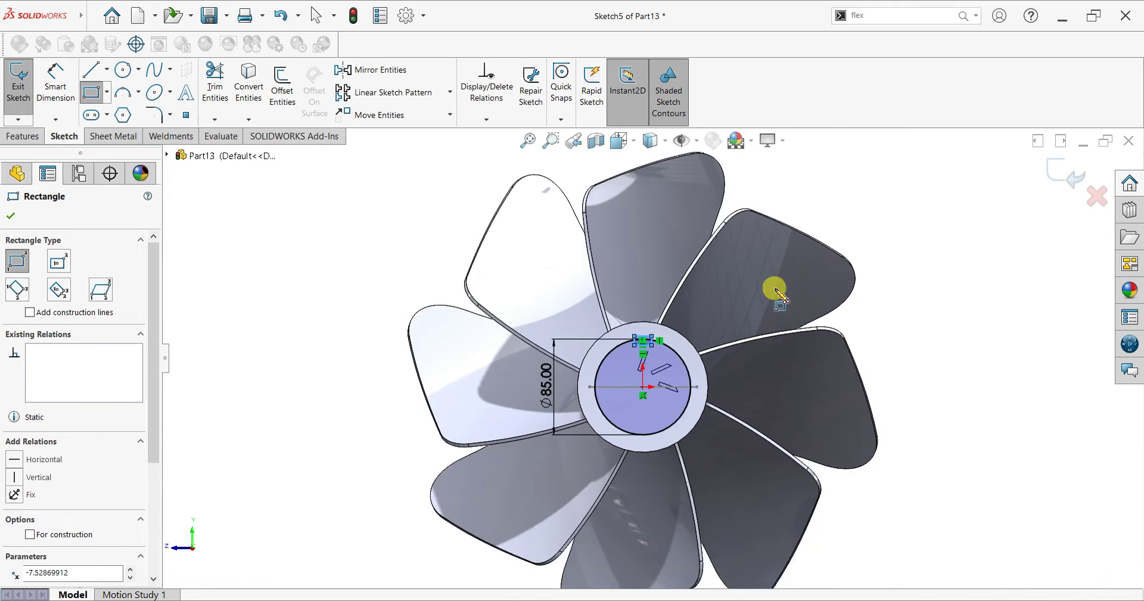
{"action": "key", "text": "Escape"}
{"action": "scroll", "coordinate": [647, 334], "scroll_direction": "down", "scroll_amount": 1}
{"action": "scroll", "coordinate": [649, 337], "scroll_direction": "down", "scroll_amount": 3}
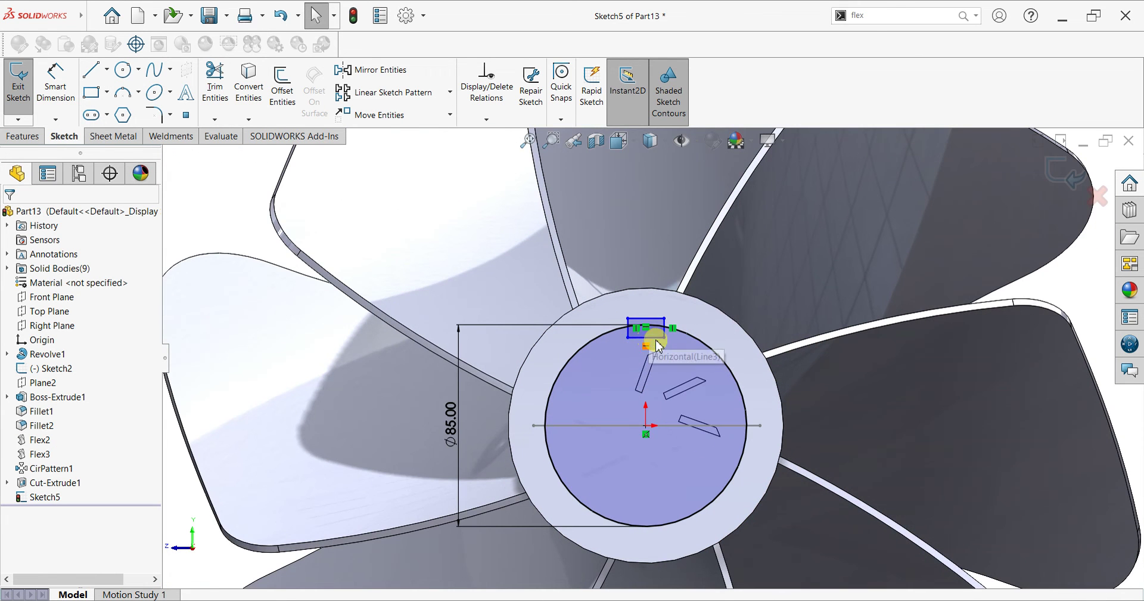
{"action": "left_click", "coordinate": [646, 338]}
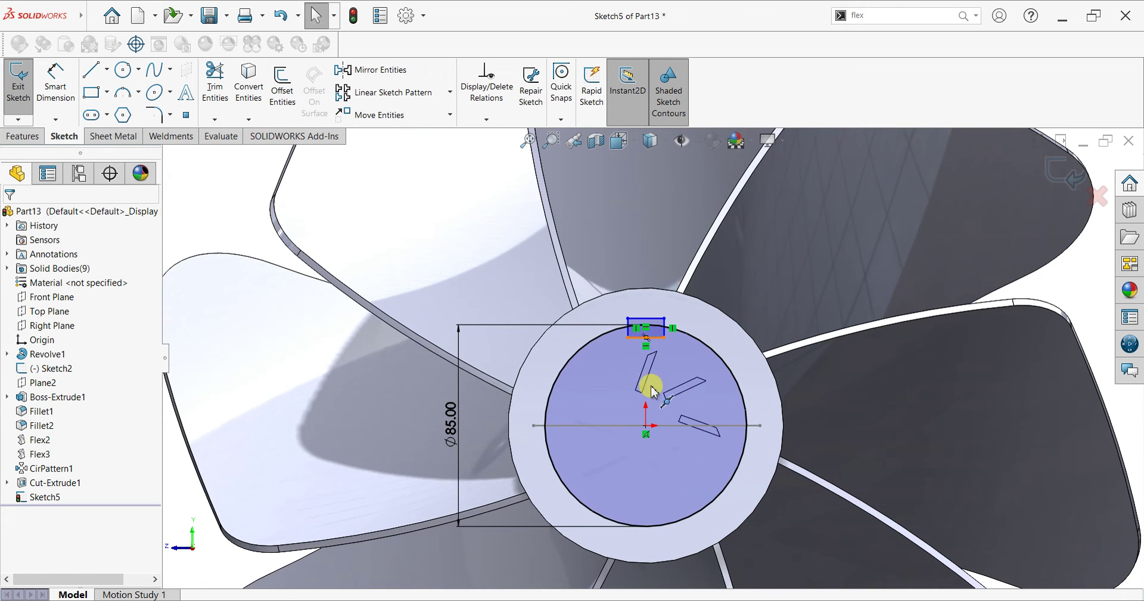
{"action": "left_click", "coordinate": [646, 426]}
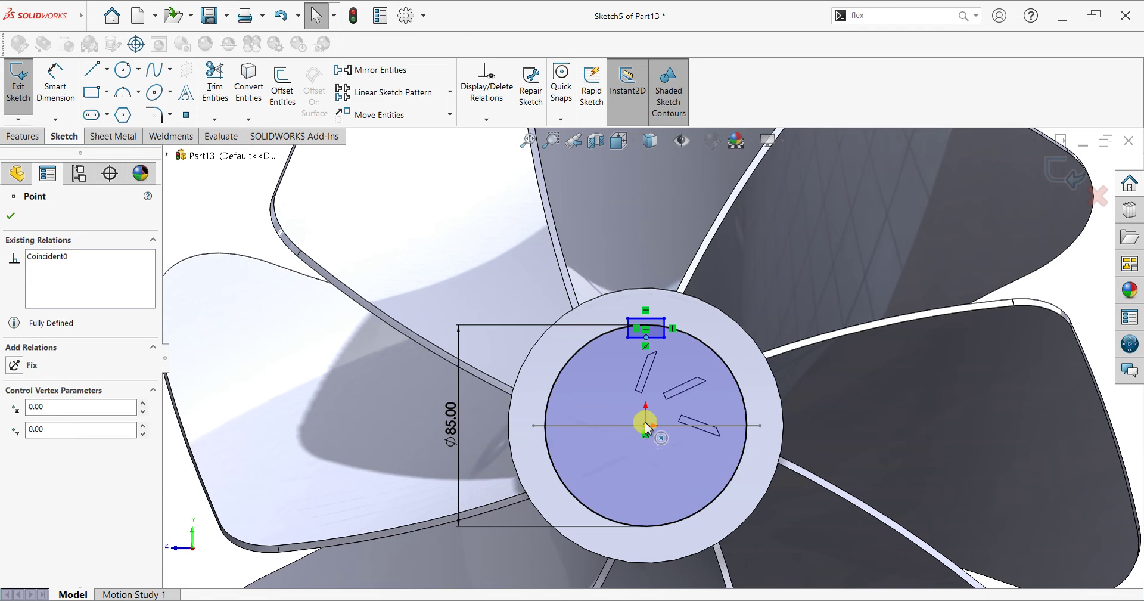
{"action": "left_click", "coordinate": [647, 338], "text": "ctrl"}
{"action": "left_click", "coordinate": [696, 375]}
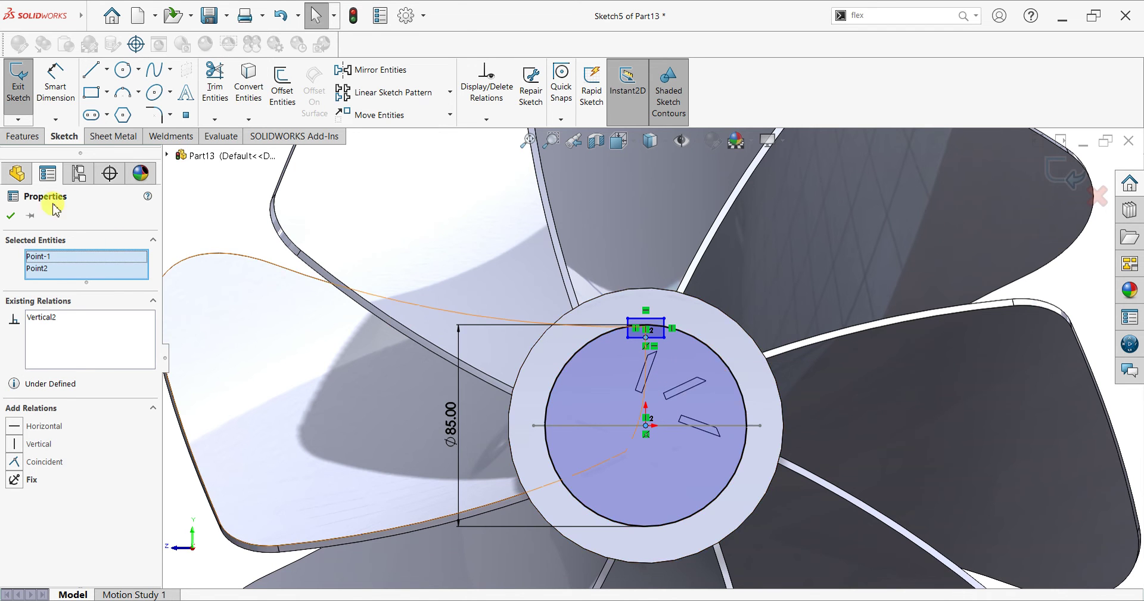
{"action": "left_click", "coordinate": [13, 215]}
Dimension the notch rectangle at 10 mm wide and 8 mm tall
{"action": "left_click", "coordinate": [56, 82]}
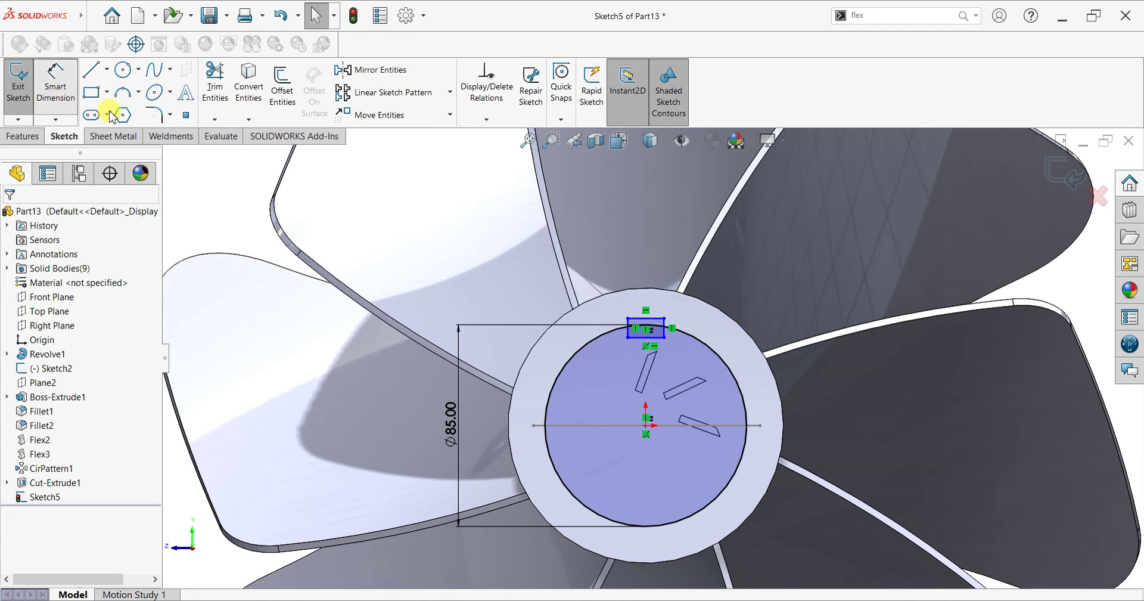
{"action": "left_click", "coordinate": [659, 325]}
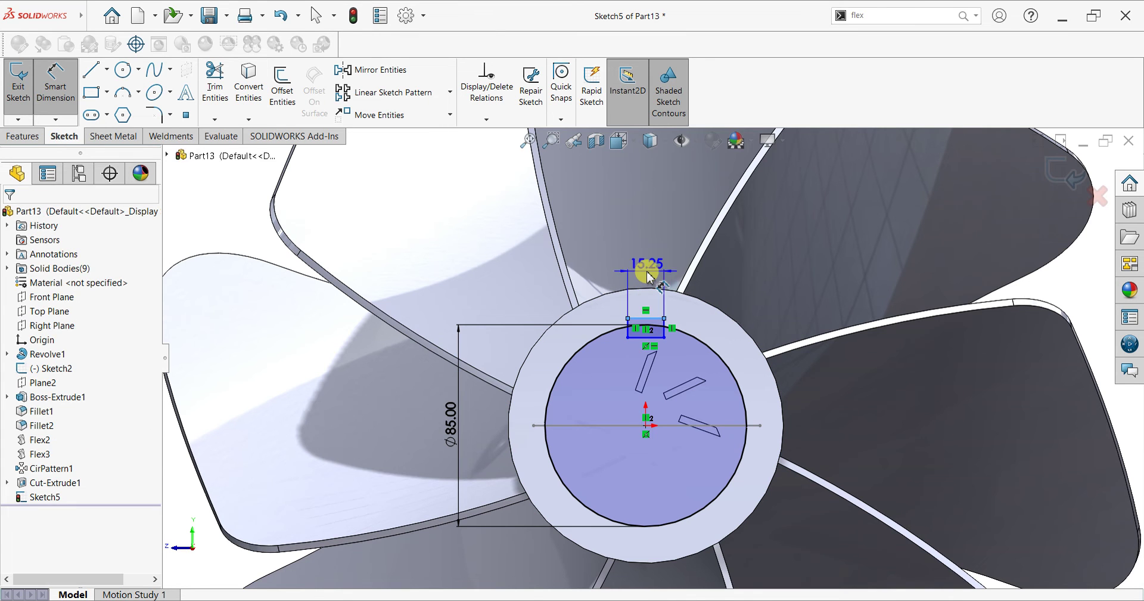
{"action": "left_click", "coordinate": [648, 276]}
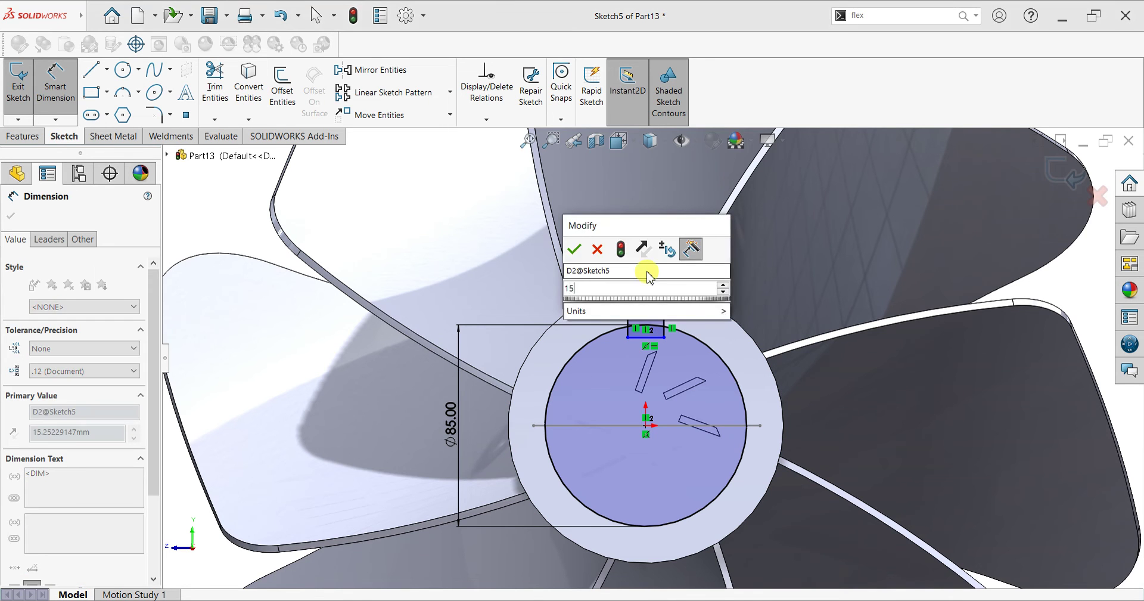
{"action": "type", "text": "10"}
{"action": "key", "text": "Return"}
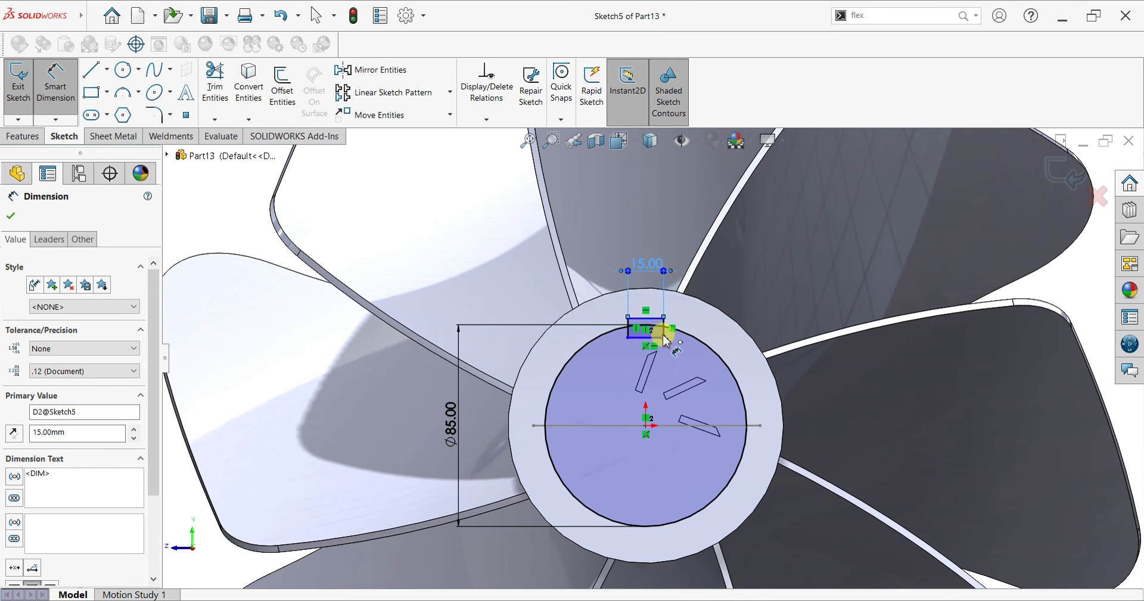
{"action": "left_click", "coordinate": [663, 332]}
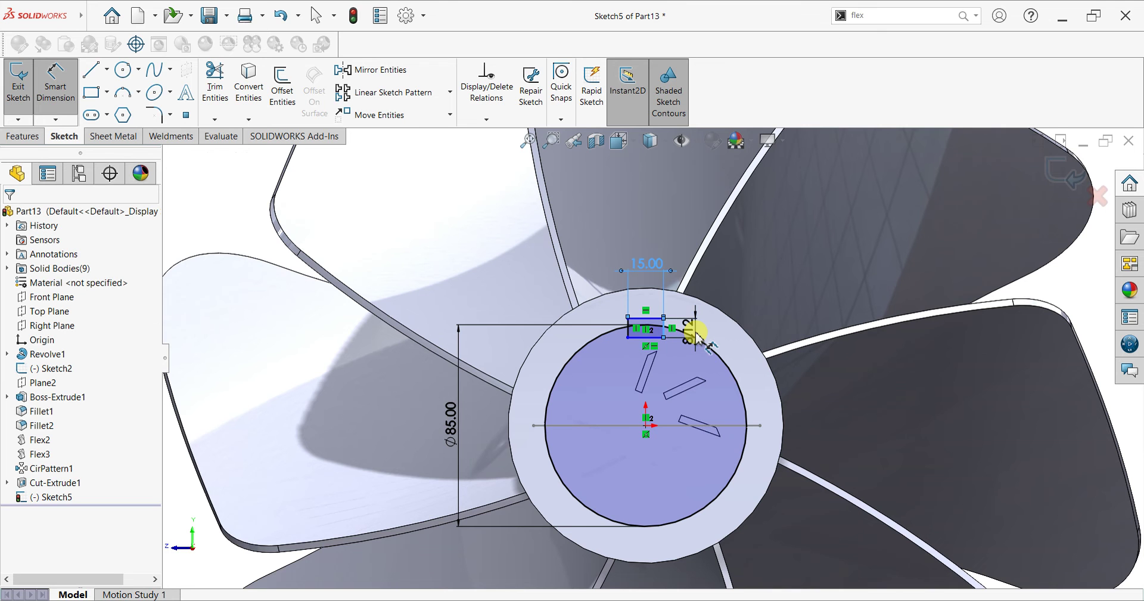
{"action": "left_click", "coordinate": [697, 336]}
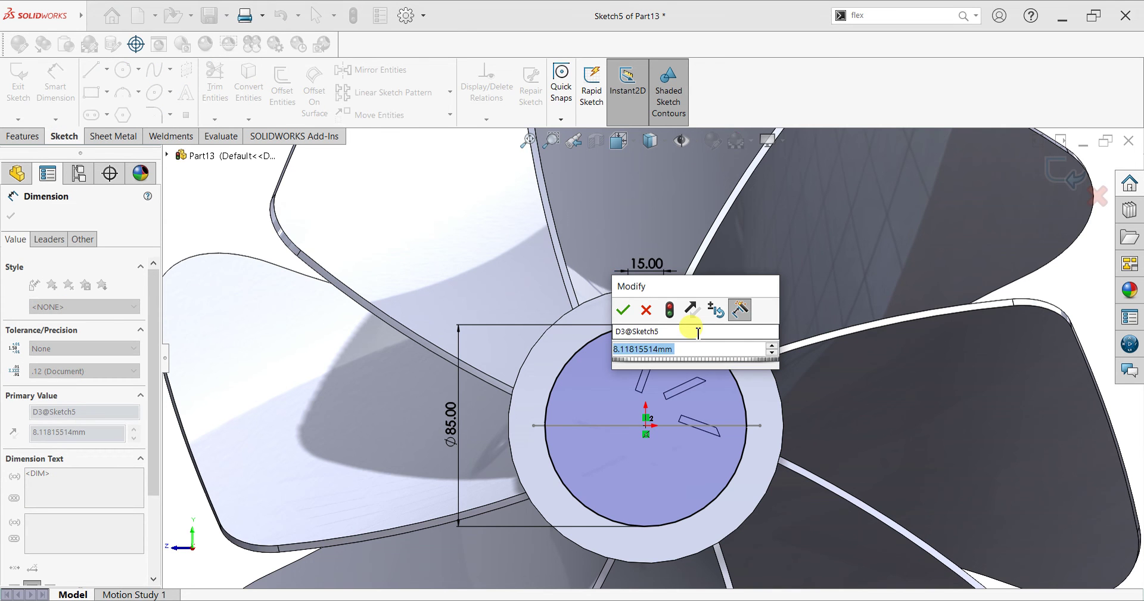
{"action": "type", "text": "8"}
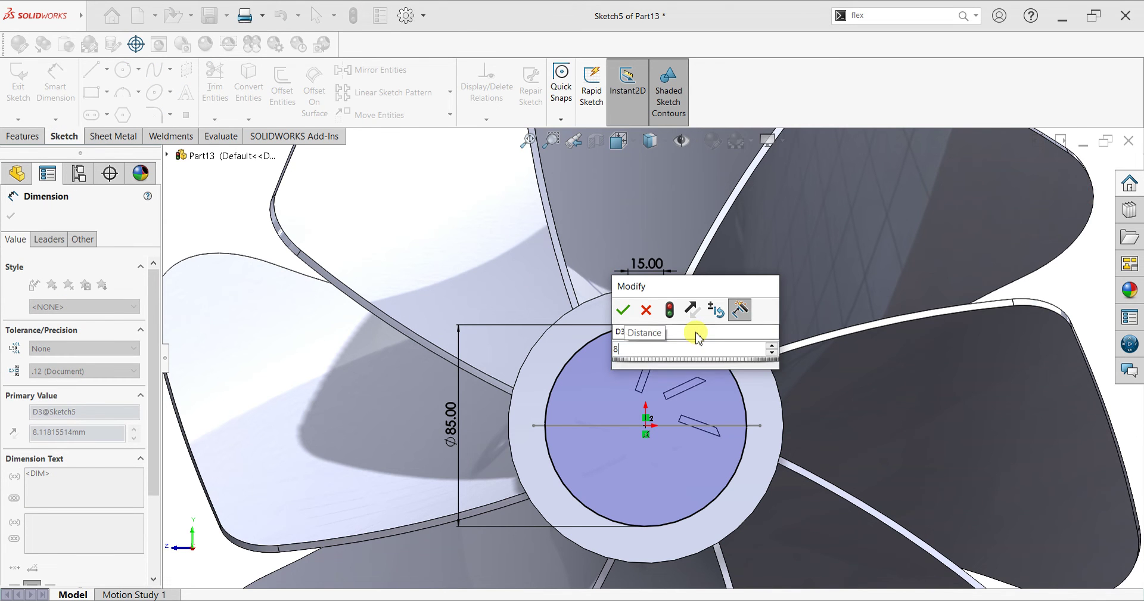
{"action": "key", "text": "Return"}
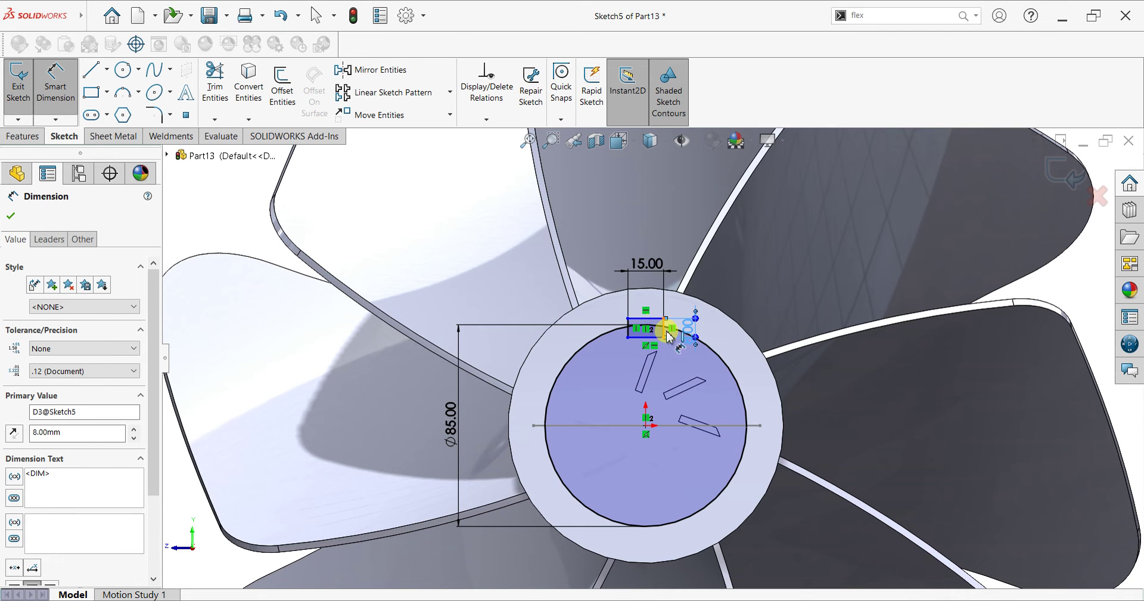
{"action": "left_click", "coordinate": [641, 261]}
{"action": "double_click", "coordinate": [638, 260]}
{"action": "type", "text": "10"}
{"action": "key", "text": "Return"}
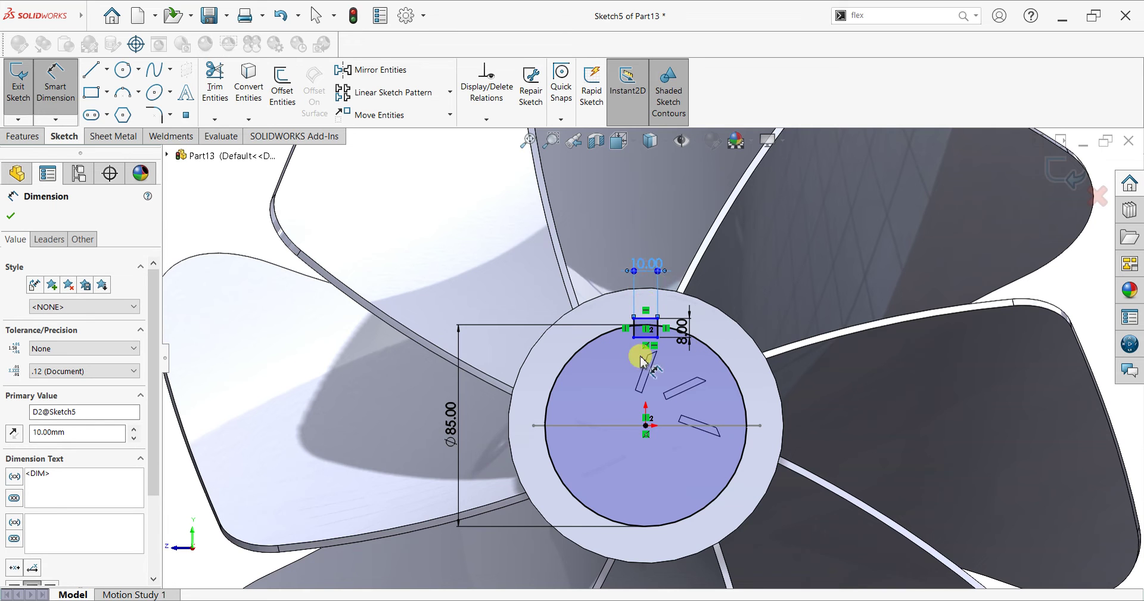
{"action": "key", "text": "Escape"}
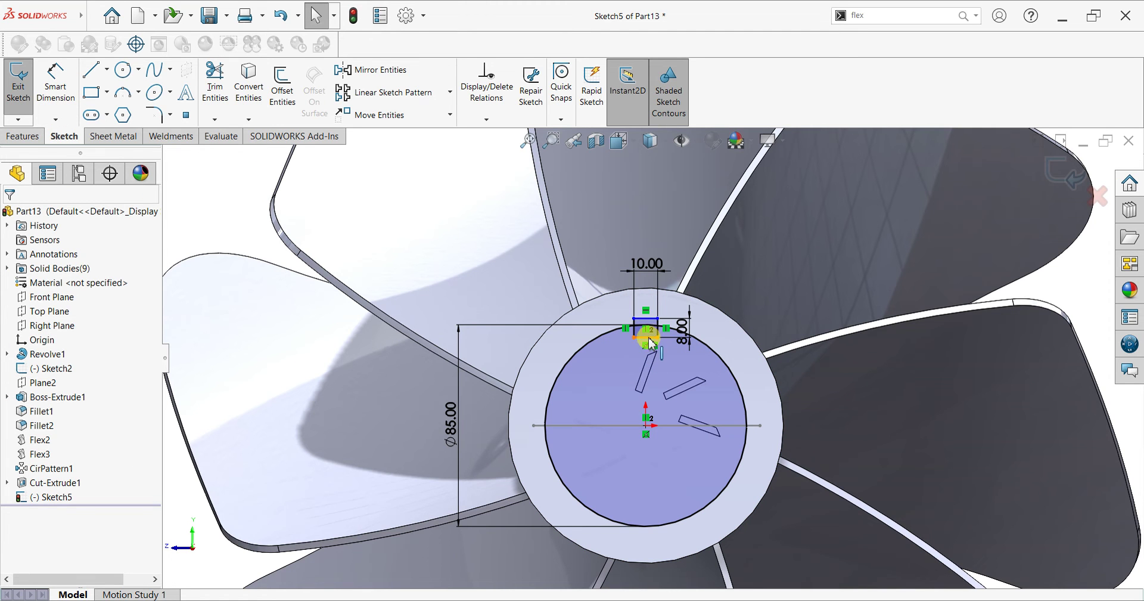
Power-trim the notch's top edge and inner arc so it joins the circle
{"action": "left_click", "coordinate": [647, 339]}
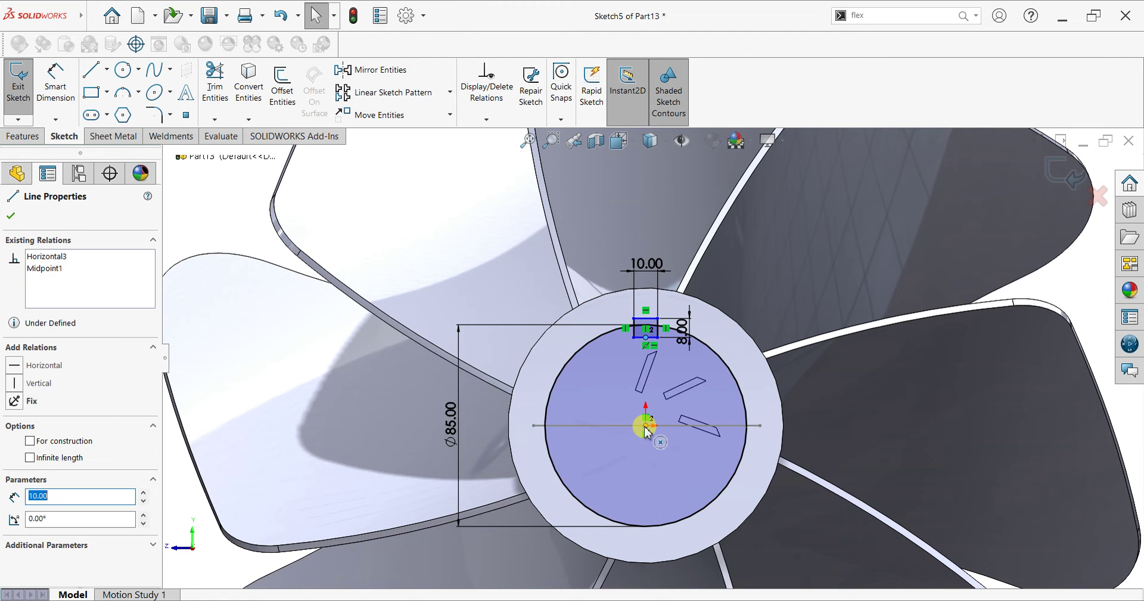
{"action": "left_click", "coordinate": [646, 426]}
{"action": "left_click", "coordinate": [618, 412]}
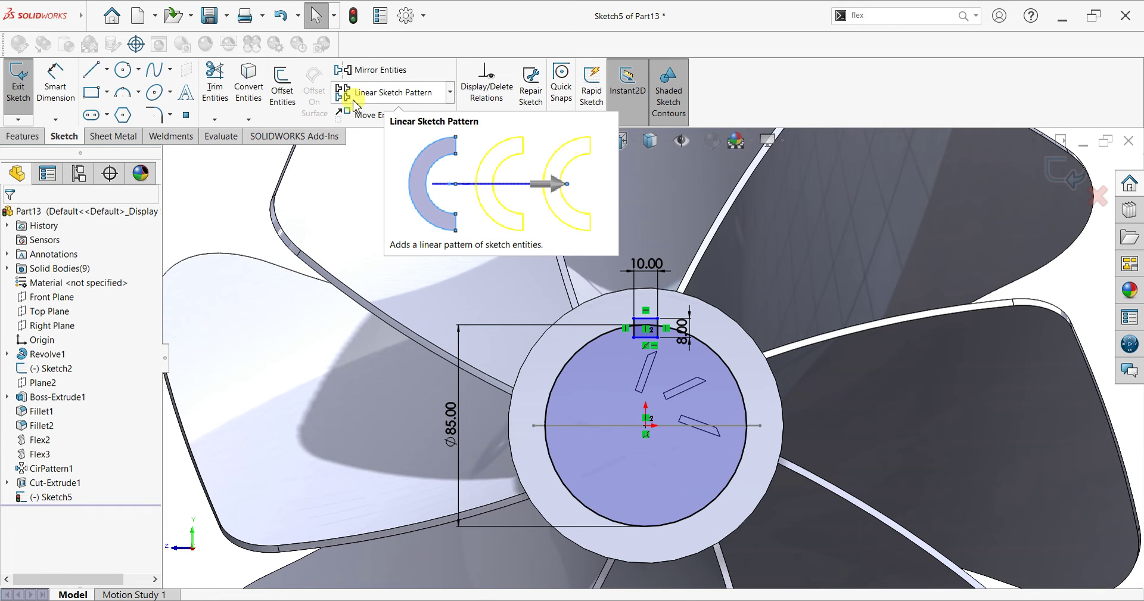
{"action": "left_click", "coordinate": [215, 83]}
{"action": "scroll", "coordinate": [650, 313], "scroll_direction": "down", "scroll_amount": 5}
{"action": "mouse_move", "coordinate": [577, 337]}
{"action": "left_mouse_down"}
{"action": "mouse_move", "coordinate": [631, 326]}
{"action": "mouse_move", "coordinate": [642, 354]}
{"action": "left_mouse_up"}
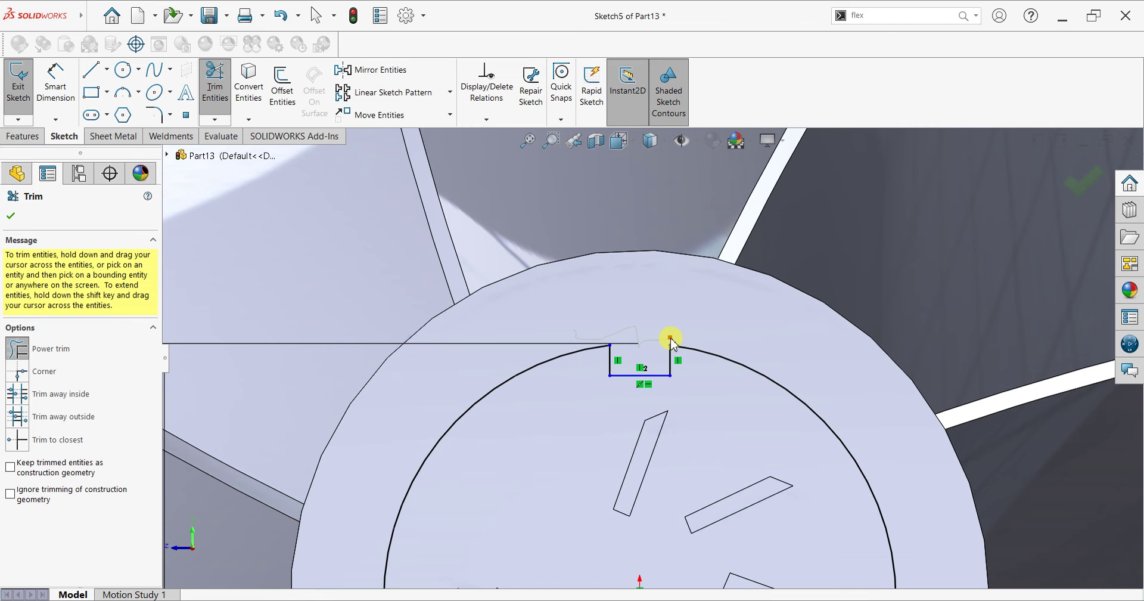
{"action": "scroll", "coordinate": [655, 444], "scroll_direction": "up", "scroll_amount": 3}
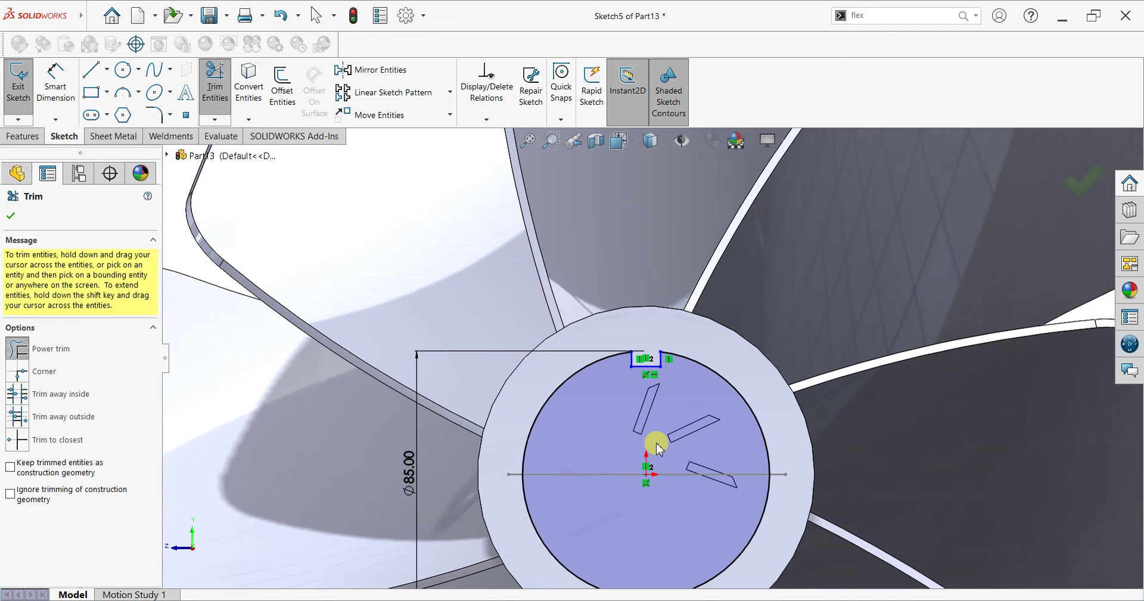
{"action": "left_click", "coordinate": [14, 218]}
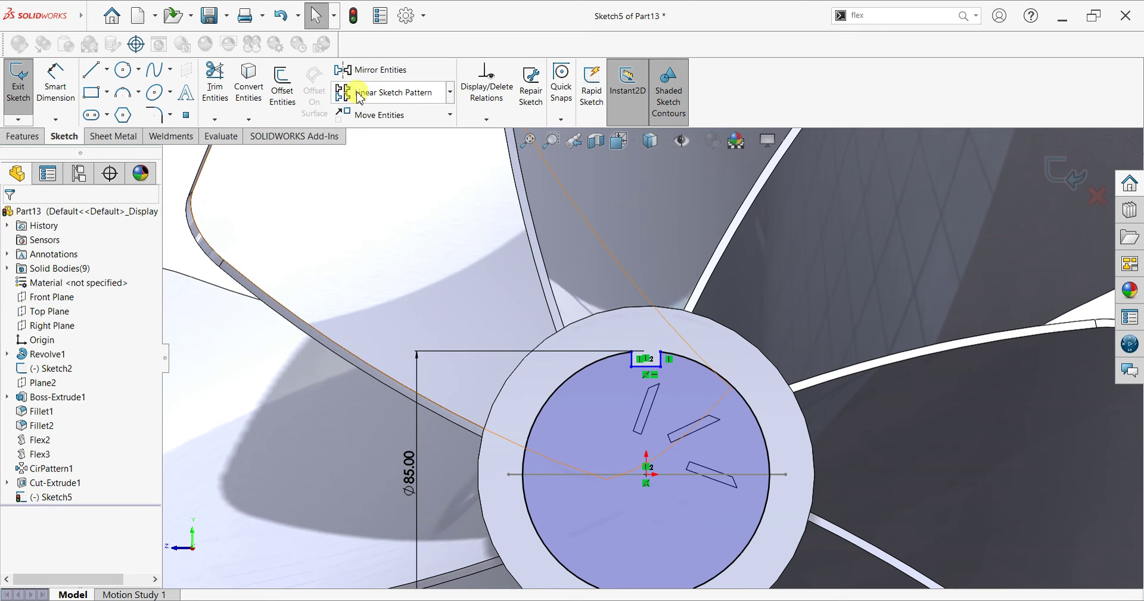
Circular-pattern the notch's three lines 15 times around the circle
{"action": "left_click", "coordinate": [450, 95]}
{"action": "left_click", "coordinate": [435, 125]}
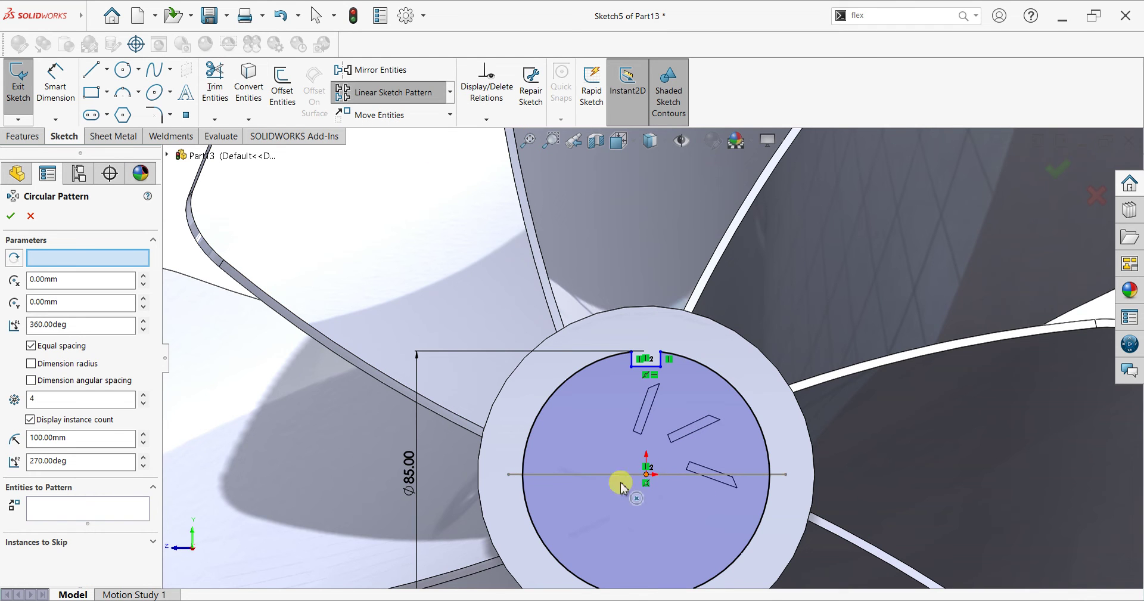
{"action": "left_click", "coordinate": [78, 508]}
{"action": "left_click", "coordinate": [660, 360]}
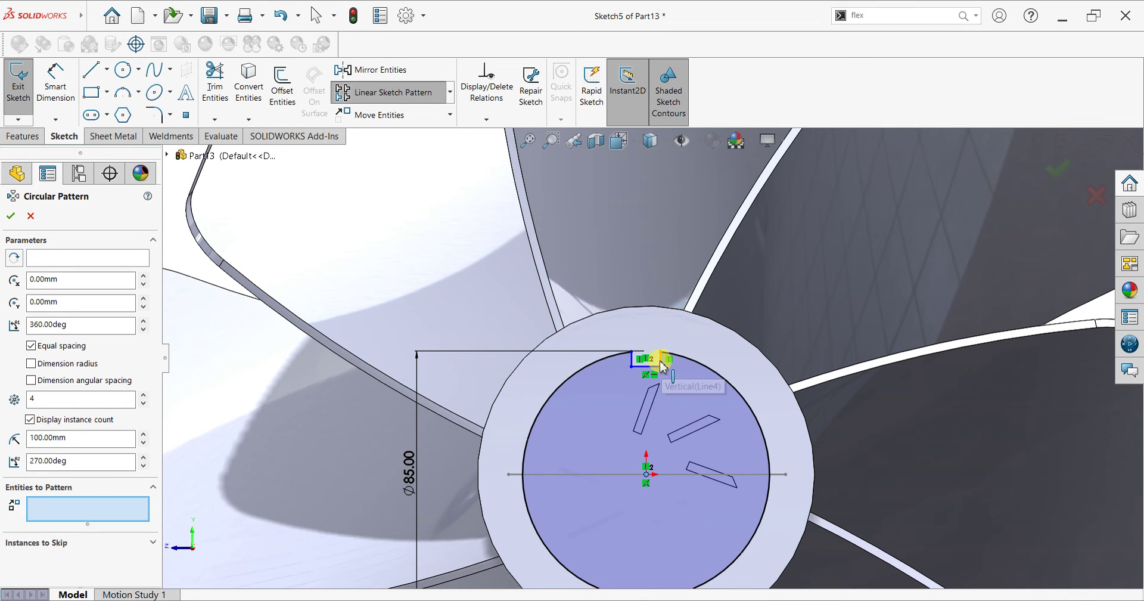
{"action": "left_click", "coordinate": [634, 362]}
{"action": "left_click", "coordinate": [632, 364]}
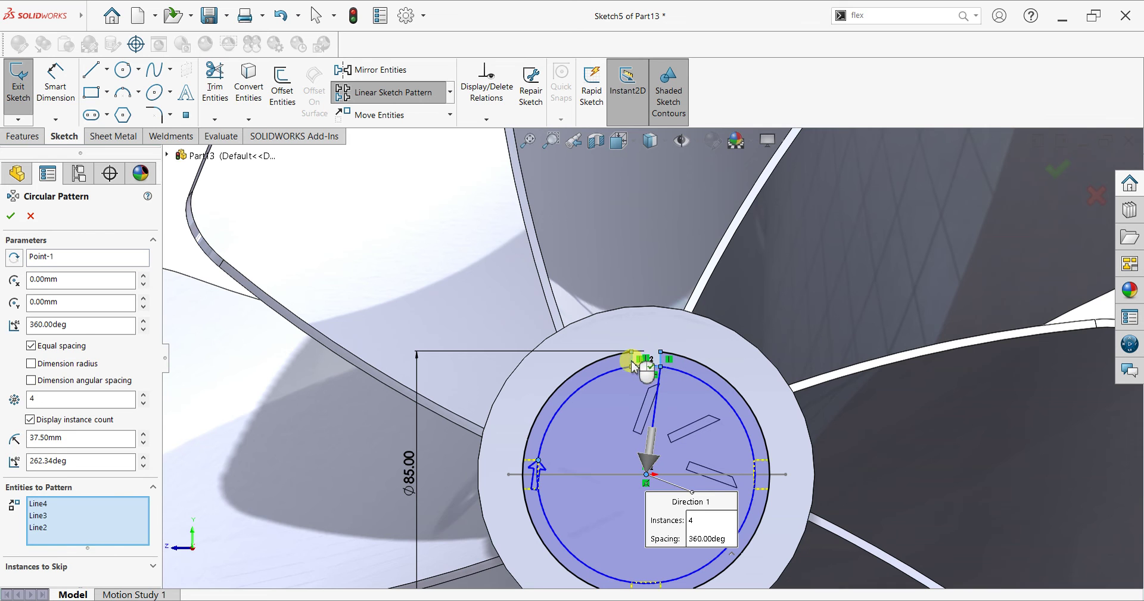
{"action": "double_click", "coordinate": [82, 398]}
{"action": "type", "text": "15"}
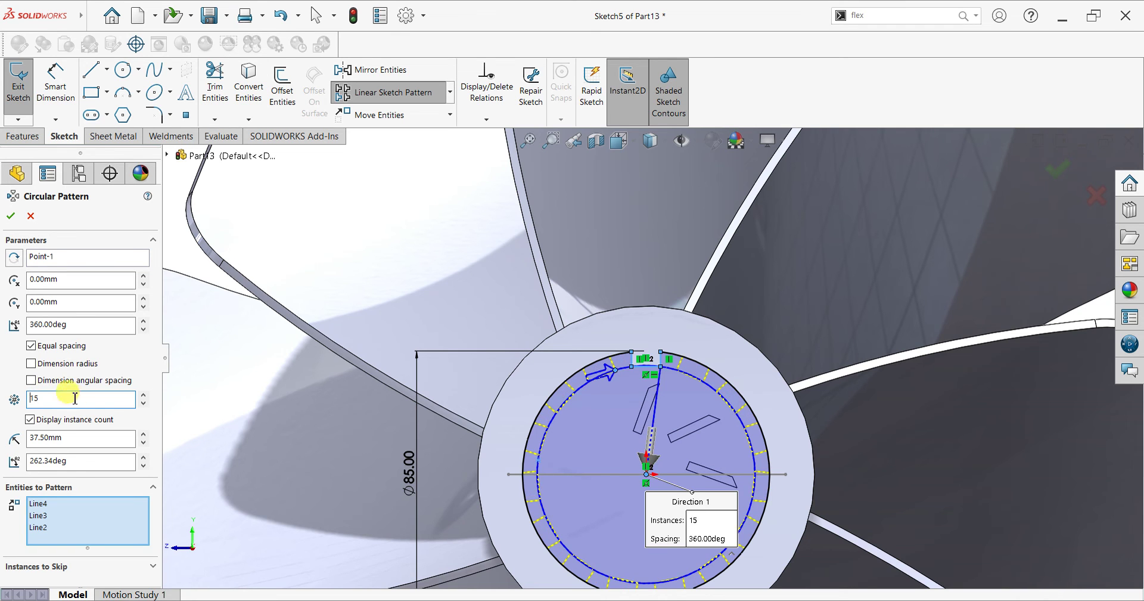
{"action": "left_click", "coordinate": [10, 218]}
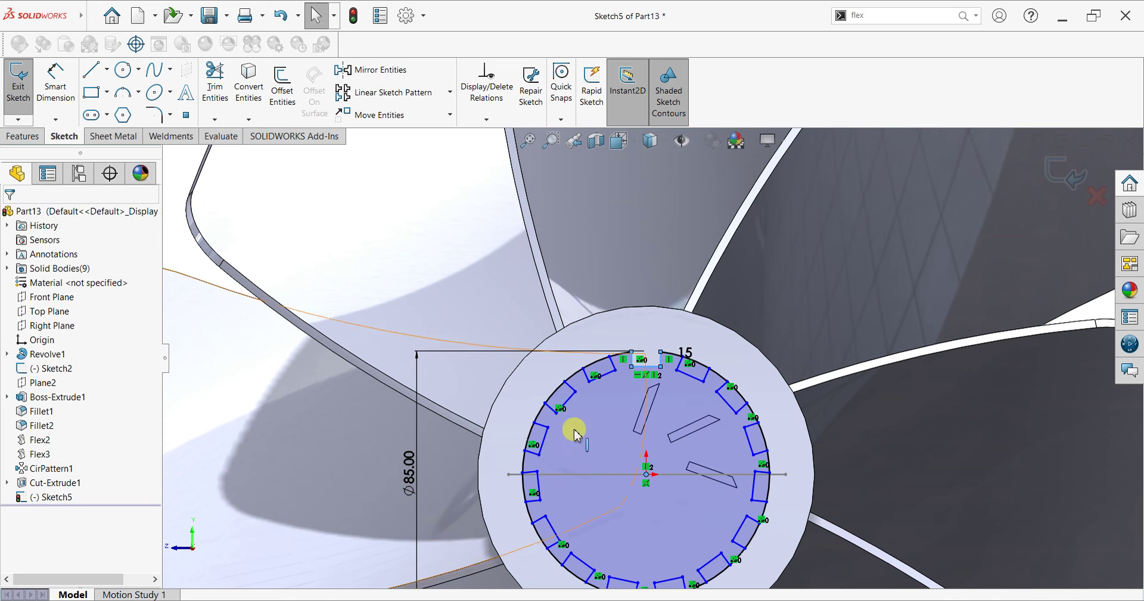
Trim a few patterned arcs, then undo back to a single notch
{"action": "scroll", "coordinate": [635, 381], "scroll_direction": "up", "scroll_amount": 2}
{"action": "left_click", "coordinate": [214, 71]}
{"action": "mouse_move", "coordinate": [598, 366]}
{"action": "left_mouse_down"}
{"action": "mouse_move", "coordinate": [603, 377]}
{"action": "mouse_move", "coordinate": [563, 430]}
{"action": "left_mouse_up"}
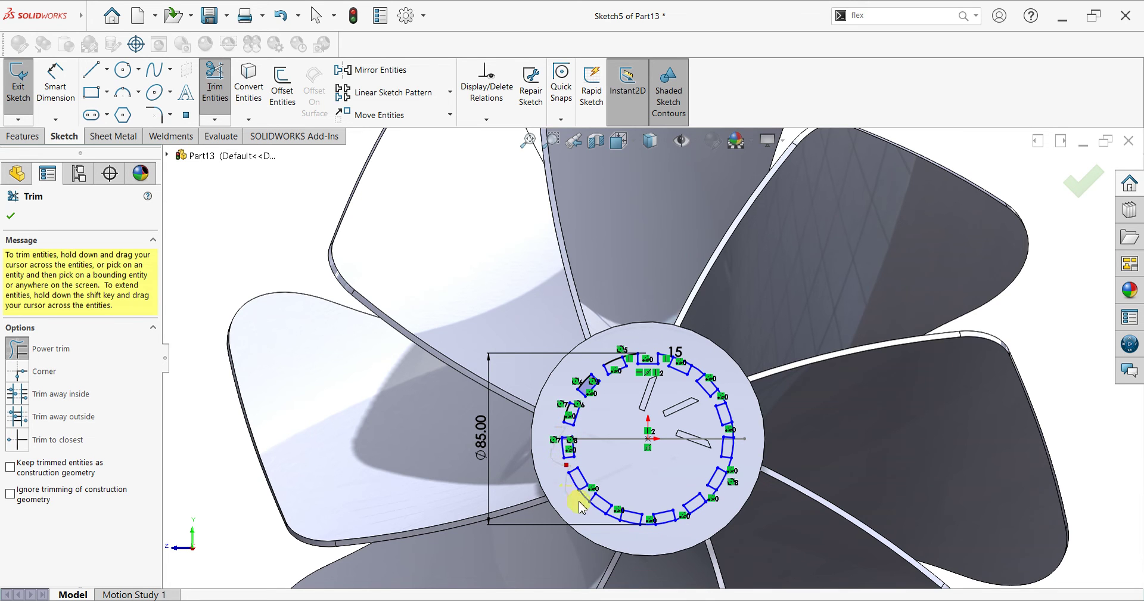
{"action": "left_click_drag", "start_coordinate": [596, 522], "coordinate": [620, 516]}
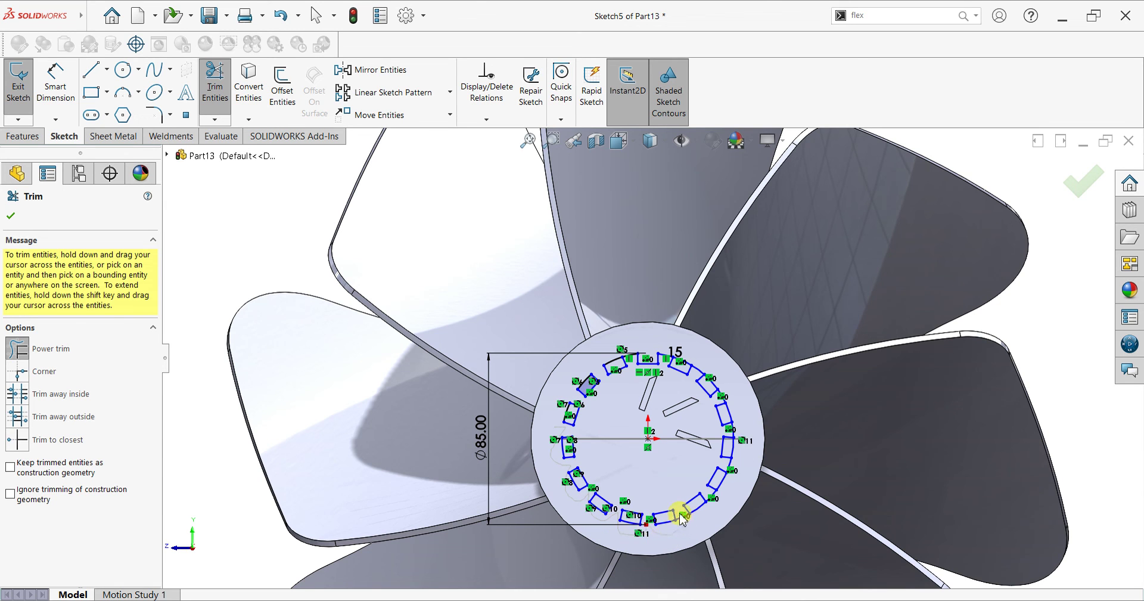
{"action": "left_click_drag", "start_coordinate": [681, 520], "coordinate": [689, 527]}
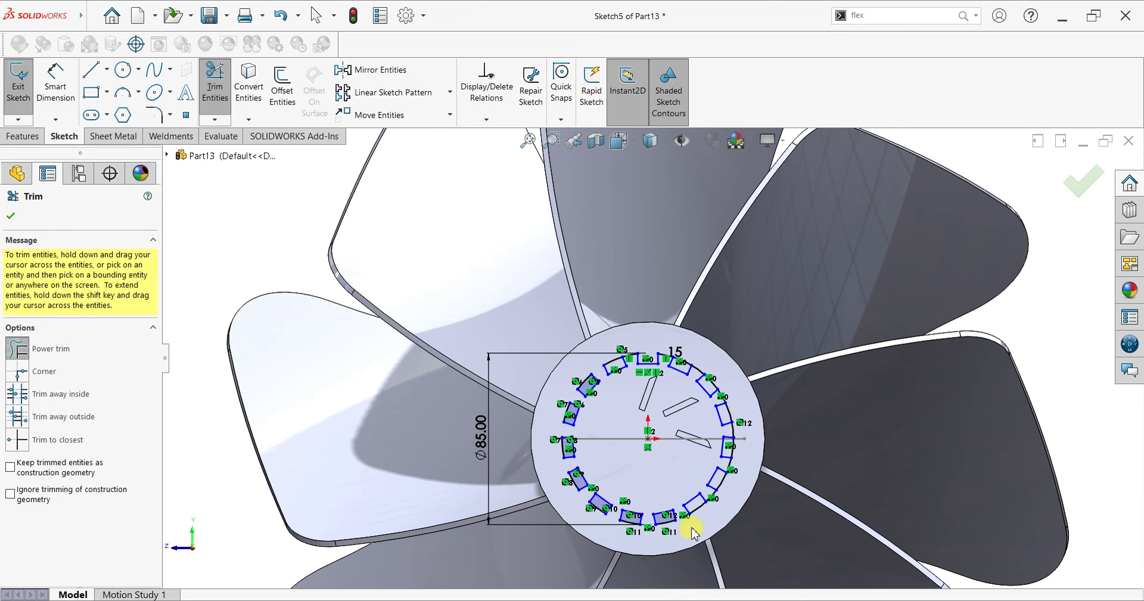
{"action": "key", "text": "Escape"}
{"action": "key", "text": "ctrl+z"}
{"action": "key", "text": "ctrl+z"}
{"action": "key", "text": "Return"}
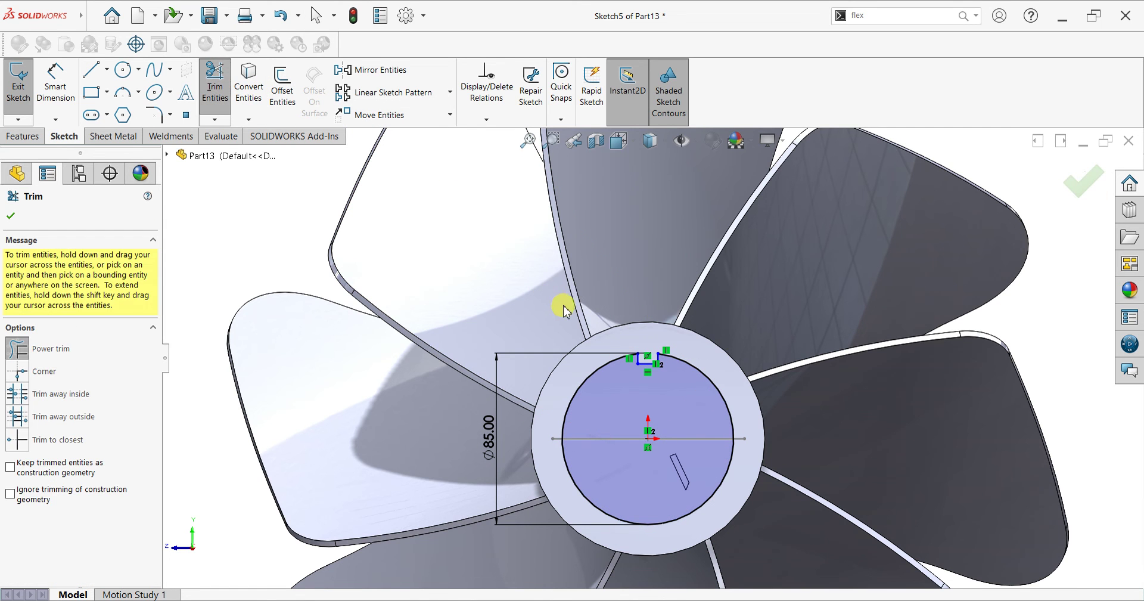
{"action": "left_click", "coordinate": [12, 215]}
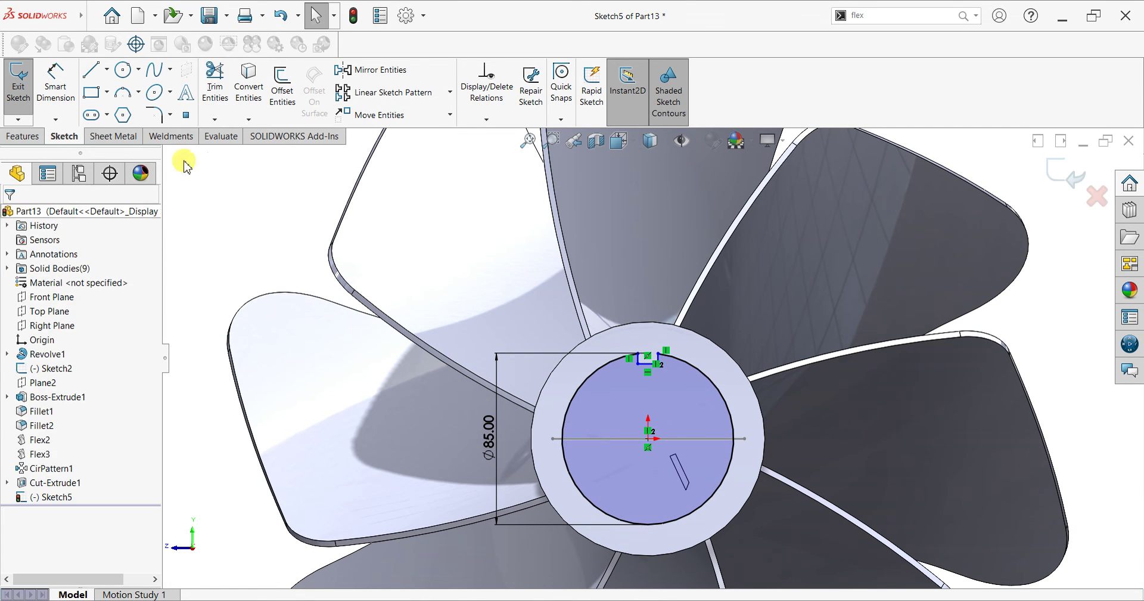
Pattern notch lines Line2, Line3 and Line4 15 times equally over 360°
{"action": "left_click", "coordinate": [449, 92]}
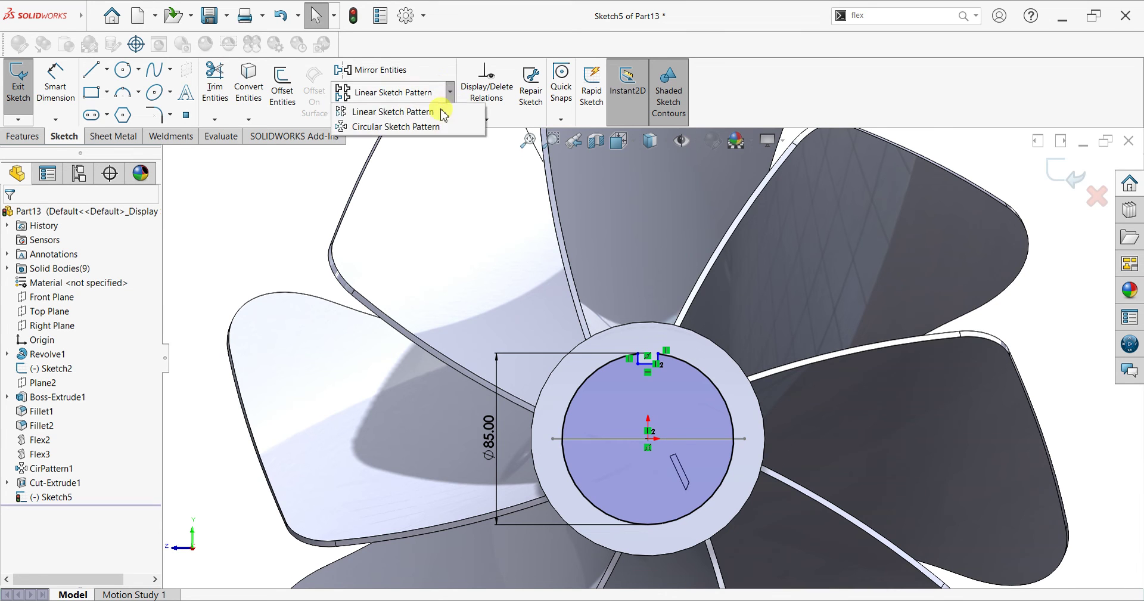
{"action": "left_click", "coordinate": [417, 137]}
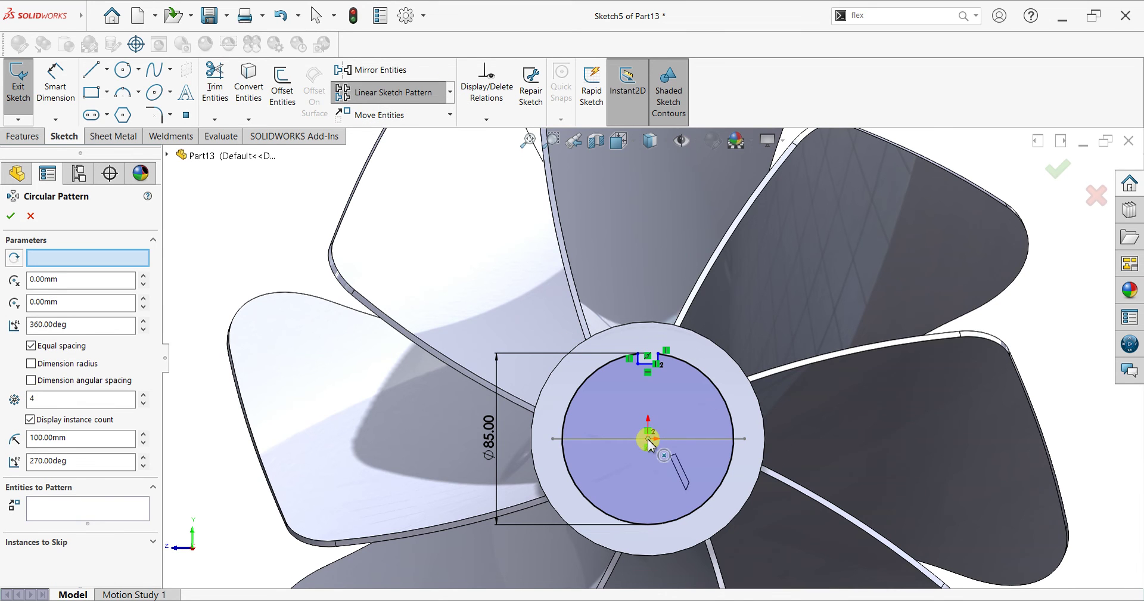
{"action": "left_click", "coordinate": [71, 508]}
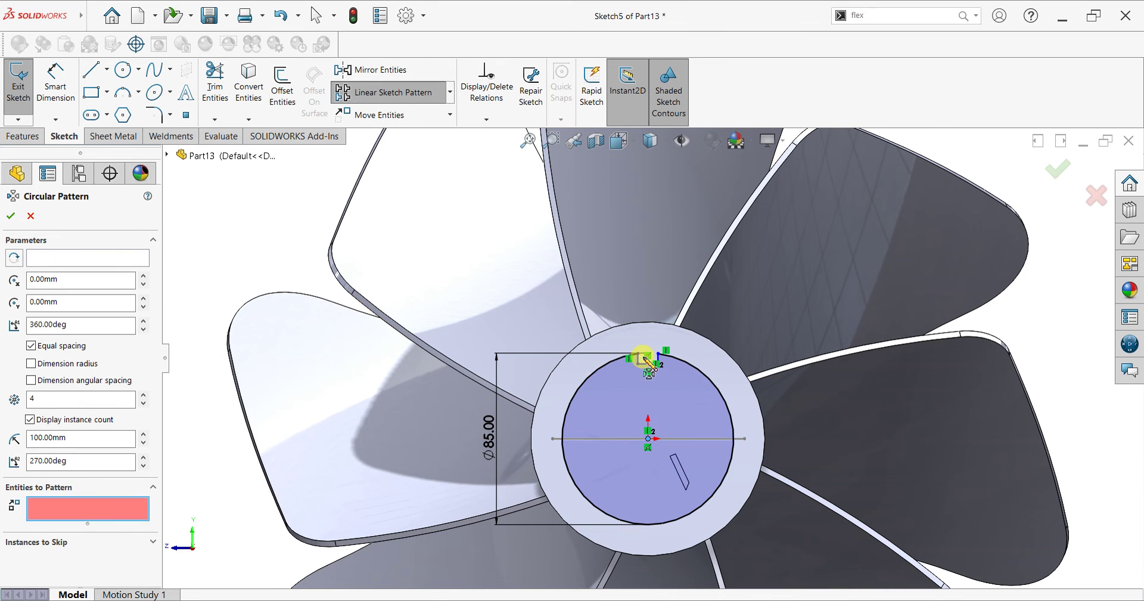
{"action": "left_click", "coordinate": [648, 362]}
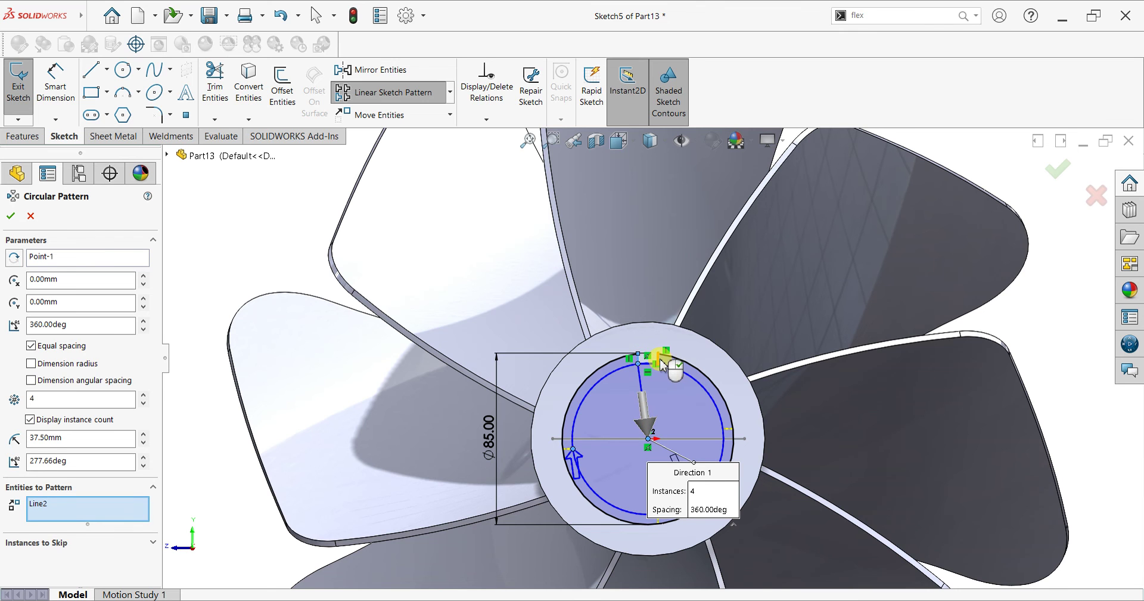
{"action": "left_click", "coordinate": [659, 360]}
{"action": "left_click", "coordinate": [648, 354]}
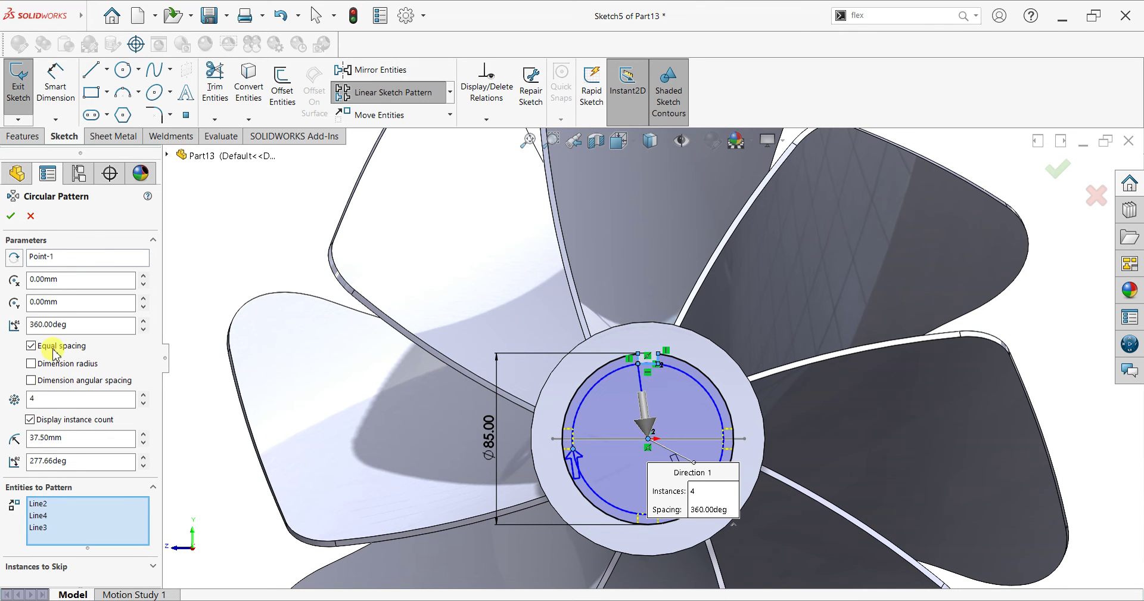
{"action": "type", "text": "15"}
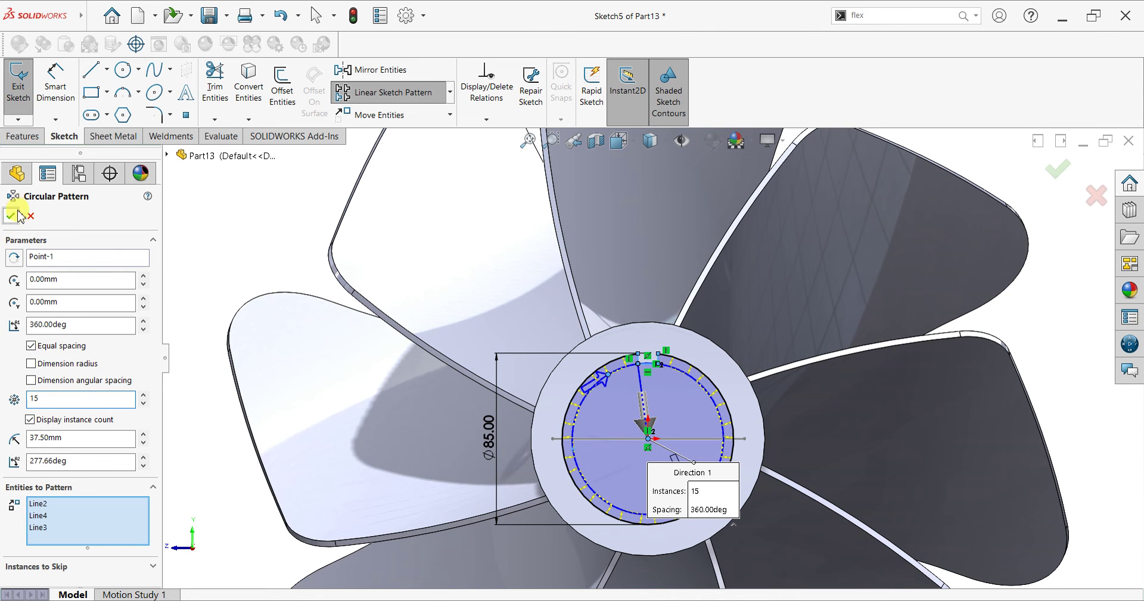
{"action": "left_click", "coordinate": [19, 213]}
{"action": "left_click", "coordinate": [215, 83]}
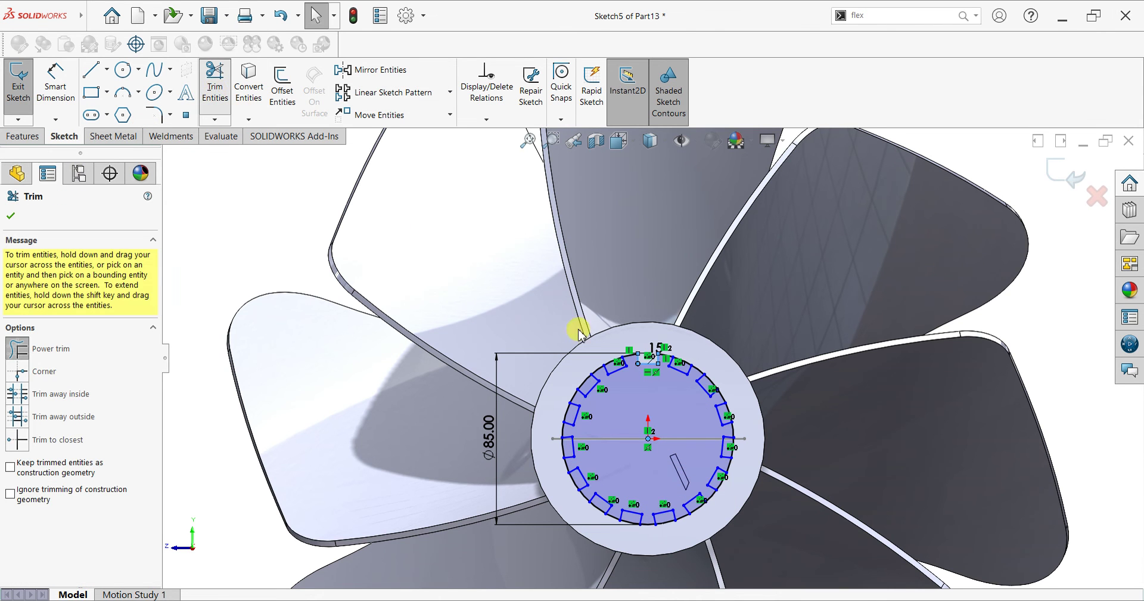
Power-trim the leftover circle arcs inside the notches into one closed toothed profile
{"action": "scroll", "coordinate": [598, 369], "scroll_direction": "down", "scroll_amount": 2}
{"action": "left_click_drag", "start_coordinate": [618, 354], "coordinate": [625, 365]}
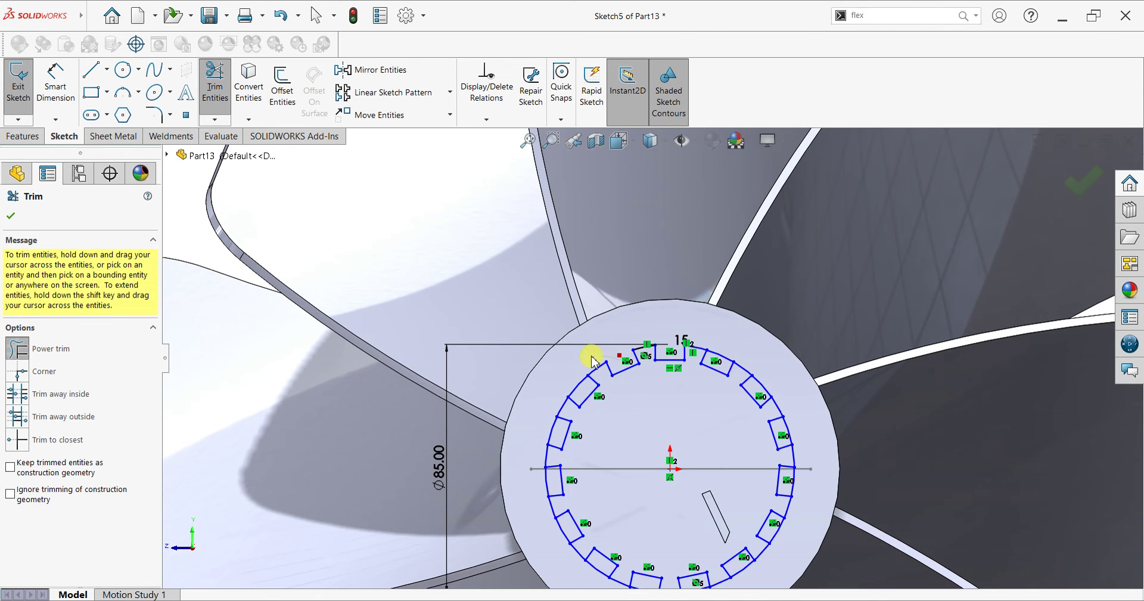
{"action": "left_click_drag", "start_coordinate": [554, 433], "coordinate": [547, 491]}
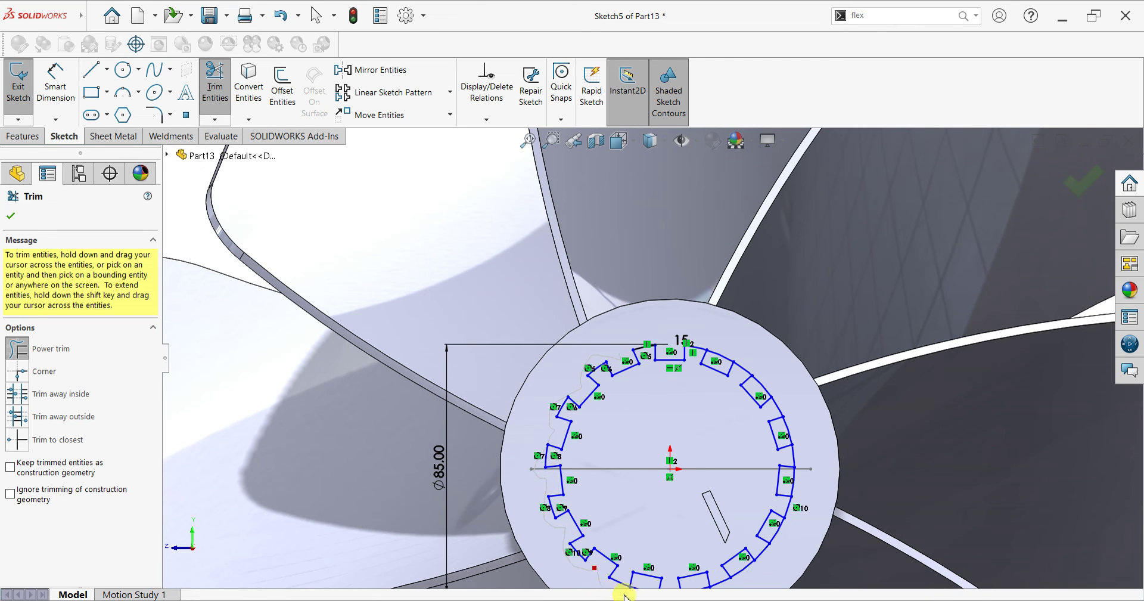
{"action": "mouse_move", "coordinate": [689, 365]}
{"action": "left_mouse_down"}
{"action": "mouse_move", "coordinate": [723, 340]}
{"action": "mouse_move", "coordinate": [762, 398]}
{"action": "left_mouse_up"}
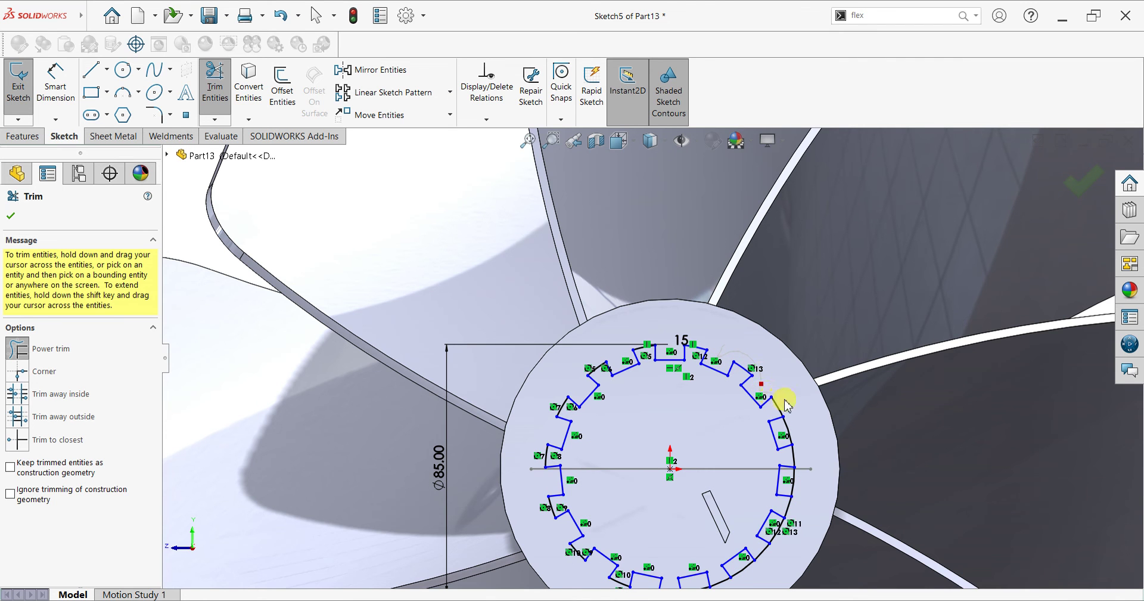
{"action": "left_click_drag", "start_coordinate": [796, 437], "coordinate": [792, 490]}
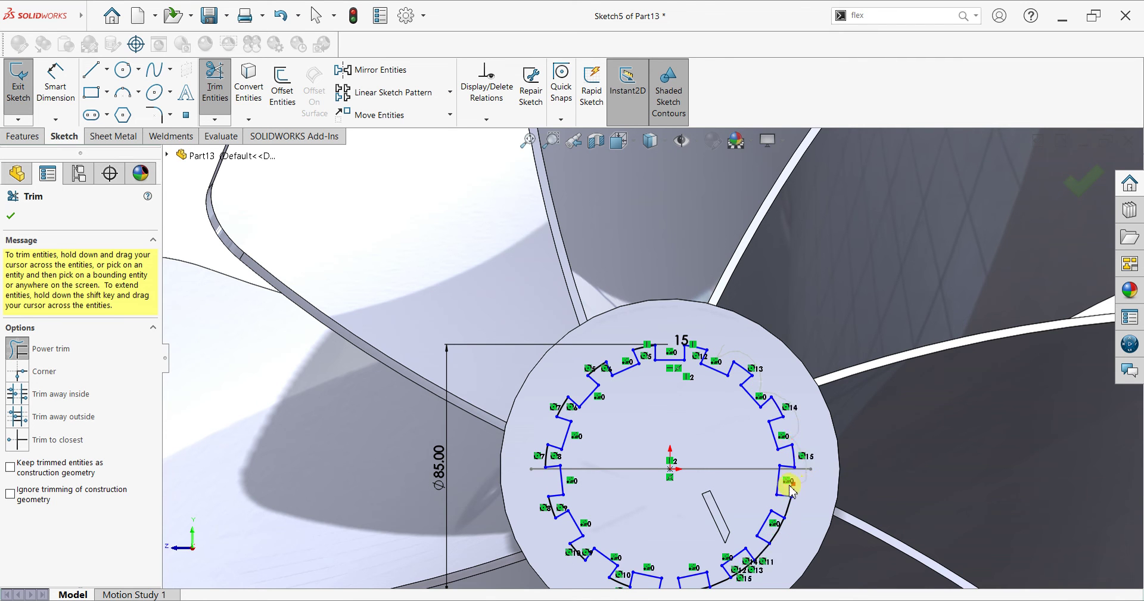
{"action": "mouse_move", "coordinate": [783, 537]}
{"action": "left_mouse_down"}
{"action": "mouse_move", "coordinate": [745, 573]}
{"action": "mouse_move", "coordinate": [685, 540]}
{"action": "left_mouse_up"}
{"action": "scroll", "coordinate": [743, 572], "scroll_direction": "up", "scroll_amount": 1}
{"action": "left_click", "coordinate": [11, 215]}
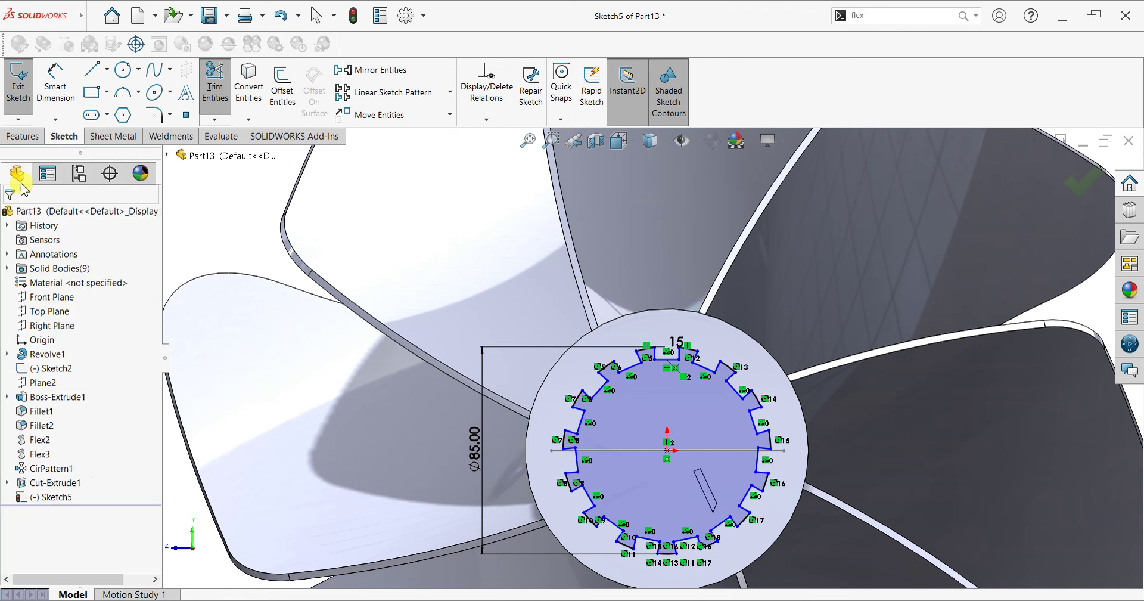
{"action": "left_click", "coordinate": [27, 140]}
{"action": "left_click", "coordinate": [212, 83]}
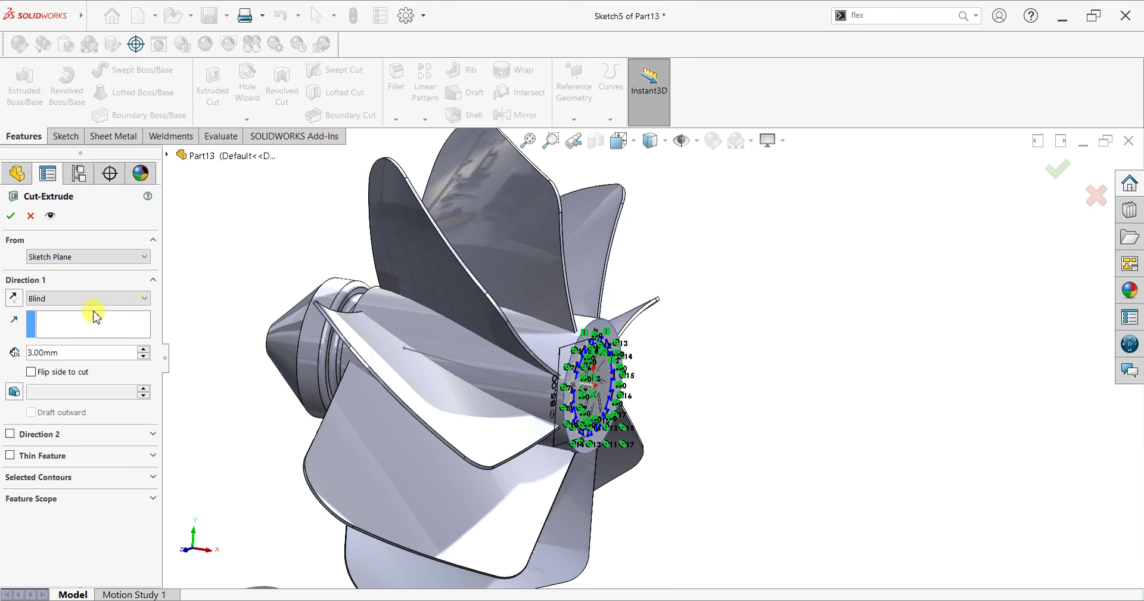
Cut the toothed profile 50 mm Blind into the hub, keeping all bodies
{"action": "type", "text": "50"}
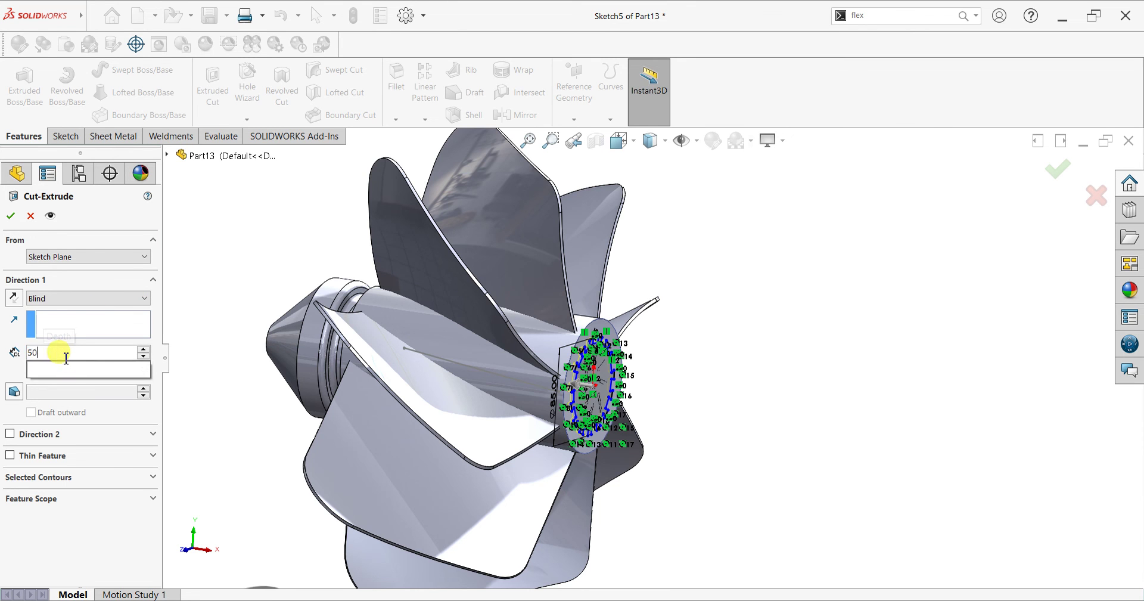
{"action": "key", "text": "Return"}
{"action": "left_click", "coordinate": [11, 216]}
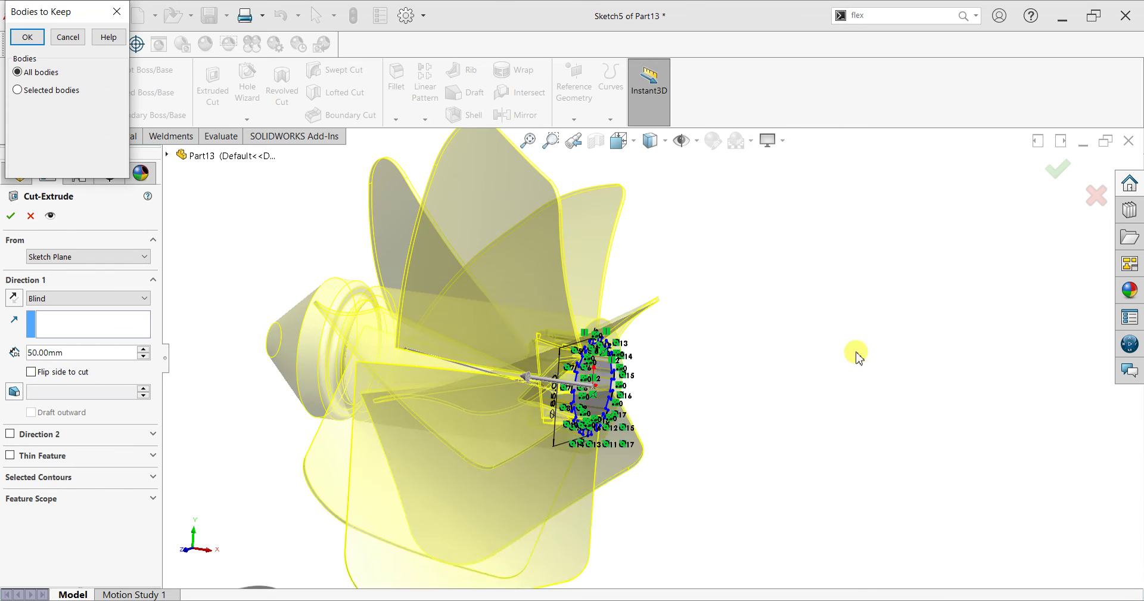
{"action": "left_click", "coordinate": [28, 36]}
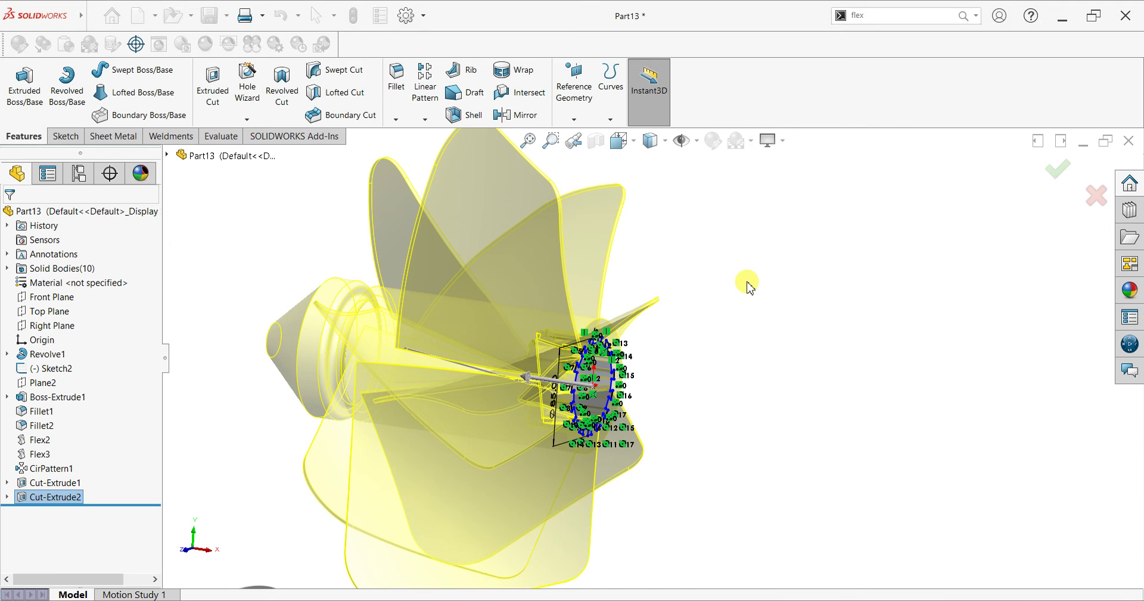
{"action": "left_click", "coordinate": [704, 450]}
{"action": "mouse_move", "coordinate": [707, 463]}
{"action": "middle_mouse_down"}
{"action": "mouse_move", "coordinate": [577, 460]}
{"action": "mouse_move", "coordinate": [733, 370]}
{"action": "mouse_move", "coordinate": [749, 301]}
{"action": "mouse_move", "coordinate": [768, 373]}
{"action": "mouse_move", "coordinate": [756, 388]}
{"action": "mouse_move", "coordinate": [741, 321]}
{"action": "mouse_move", "coordinate": [763, 345]}
{"action": "middle_mouse_up"}
Orbit the fan to inspect the toothed 50 mm cut in the hub
{"action": "left_click", "coordinate": [519, 419]}
{"action": "left_click", "coordinate": [862, 406]}
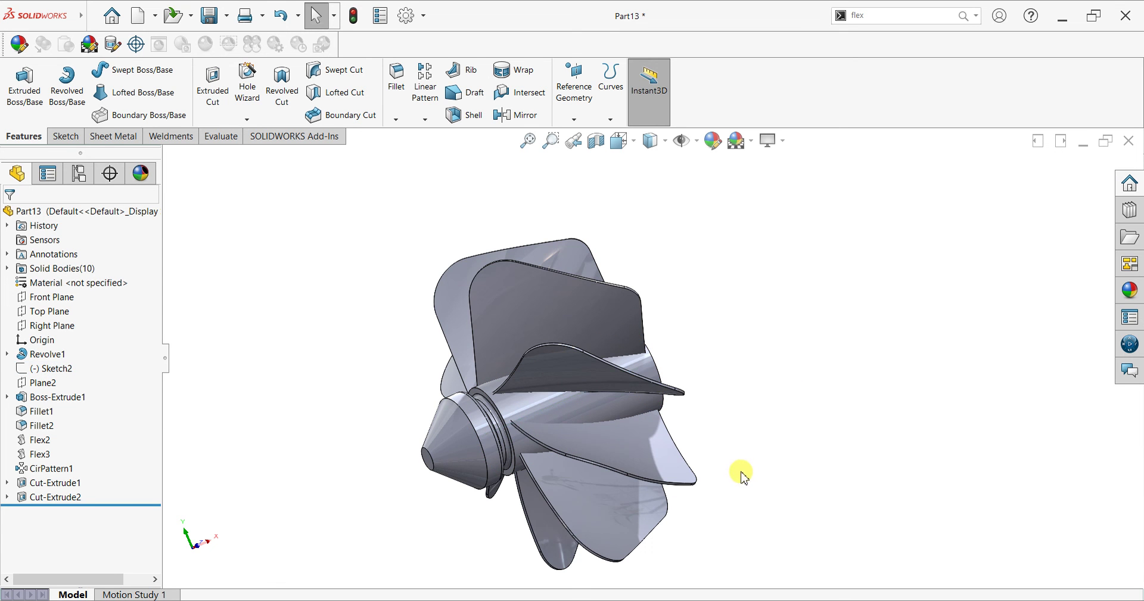
{"action": "middle_click_drag", "start_coordinate": [479, 496], "coordinate": [493, 464]}
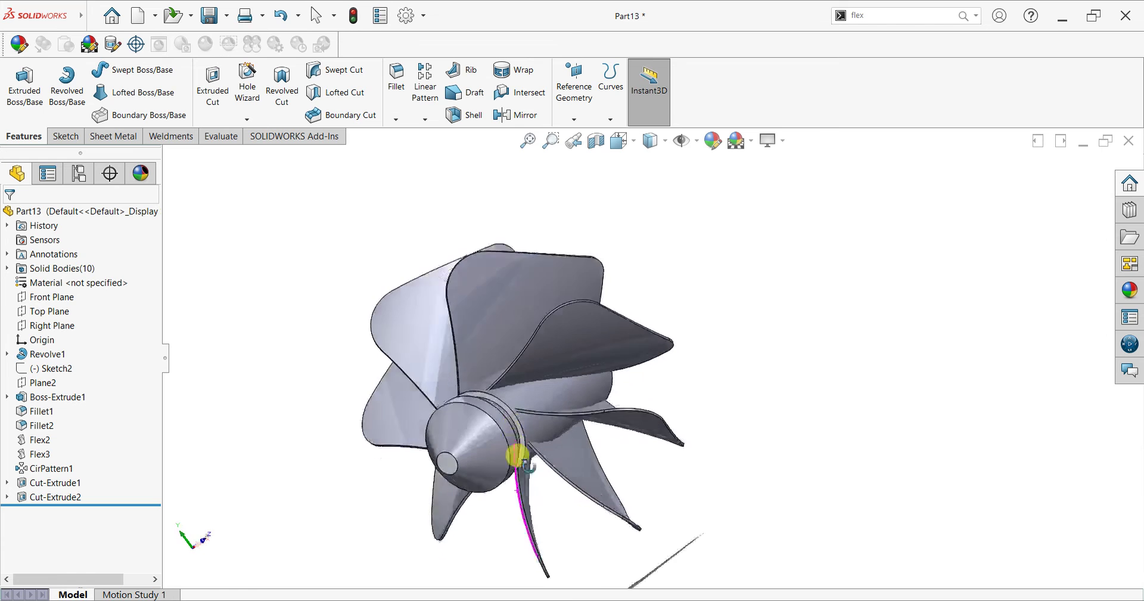
{"action": "middle_click_drag", "start_coordinate": [492, 464], "coordinate": [529, 481]}
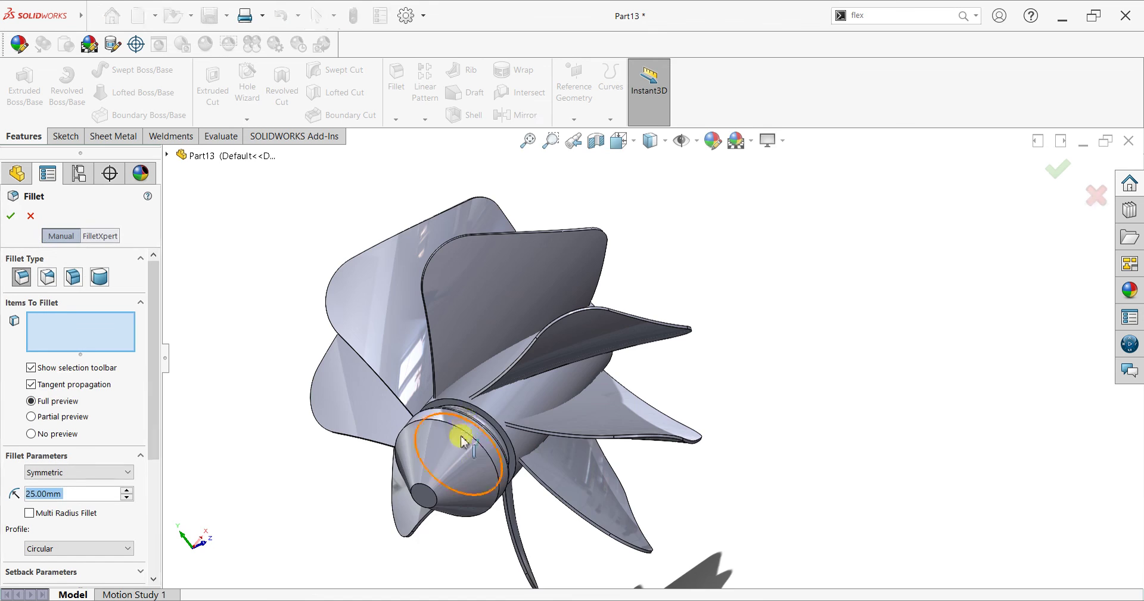
Select the hub's flange edge and set the fillet radius to 5 mm
{"action": "scroll", "coordinate": [462, 449], "scroll_direction": "down", "scroll_amount": 3}
{"action": "scroll", "coordinate": [417, 417], "scroll_direction": "down", "scroll_amount": 3}
{"action": "scroll", "coordinate": [563, 393], "scroll_direction": "down", "scroll_amount": 2}
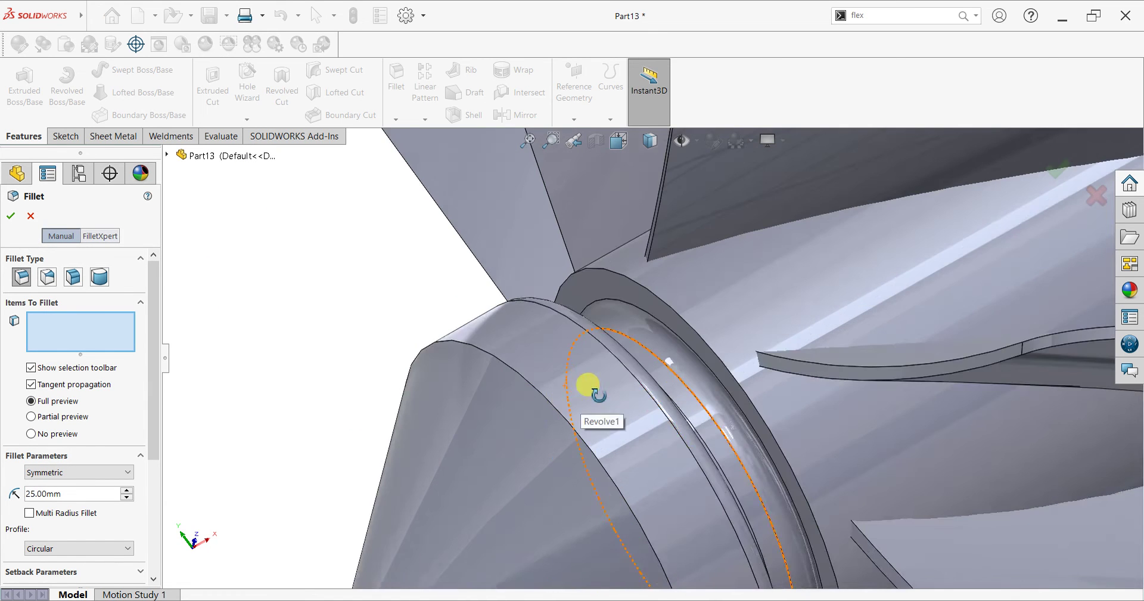
{"action": "scroll", "coordinate": [581, 385], "scroll_direction": "down", "scroll_amount": 2}
{"action": "left_click", "coordinate": [687, 307]}
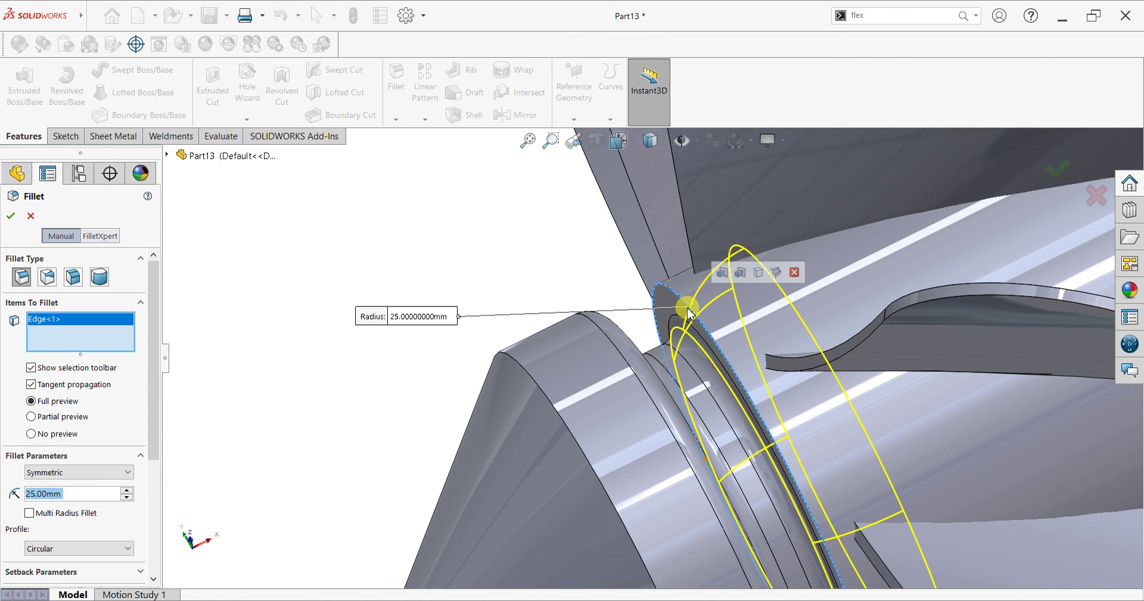
{"action": "type", "text": "5"}
{"action": "key", "text": "Return"}
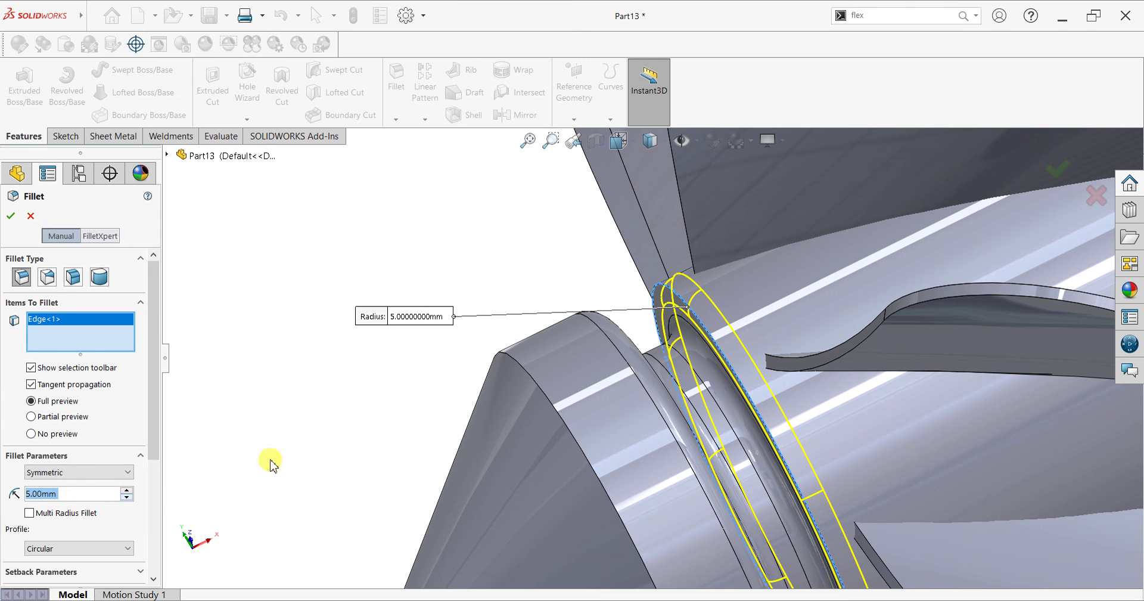
Add the cone base and cone tip edges and accept the 5 mm fillet
{"action": "left_click", "coordinate": [516, 362]}
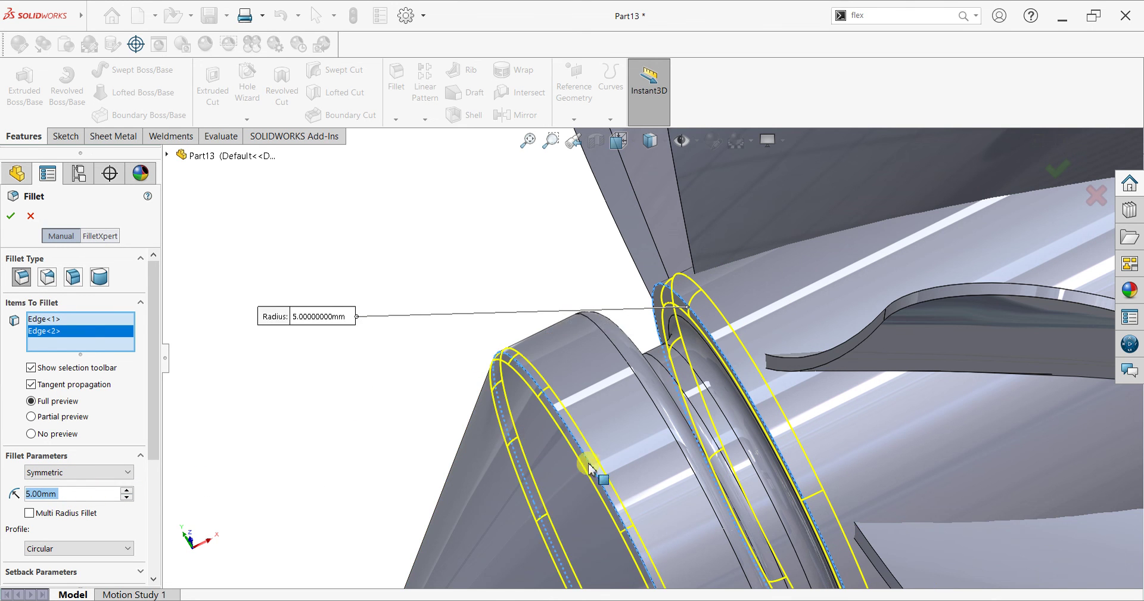
{"action": "middle_click_drag", "start_coordinate": [584, 462], "coordinate": [596, 471]}
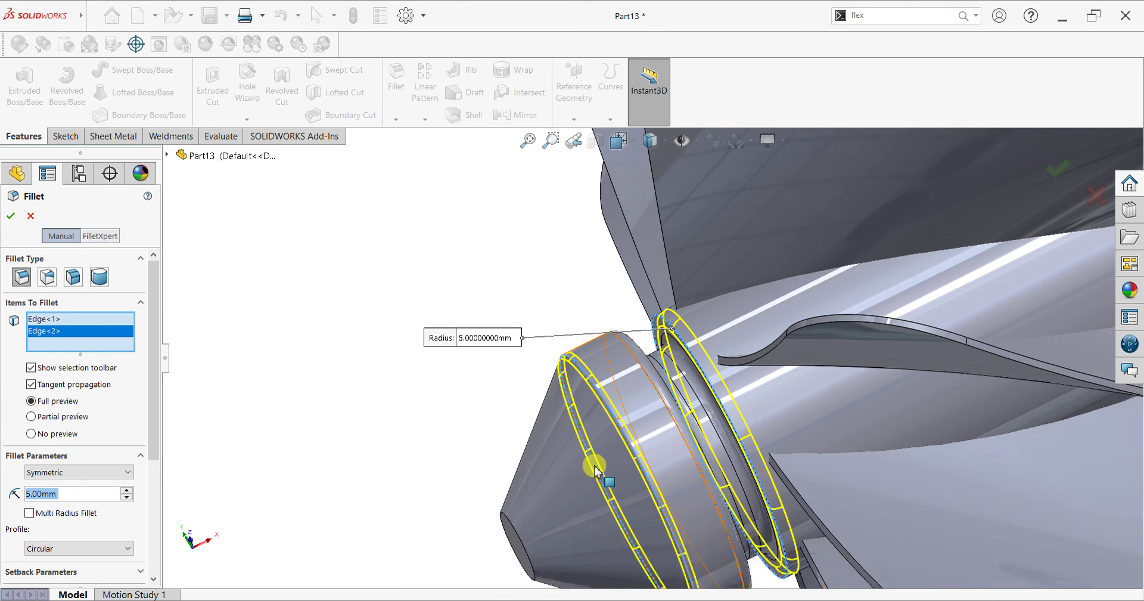
{"action": "left_click", "coordinate": [513, 530]}
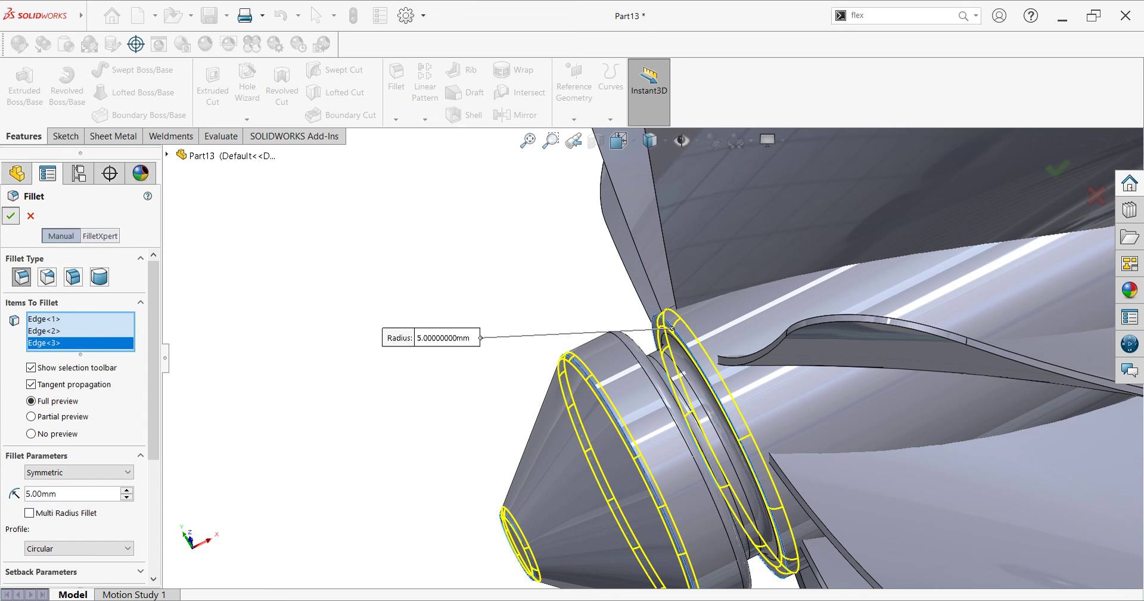
{"action": "left_click", "coordinate": [8, 222]}
{"action": "scroll", "coordinate": [749, 388], "scroll_direction": "up", "scroll_amount": 2}
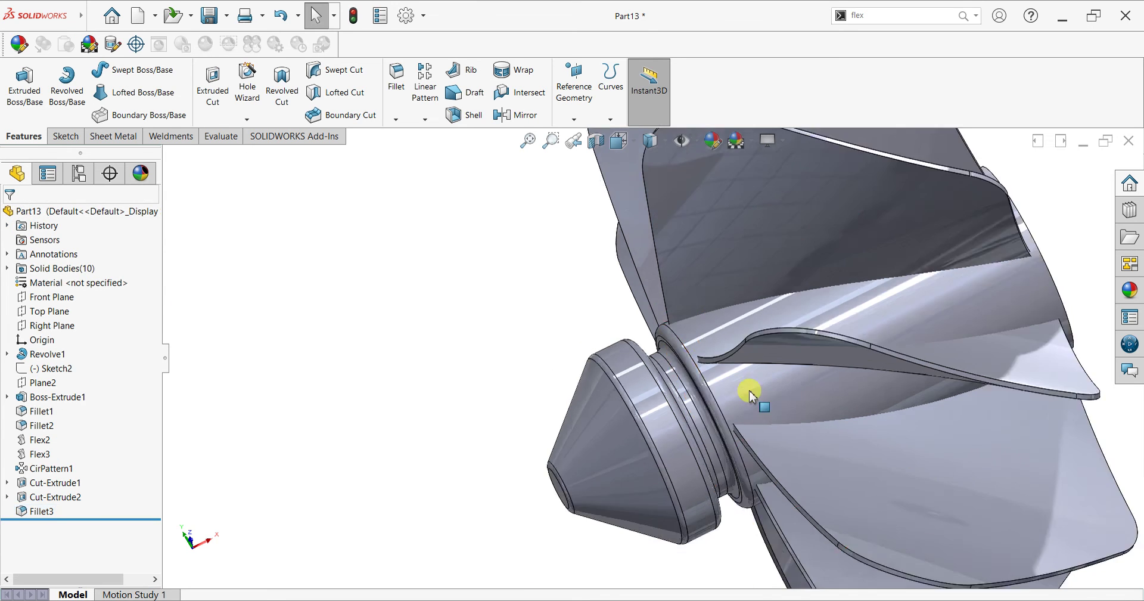
{"action": "scroll", "coordinate": [750, 395], "scroll_direction": "up", "scroll_amount": 3}
{"action": "mouse_move", "coordinate": [751, 395]}
{"action": "middle_mouse_down"}
{"action": "mouse_move", "coordinate": [890, 376]}
{"action": "mouse_move", "coordinate": [928, 276]}
{"action": "middle_mouse_up"}
Enter a 1 mm fillet radius and select the upper face of one blade
{"action": "scroll", "coordinate": [938, 289], "scroll_direction": "down", "scroll_amount": 3}
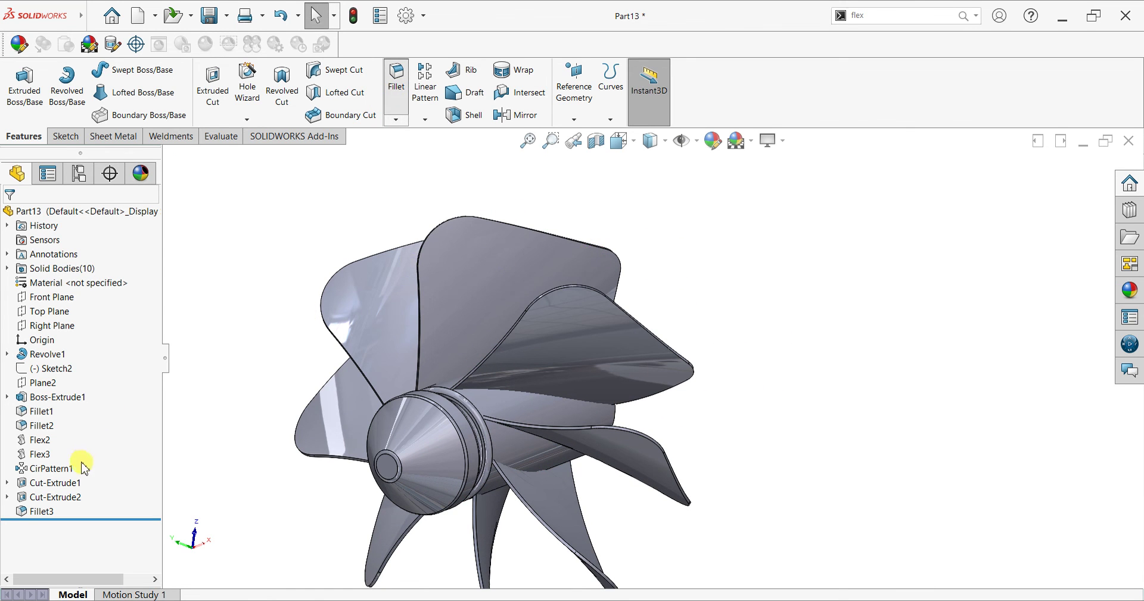
{"action": "type", "text": "1"}
{"action": "key", "text": "Return"}
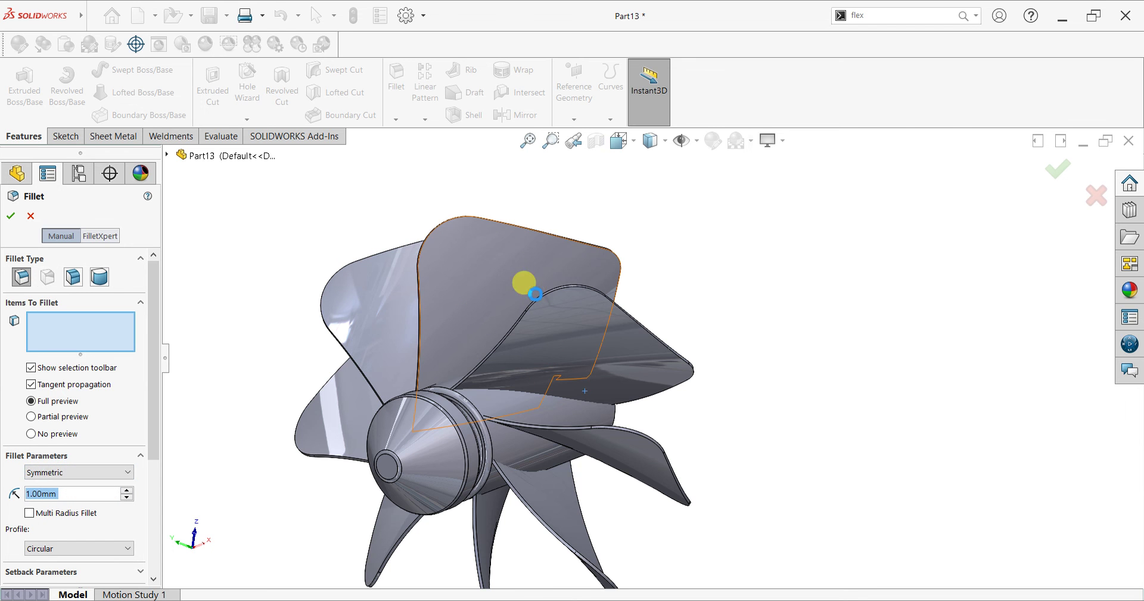
{"action": "left_click", "coordinate": [449, 282]}
{"action": "mouse_move", "coordinate": [449, 282]}
{"action": "middle_mouse_down"}
{"action": "mouse_move", "coordinate": [511, 247]}
{"action": "mouse_move", "coordinate": [506, 306]}
{"action": "mouse_move", "coordinate": [450, 243]}
{"action": "mouse_move", "coordinate": [532, 252]}
{"action": "mouse_move", "coordinate": [525, 258]}
{"action": "middle_mouse_up"}
Change the radius to 0.2 mm, add the blade's other face, and check the preview
{"action": "left_click", "coordinate": [51, 495]}
{"action": "type", "text": "0.2"}
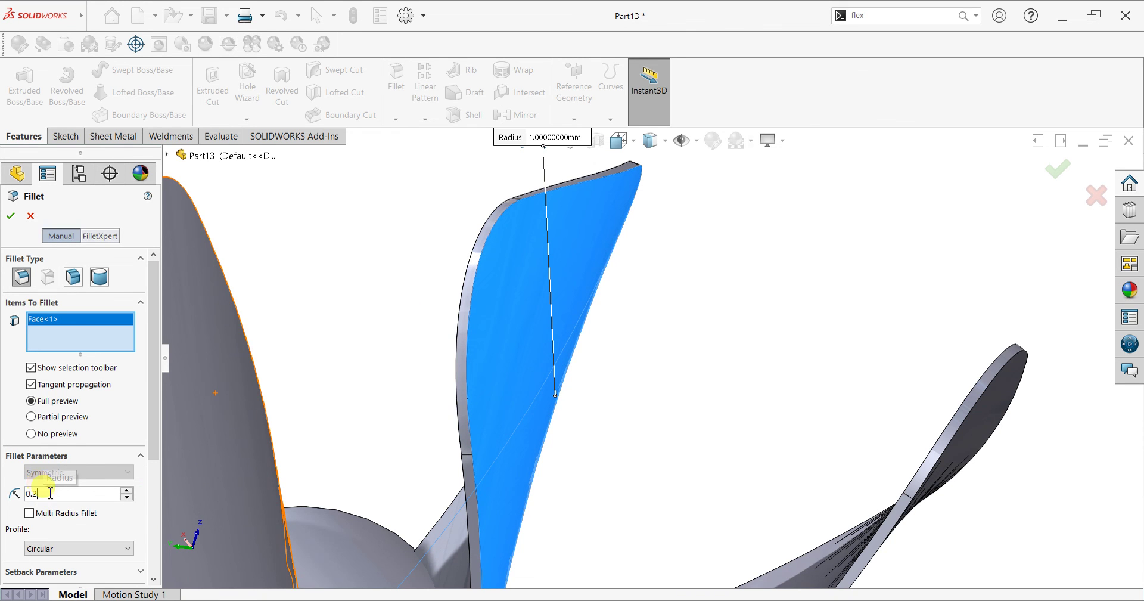
{"action": "key", "text": "Return"}
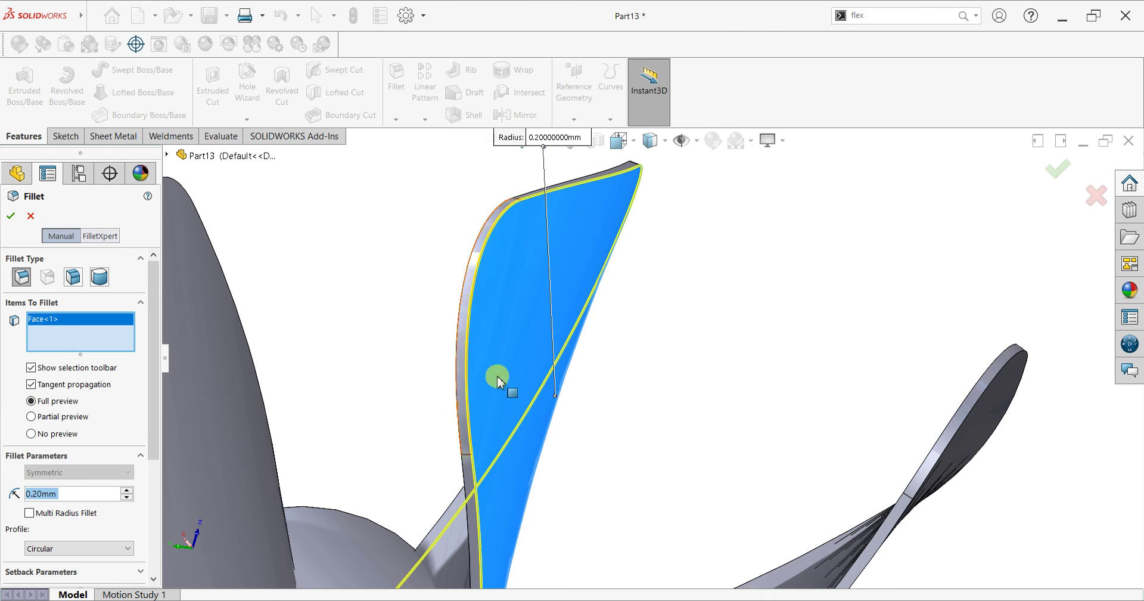
{"action": "middle_click_drag", "start_coordinate": [369, 444], "coordinate": [401, 416]}
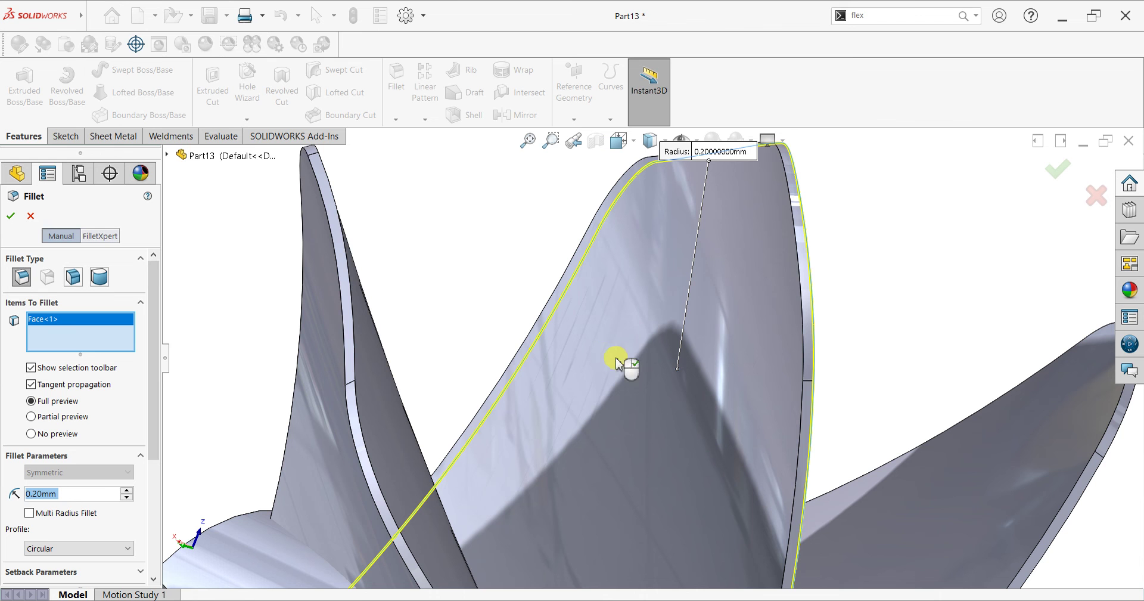
{"action": "left_click", "coordinate": [617, 361]}
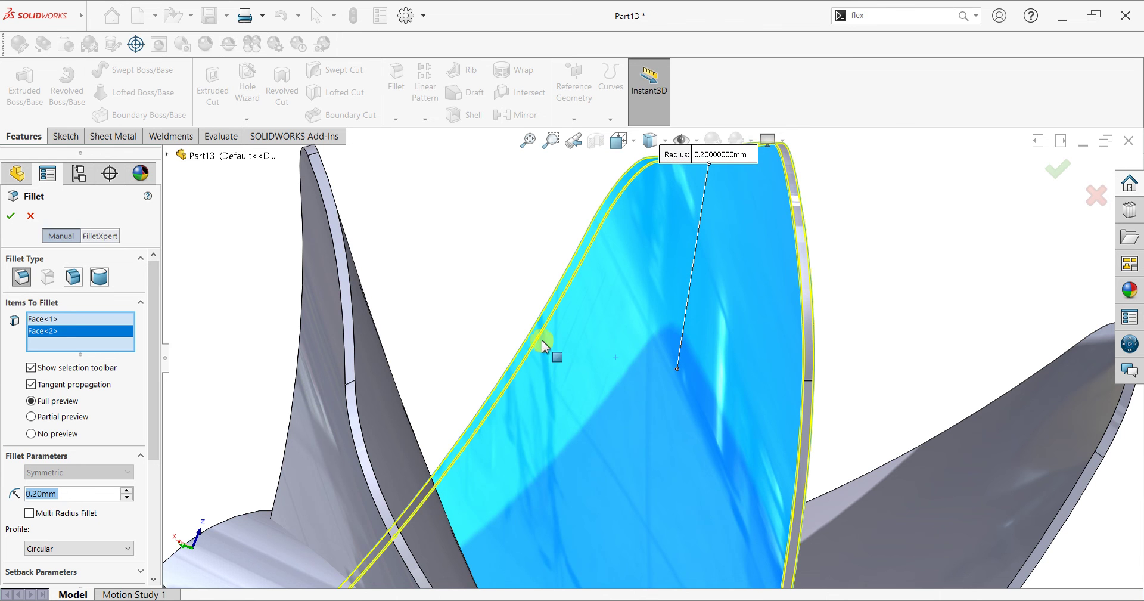
{"action": "scroll", "coordinate": [562, 434], "scroll_direction": "up", "scroll_amount": 2}
{"action": "left_click", "coordinate": [474, 409]}
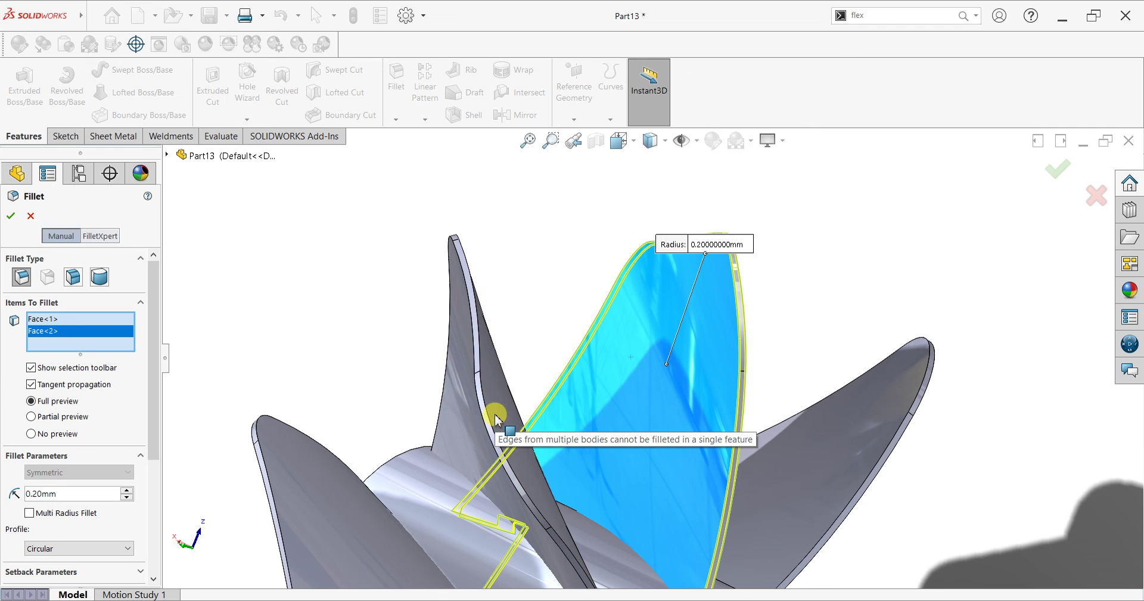
{"action": "scroll", "coordinate": [571, 409], "scroll_direction": "up", "scroll_amount": 3}
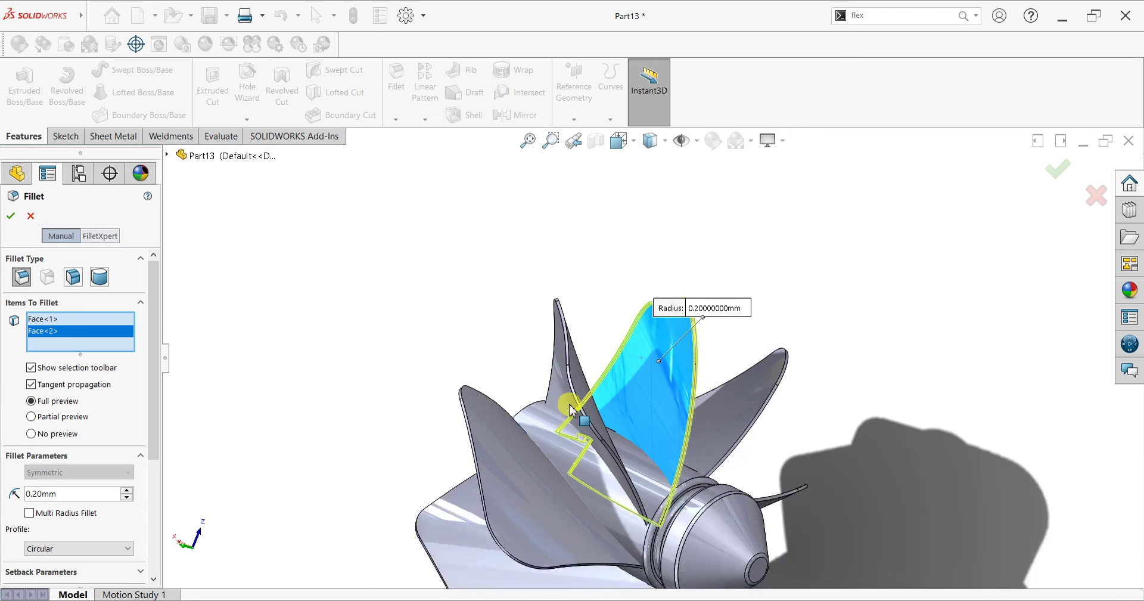
{"action": "middle_click_drag", "start_coordinate": [569, 438], "coordinate": [605, 383]}
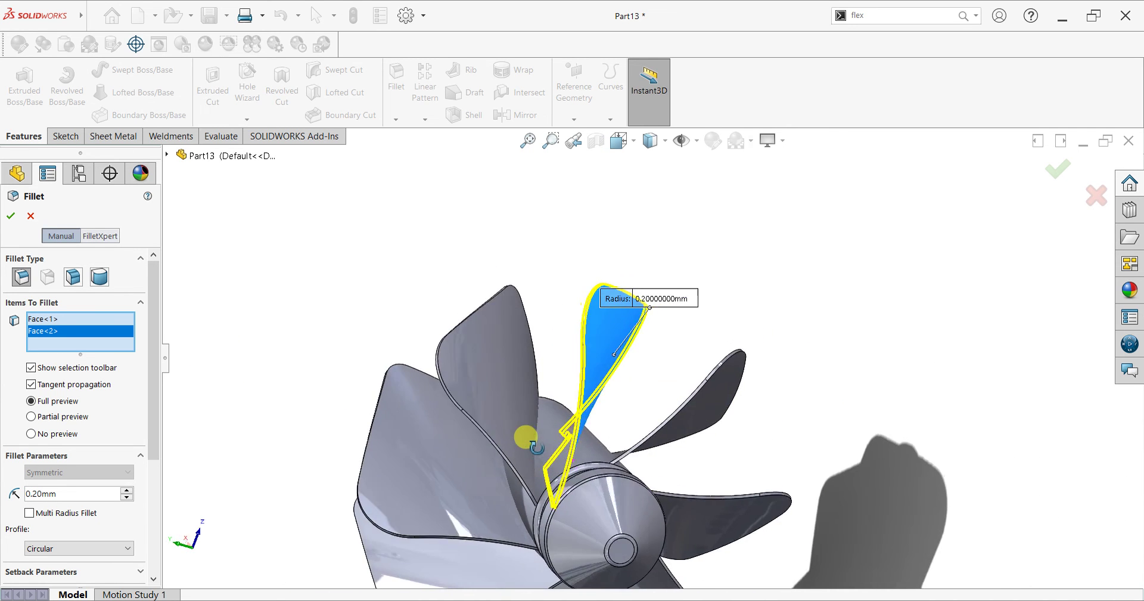
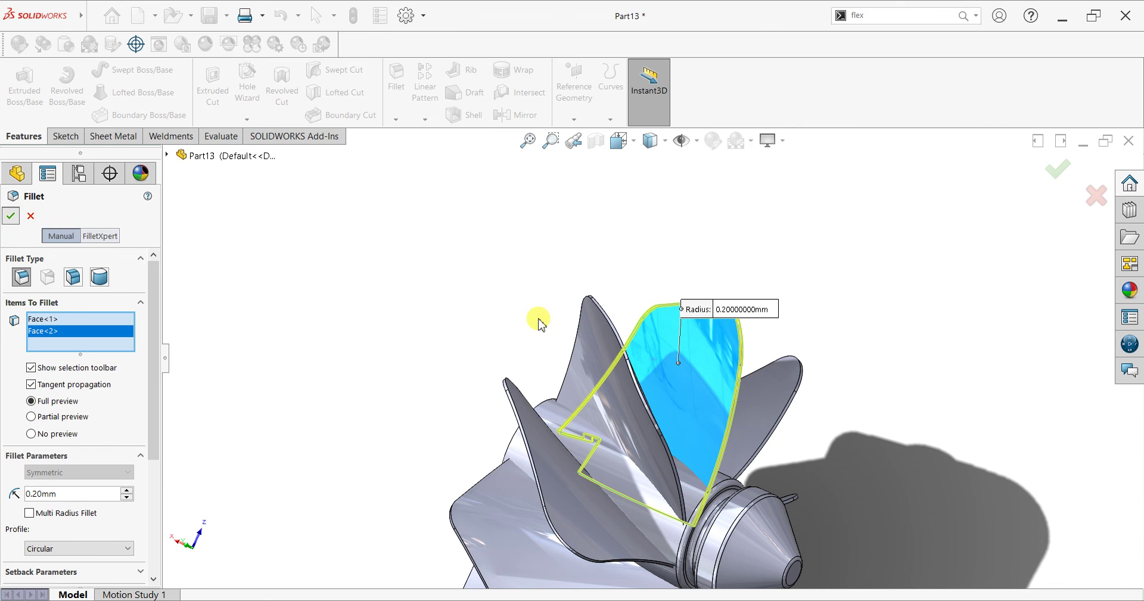
Accept the blade fillet as Fillet4 and reorient the propeller view
{"action": "key", "text": "Return"}
{"action": "middle_click_drag", "start_coordinate": [588, 339], "coordinate": [769, 327]}
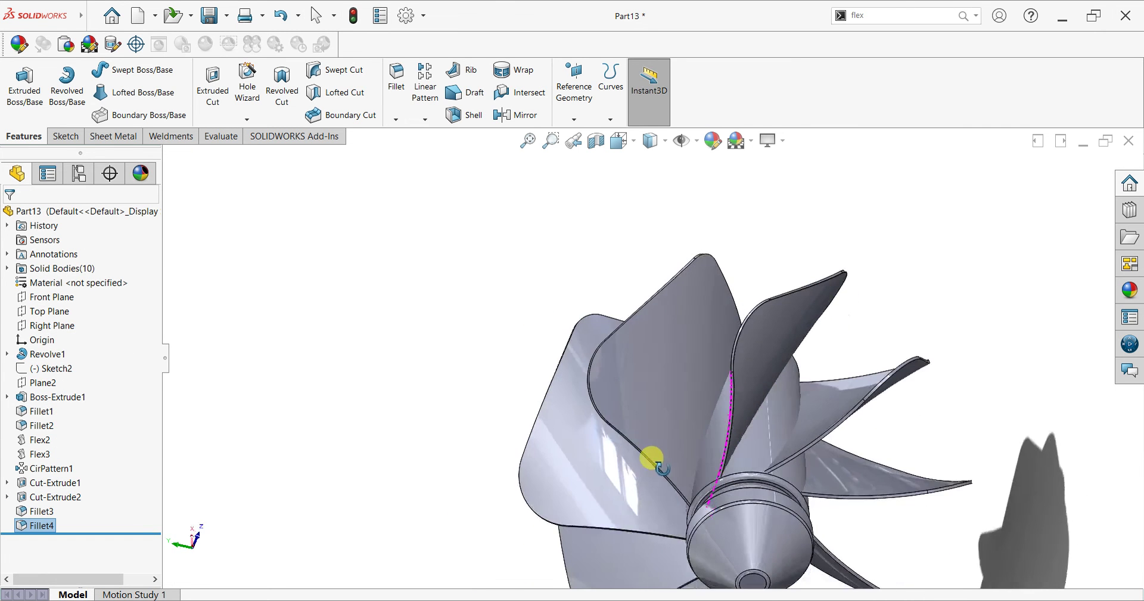
{"action": "scroll", "coordinate": [716, 339], "scroll_direction": "down", "scroll_amount": 2}
{"action": "scroll", "coordinate": [706, 374], "scroll_direction": "down", "scroll_amount": 2}
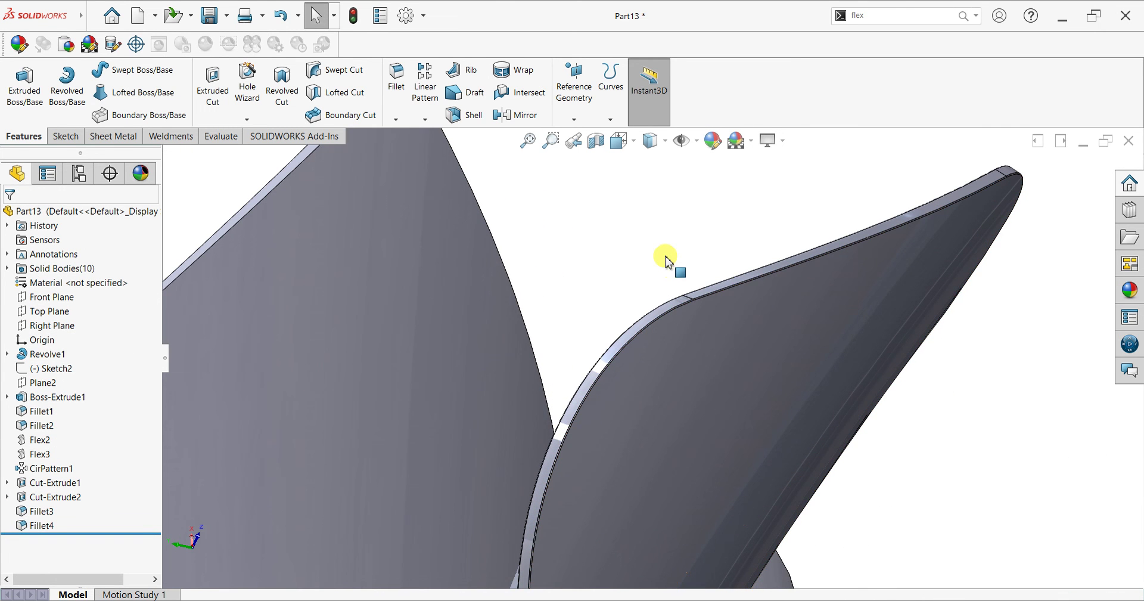
{"action": "scroll", "coordinate": [667, 261], "scroll_direction": "up", "scroll_amount": 2}
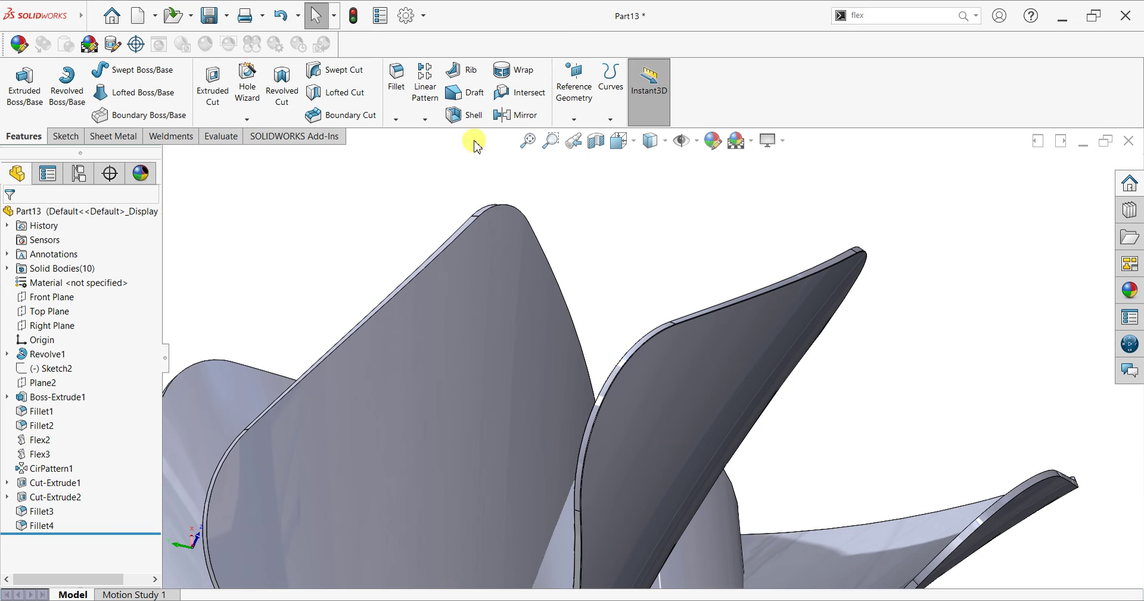
Start a circular pattern, CirPattern2, with 8 equally spaced instances over 360°
{"action": "left_click", "coordinate": [417, 123]}
{"action": "left_click", "coordinate": [450, 149]}
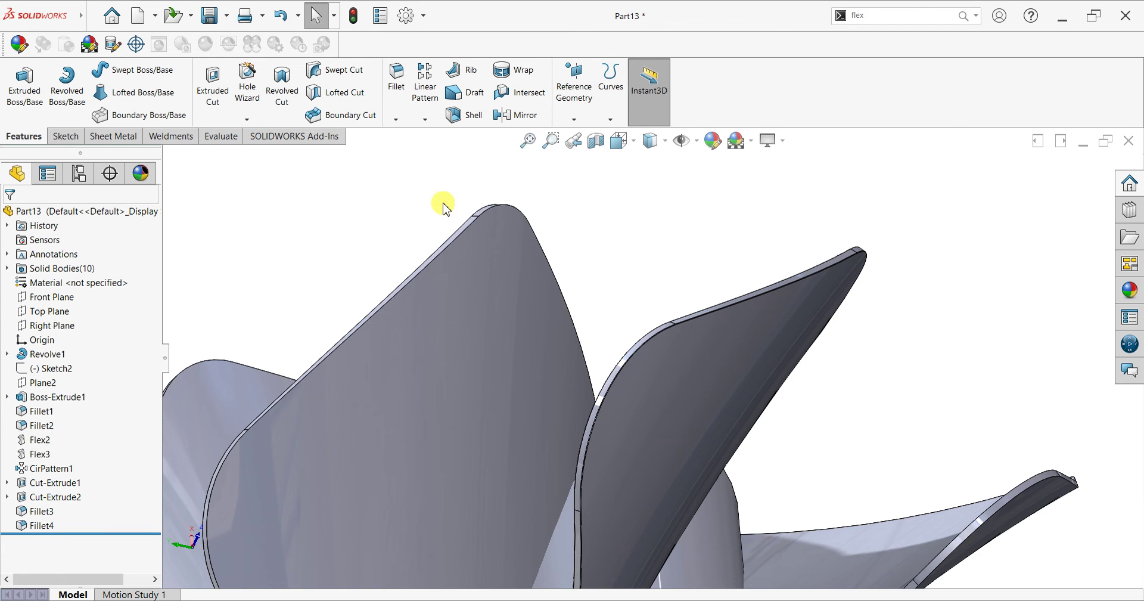
{"action": "scroll", "coordinate": [350, 239], "scroll_direction": "up", "scroll_amount": 5}
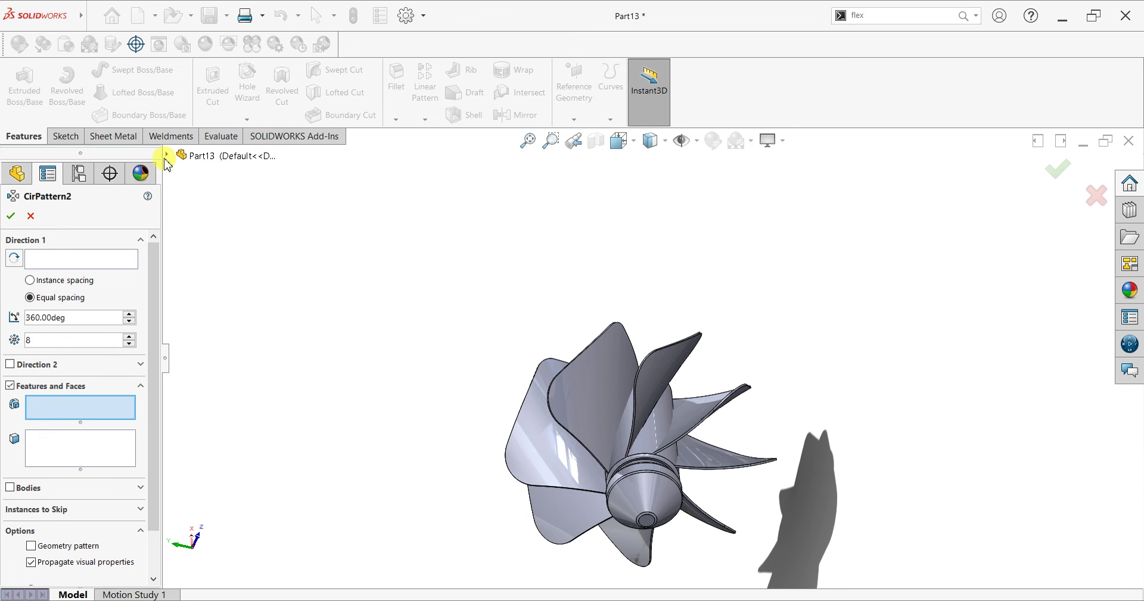
Set the hub's circular edge as pattern axis; Fillet4 is rejected as invalid
{"action": "left_click", "coordinate": [38, 260]}
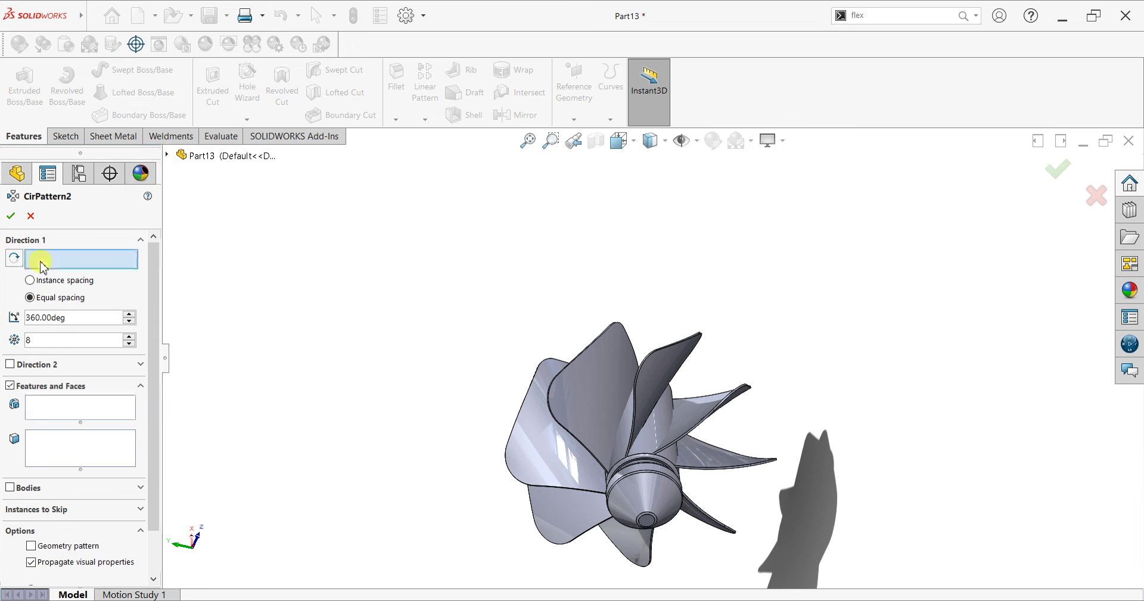
{"action": "left_click", "coordinate": [643, 474]}
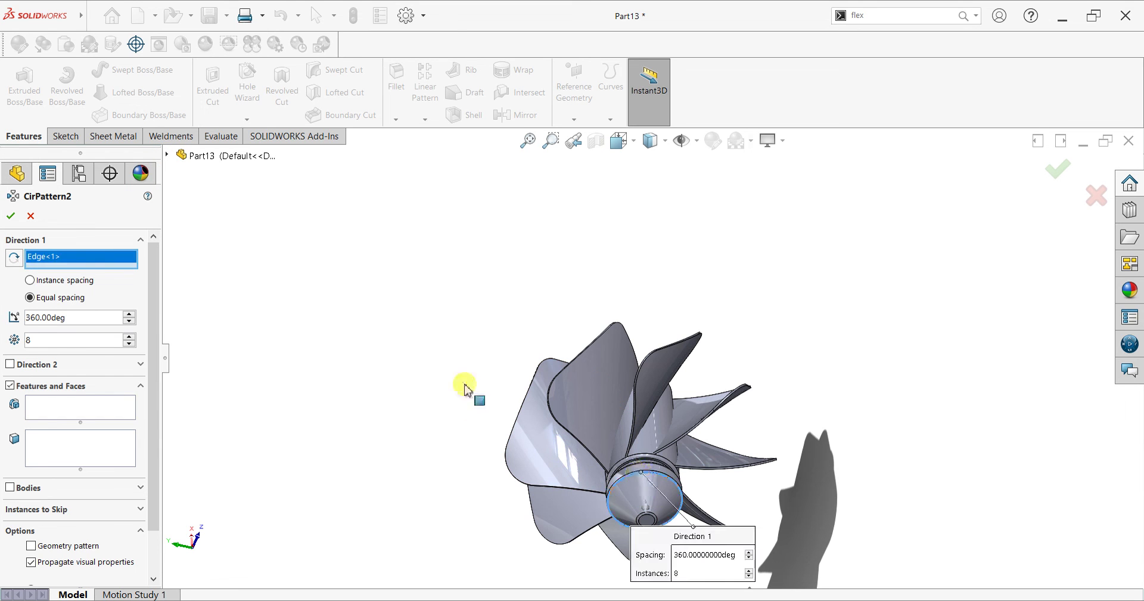
{"action": "left_click", "coordinate": [167, 156]}
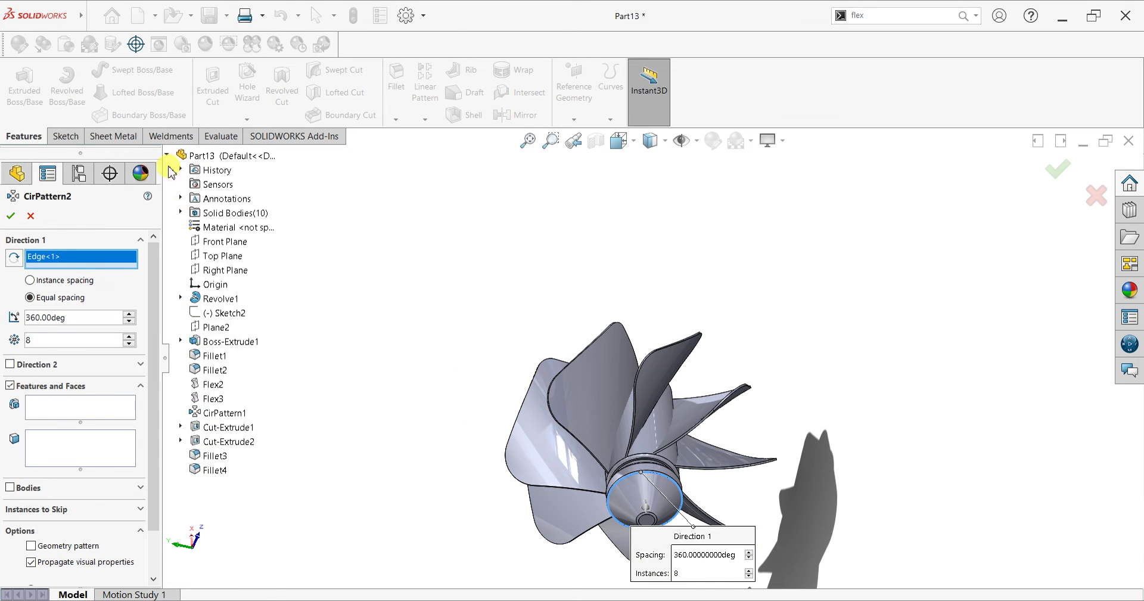
{"action": "left_click", "coordinate": [210, 471]}
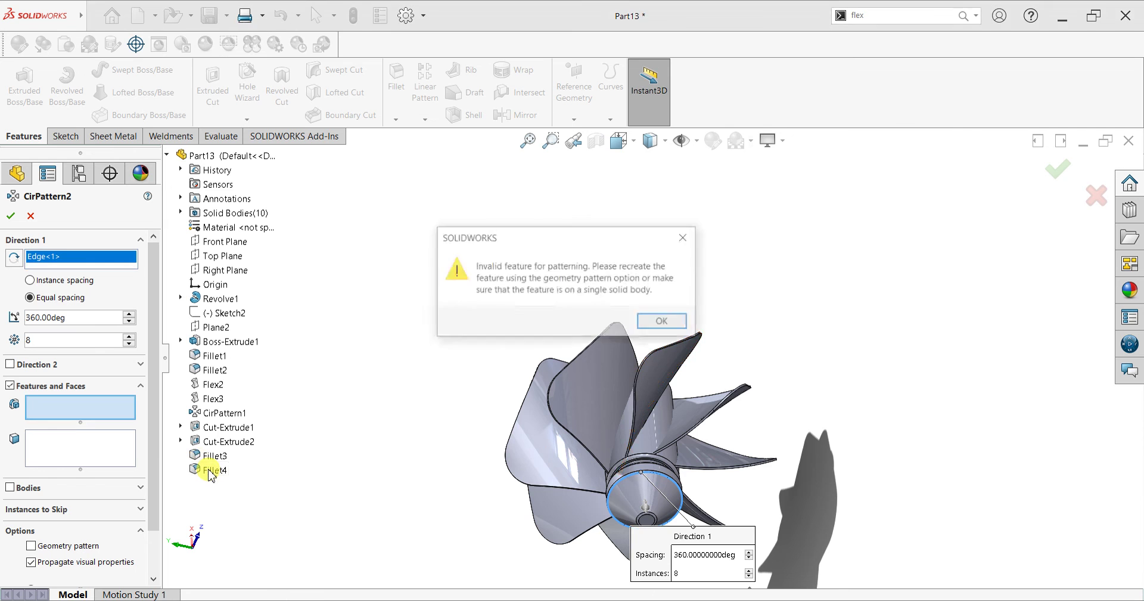
{"action": "left_click", "coordinate": [662, 322]}
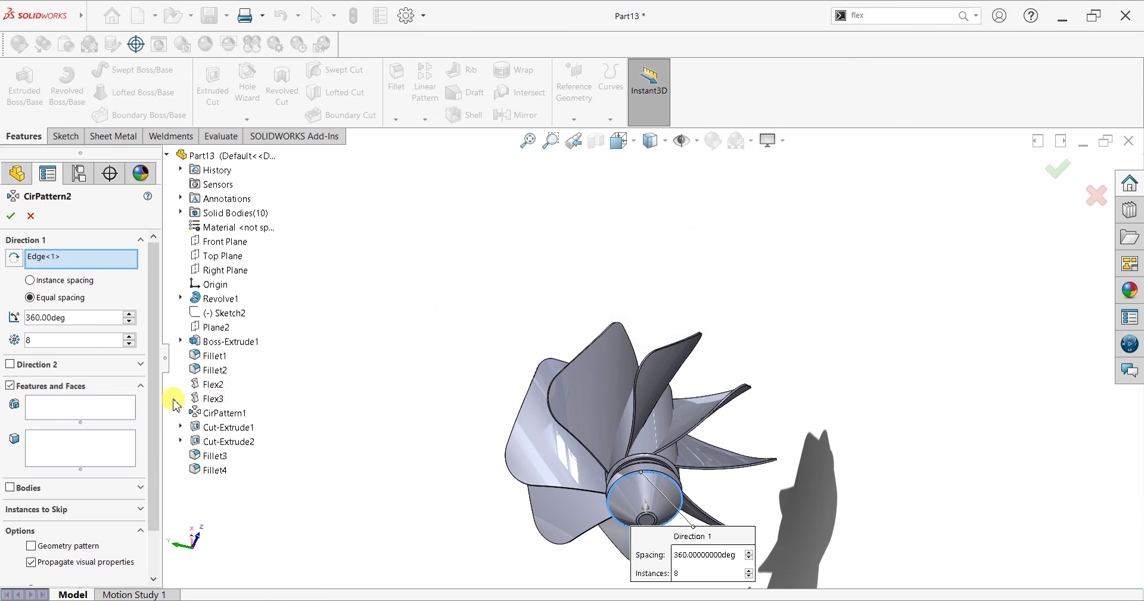
Try patterning the blade fillet as faces instead, which is also rejected
{"action": "middle_click_drag", "start_coordinate": [511, 396], "coordinate": [672, 423]}
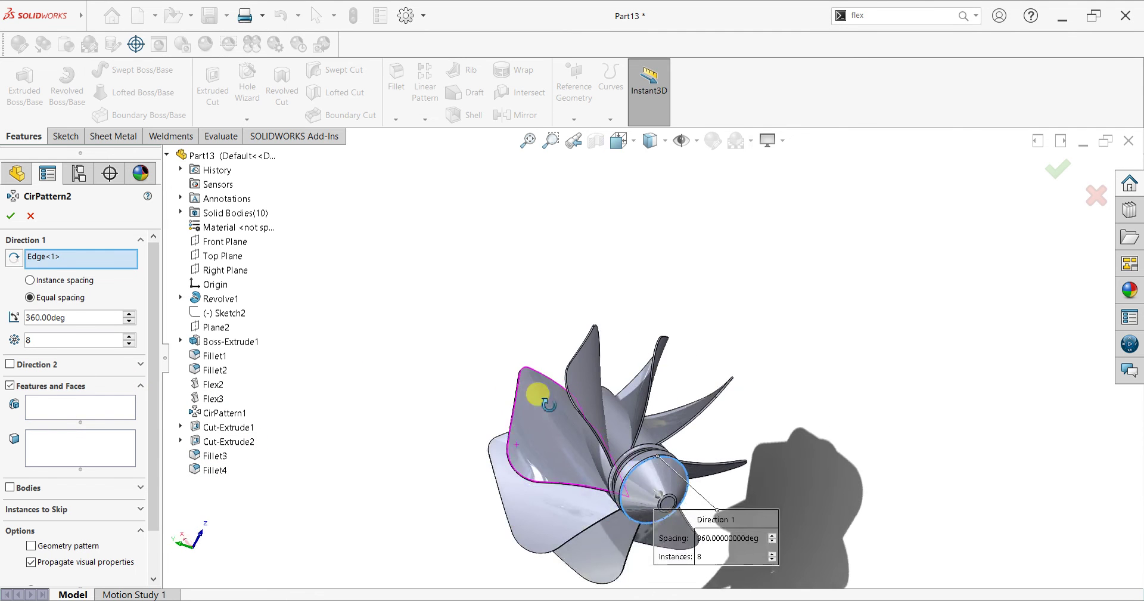
{"action": "scroll", "coordinate": [672, 422], "scroll_direction": "down", "scroll_amount": 3}
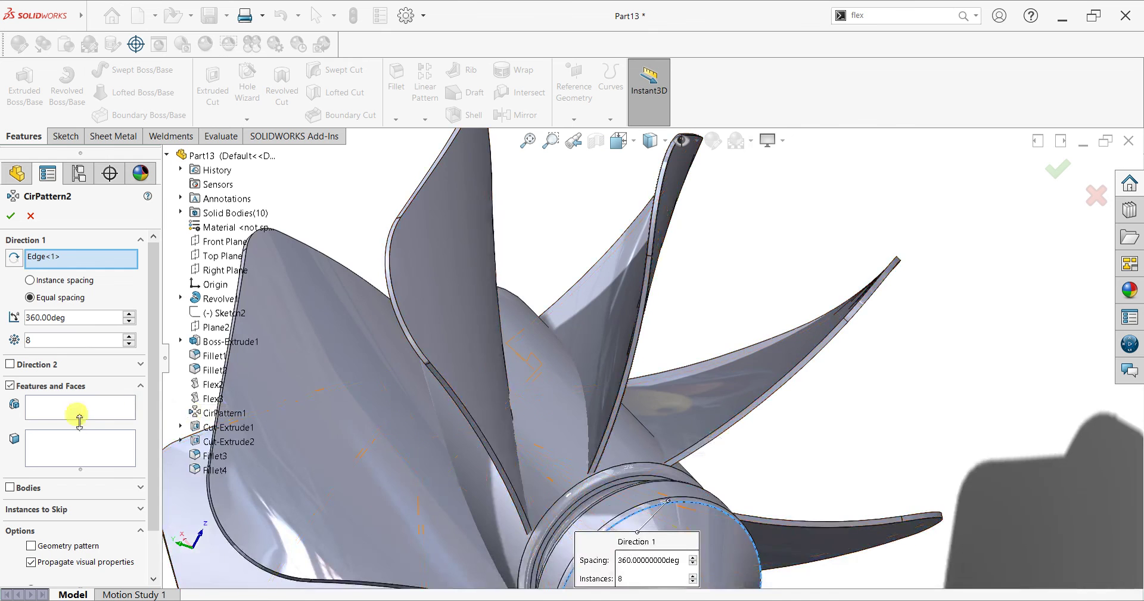
{"action": "left_click", "coordinate": [70, 444]}
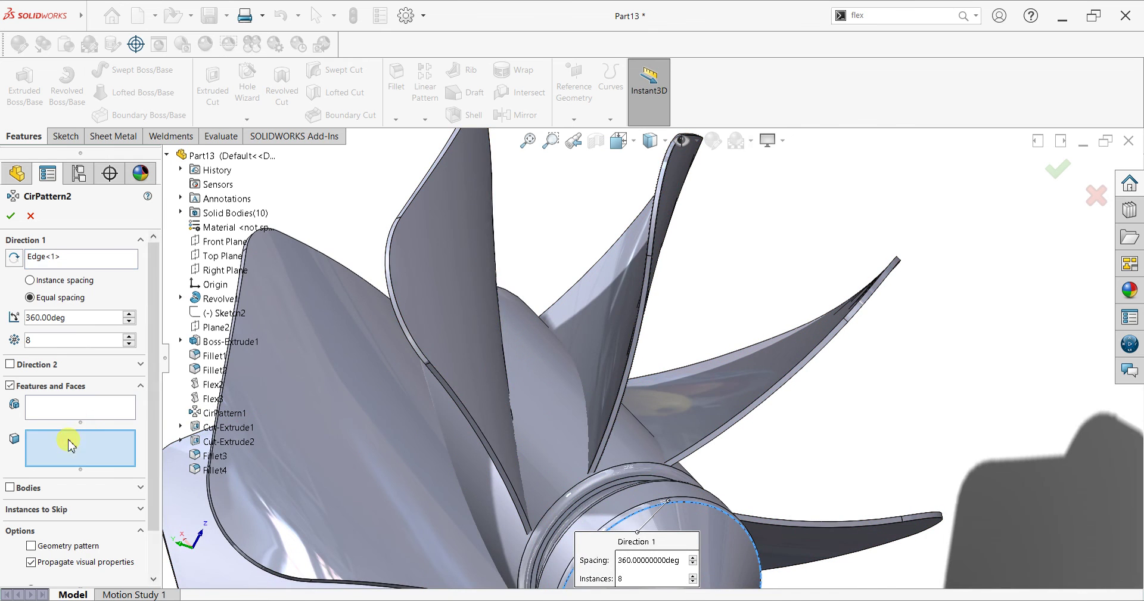
{"action": "left_click", "coordinate": [205, 470]}
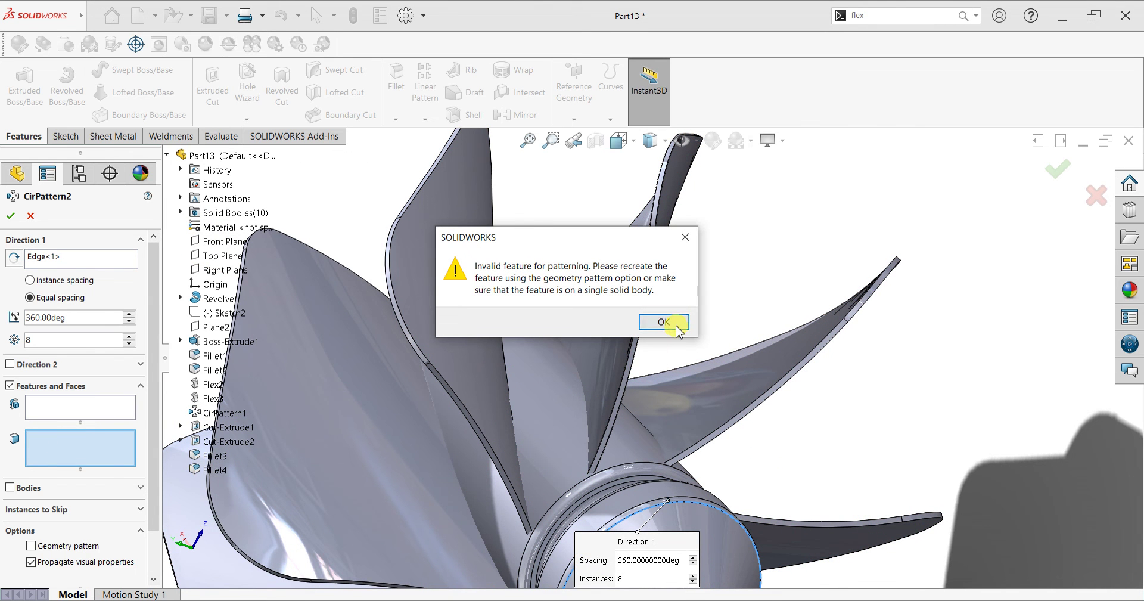
{"action": "left_click", "coordinate": [665, 323]}
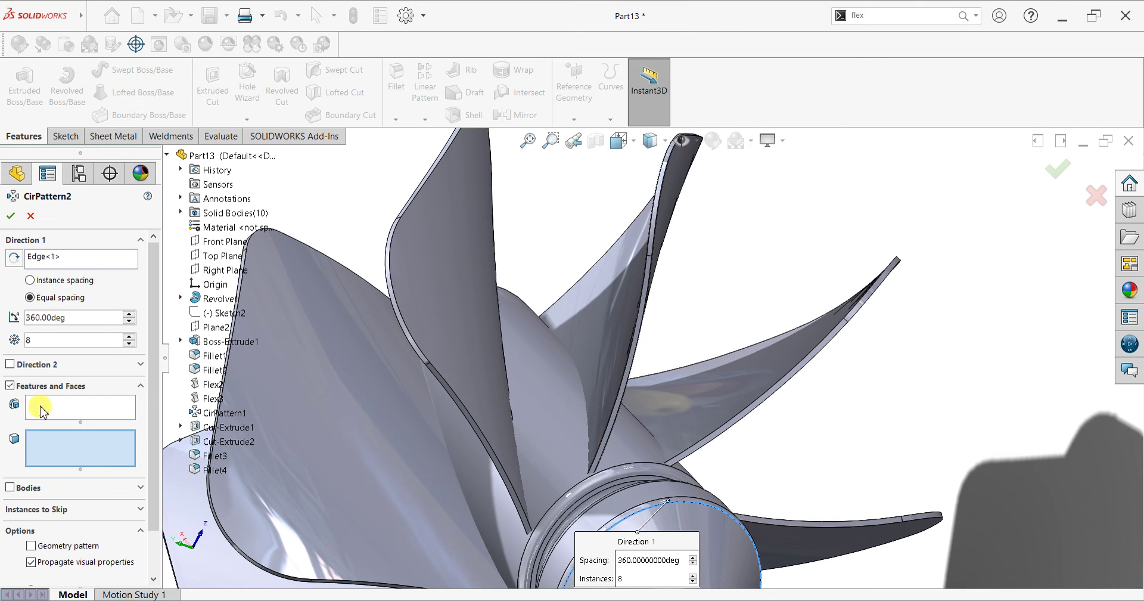
Try patterning Fillet4 as a body, then cancel the circular pattern
{"action": "left_click", "coordinate": [29, 488]}
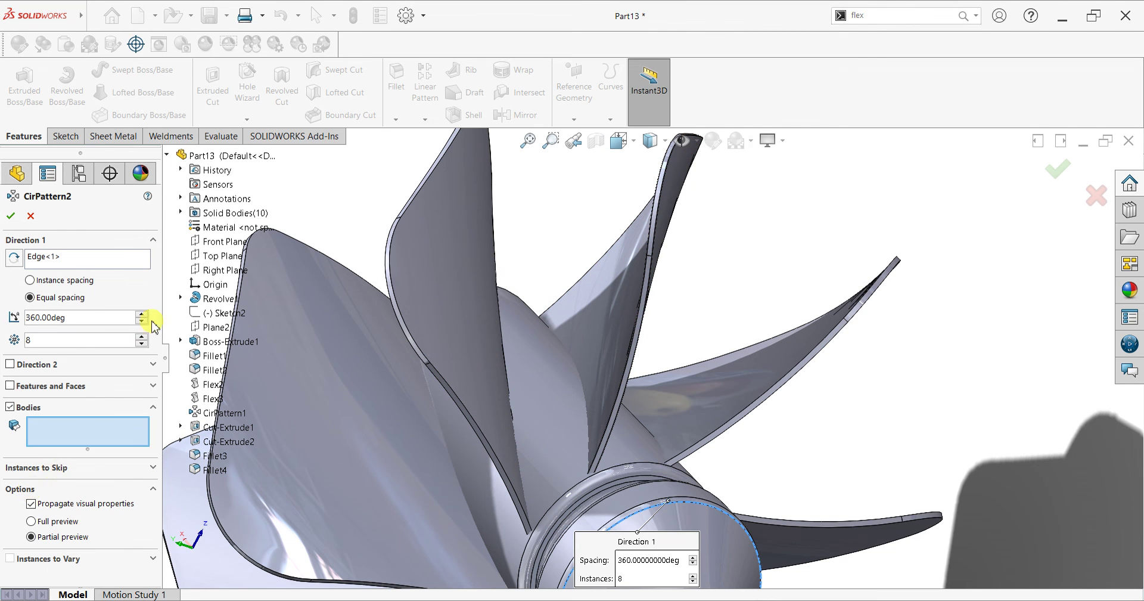
{"action": "left_click", "coordinate": [198, 471]}
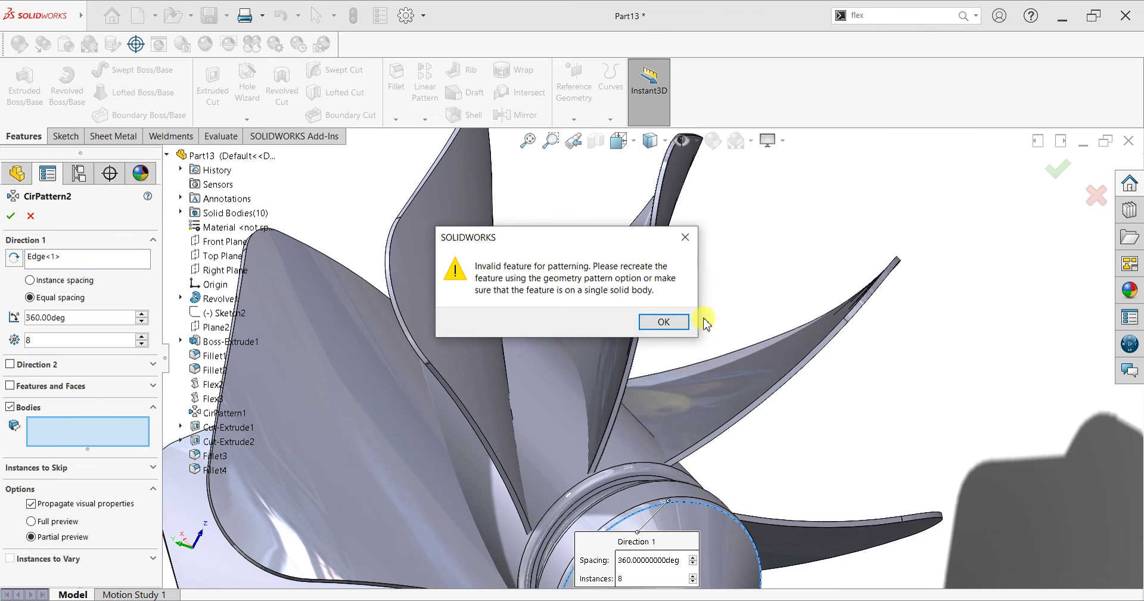
{"action": "left_click", "coordinate": [665, 323]}
{"action": "left_click", "coordinate": [29, 217]}
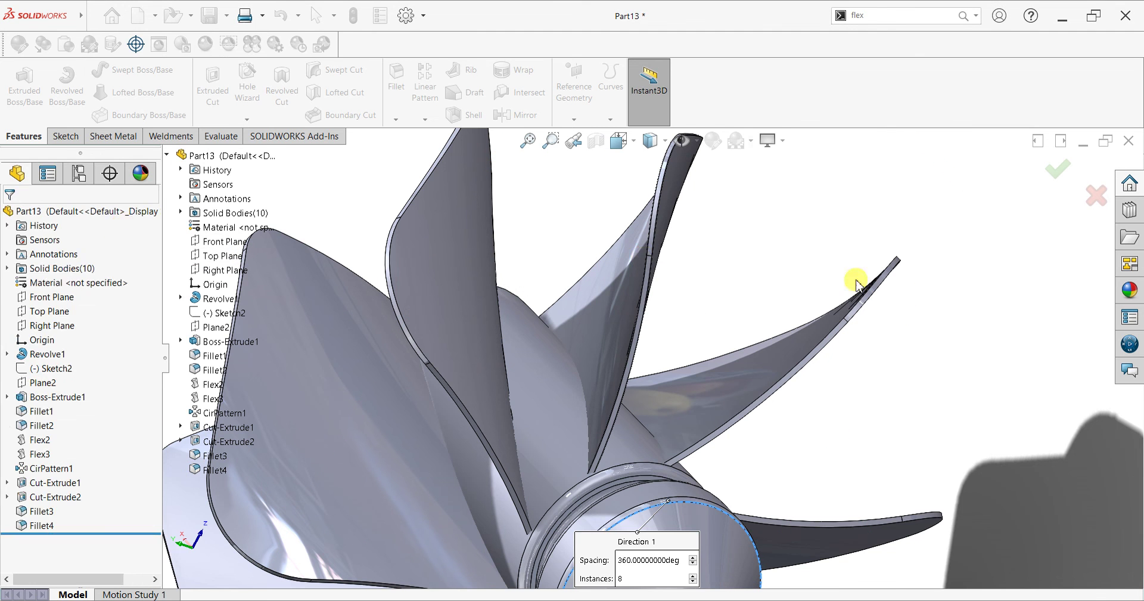
Delete the Fillet4 feature from the propeller part
{"action": "right_click", "coordinate": [48, 523]}
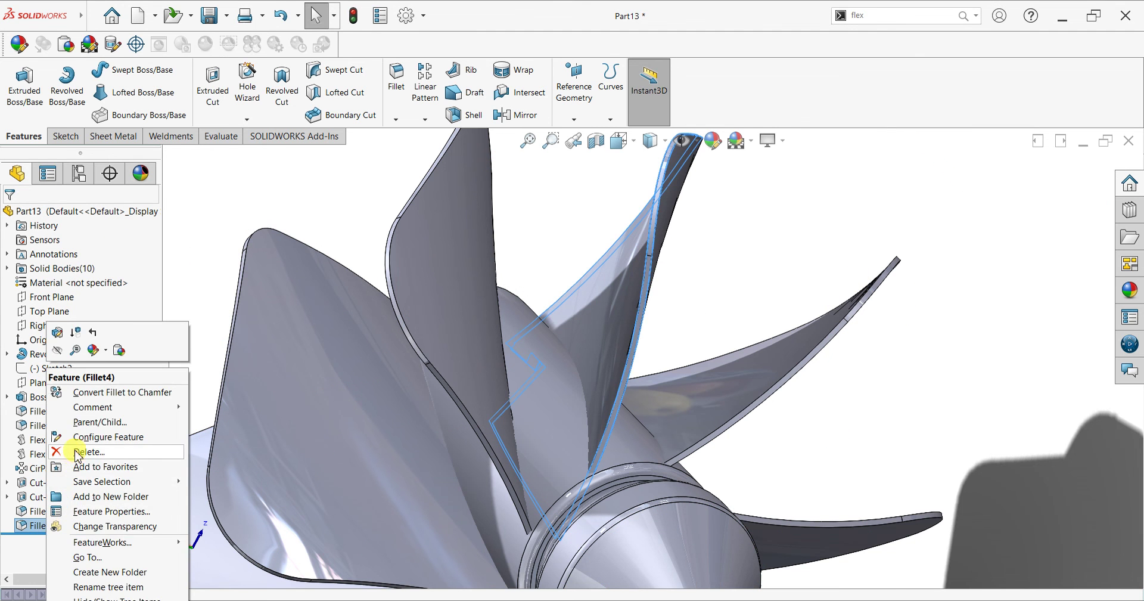
{"action": "left_click", "coordinate": [90, 451]}
{"action": "left_click", "coordinate": [648, 235]}
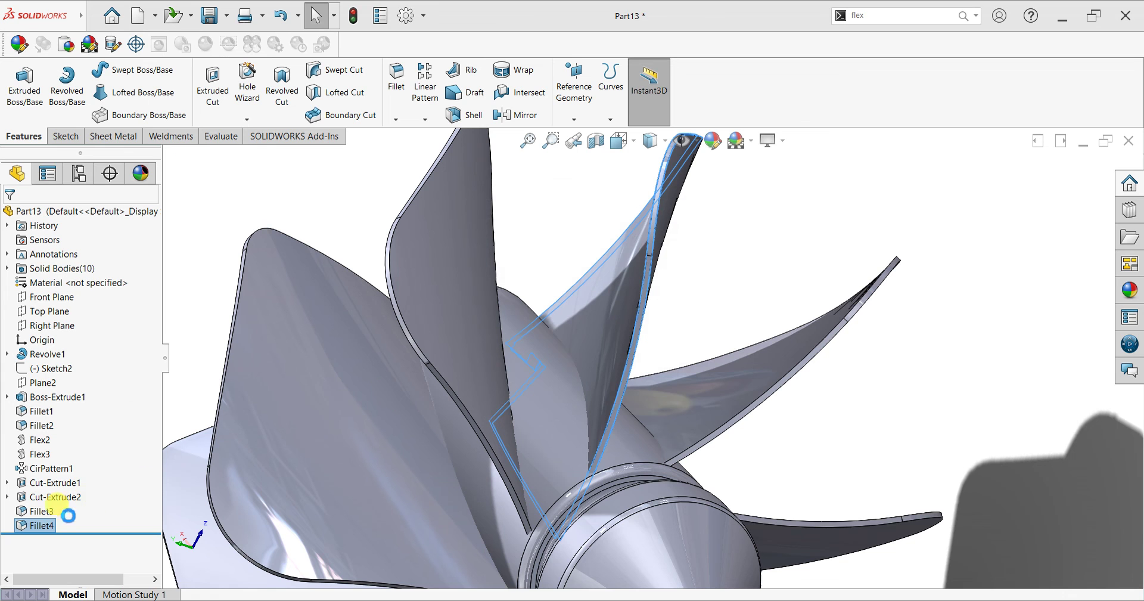
Delete Fillet3 so the tree ends at Cut-Extrude2, and view the propeller from the side
{"action": "right_click", "coordinate": [39, 511]}
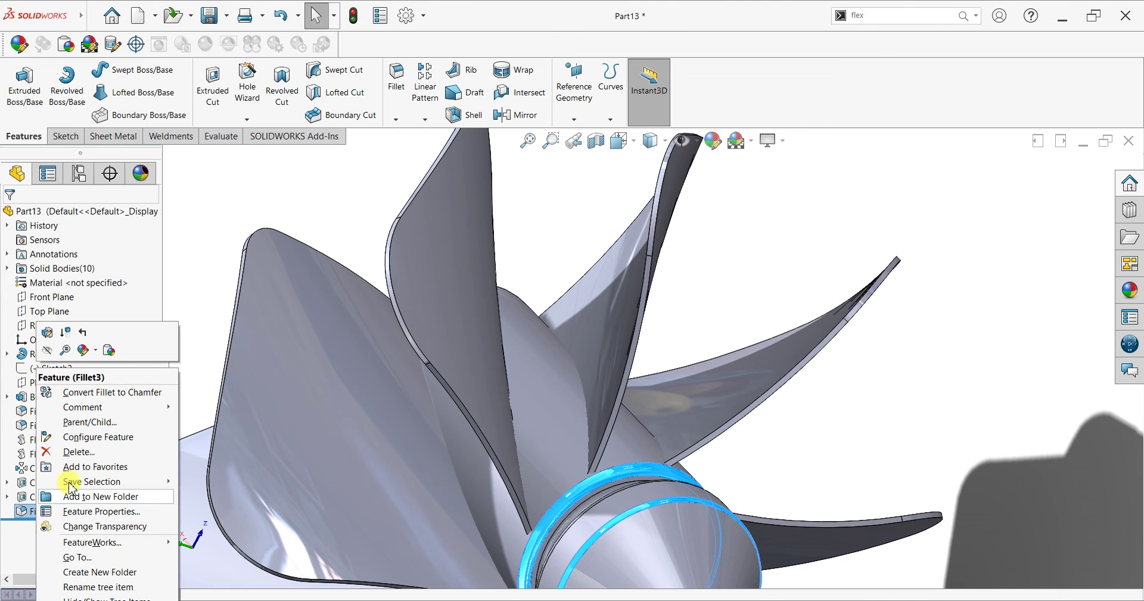
{"action": "left_click", "coordinate": [85, 454]}
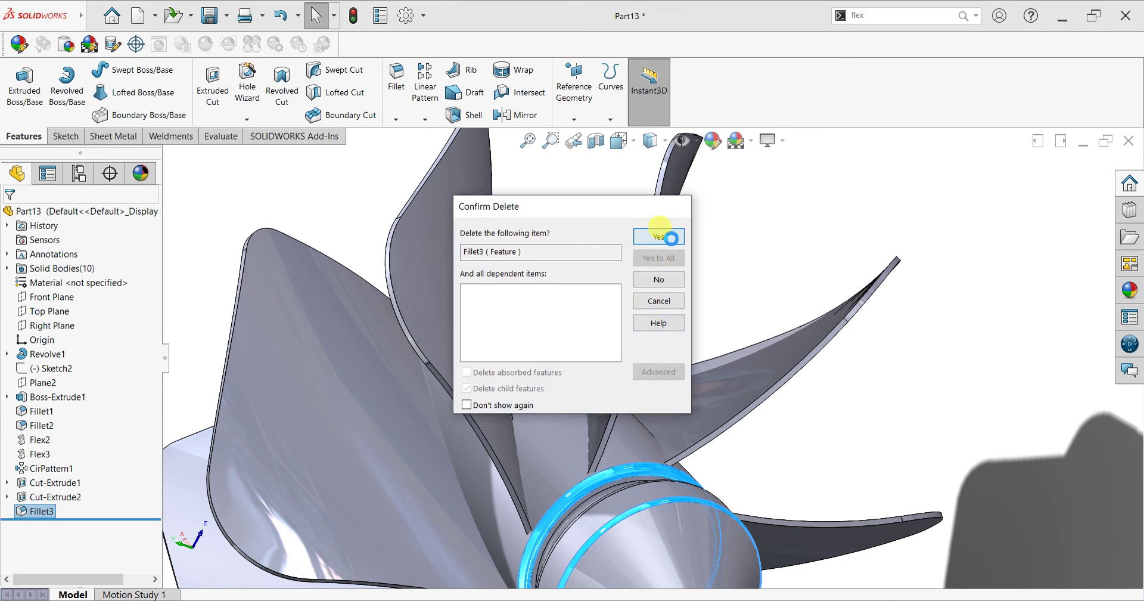
{"action": "left_click", "coordinate": [669, 238]}
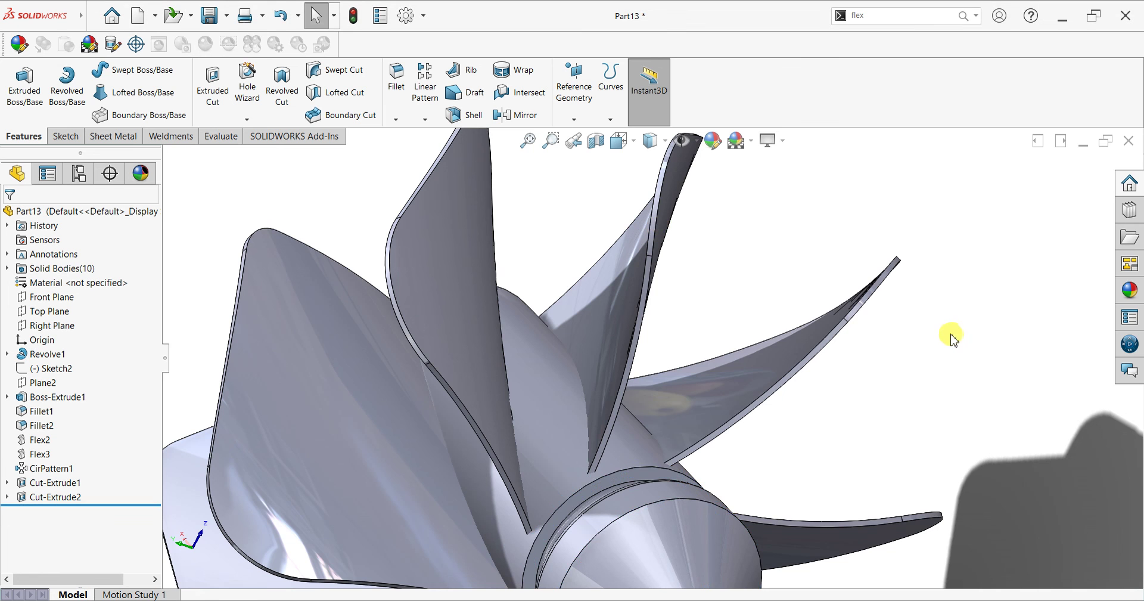
{"action": "scroll", "coordinate": [881, 396], "scroll_direction": "up", "scroll_amount": 3}
{"action": "mouse_move", "coordinate": [860, 415]}
{"action": "middle_mouse_down"}
{"action": "mouse_move", "coordinate": [792, 384]}
{"action": "mouse_move", "coordinate": [720, 376]}
{"action": "mouse_move", "coordinate": [786, 378]}
{"action": "mouse_move", "coordinate": [717, 363]}
{"action": "mouse_move", "coordinate": [687, 375]}
{"action": "mouse_move", "coordinate": [709, 357]}
{"action": "mouse_move", "coordinate": [794, 409]}
{"action": "middle_mouse_up"}
{"action": "key", "text": "Escape"}
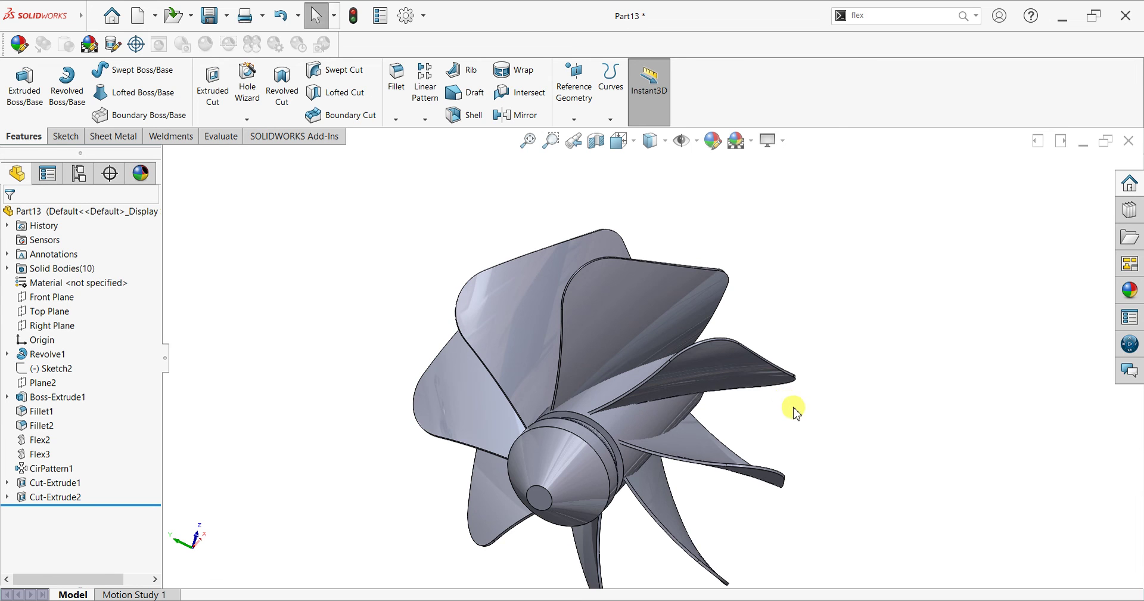
Snap to a standard view, then orbit and zoom so the nose cone points left over its shadow
{"action": "key", "text": "space"}
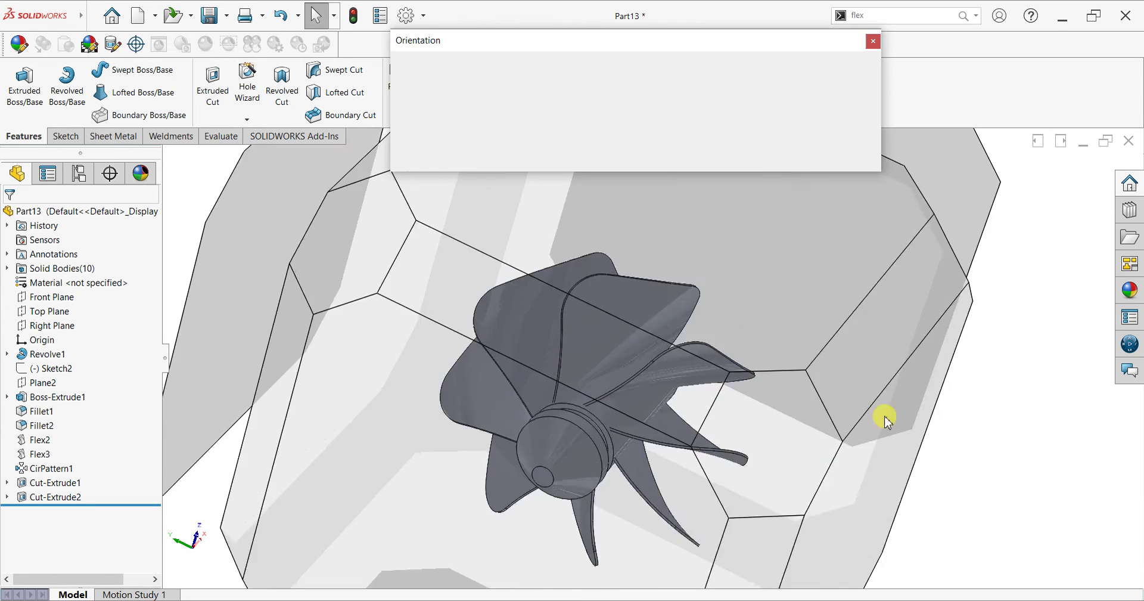
{"action": "key", "text": "Escape"}
{"action": "mouse_move", "coordinate": [568, 425]}
{"action": "middle_mouse_down"}
{"action": "mouse_move", "coordinate": [799, 355]}
{"action": "mouse_move", "coordinate": [807, 437]}
{"action": "mouse_move", "coordinate": [759, 288]}
{"action": "mouse_move", "coordinate": [743, 363]}
{"action": "middle_mouse_up"}
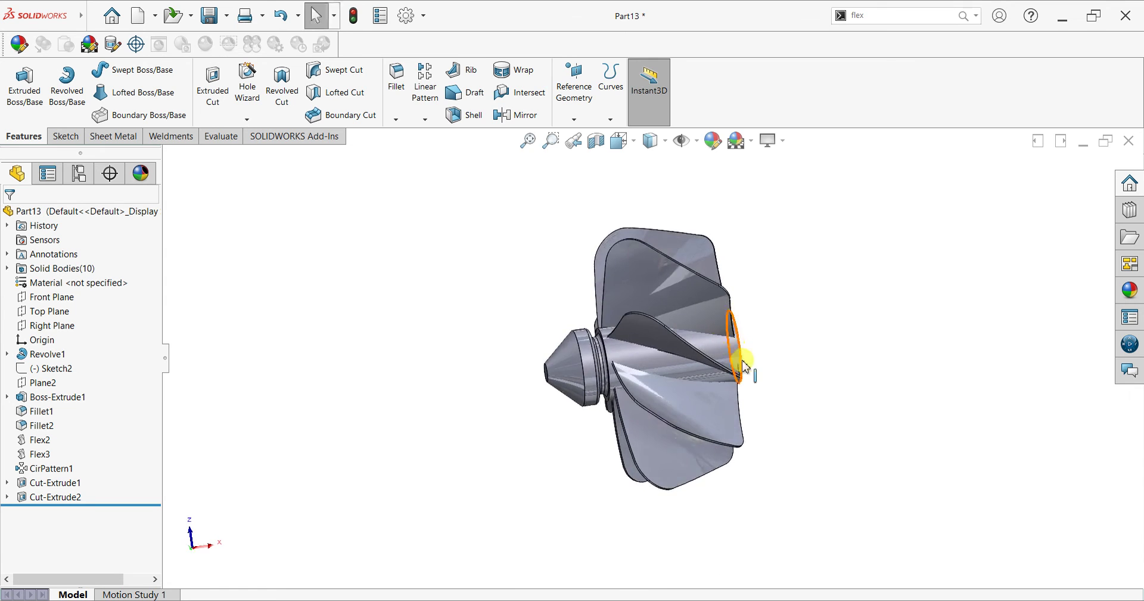
{"action": "key", "text": "space"}
{"action": "left_click", "coordinate": [489, 313]}
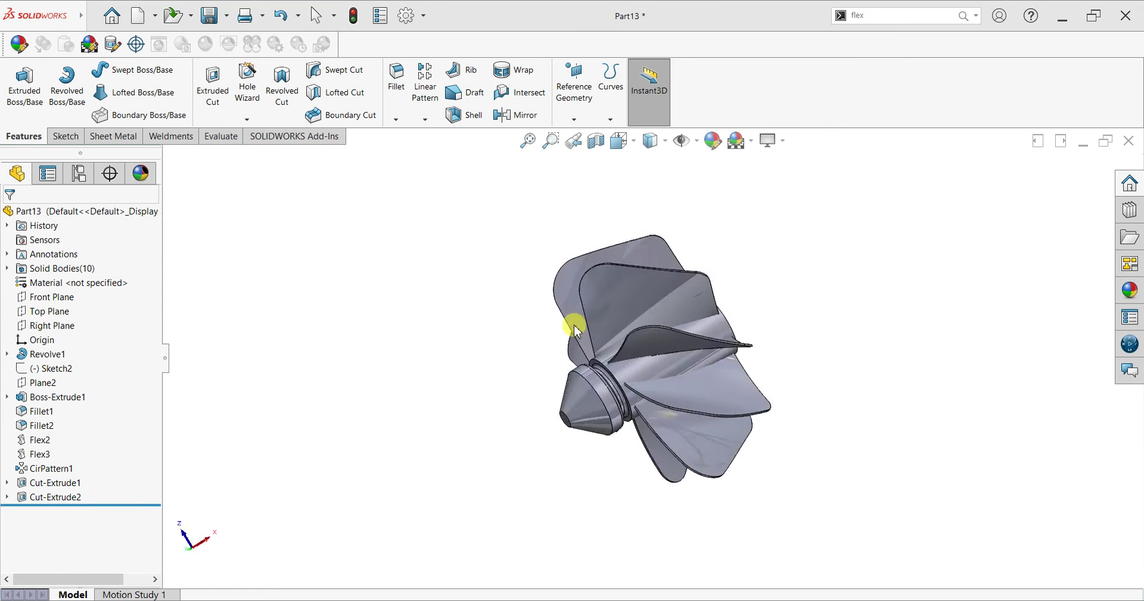
{"action": "mouse_move", "coordinate": [807, 391]}
{"action": "middle_mouse_down"}
{"action": "mouse_move", "coordinate": [608, 338]}
{"action": "mouse_move", "coordinate": [592, 395]}
{"action": "mouse_move", "coordinate": [616, 141]}
{"action": "middle_mouse_up"}
{"action": "mouse_move", "coordinate": [745, 539]}
{"action": "middle_mouse_down"}
{"action": "mouse_move", "coordinate": [733, 186]}
{"action": "mouse_move", "coordinate": [759, 185]}
{"action": "mouse_move", "coordinate": [785, 258]}
{"action": "middle_mouse_up"}
{"action": "scroll", "coordinate": [892, 380], "scroll_direction": "down", "scroll_amount": 2}
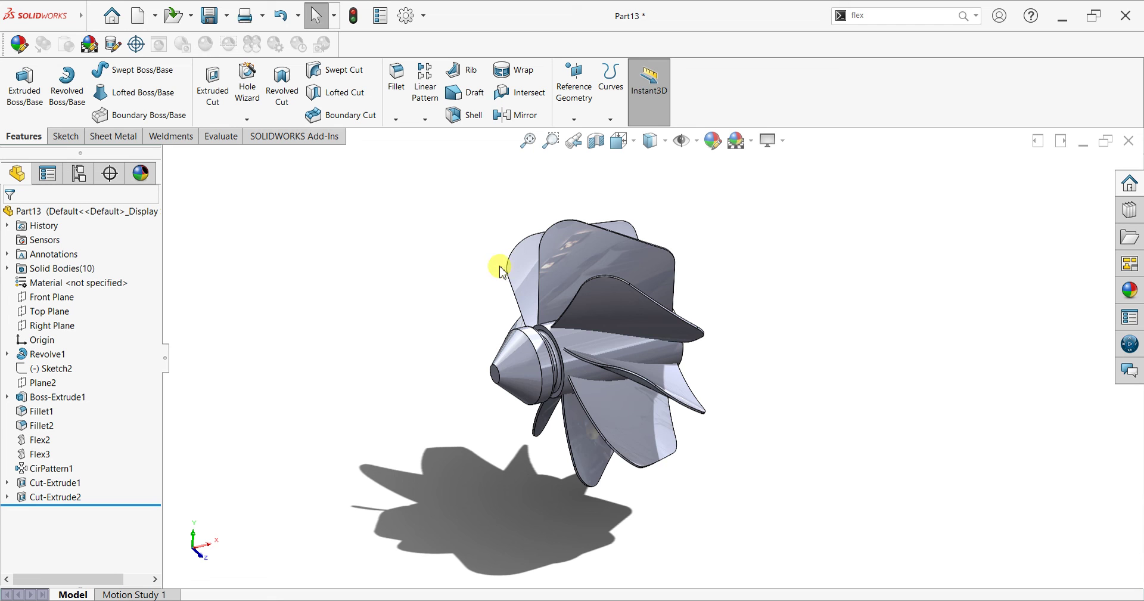
{"action": "right_click", "coordinate": [65, 282]}
Apply Alloy Steel from the Steel materials to the propeller part and close the Material dialog
{"action": "left_click", "coordinate": [266, 262]}
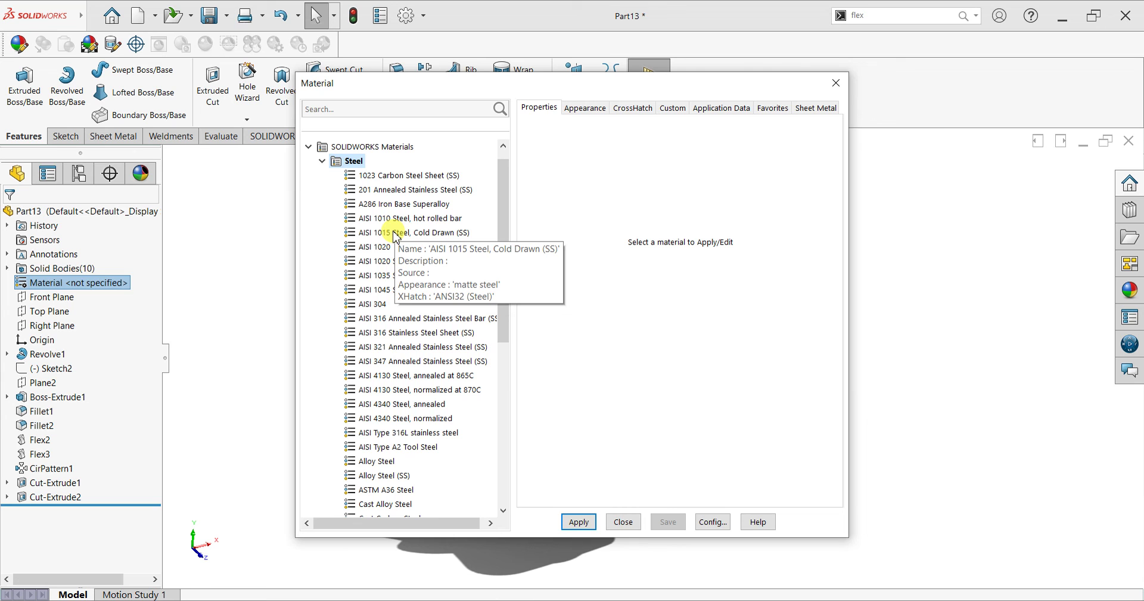
{"action": "scroll", "coordinate": [424, 292], "scroll_direction": "down", "scroll_amount": 1}
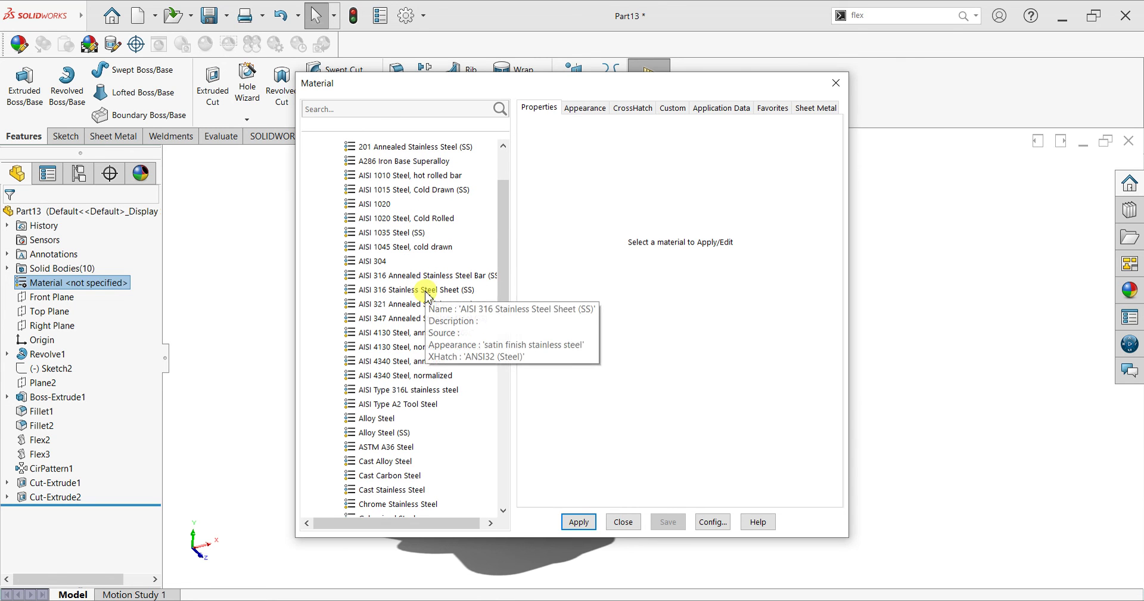
{"action": "scroll", "coordinate": [426, 322], "scroll_direction": "down", "scroll_amount": 1}
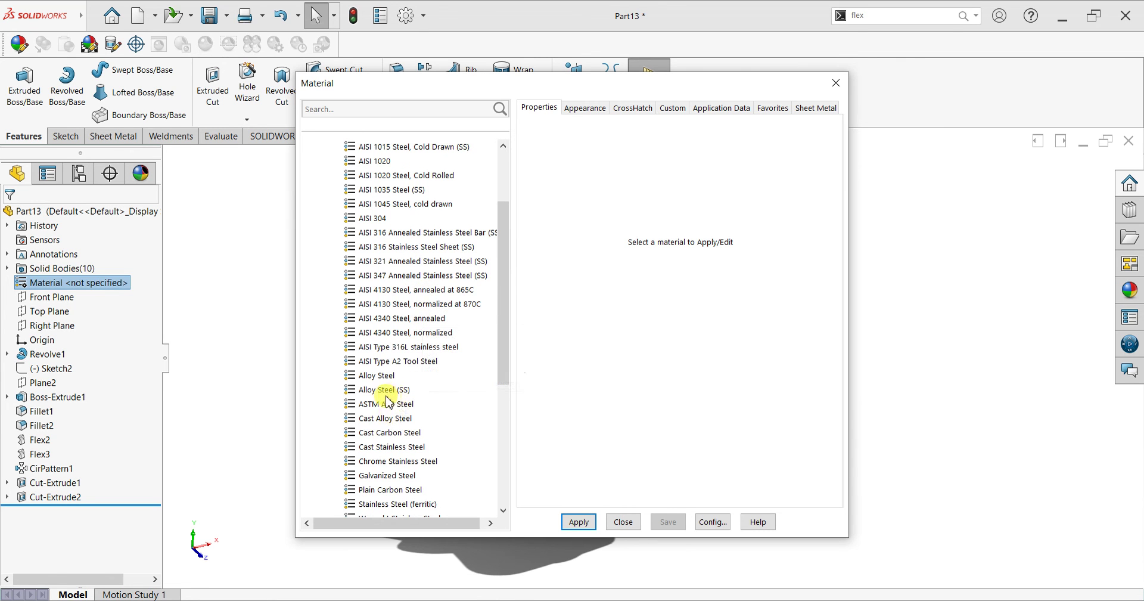
{"action": "left_click", "coordinate": [376, 376]}
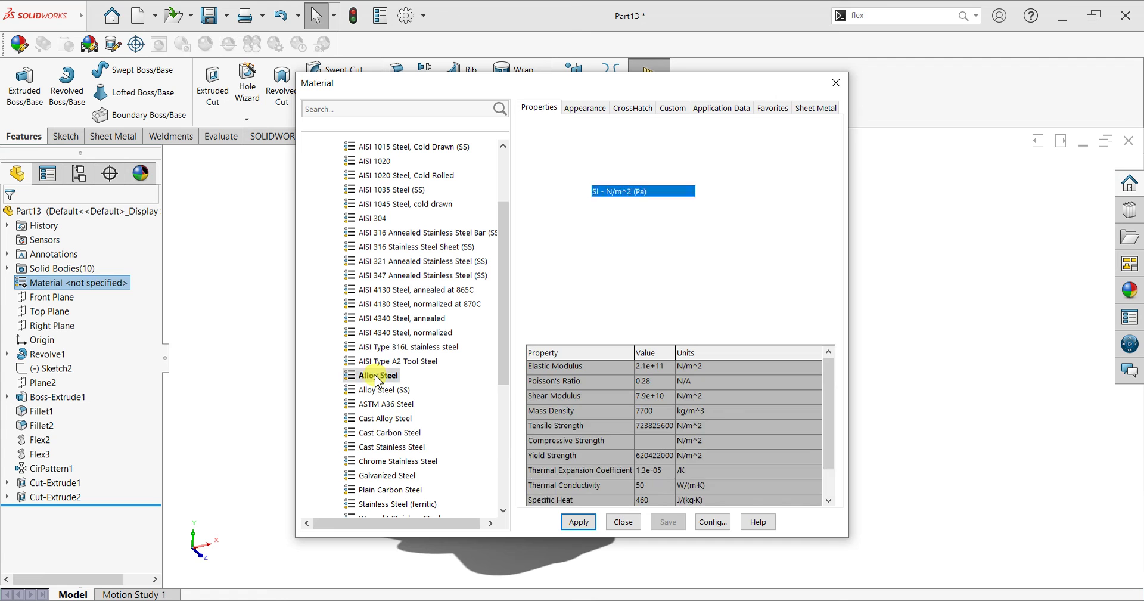
{"action": "left_click", "coordinate": [577, 522]}
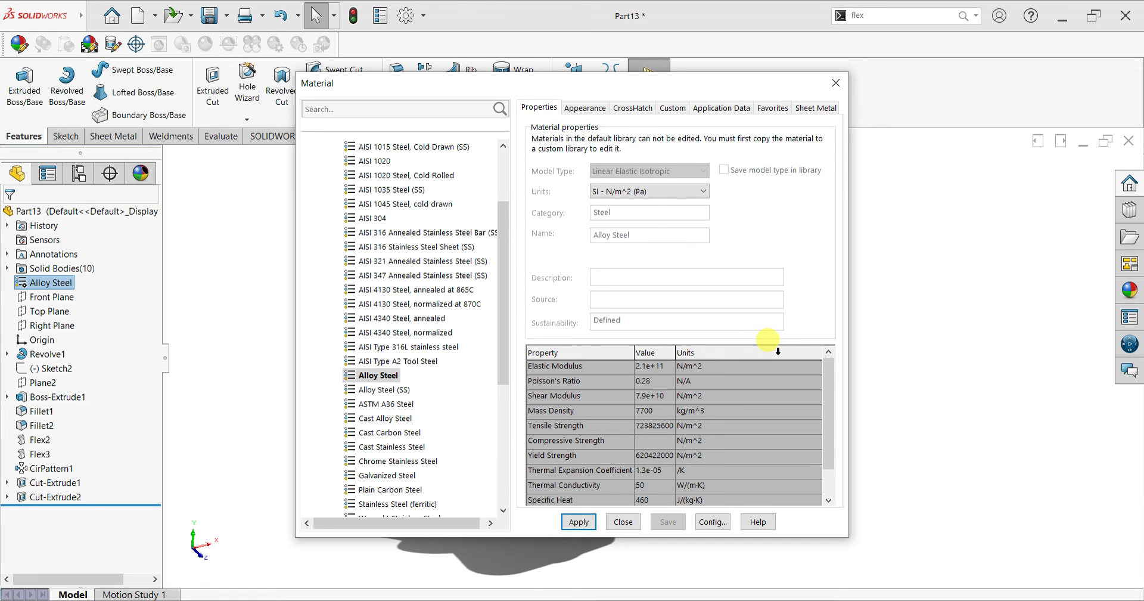
{"action": "left_click", "coordinate": [628, 526]}
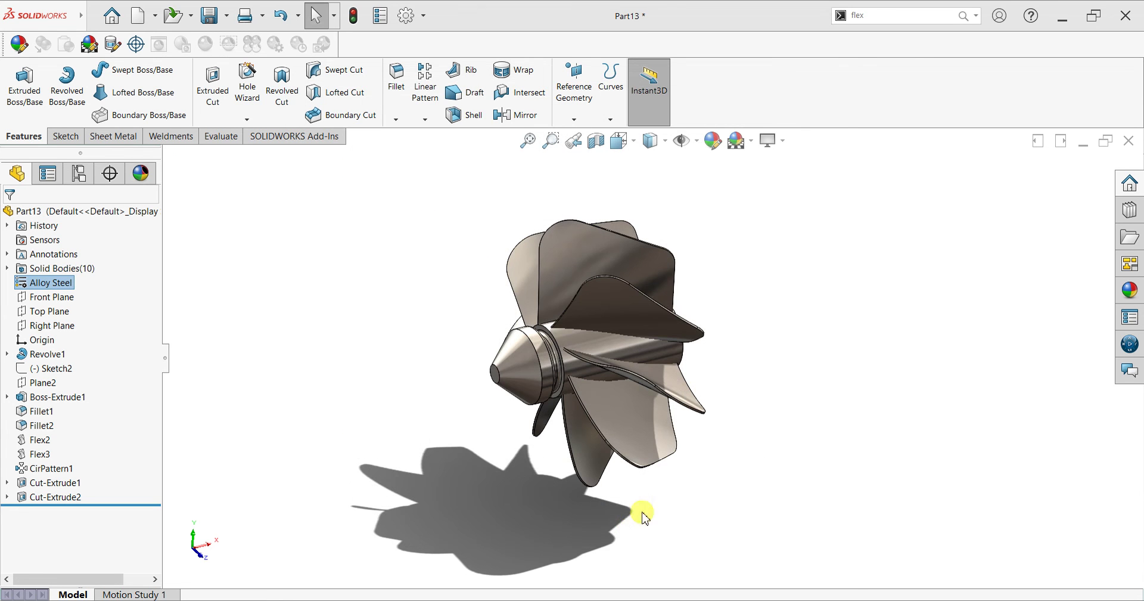
Orbit the steel propeller and snap it to a standard view orientation
{"action": "mouse_move", "coordinate": [738, 393]}
{"action": "middle_mouse_down"}
{"action": "mouse_move", "coordinate": [725, 396]}
{"action": "mouse_move", "coordinate": [761, 395]}
{"action": "mouse_move", "coordinate": [745, 445]}
{"action": "middle_mouse_up"}
{"action": "key", "text": "space"}
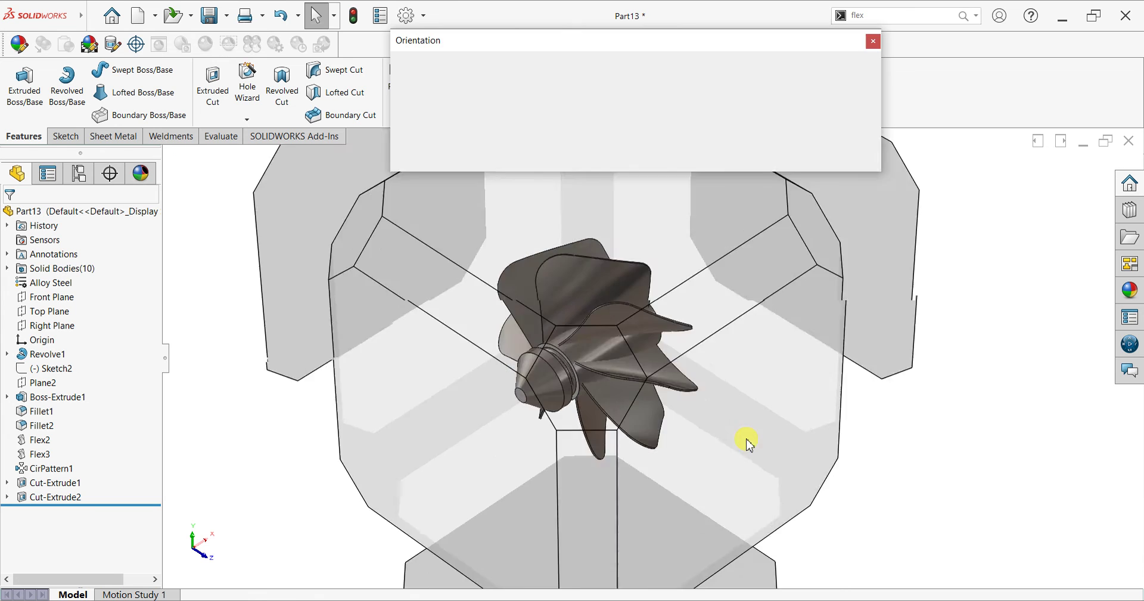
{"action": "left_click", "coordinate": [509, 422]}
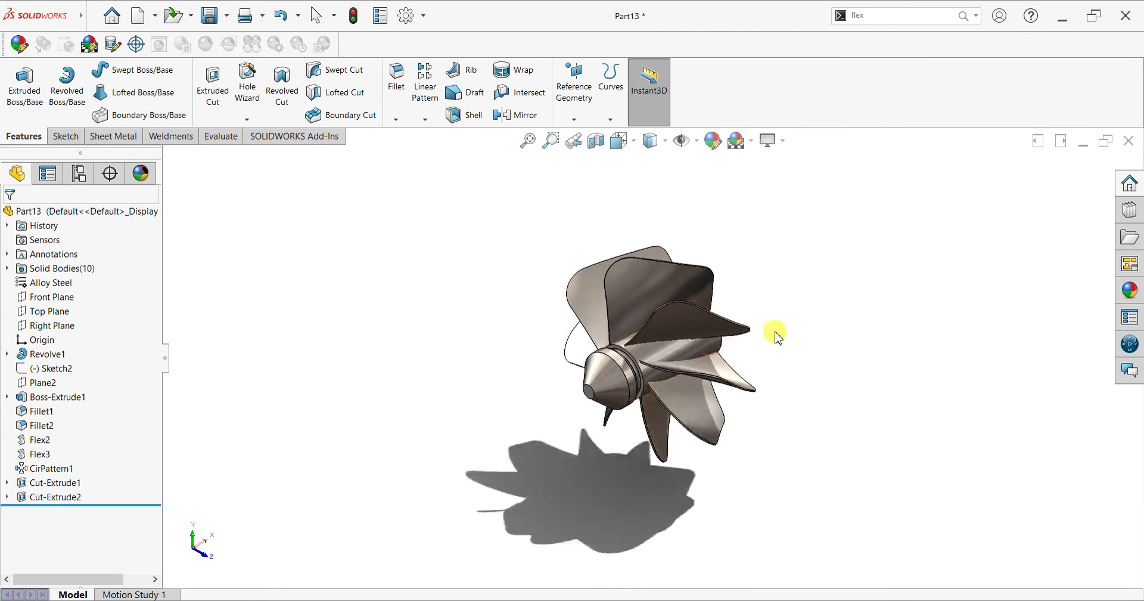
Turn off Shadows In Shaded Mode and zoom in on the hub
{"action": "left_click", "coordinate": [780, 142]}
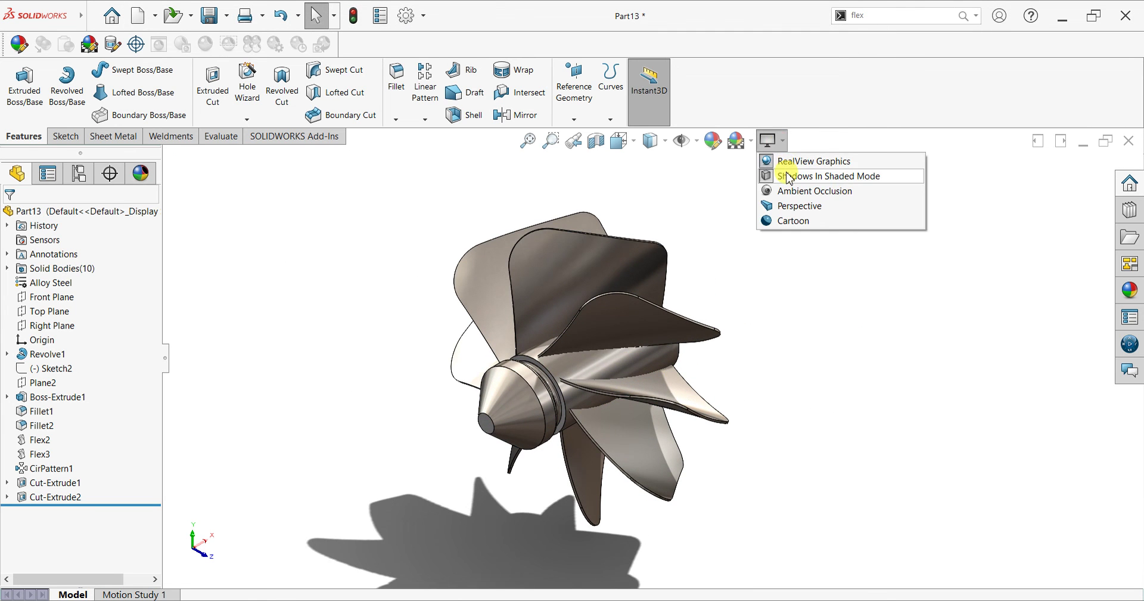
{"action": "left_click", "coordinate": [778, 176]}
{"action": "mouse_move", "coordinate": [784, 304]}
{"action": "middle_mouse_down"}
{"action": "mouse_move", "coordinate": [774, 363]}
{"action": "mouse_move", "coordinate": [733, 338]}
{"action": "mouse_move", "coordinate": [775, 320]}
{"action": "mouse_move", "coordinate": [799, 284]}
{"action": "mouse_move", "coordinate": [787, 318]}
{"action": "mouse_move", "coordinate": [858, 365]}
{"action": "mouse_move", "coordinate": [953, 368]}
{"action": "mouse_move", "coordinate": [805, 340]}
{"action": "mouse_move", "coordinate": [770, 347]}
{"action": "middle_mouse_up"}
{"action": "scroll", "coordinate": [580, 355], "scroll_direction": "down", "scroll_amount": 3}
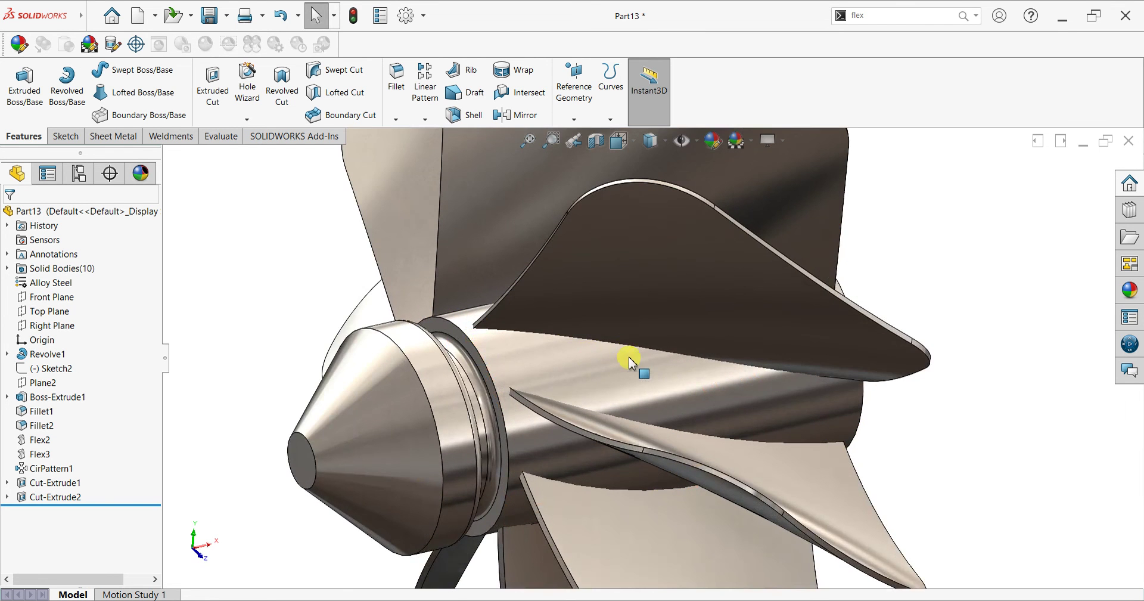
{"action": "scroll", "coordinate": [626, 355], "scroll_direction": "down", "scroll_amount": 2}
{"action": "scroll", "coordinate": [628, 363], "scroll_direction": "down", "scroll_amount": 3}
{"action": "scroll", "coordinate": [582, 361], "scroll_direction": "up", "scroll_amount": 4}
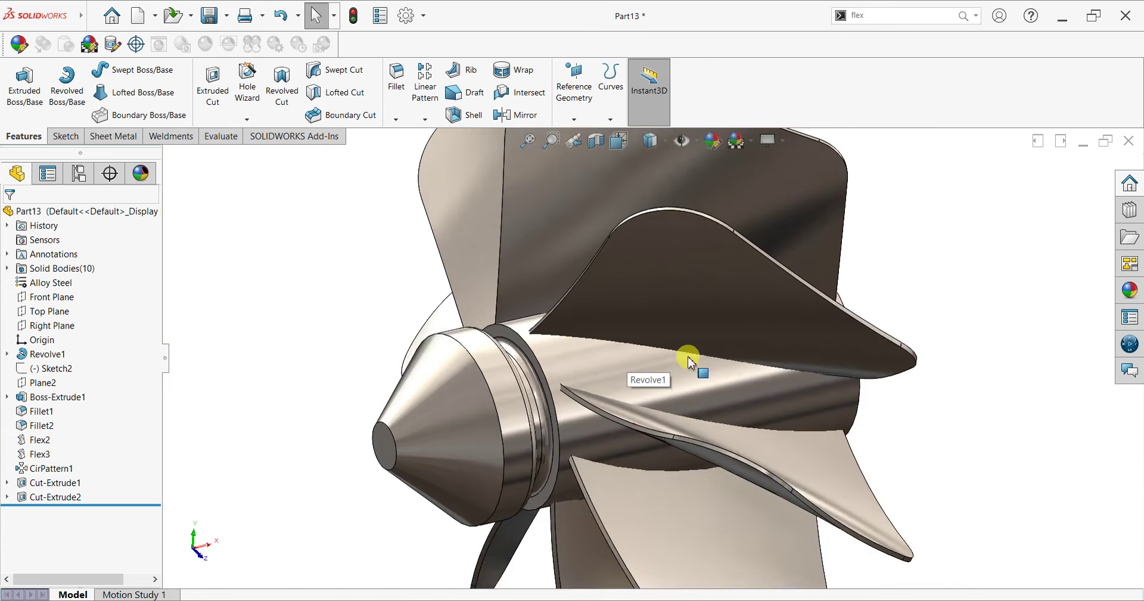